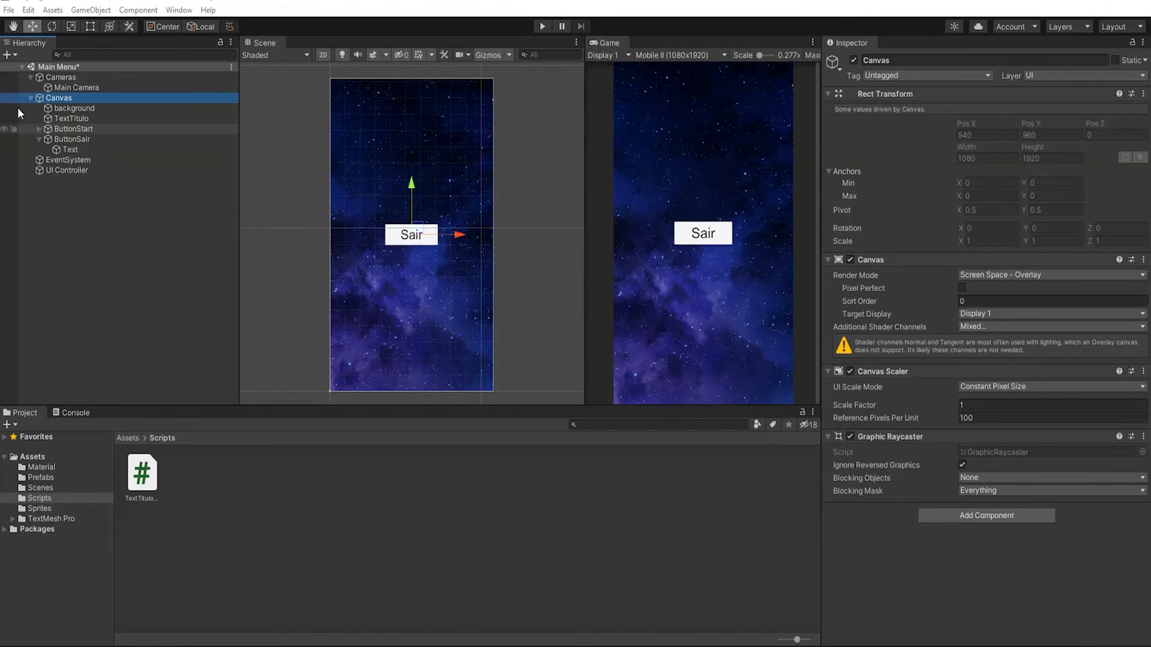
# Rename the ButtonStart object under Canvas to ButtonIniciar and collapse ButtonSair.
pyautogui.click(66, 127)
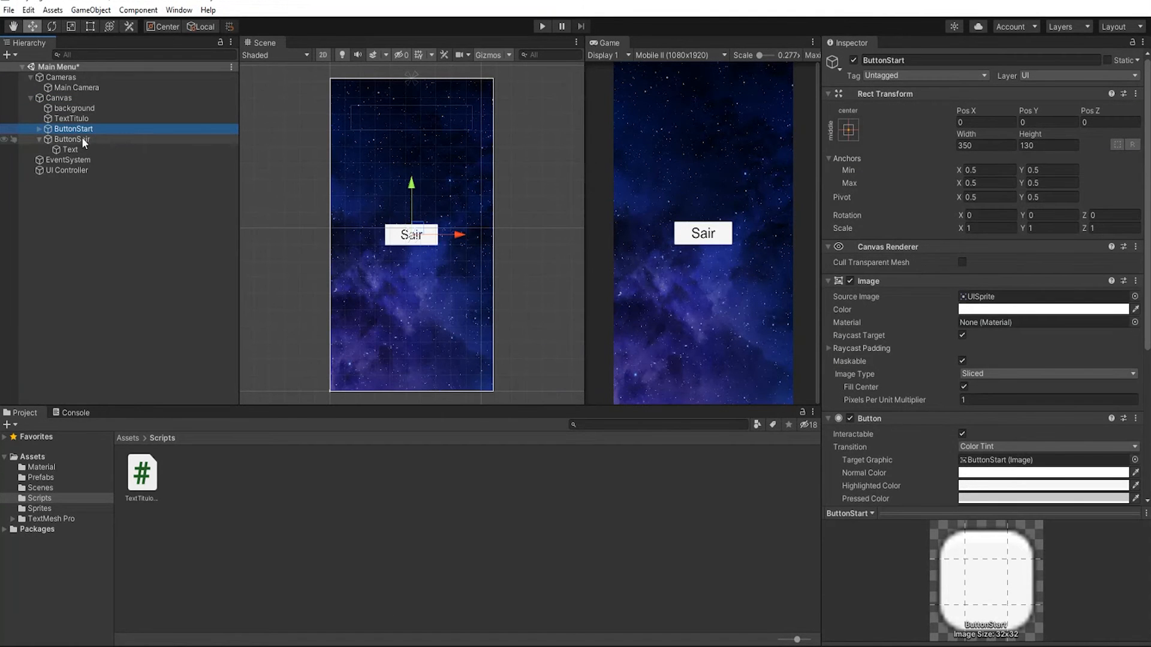
pyautogui.click(41, 139)
pyautogui.press('F2')
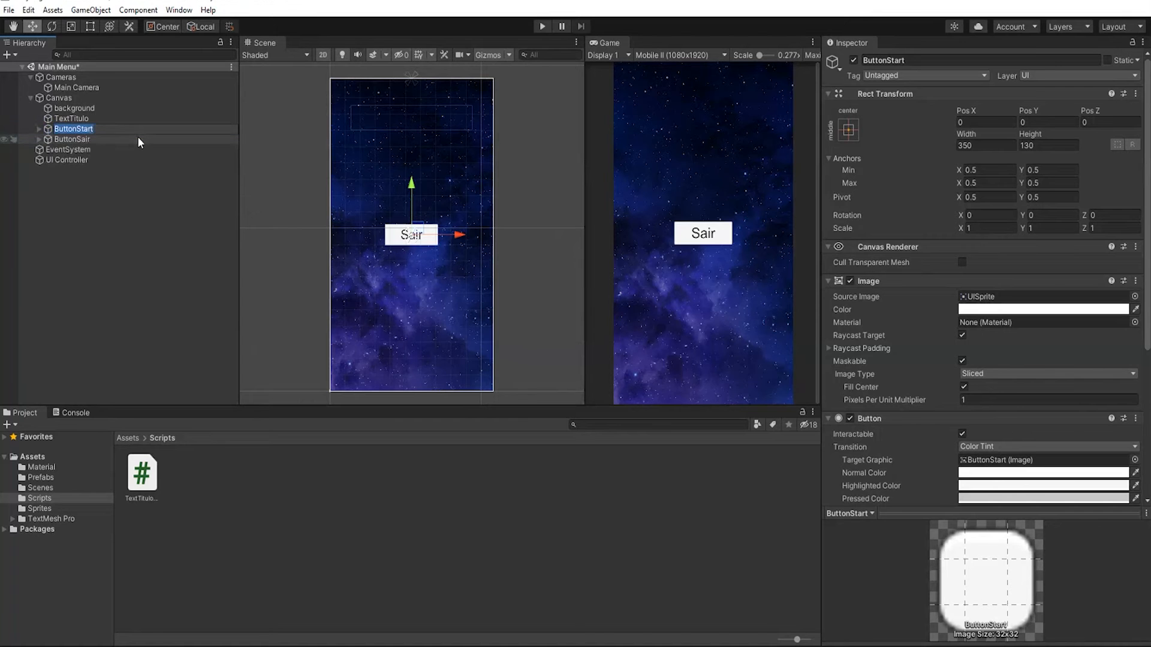
pyautogui.press('End')
pyautogui.press('BackSpace')
pyautogui.press('BackSpace')
pyautogui.press('BackSpace')
pyautogui.press('BackSpace')
pyautogui.press('BackSpace')
pyautogui.write('Inicialr')
pyautogui.press('Return')
# Move ButtonSair straight down to about Pos Y -179, just below the other menu button.
pyautogui.click(110, 141)
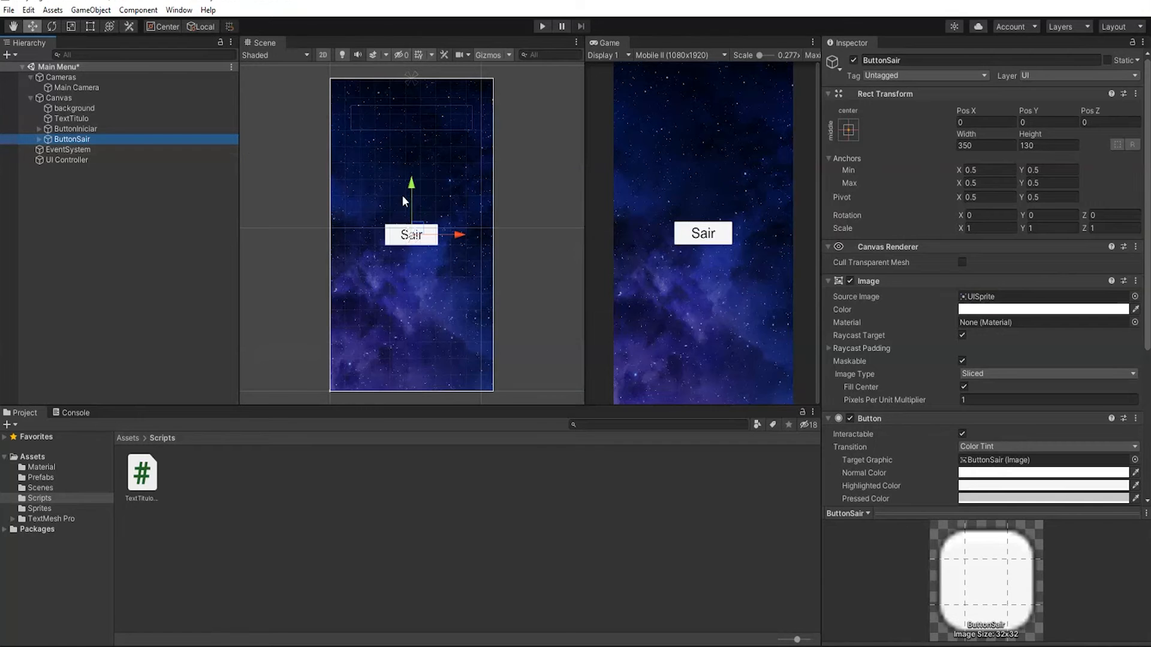
pyautogui.moveTo(409, 186); pyautogui.dragTo(414, 217)
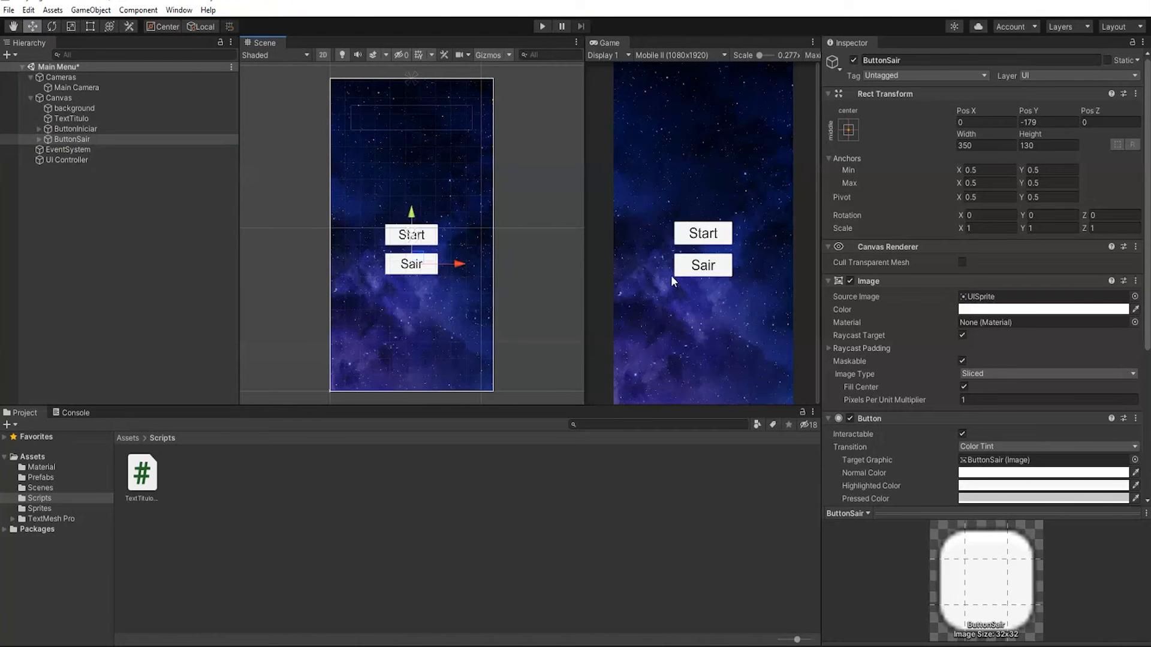
# Change the text of ButtonIniciar's label to Iniciar.
pyautogui.click(39, 129)
pyautogui.click(70, 139)
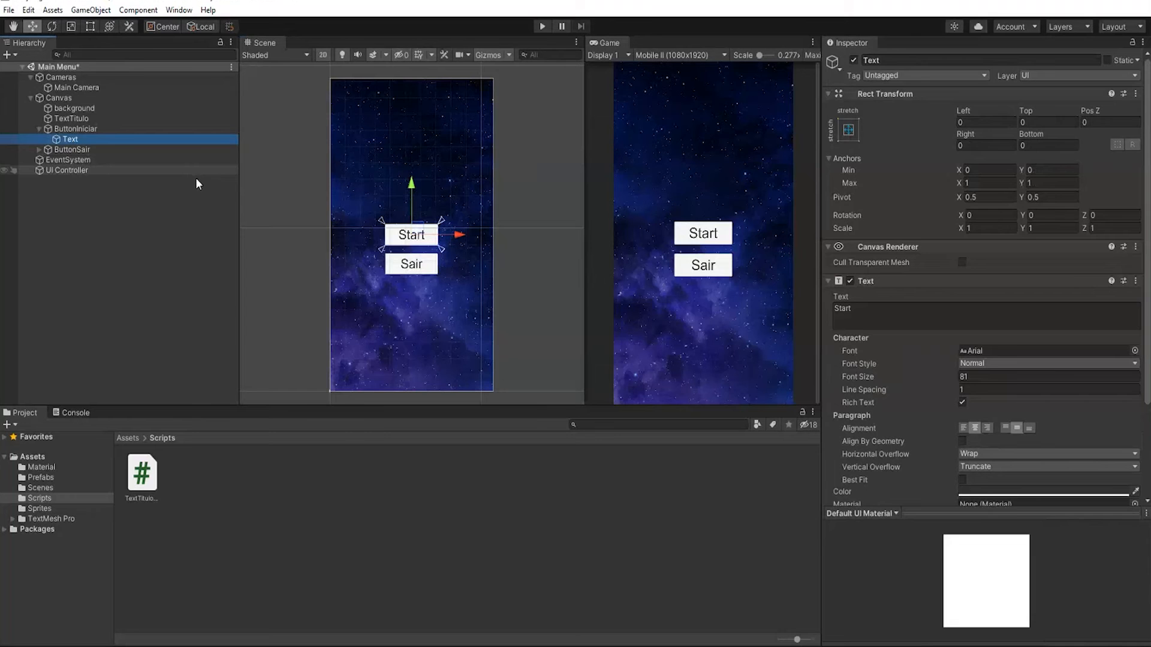
pyautogui.click(896, 303)
pyautogui.write('Iniciar')
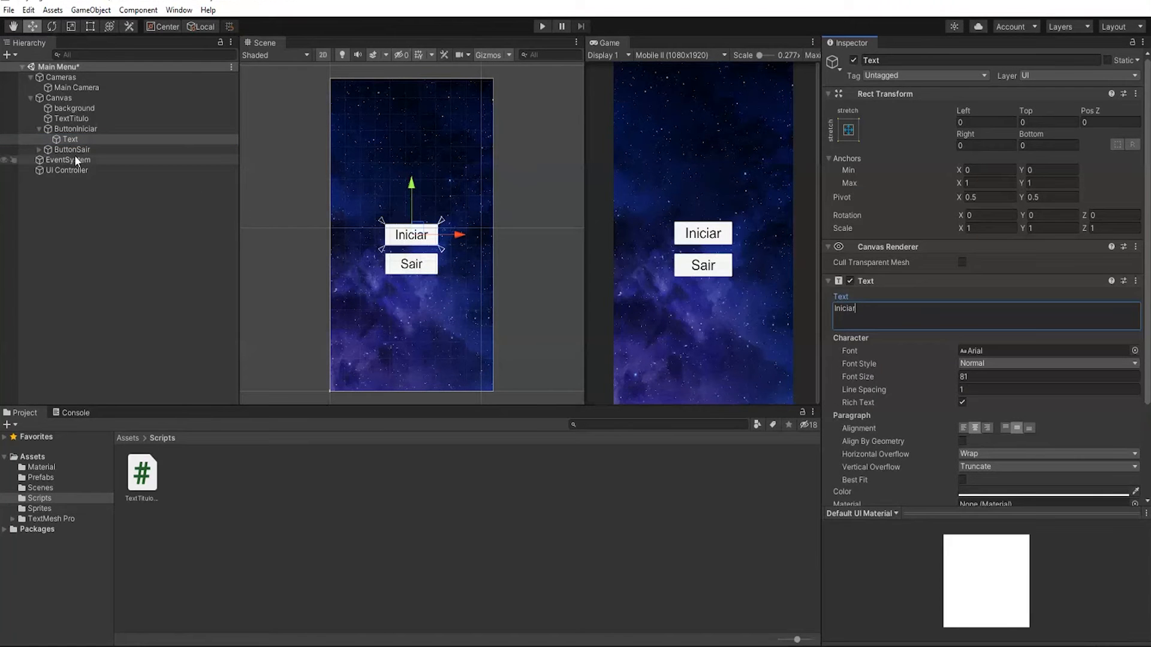
pyautogui.click(39, 129)
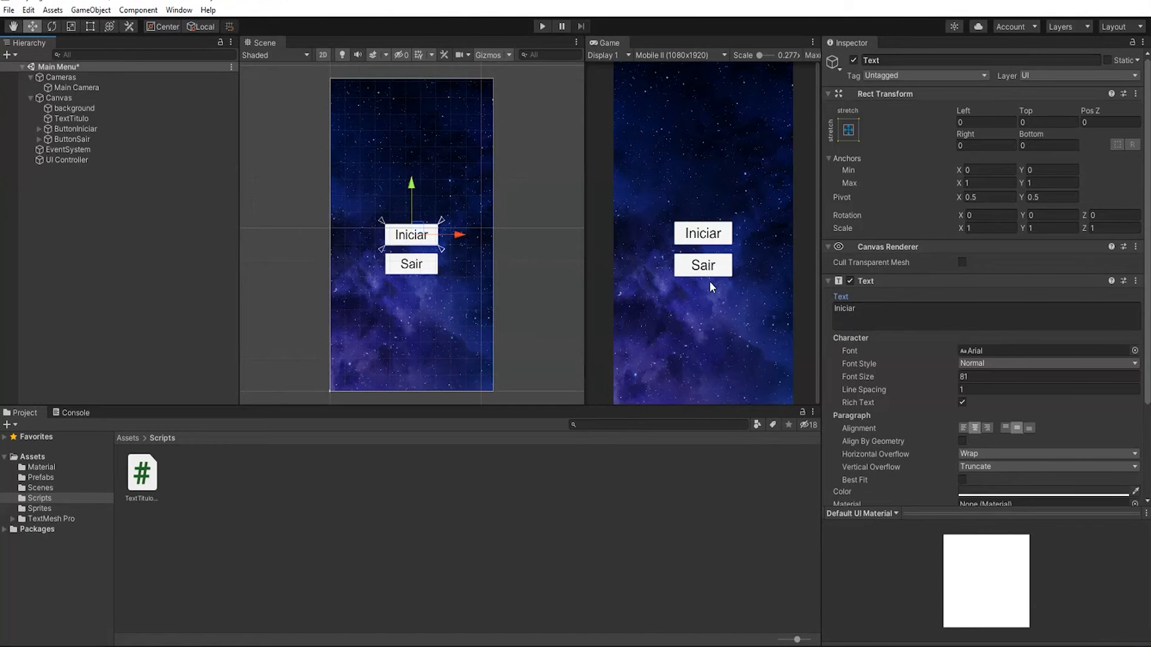
pyautogui.click(275, 271)
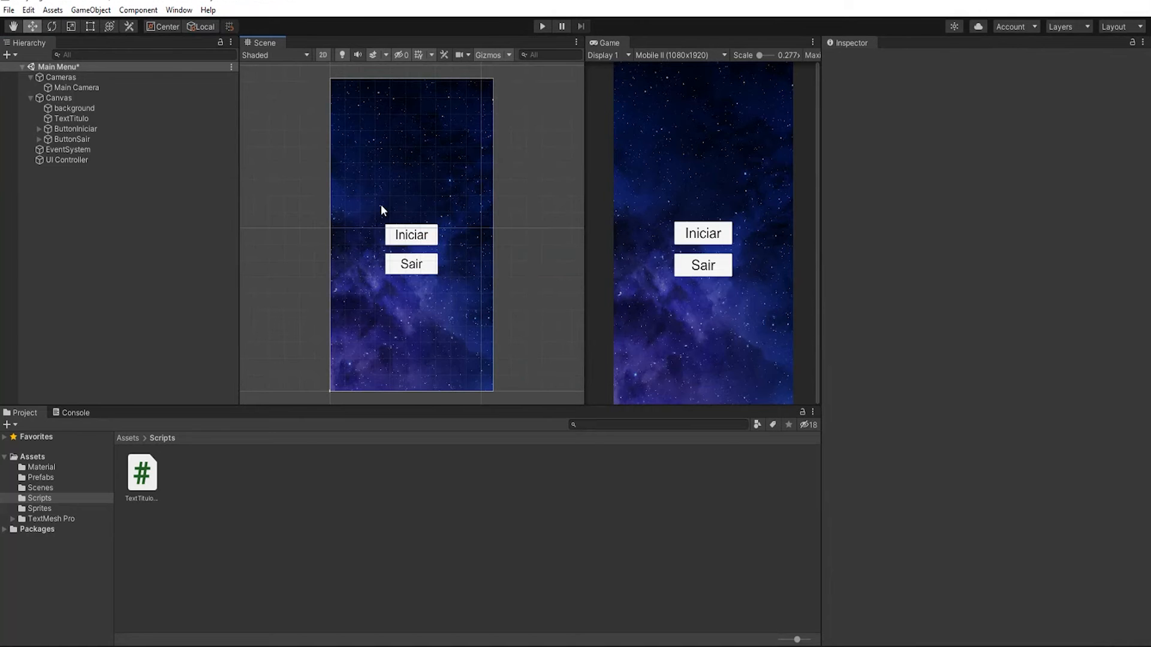
# Run the game with ButtonIniciar selected and test the Iniciar and Sair buttons.
pyautogui.click(68, 136)
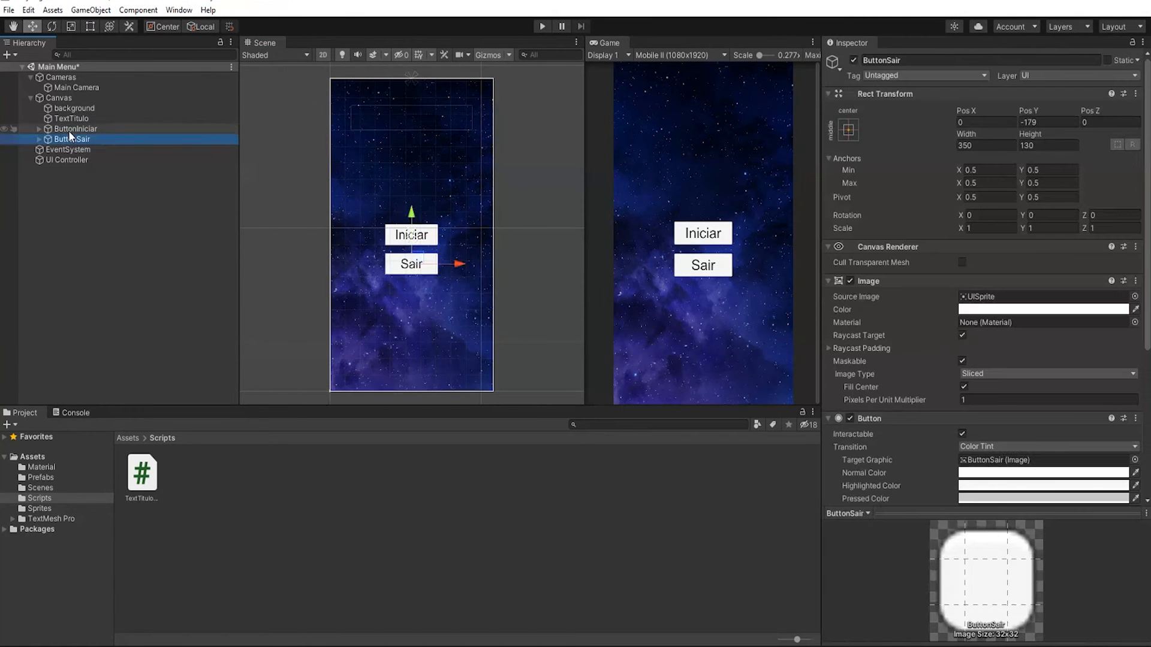
pyautogui.click(69, 130)
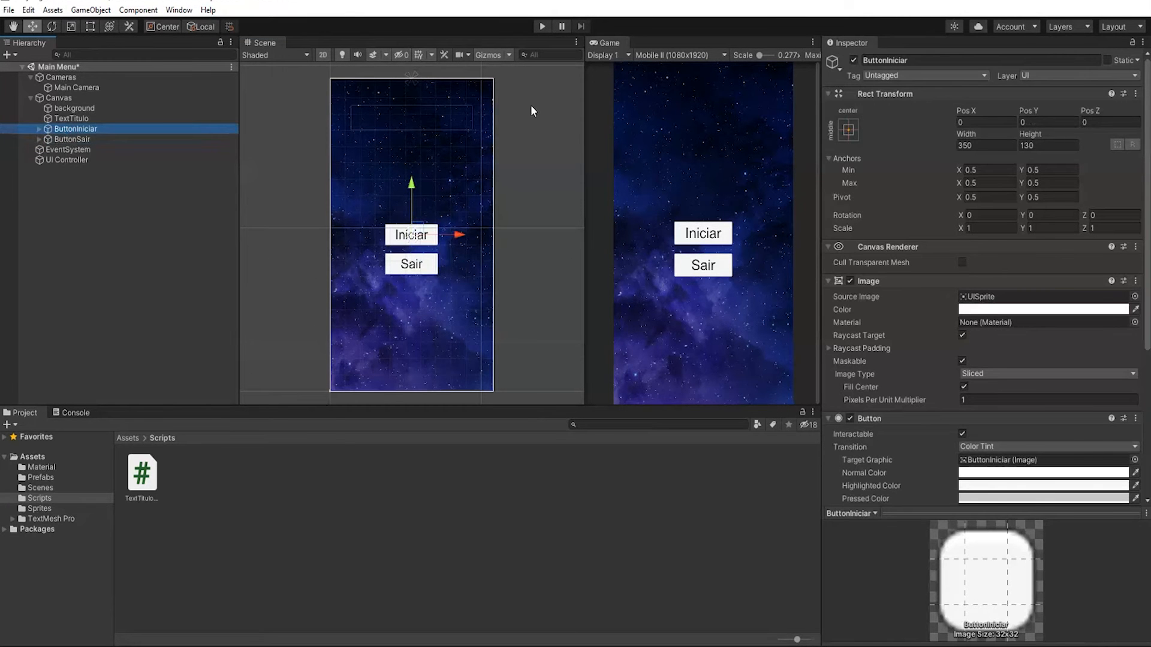
pyautogui.click(544, 26)
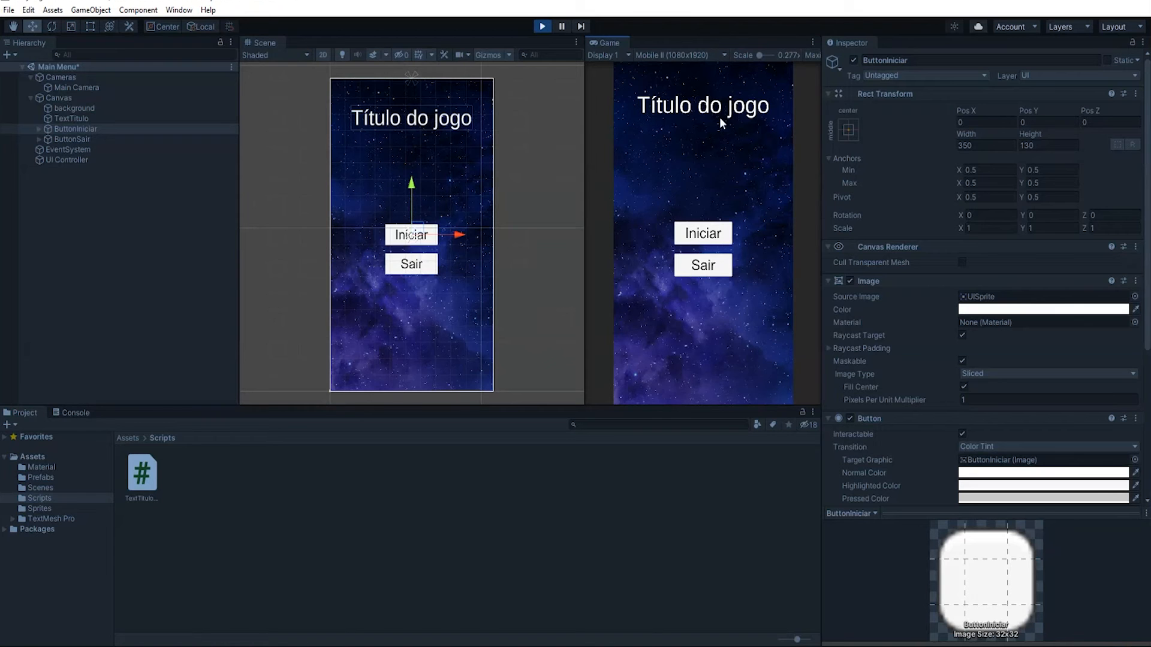
pyautogui.click(698, 238)
pyautogui.click(698, 238)
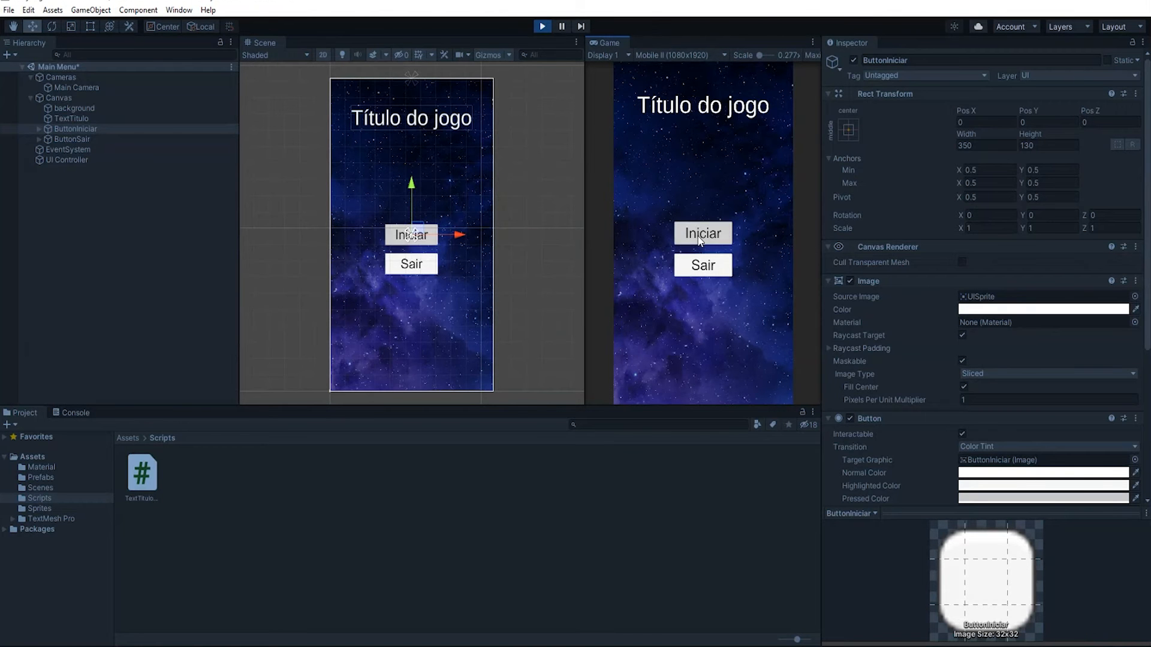
pyautogui.click(709, 277)
pyautogui.click(710, 277)
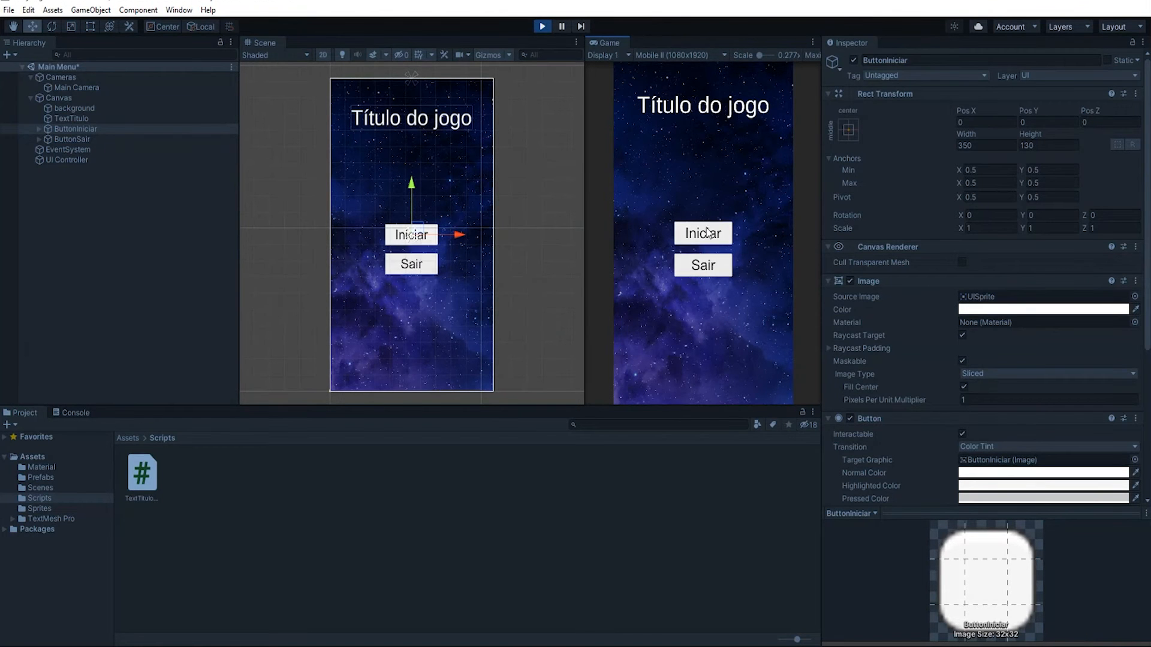
# Set ButtonIniciar's Normal Color to red (C32C2C) while the game is running.
pyautogui.scroll(-5, 952, 339)
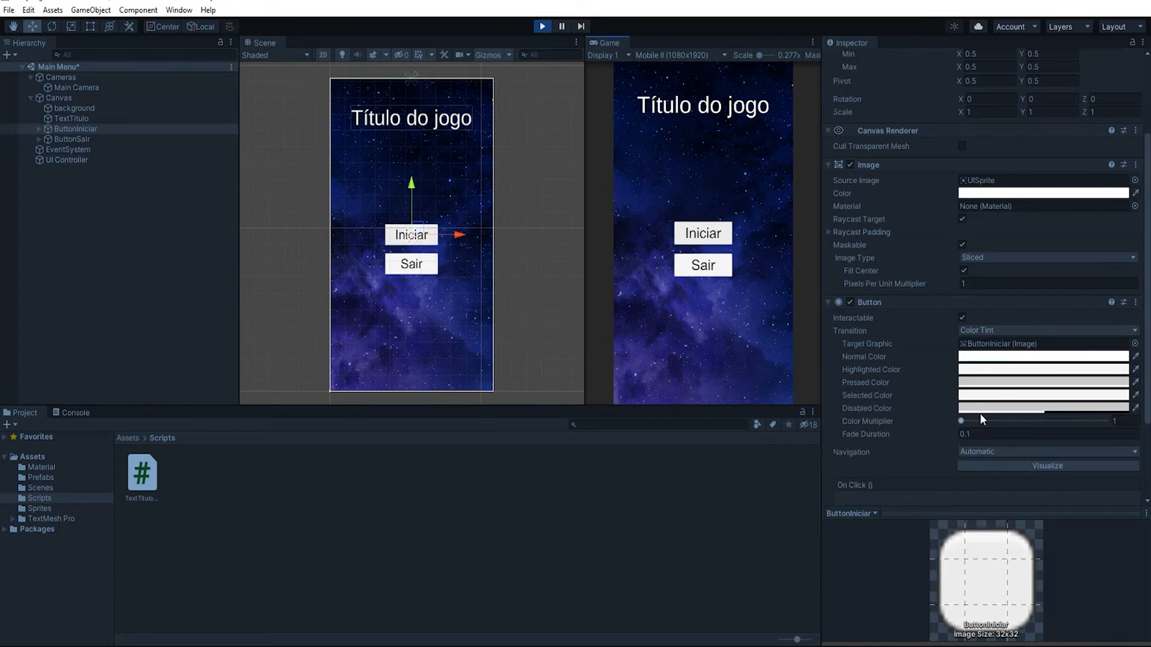
pyautogui.click(996, 356)
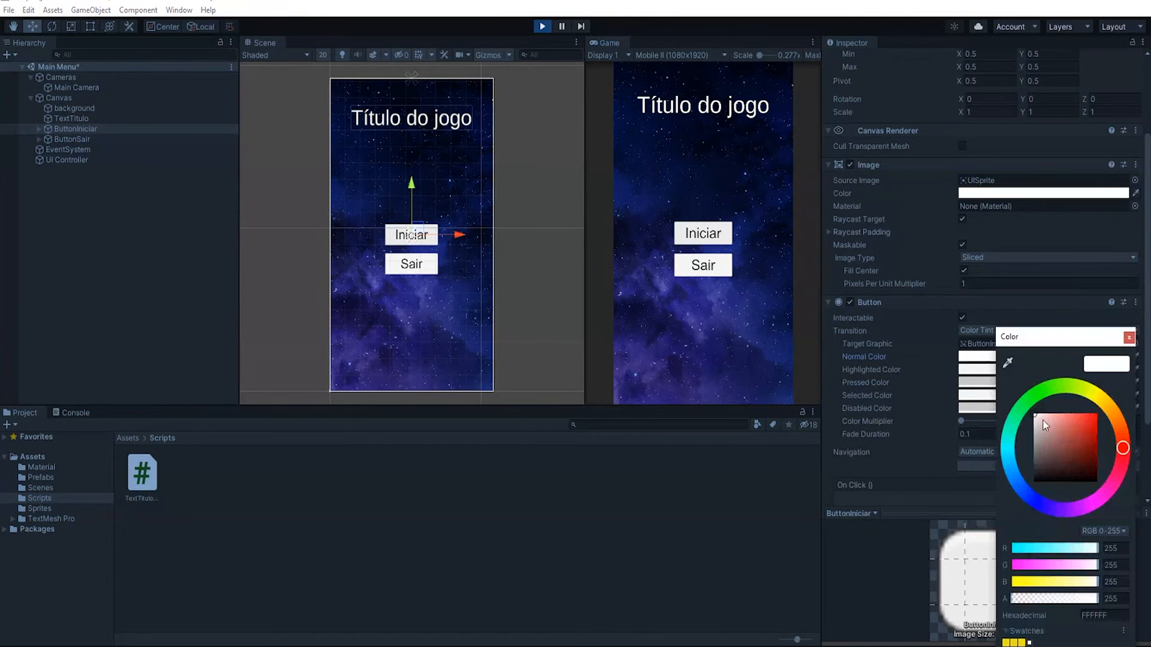
pyautogui.moveTo(1047, 426); pyautogui.dragTo(1087, 435)
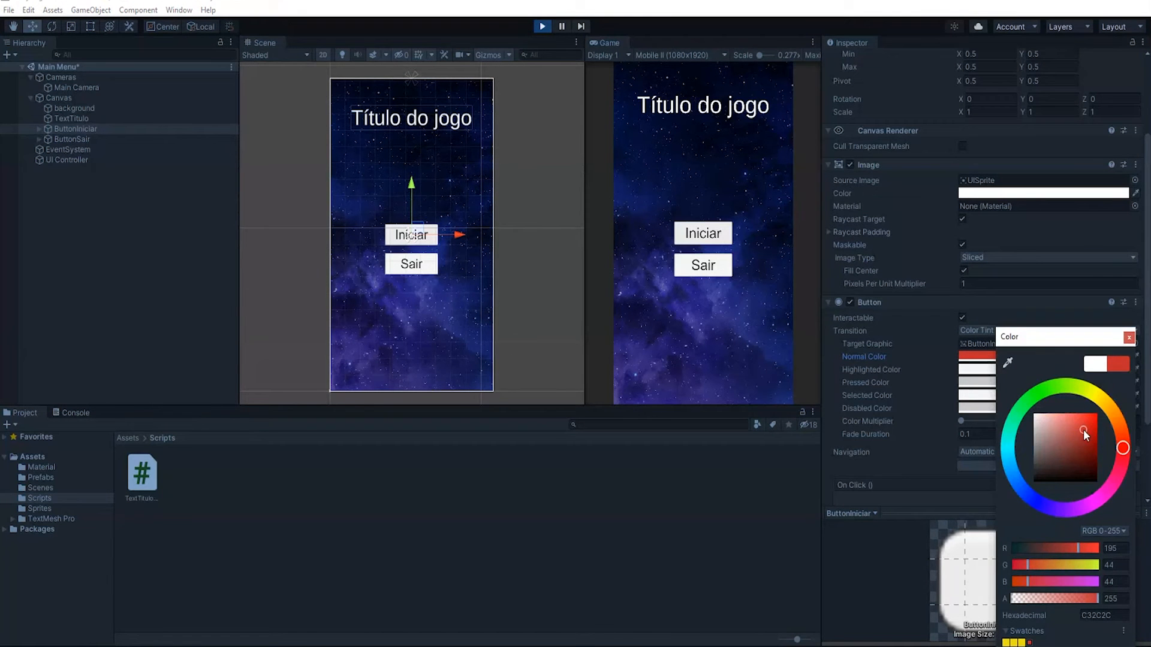
pyautogui.click(1127, 340)
# Set ButtonIniciar's Highlighted Color to green (48BA1D) in the running game.
pyautogui.click(1006, 369)
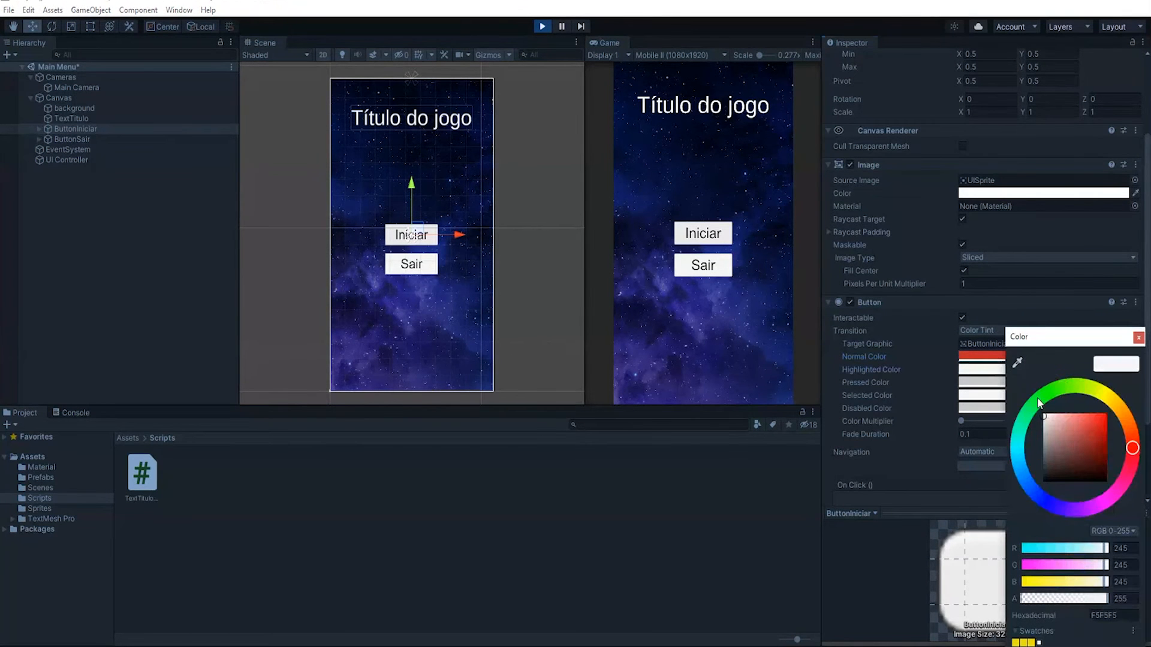
pyautogui.click(1065, 397)
pyautogui.moveTo(1088, 430); pyautogui.dragTo(1097, 432)
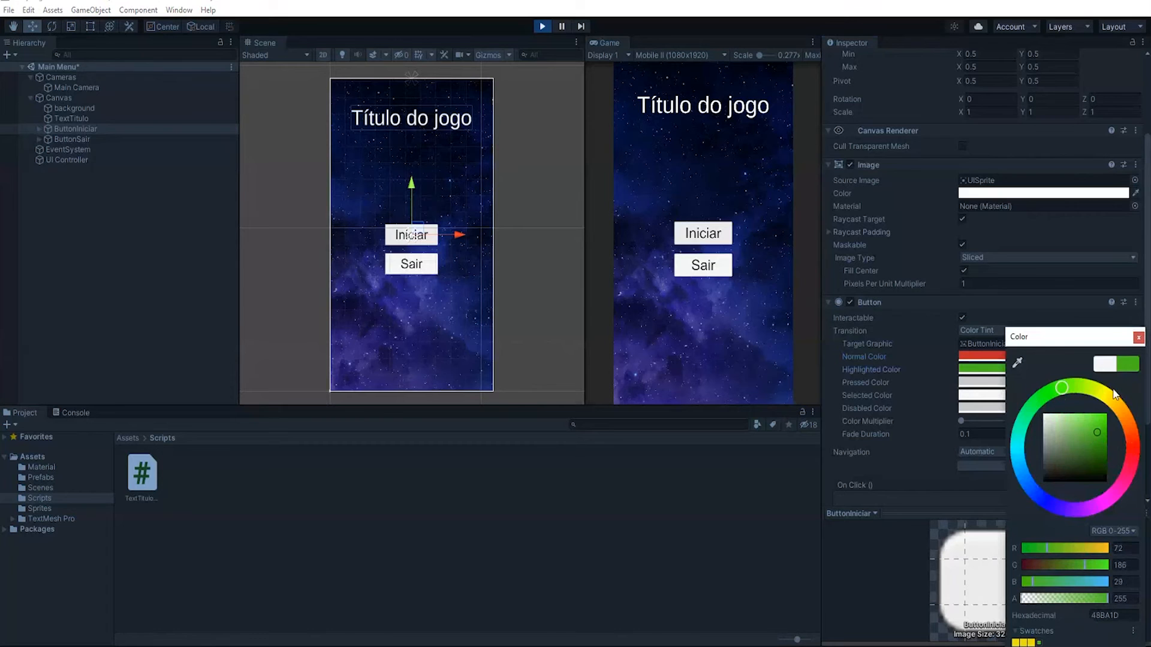
pyautogui.click(1138, 338)
# Set ButtonIniciar's Pressed Color to bright blue and test the Iniciar button in the running game.
pyautogui.click(986, 382)
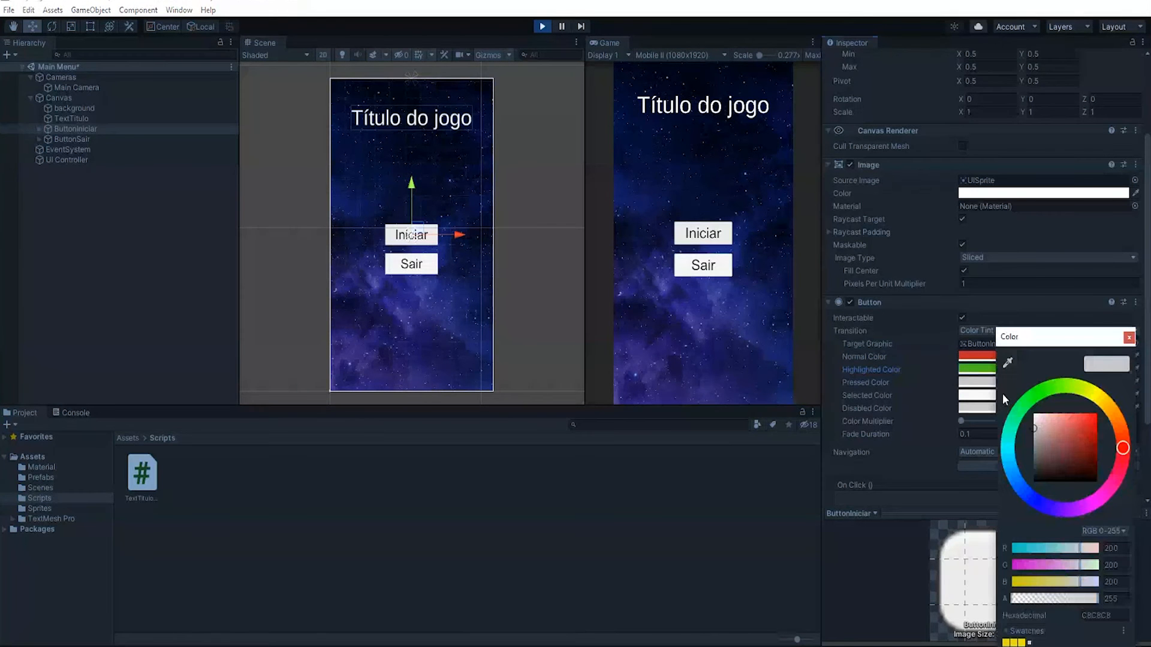
pyautogui.click(1027, 493)
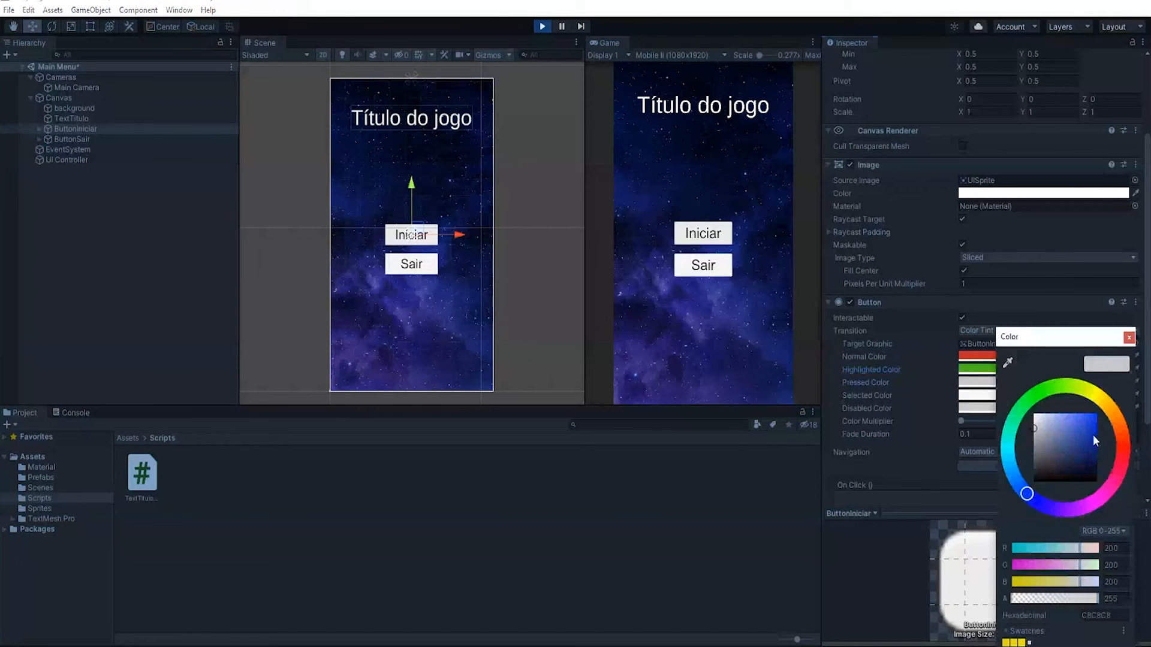
pyautogui.moveTo(1092, 434); pyautogui.dragTo(1093, 413)
pyautogui.click(1129, 337)
pyautogui.click(705, 233)
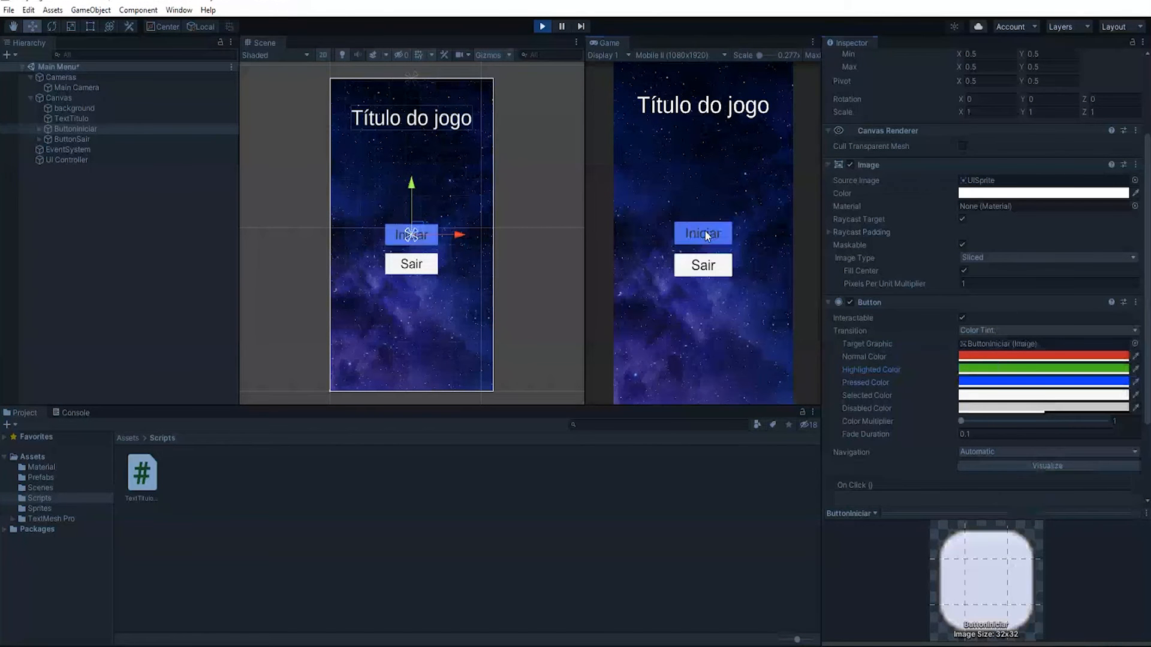
pyautogui.click(707, 234)
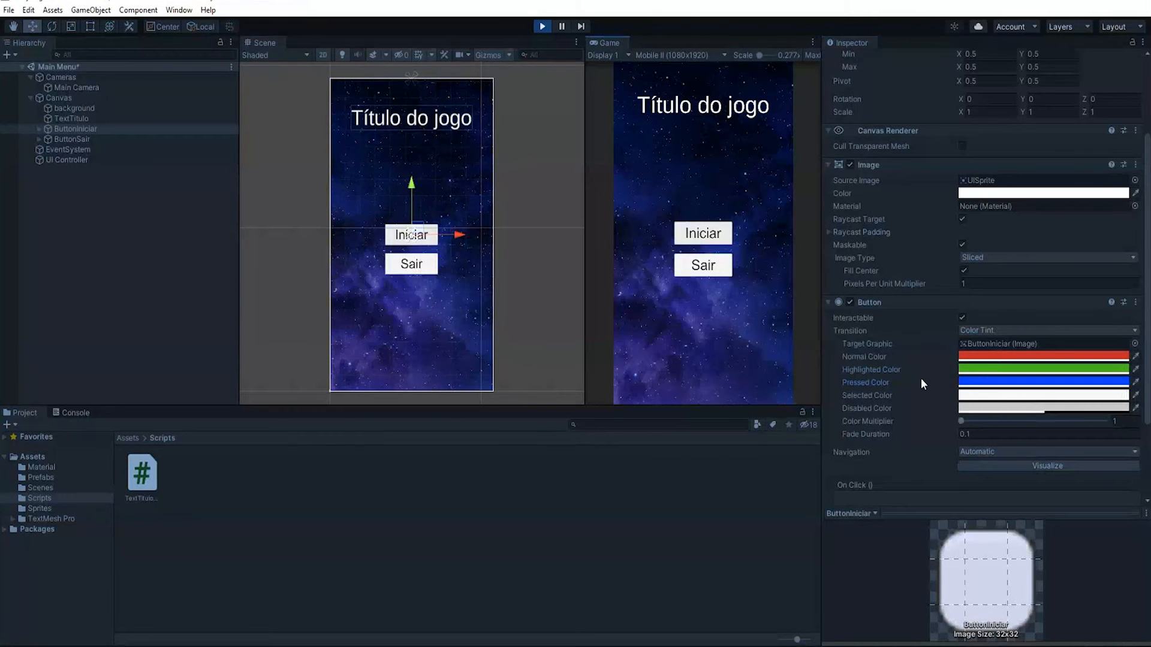
# Set ButtonIniciar's Selected Color to yellow-green in the running game.
pyautogui.click(998, 395)
pyautogui.click(1091, 392)
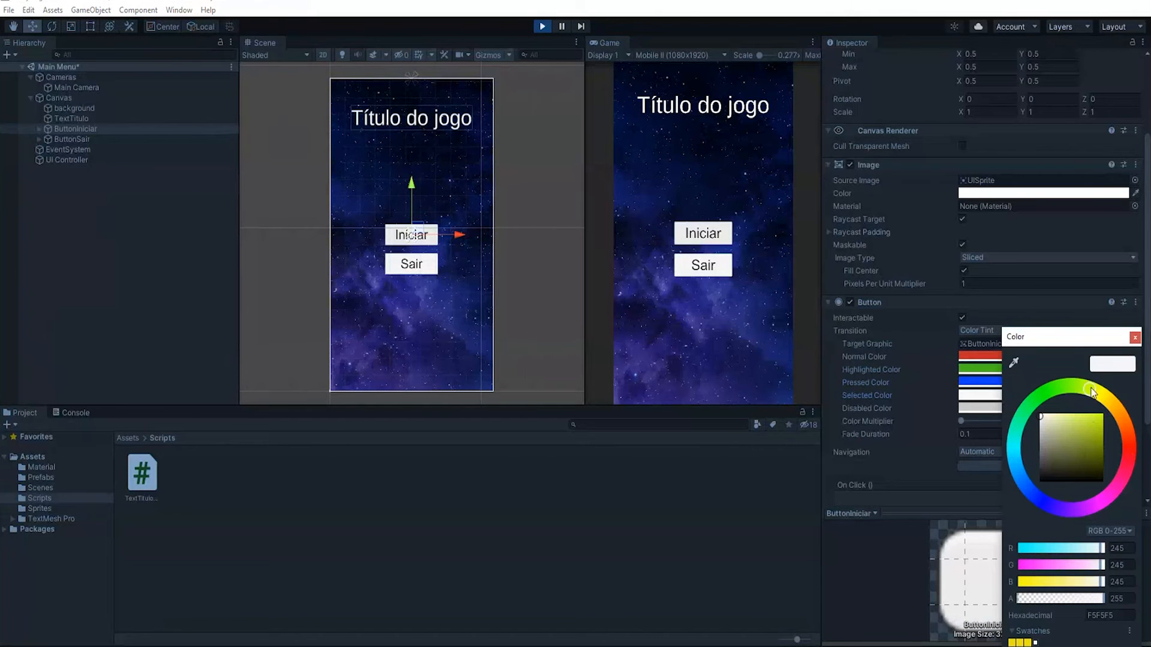
pyautogui.click(1094, 419)
pyautogui.click(1135, 338)
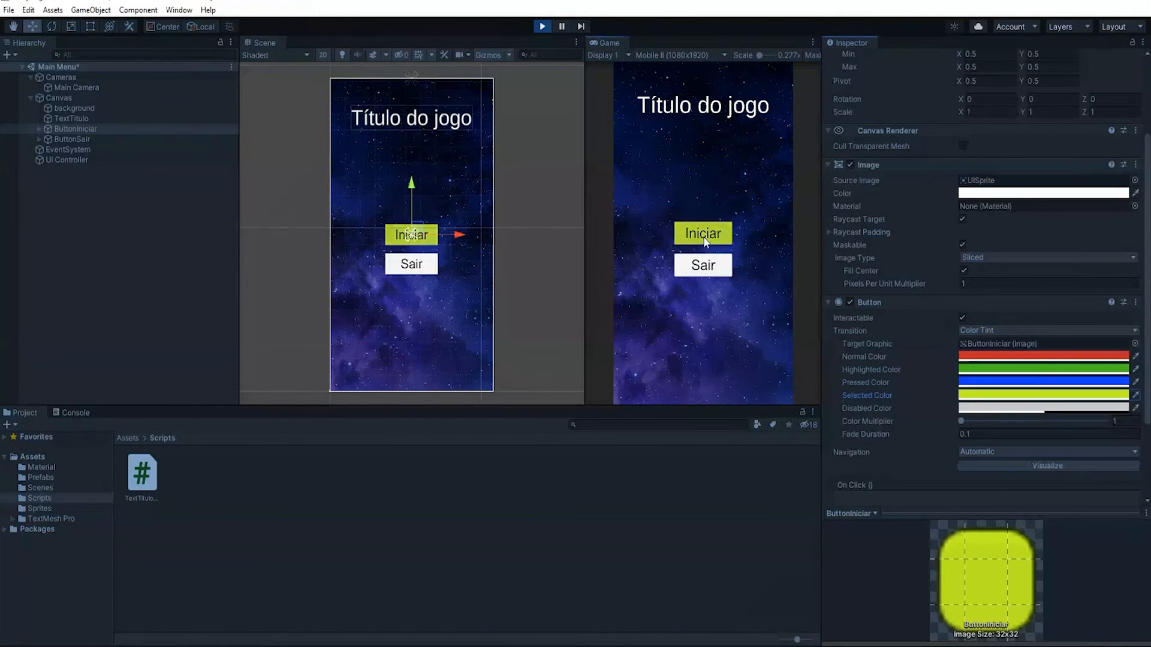
# Test the Iniciar button's color states by alternating between Iniciar, Sair and the empty background, then stop the game.
pyautogui.click(724, 289)
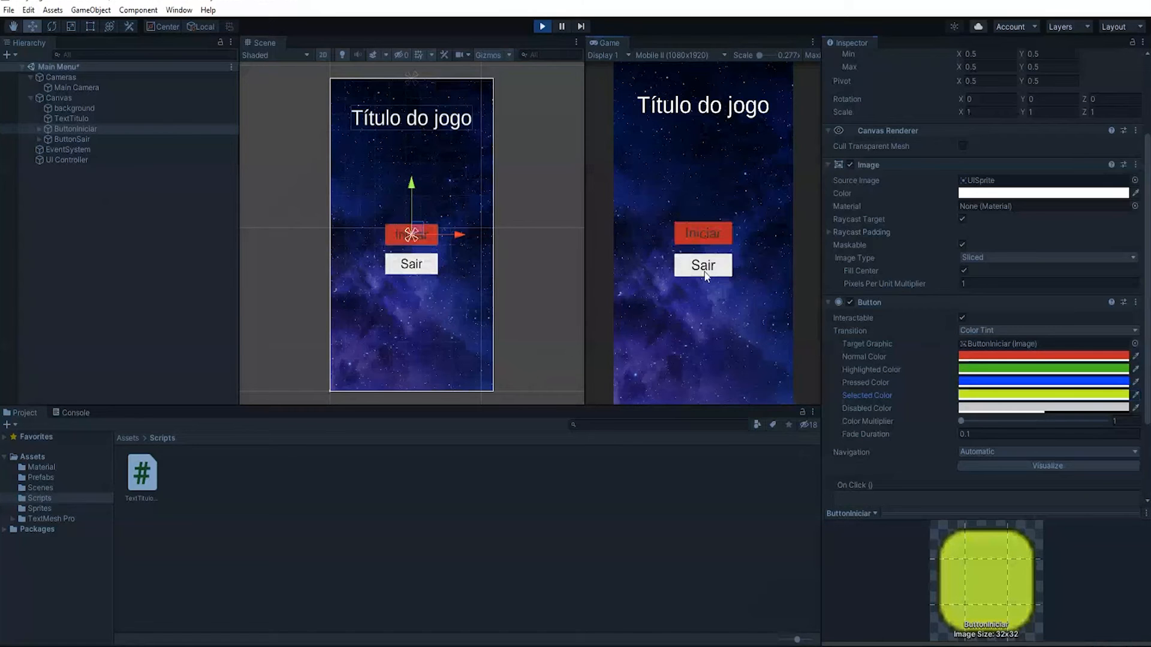
pyautogui.click(703, 233)
pyautogui.click(744, 360)
pyautogui.click(699, 233)
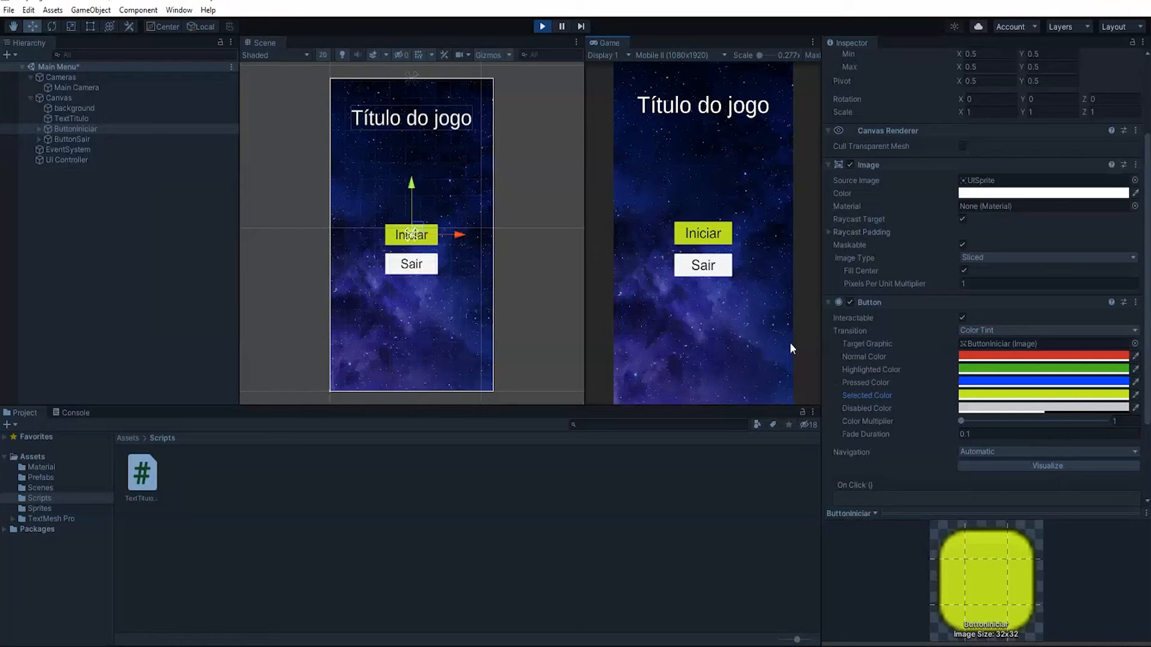
pyautogui.click(693, 230)
pyautogui.click(706, 267)
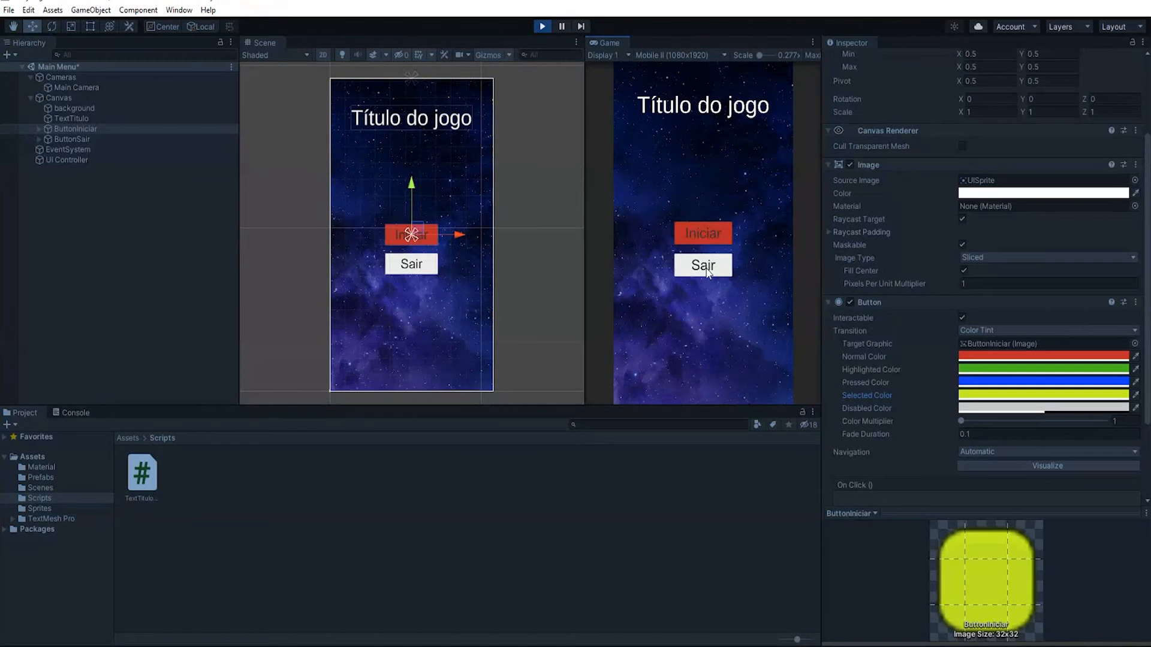
pyautogui.click(702, 239)
pyautogui.click(706, 268)
pyautogui.click(700, 238)
pyautogui.click(706, 269)
pyautogui.click(705, 270)
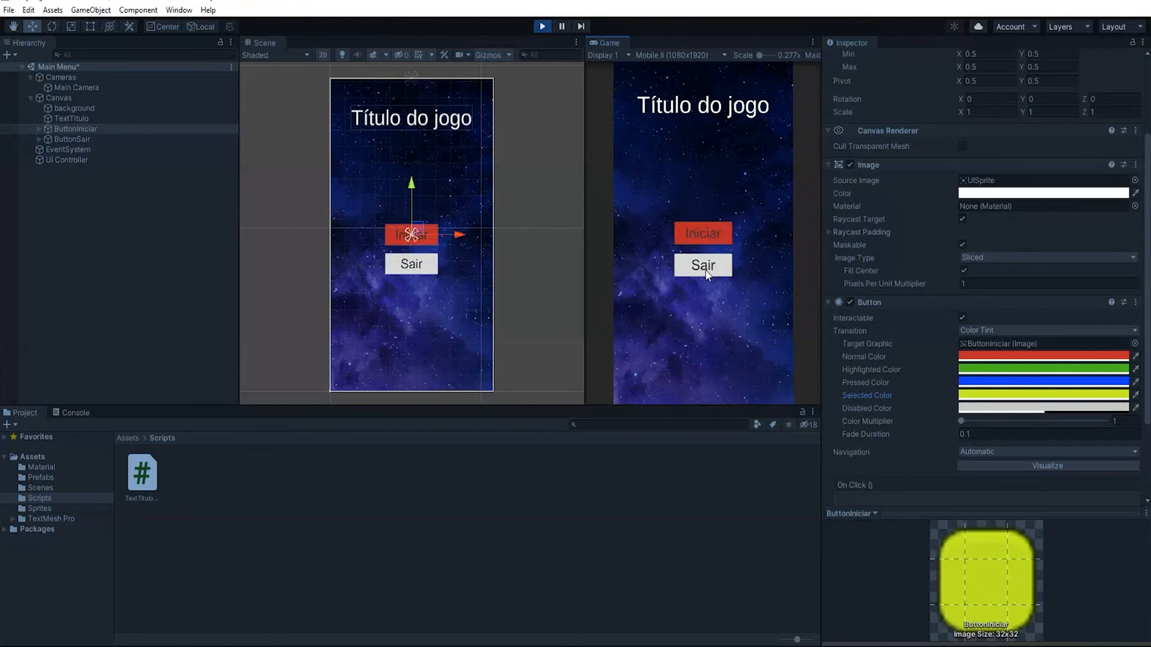
pyautogui.click(701, 237)
pyautogui.click(652, 223)
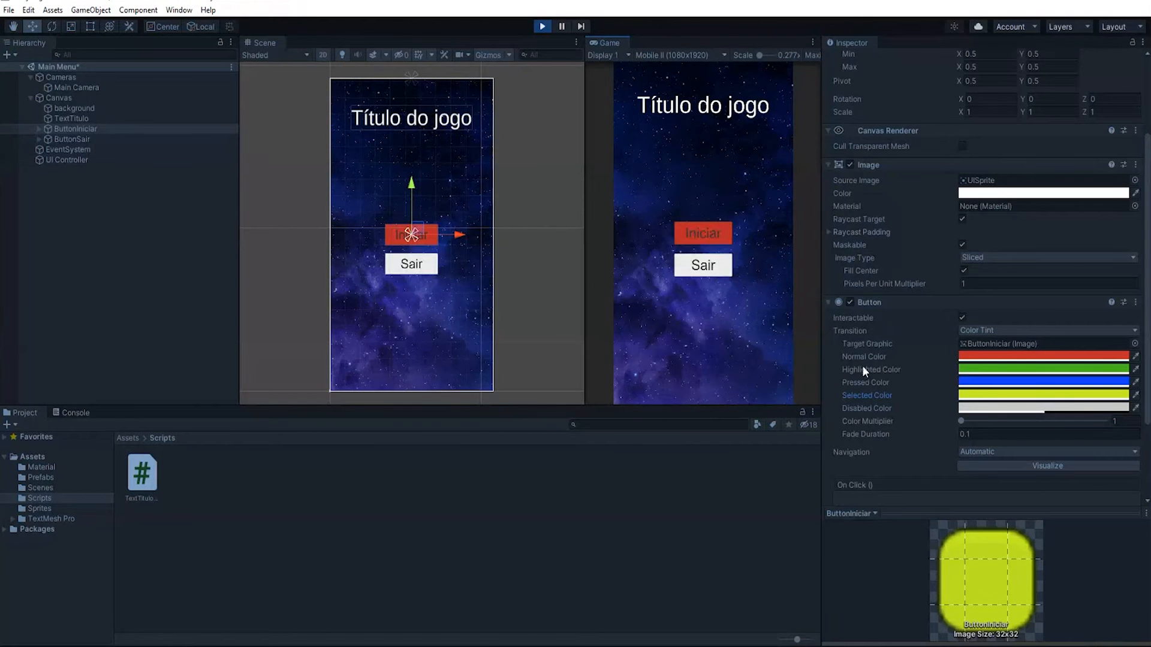
pyautogui.click(543, 25)
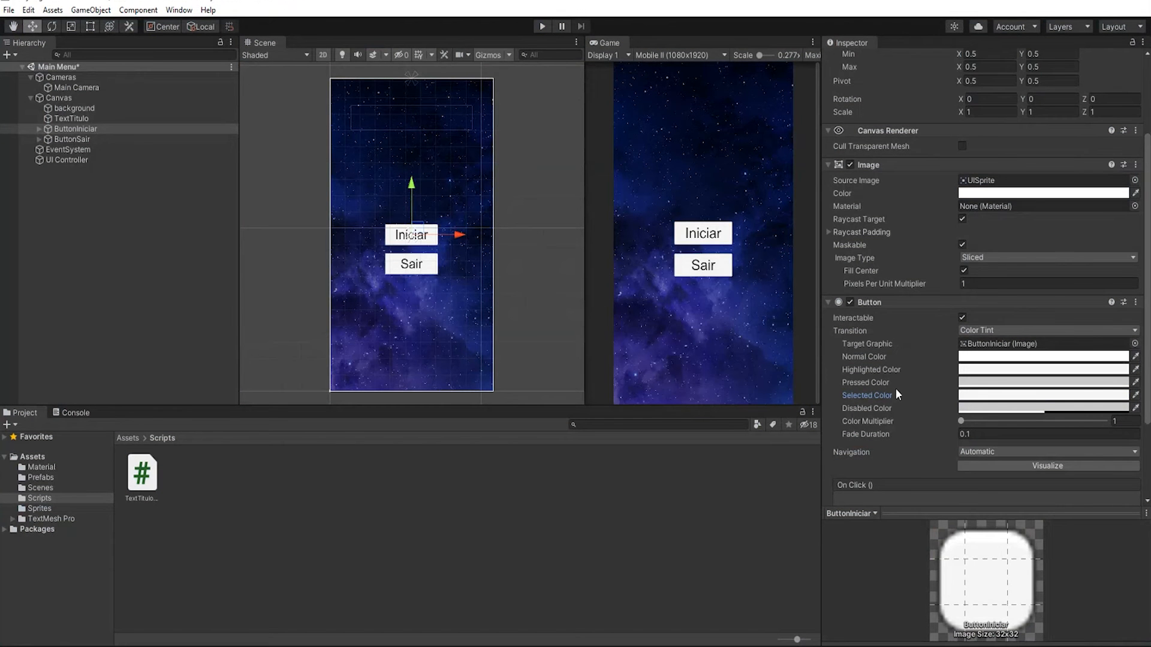
# Add an empty On Click () event entry to ButtonIniciar's Button component.
pyautogui.scroll(-5, 895, 389)
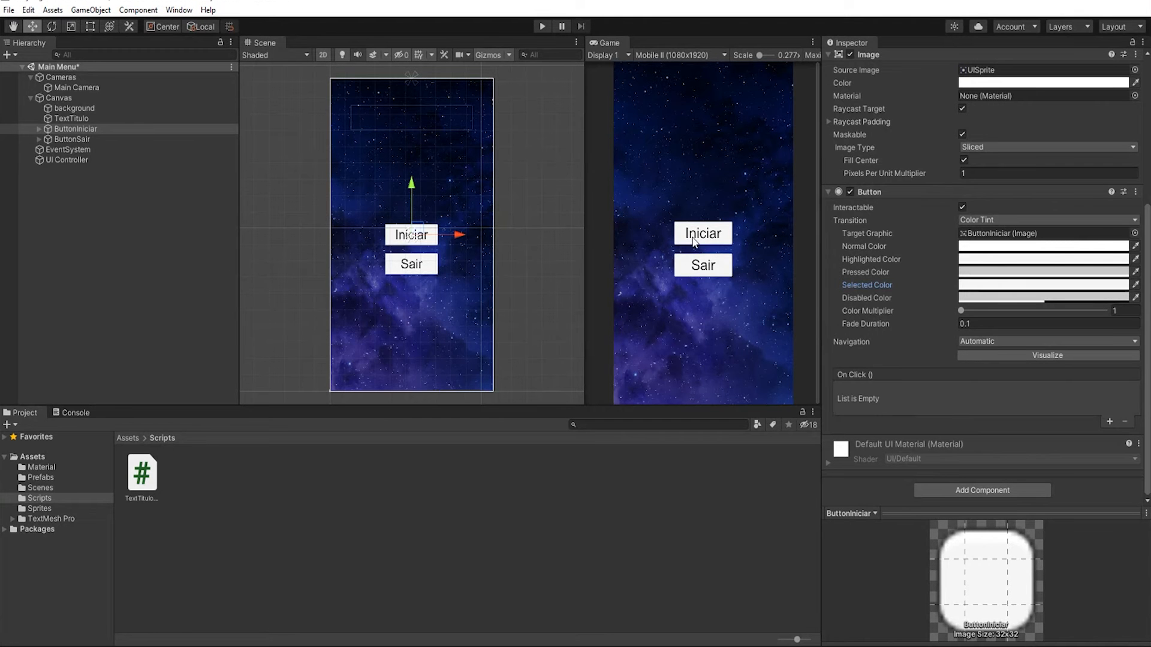
pyautogui.click(81, 141)
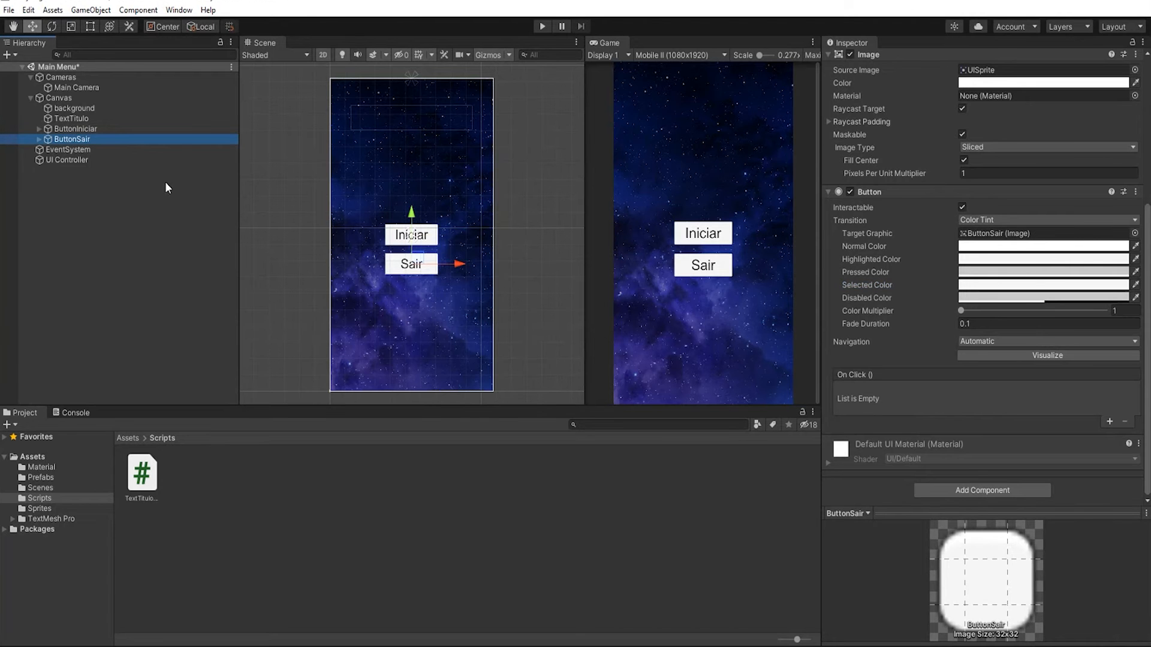
pyautogui.click(85, 130)
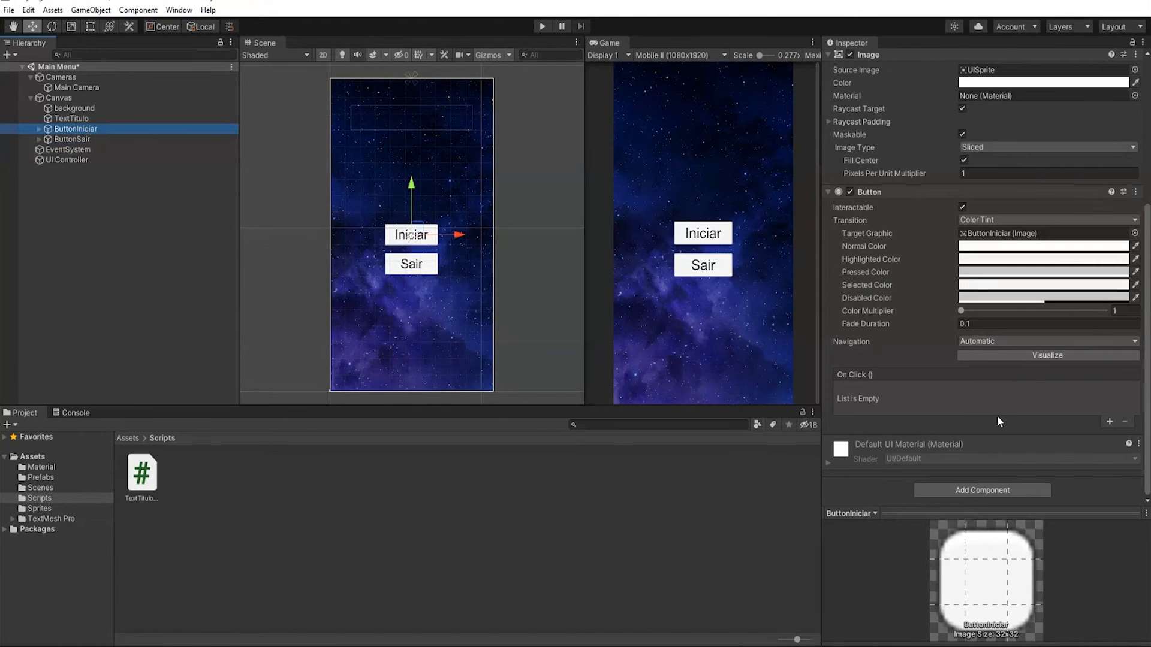
pyautogui.click(1109, 420)
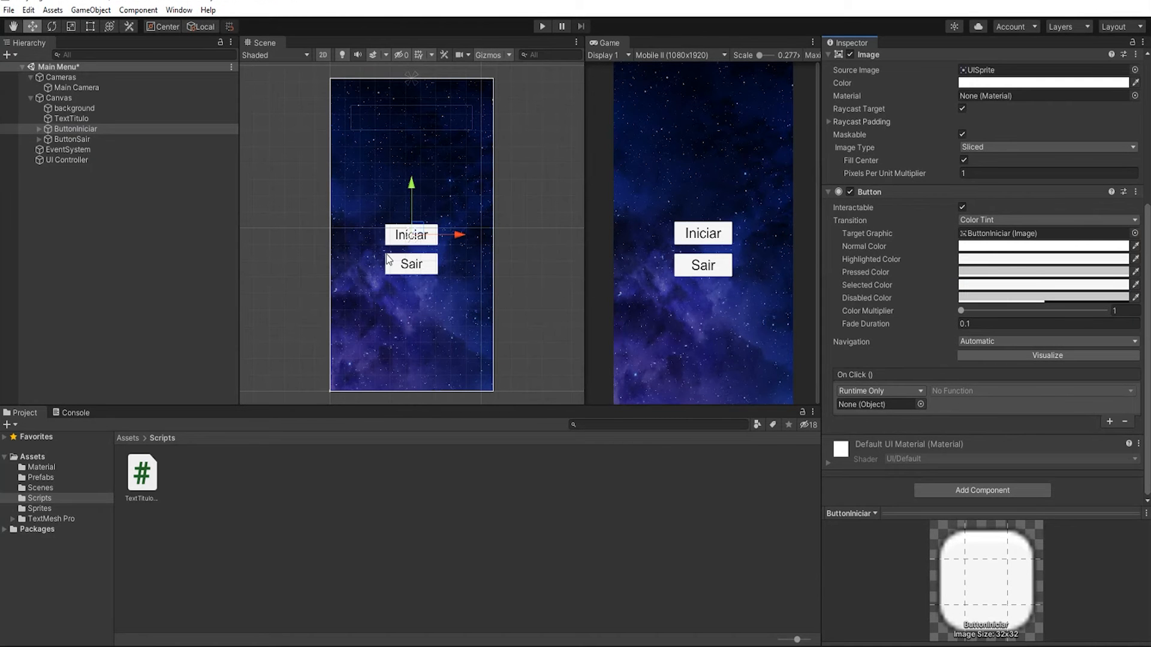
# Create a new C# script named UIController in the Scripts folder.
pyautogui.click(76, 162)
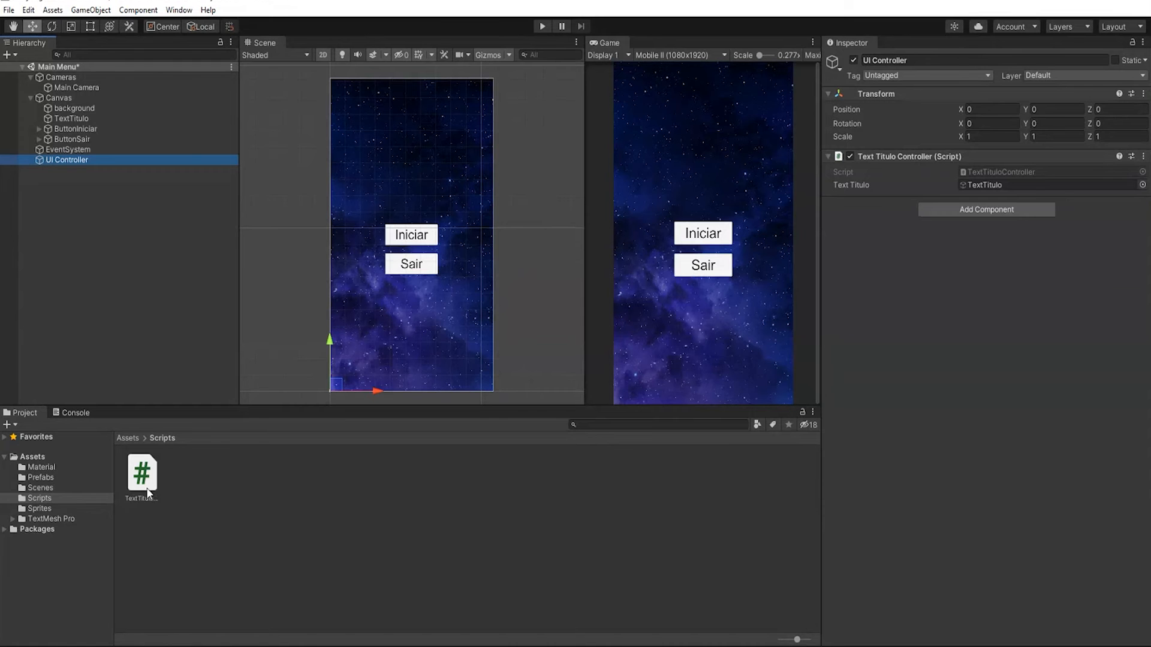
pyautogui.rightClick(225, 474)
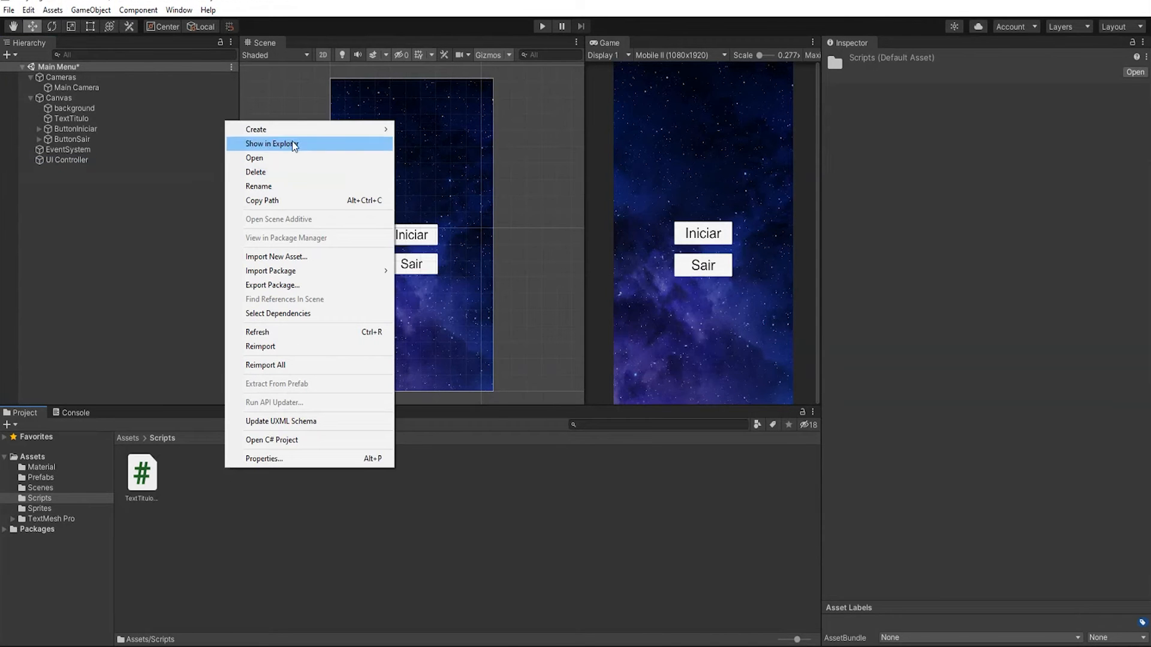
pyautogui.moveTo(324, 129)
pyautogui.click(433, 148)
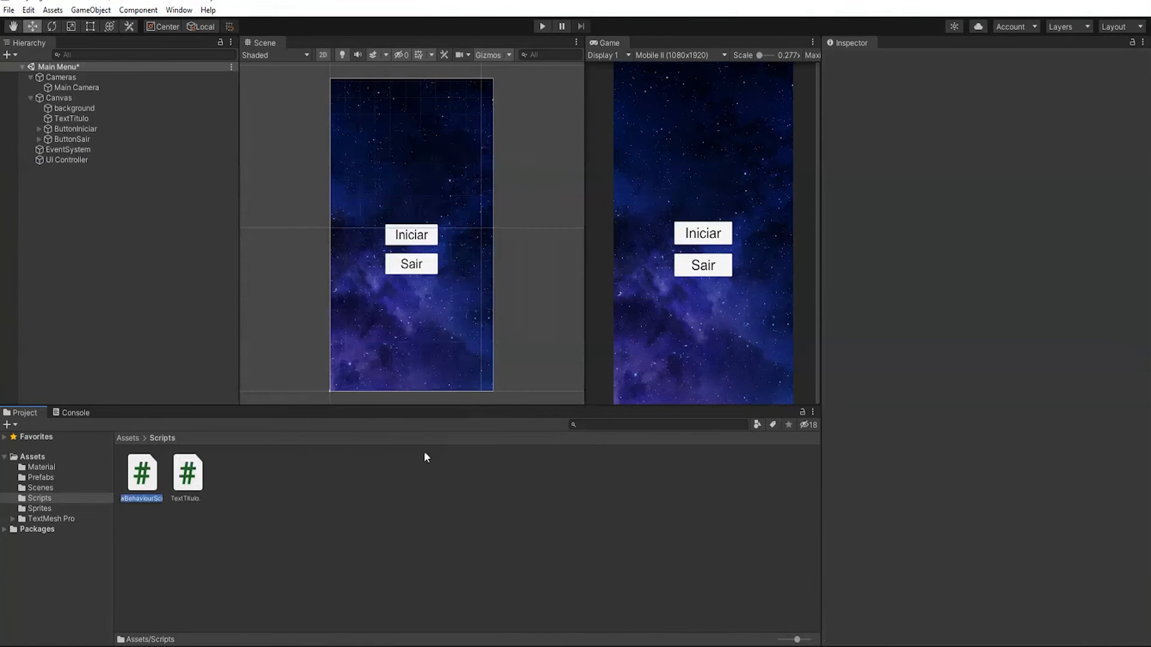
pyautogui.write('UIController')
pyautogui.press('Return')
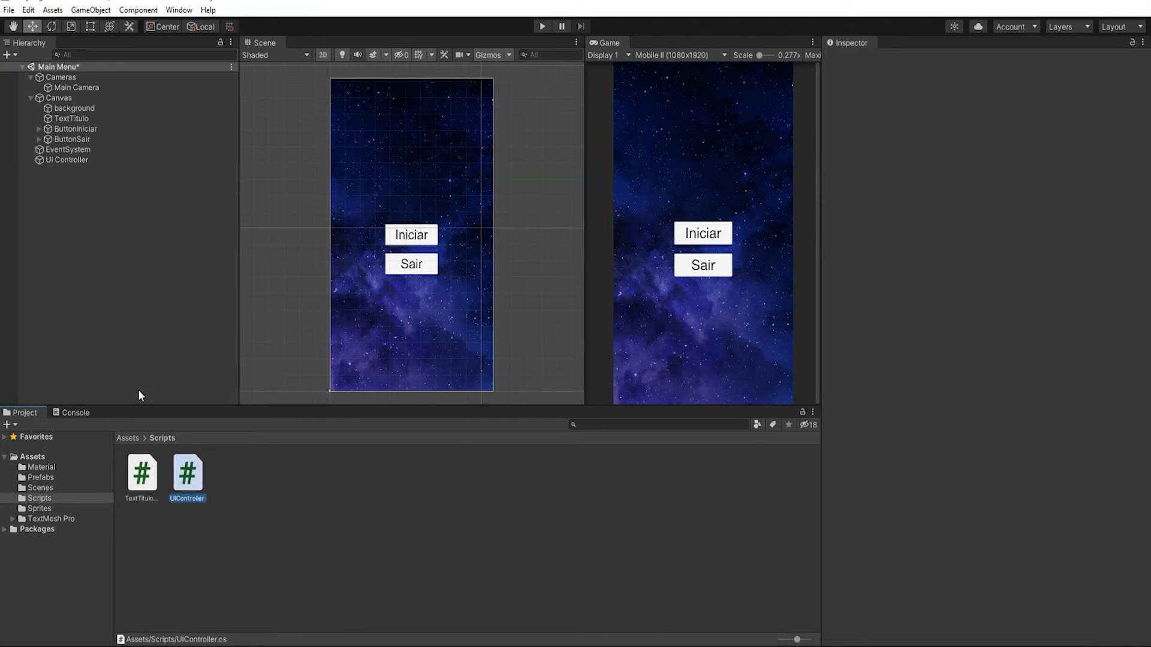
# Attach the UIController script to the UI Controller object and open it in a maximized Visual Studio Code window.
pyautogui.click(191, 485)
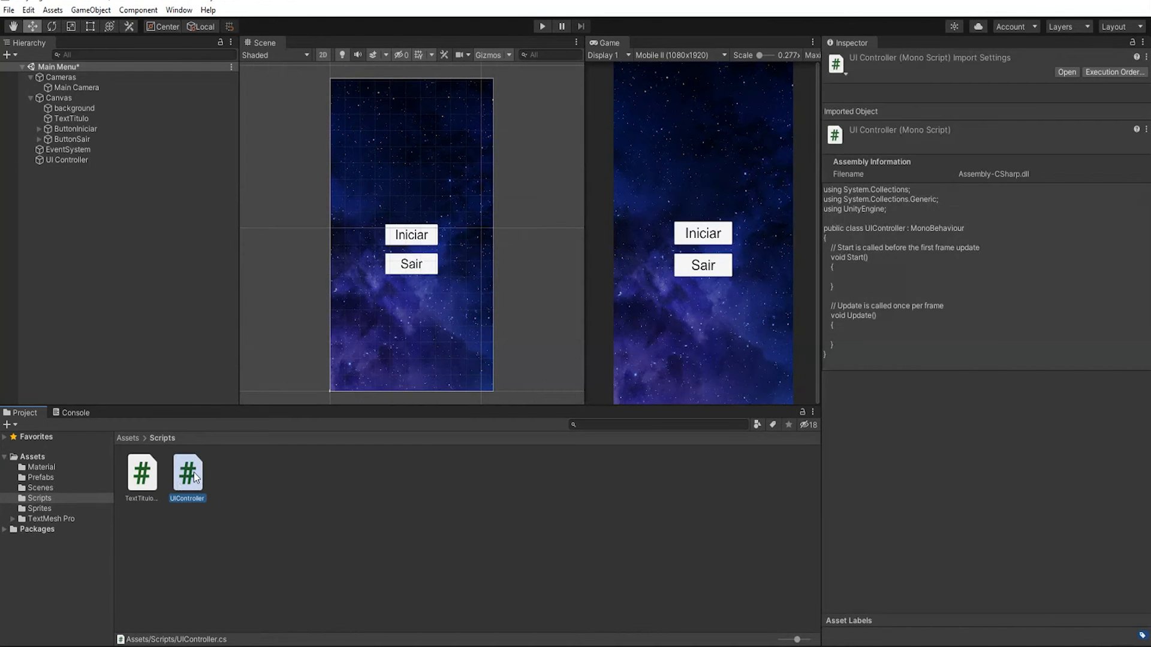
pyautogui.moveTo(193, 472); pyautogui.dragTo(74, 161)
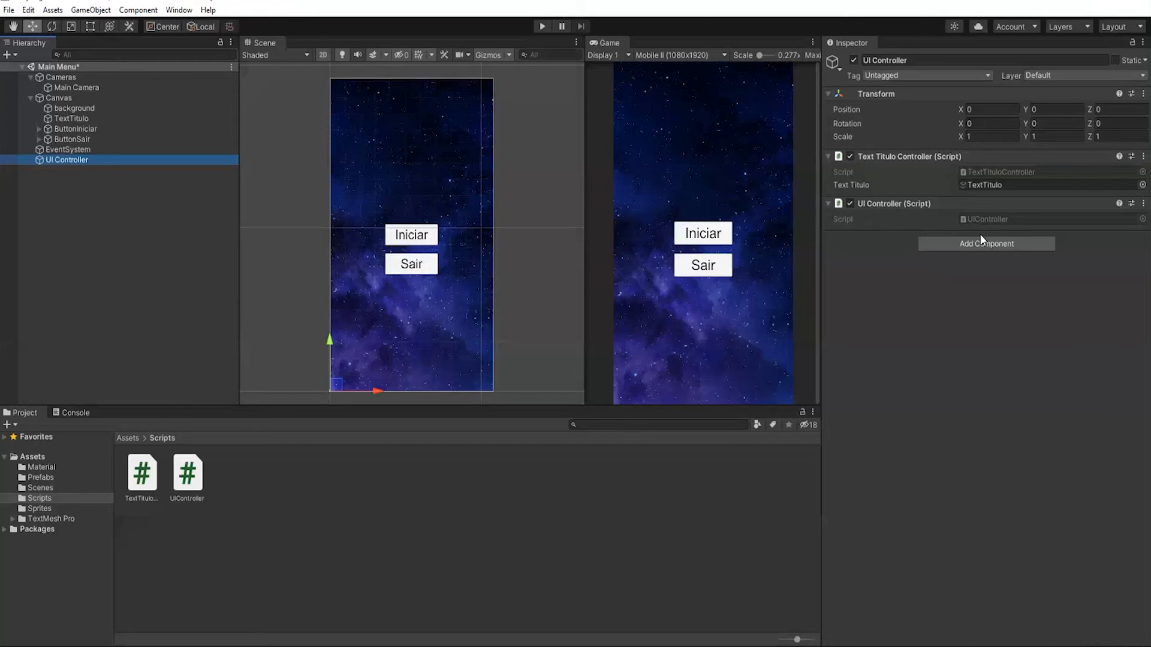
pyautogui.doubleClick(994, 218)
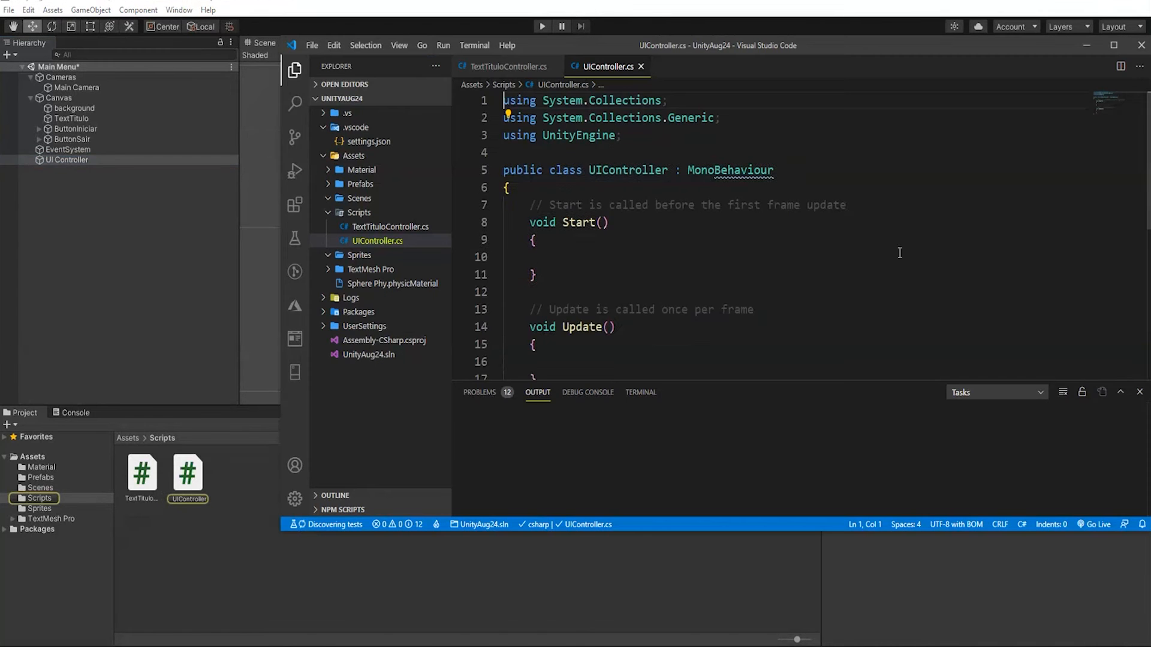
pyautogui.scroll(-1, 678, 282)
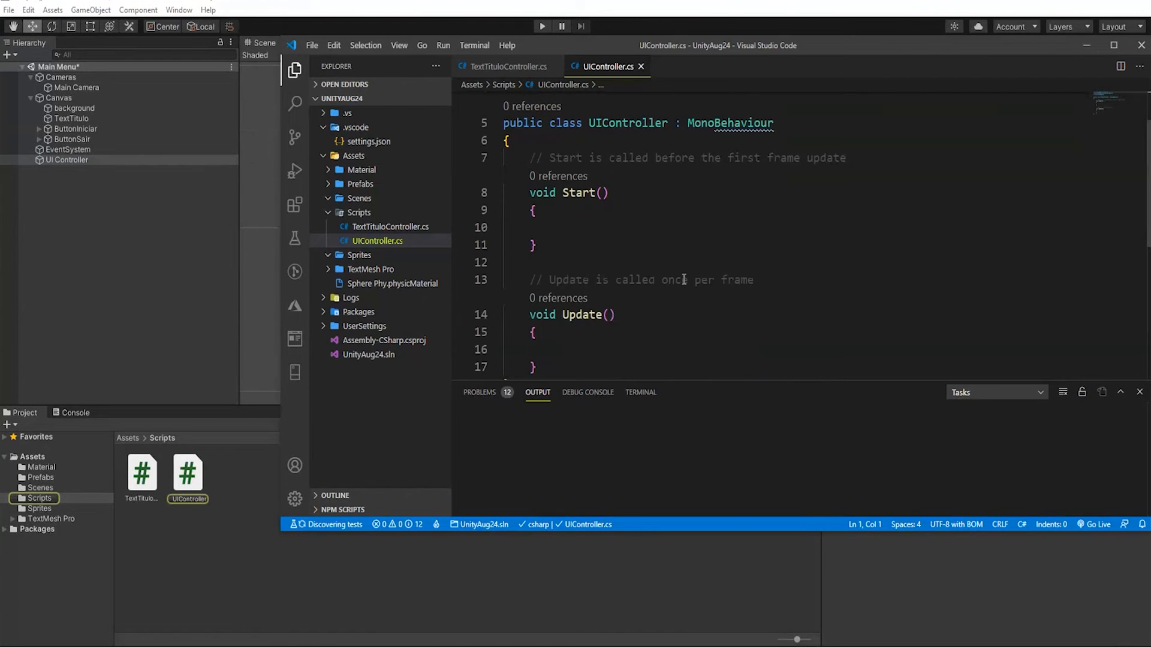
pyautogui.scroll(-1, 683, 280)
pyautogui.scroll(1, 683, 280)
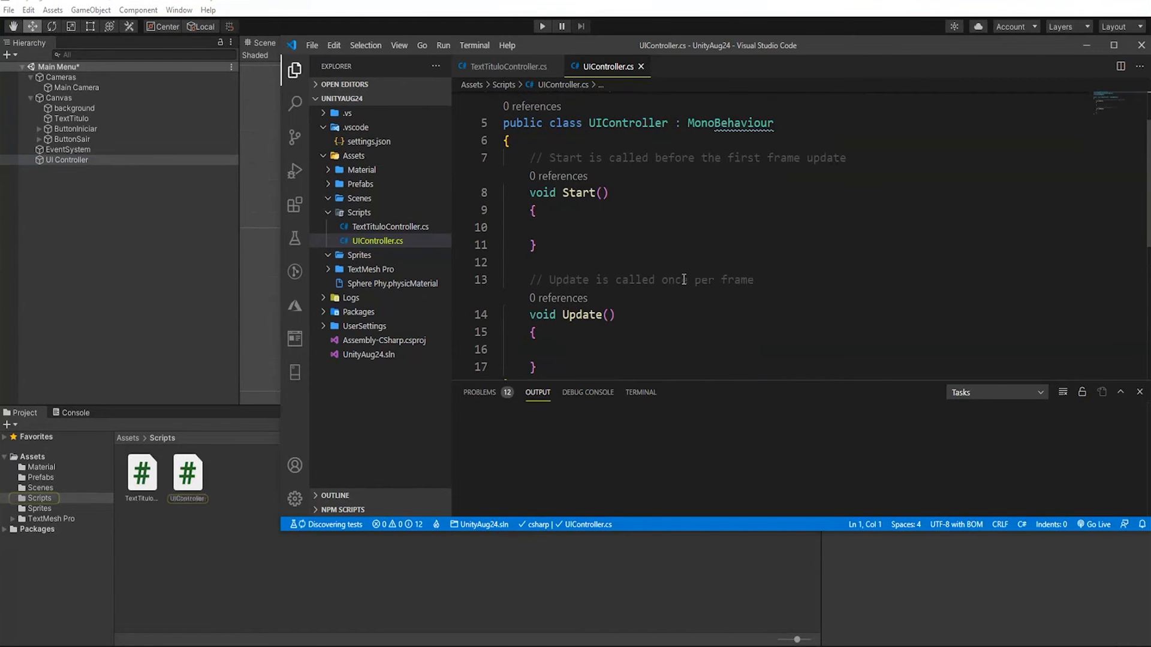
pyautogui.click(1114, 45)
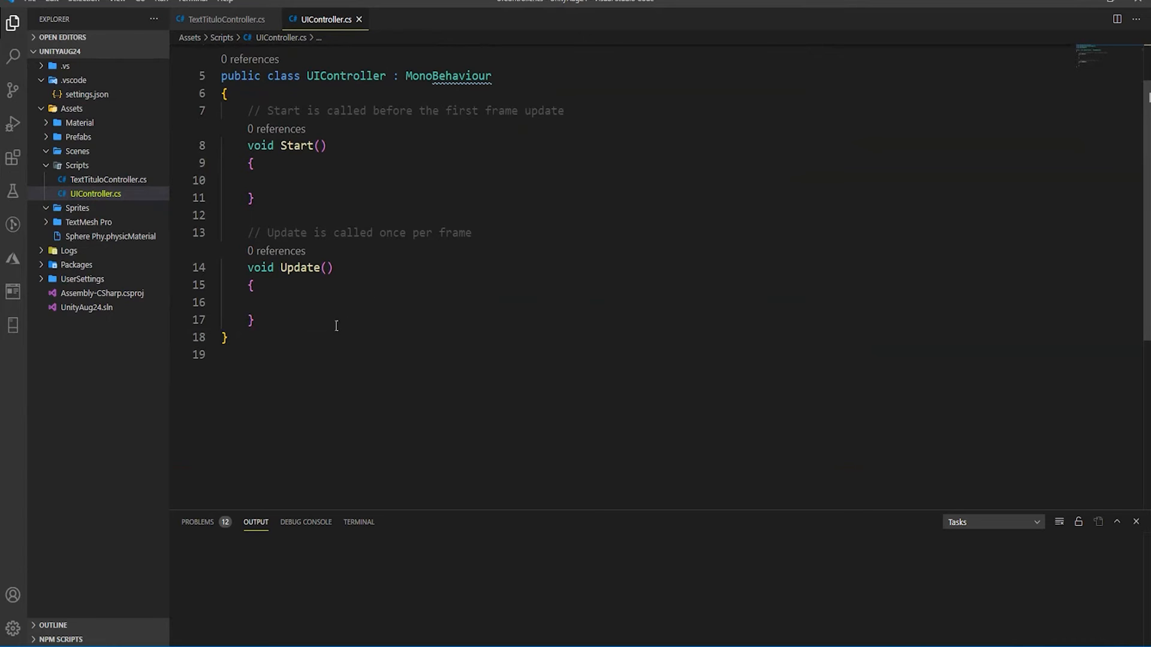
# Examine the default Start and Update methods in the UIController script.
pyautogui.click(242, 145)
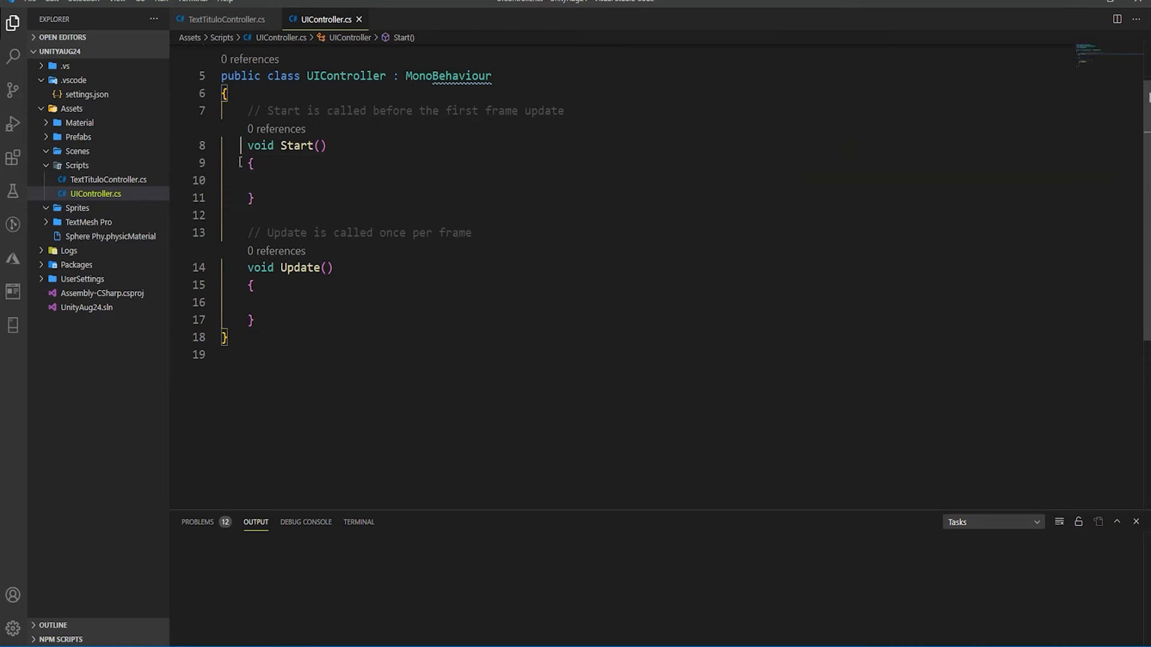
pyautogui.moveTo(241, 162); pyautogui.dragTo(266, 206)
pyautogui.click(292, 203)
pyautogui.moveTo(247, 144); pyautogui.dragTo(263, 193)
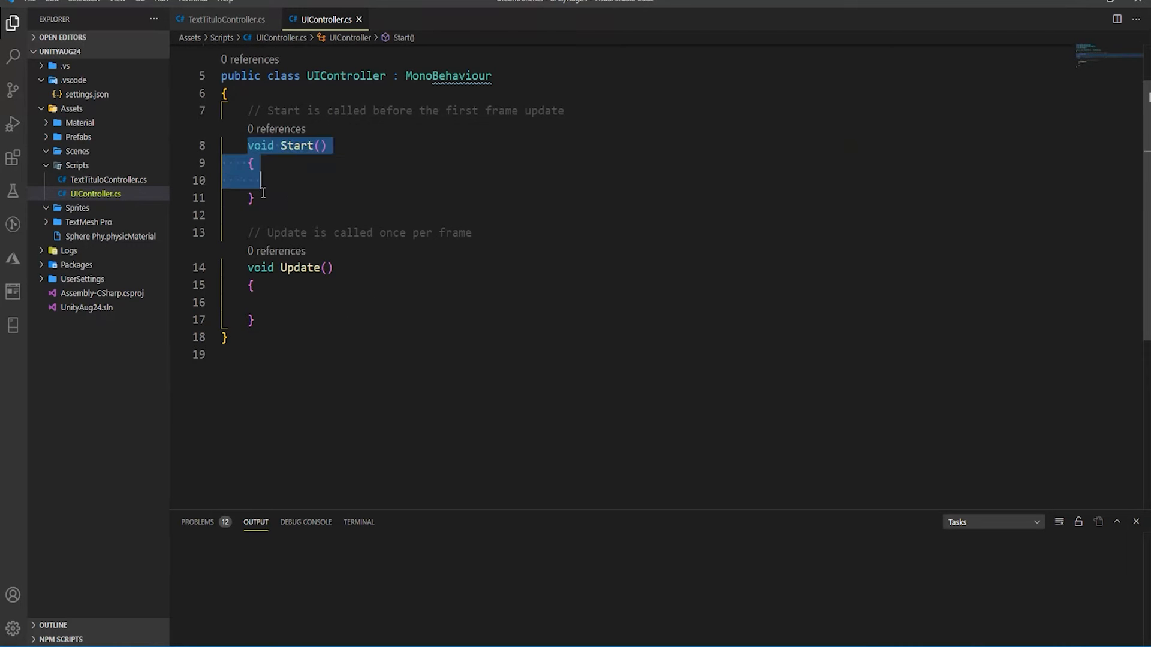
pyautogui.click(286, 202)
pyautogui.click(299, 177)
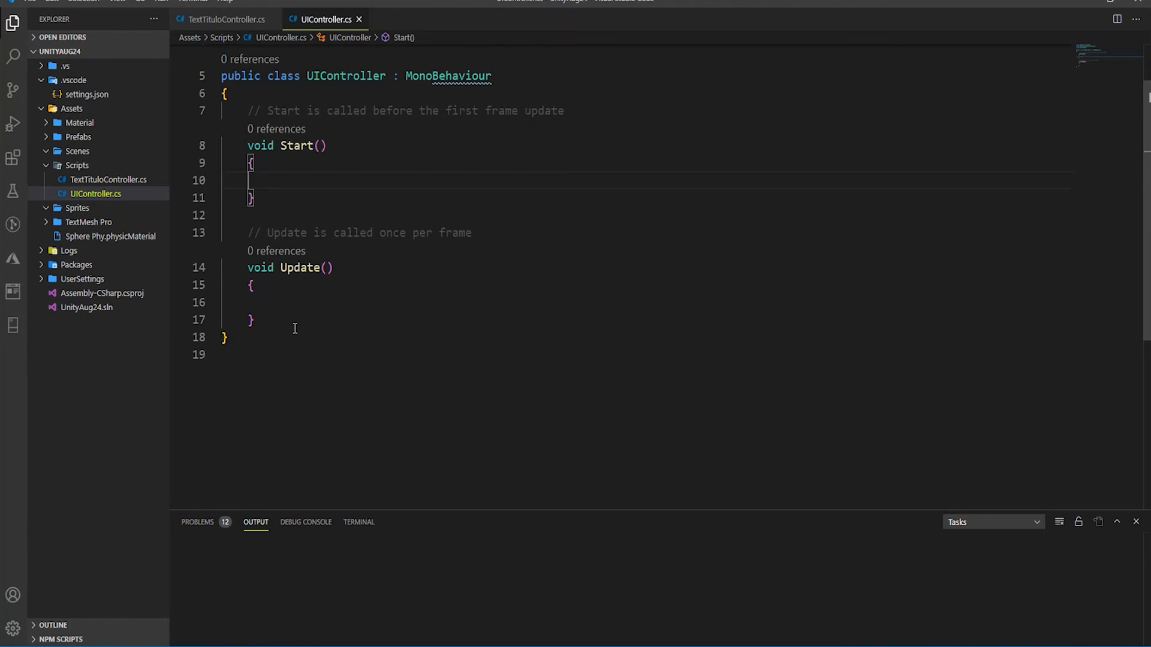
pyautogui.moveTo(295, 329); pyautogui.dragTo(233, 267)
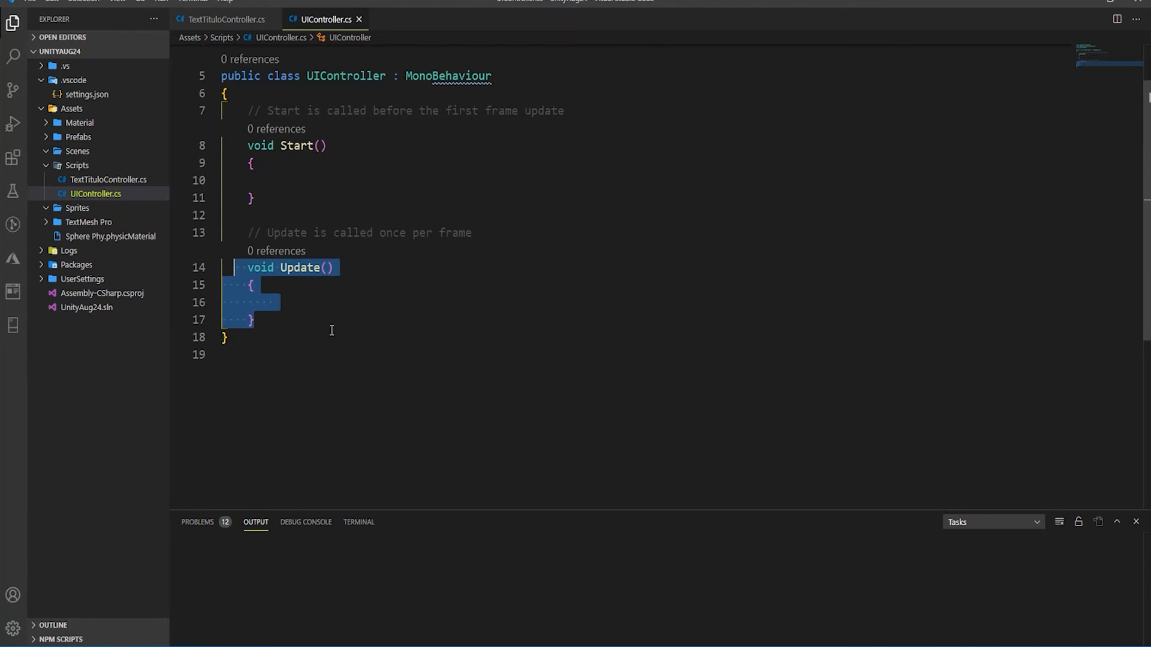
# Add an empty public void Iniciar() method below Update in the UIController class.
pyautogui.click(333, 327)
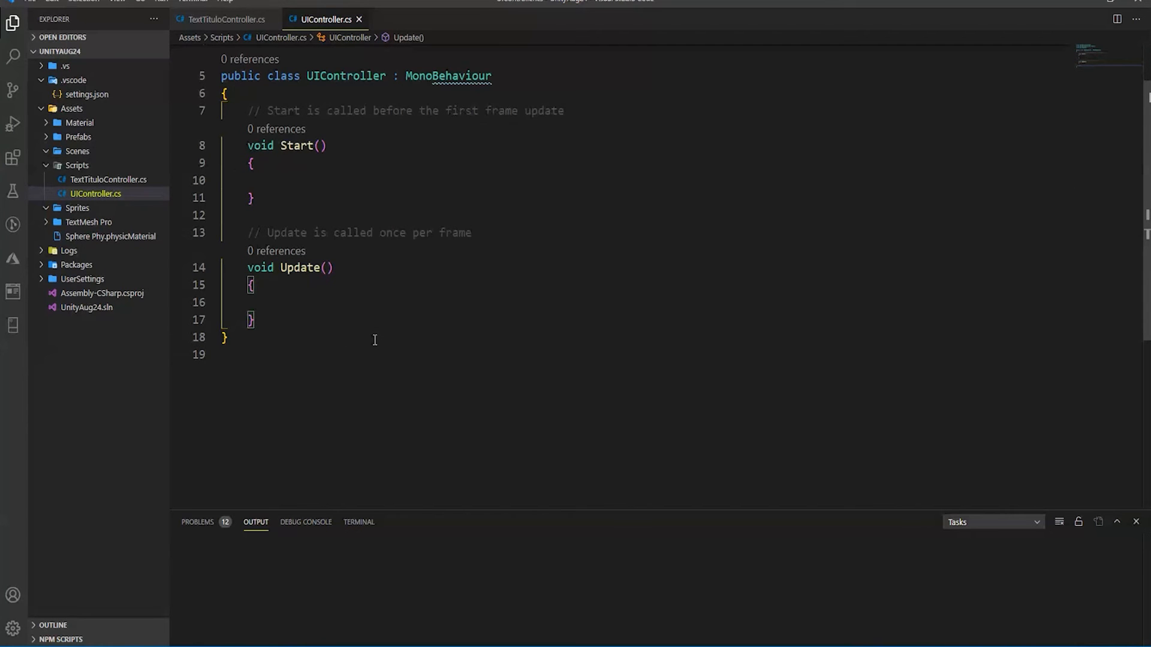
pyautogui.press('Return')
pyautogui.press('Return')
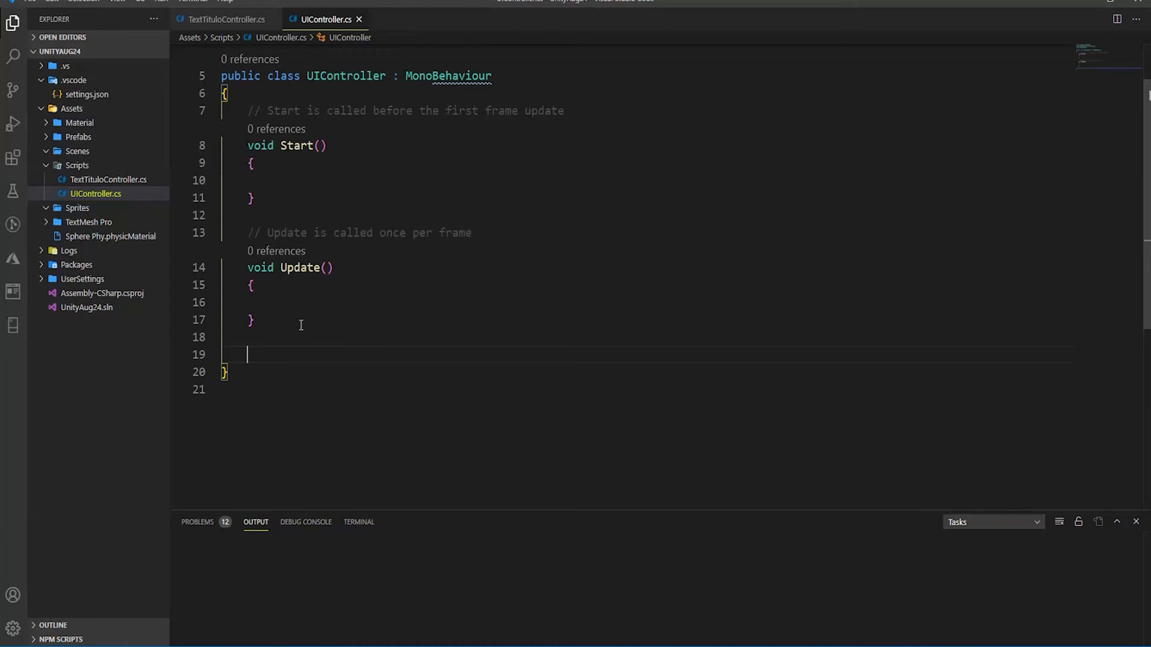
pyautogui.moveTo(286, 321); pyautogui.dragTo(240, 269)
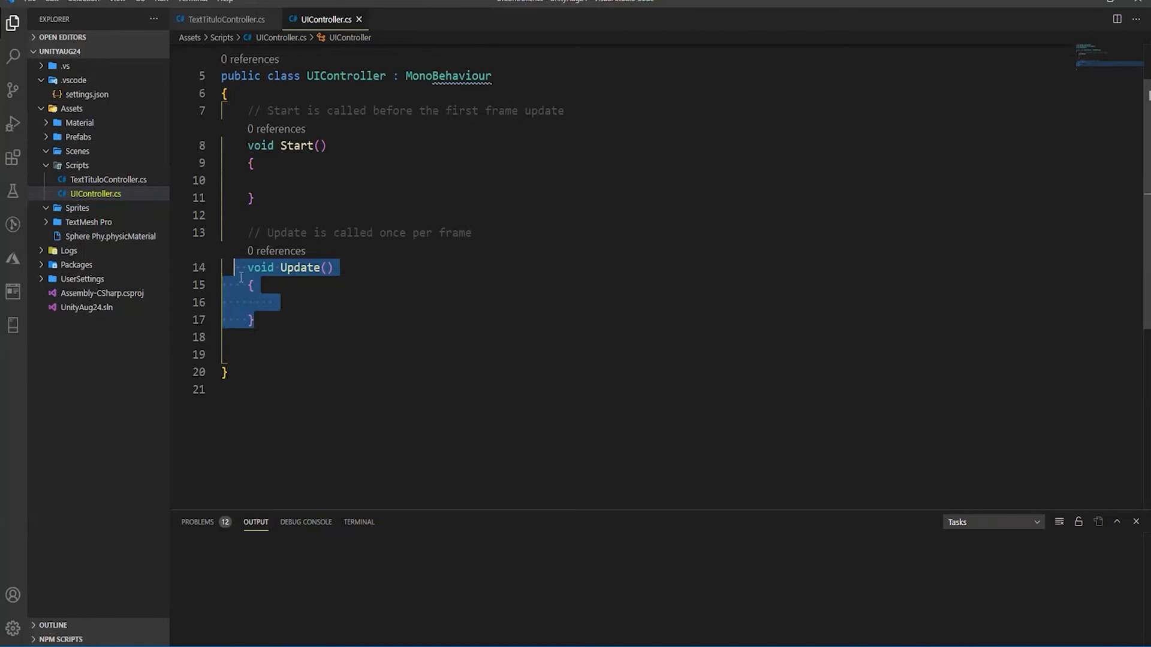
pyautogui.click(258, 353)
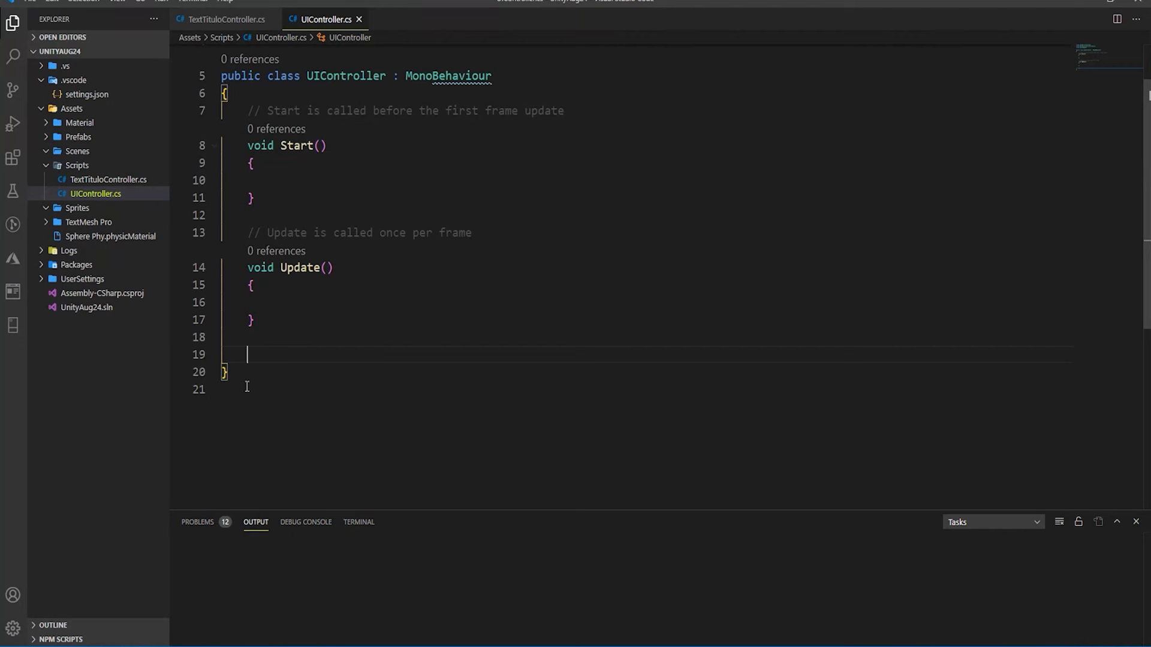
pyautogui.write('public')
pyautogui.click(263, 267)
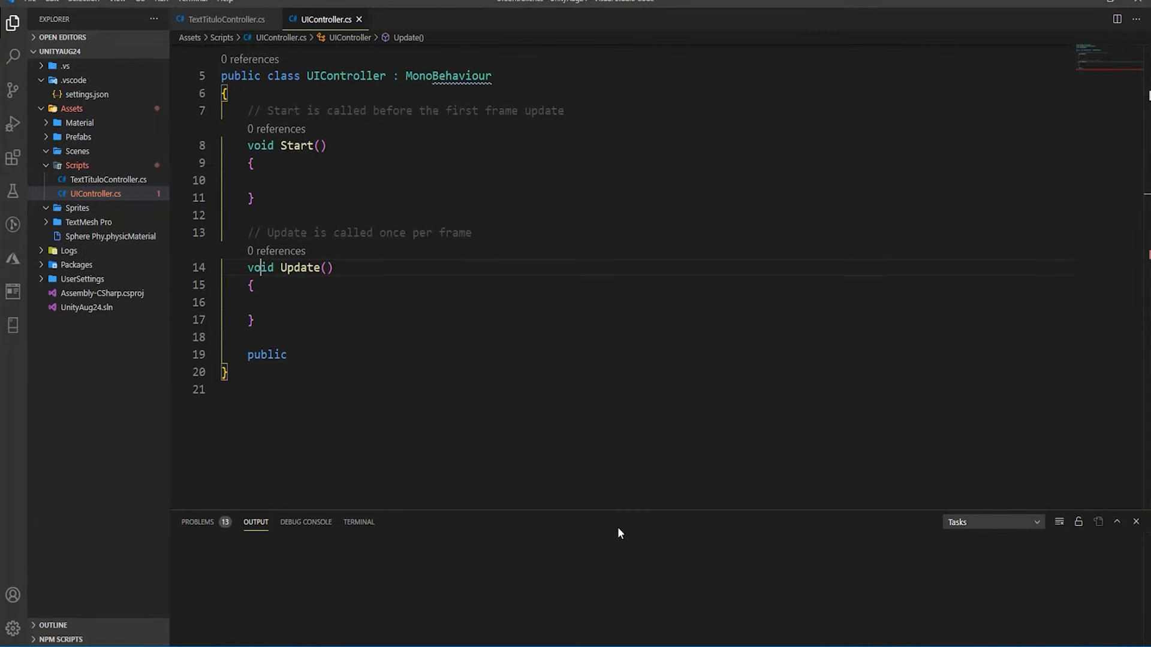
pyautogui.click(306, 348)
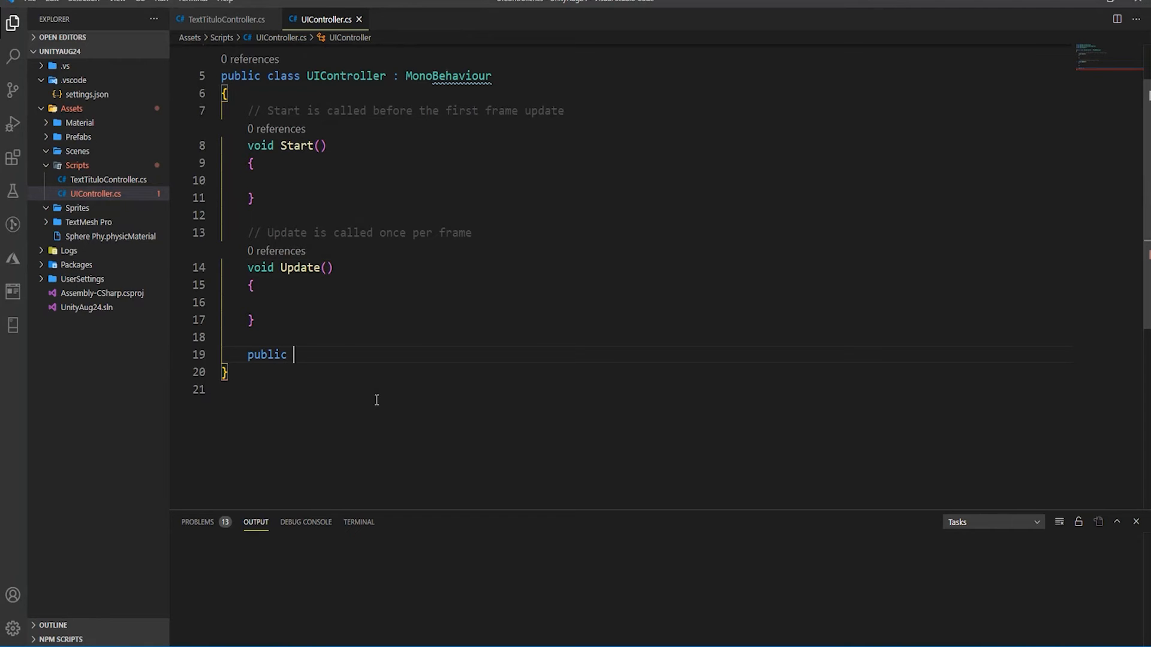
pyautogui.write('void Iniciar')
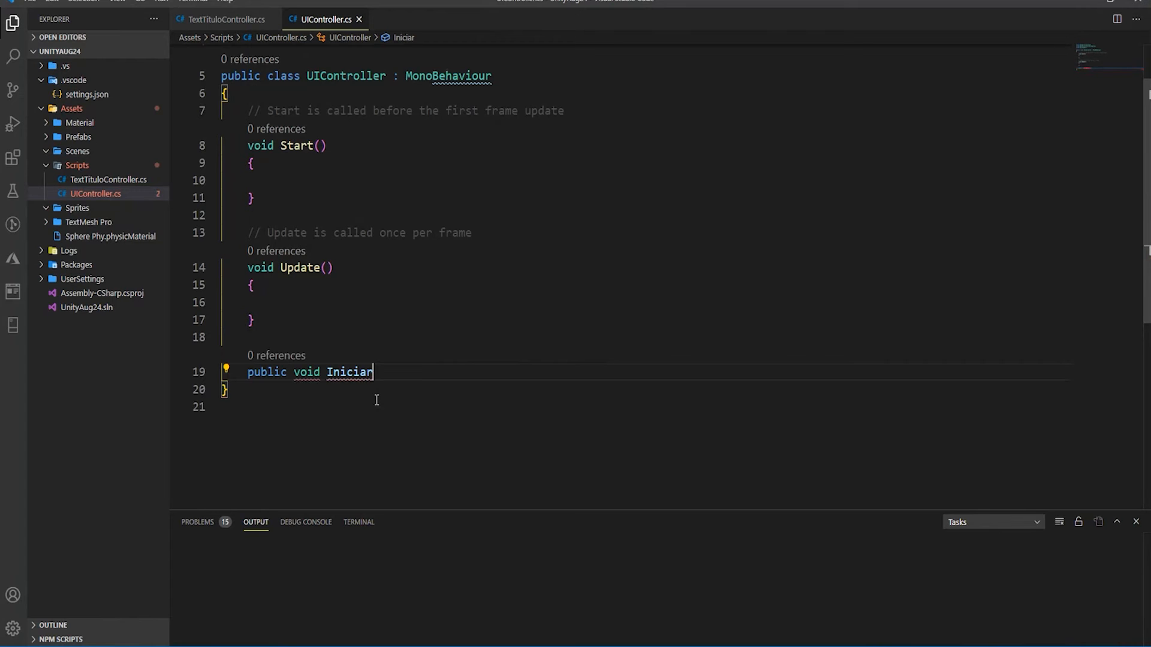
pyautogui.write('()')
pyautogui.press('Return')
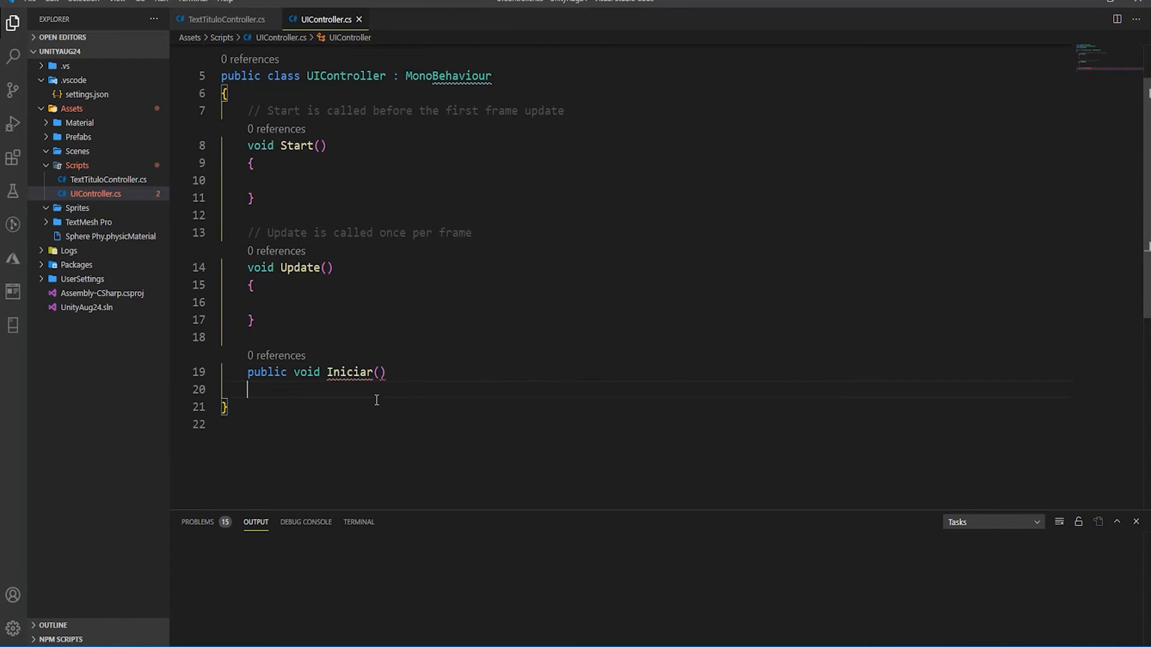
pyautogui.write('{')
pyautogui.press('Return')
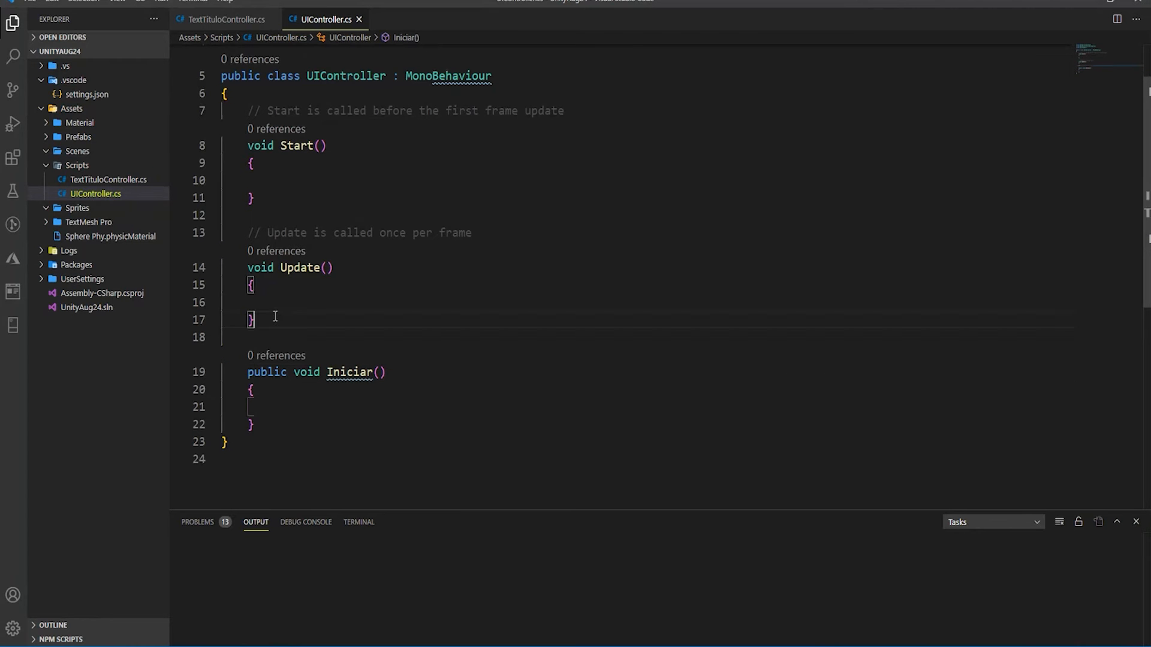
# Compare the new Iniciar method with the Update and Start methods.
pyautogui.moveTo(291, 319); pyautogui.dragTo(246, 267)
pyautogui.click(258, 194)
pyautogui.moveTo(258, 194); pyautogui.dragTo(244, 146)
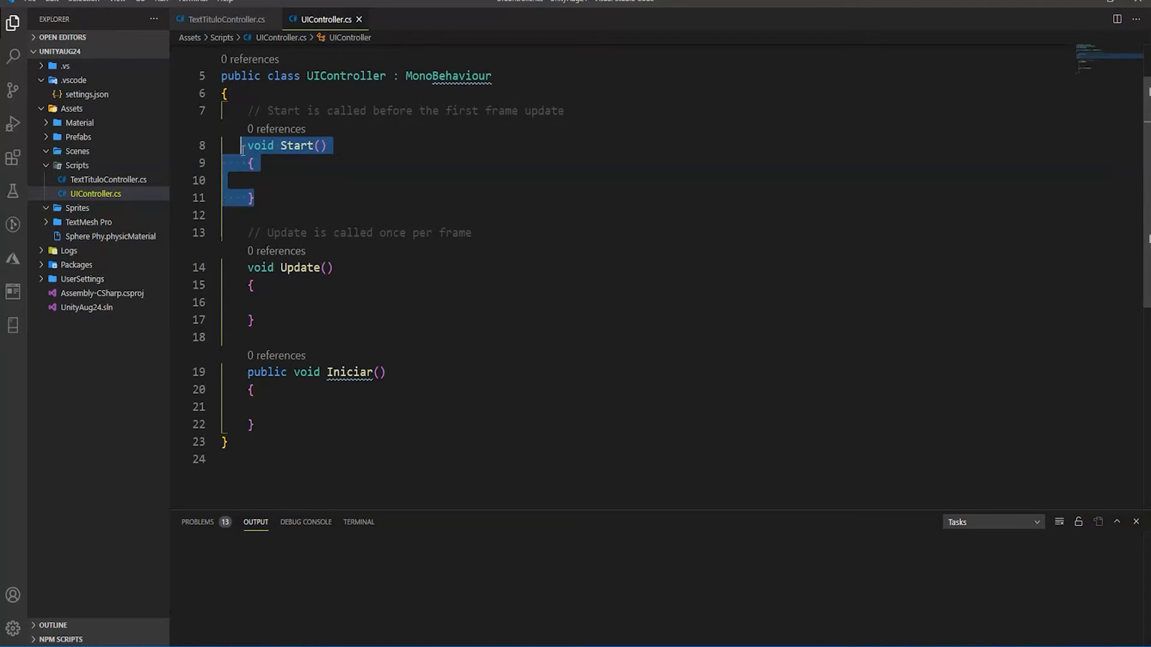
pyautogui.click(329, 428)
pyautogui.click(361, 359)
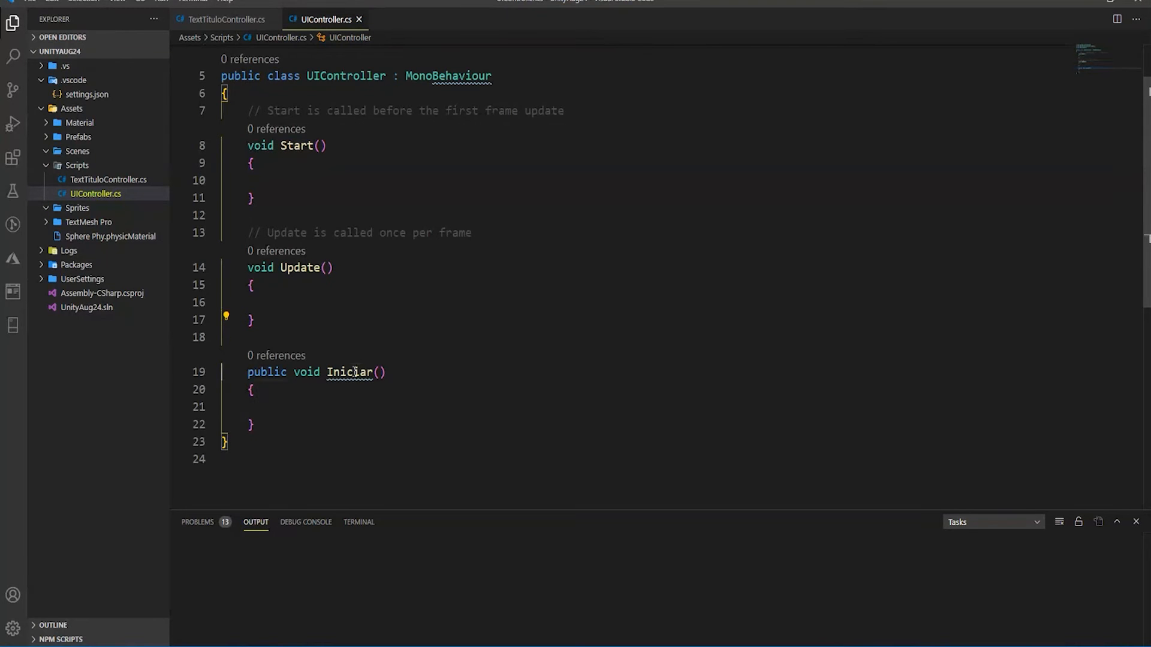
pyautogui.click(346, 372)
# Write print("O metodo iniciar foi configurado"); inside the Iniciar method.
pyautogui.click(305, 408)
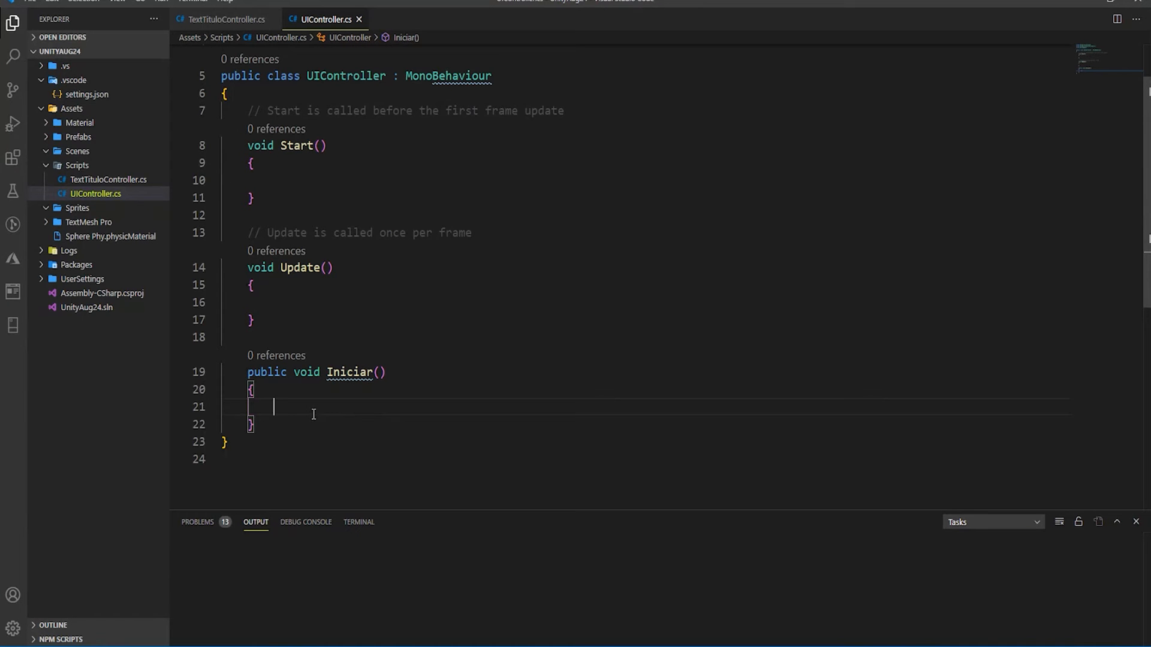
pyautogui.press('Tab')
pyautogui.write('prin')
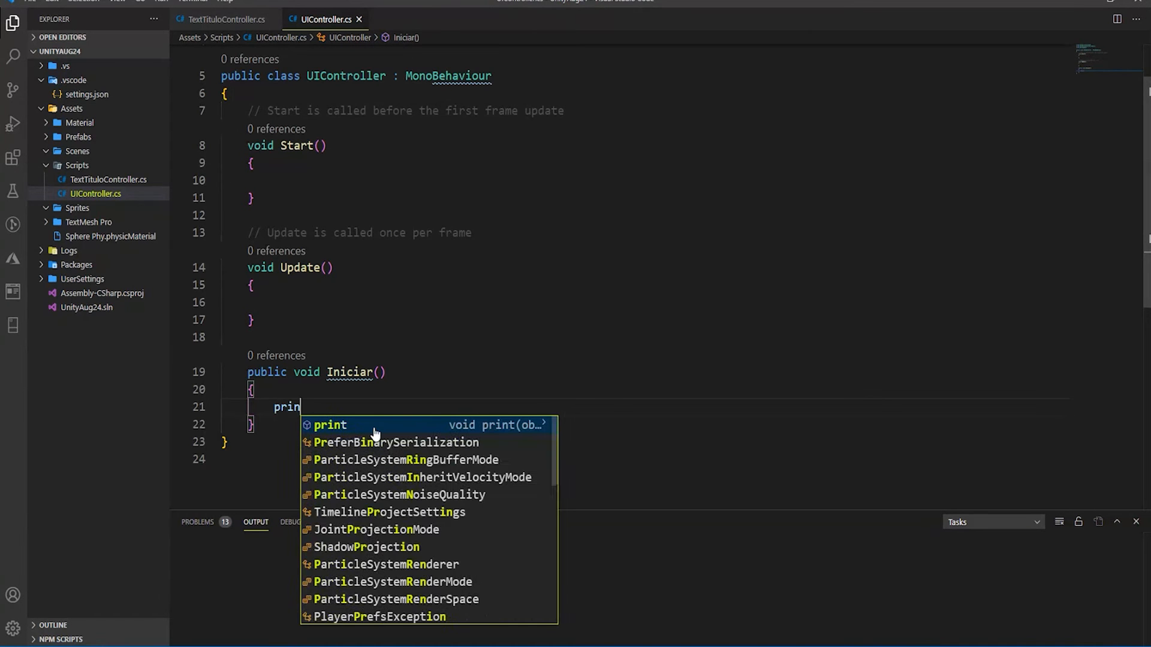
pyautogui.write('t(')
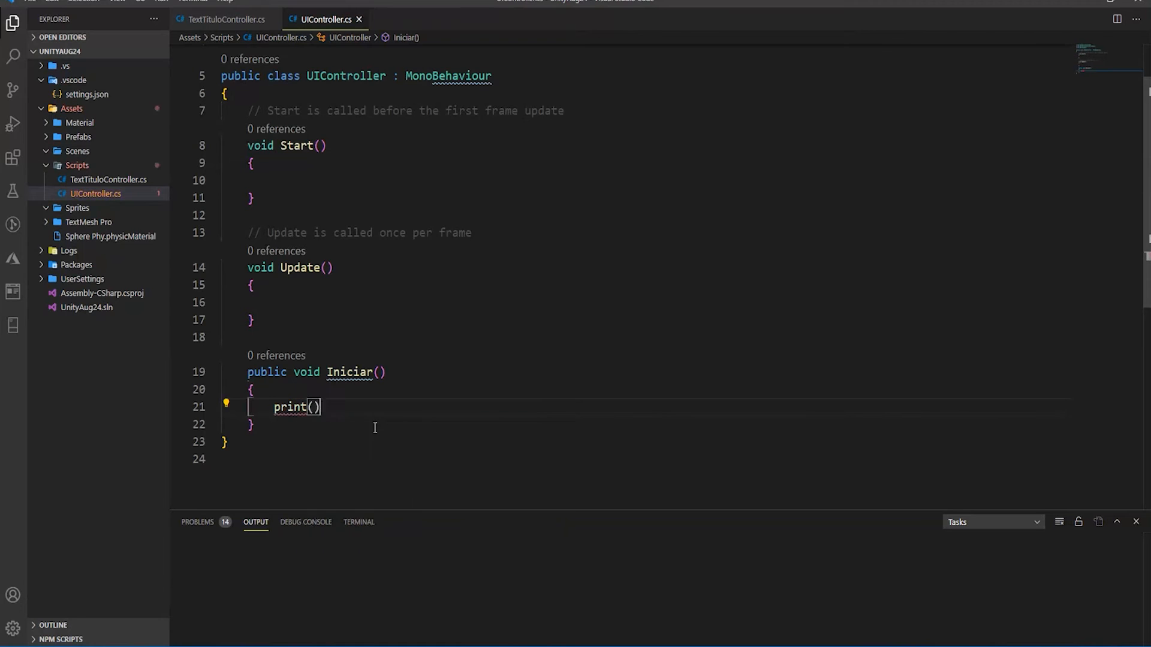
pyautogui.write('"')
pyautogui.write('O met')
pyautogui.write('odo inicia')
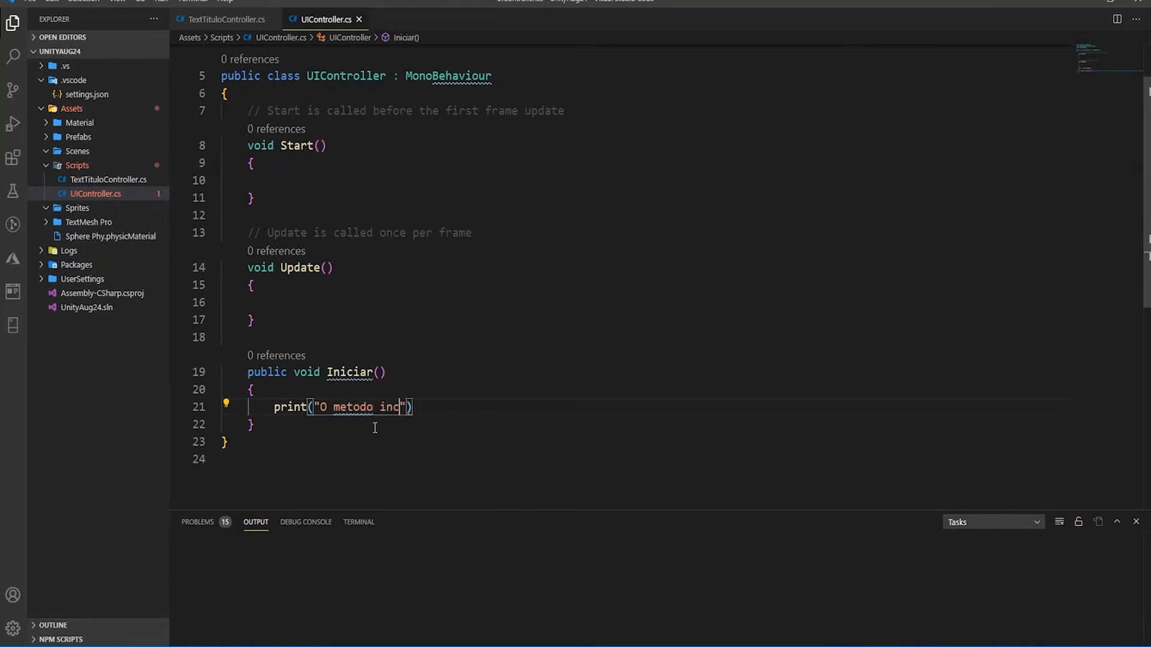
pyautogui.write('r foi con')
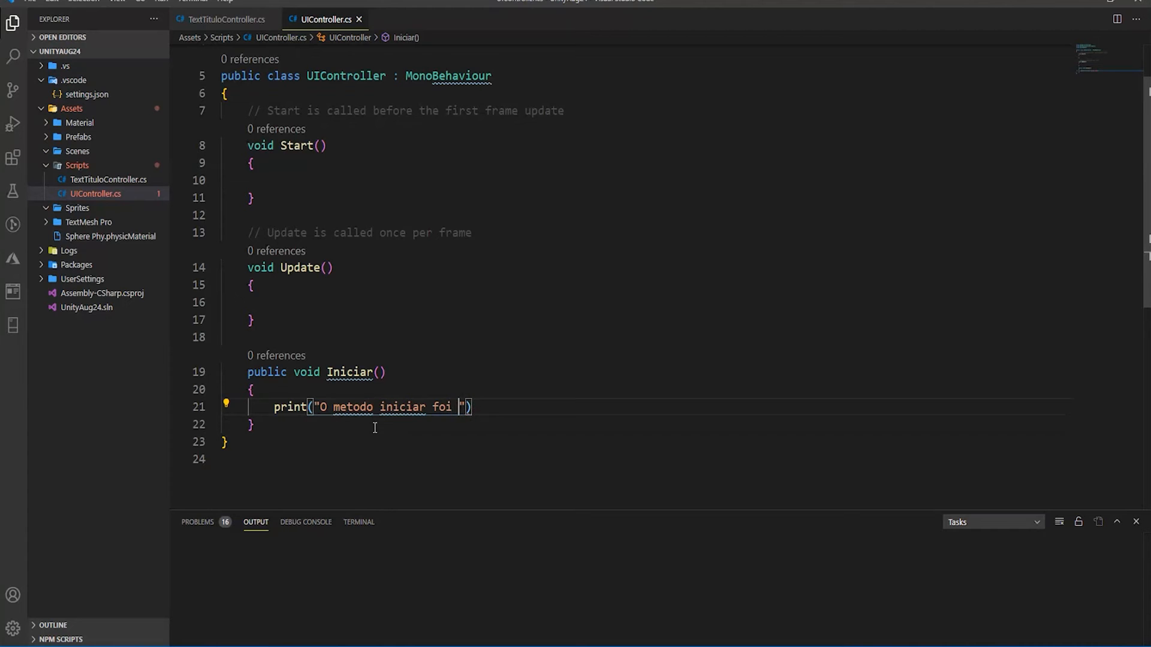
pyautogui.write('figruado')
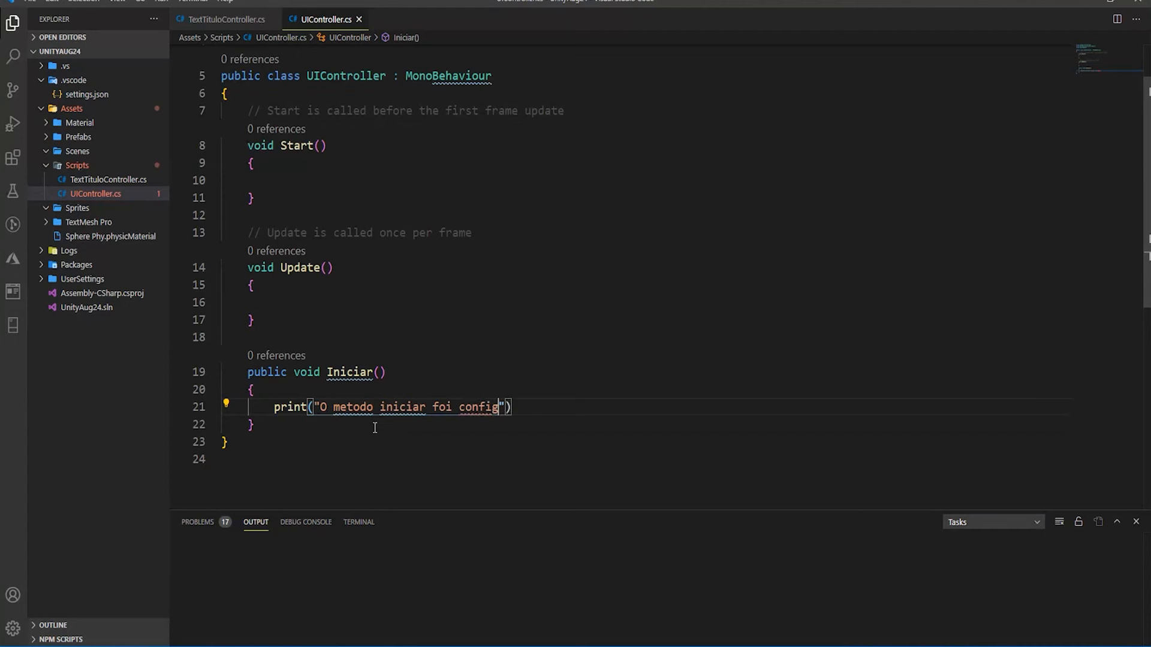
pyautogui.press('BackSpace')
pyautogui.press('BackSpace')
pyautogui.press('BackSpace')
pyautogui.press('BackSpace')
pyautogui.press('BackSpace')
pyautogui.write('urado')
pyautogui.press('End')
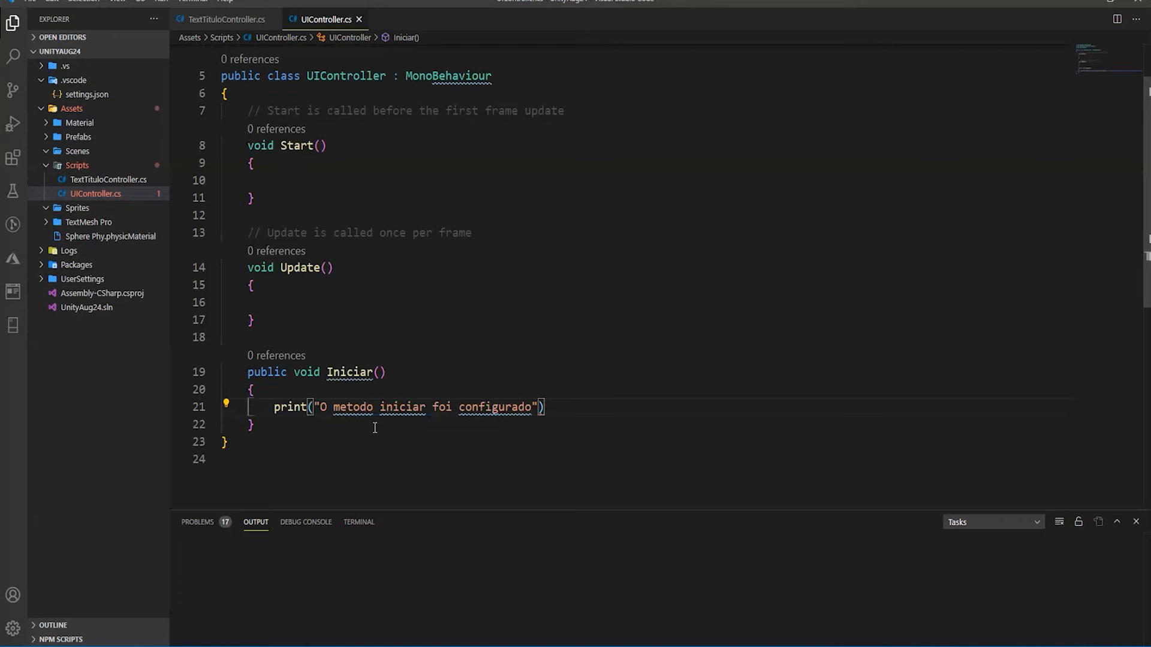
pyautogui.write(';')
pyautogui.moveTo(551, 407); pyautogui.dragTo(268, 407)
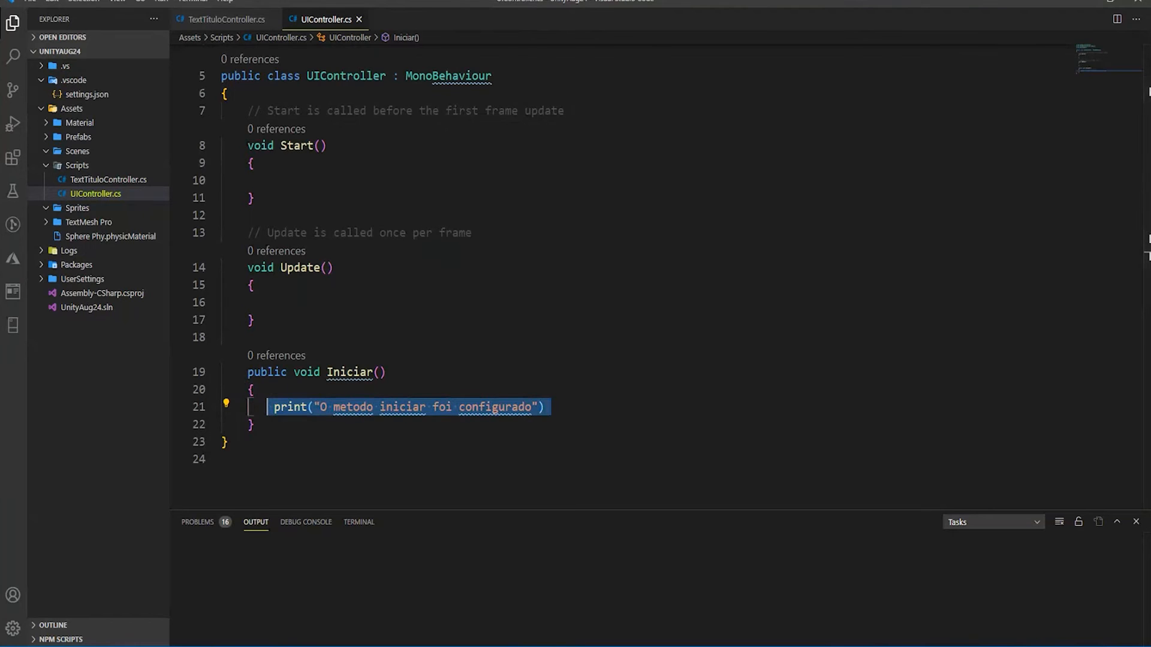
# Switch to Unity and assign the UI Controller object as the target of ButtonIniciar's On Click event.
pyautogui.click(511, 642)
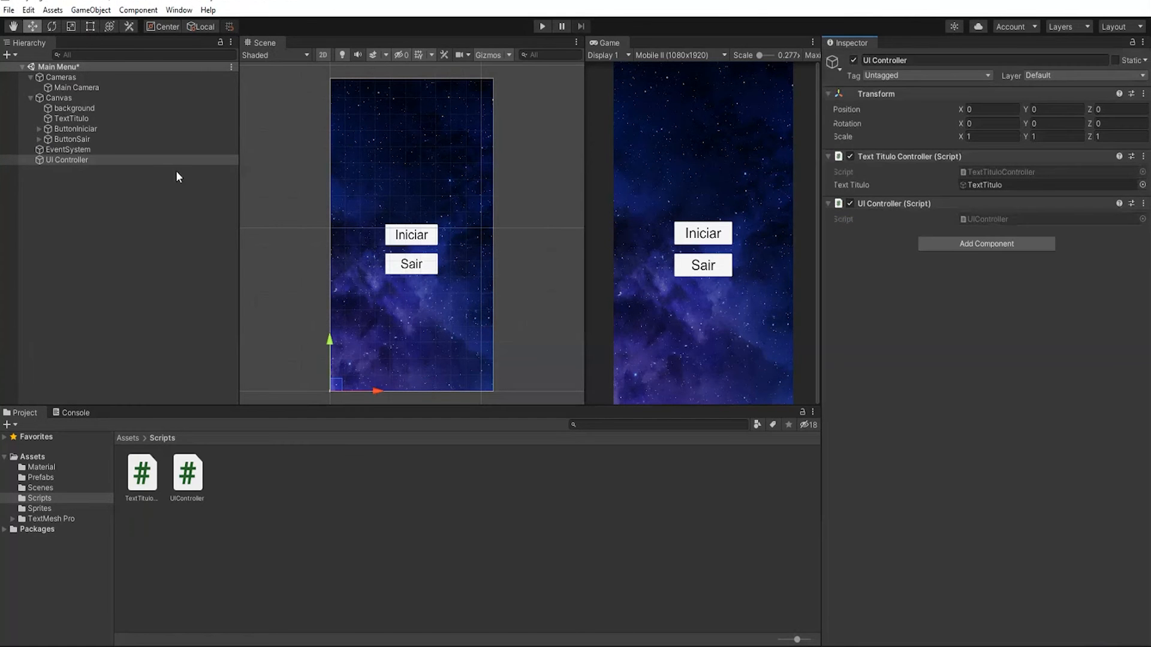
pyautogui.click(84, 130)
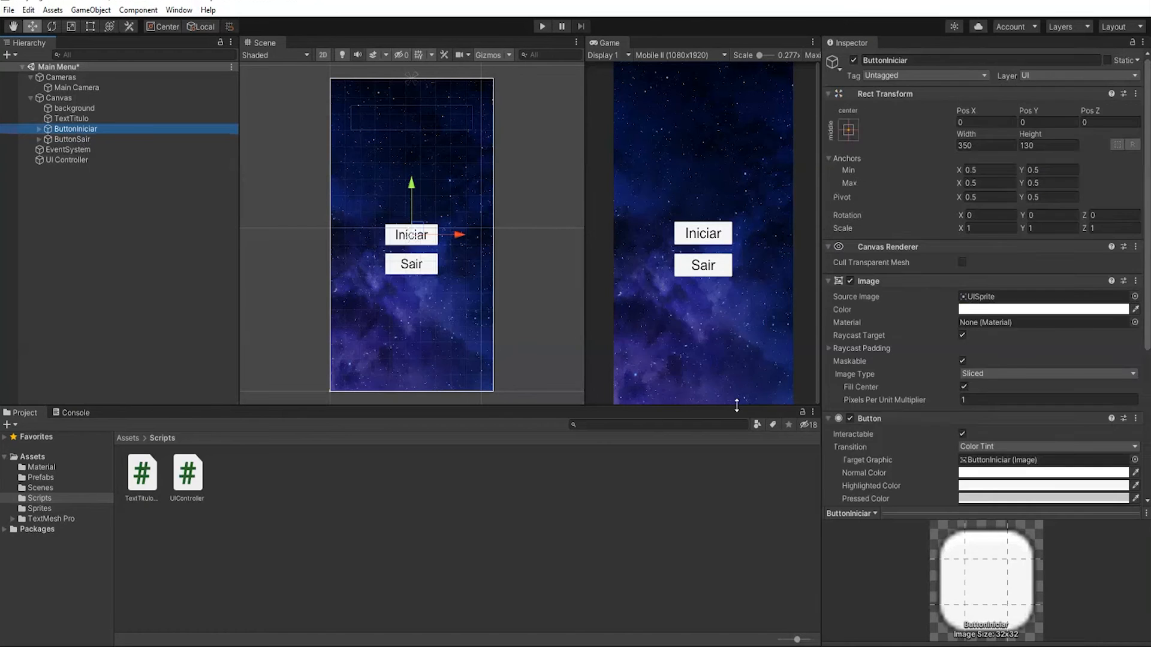
pyautogui.scroll(-6, 909, 391)
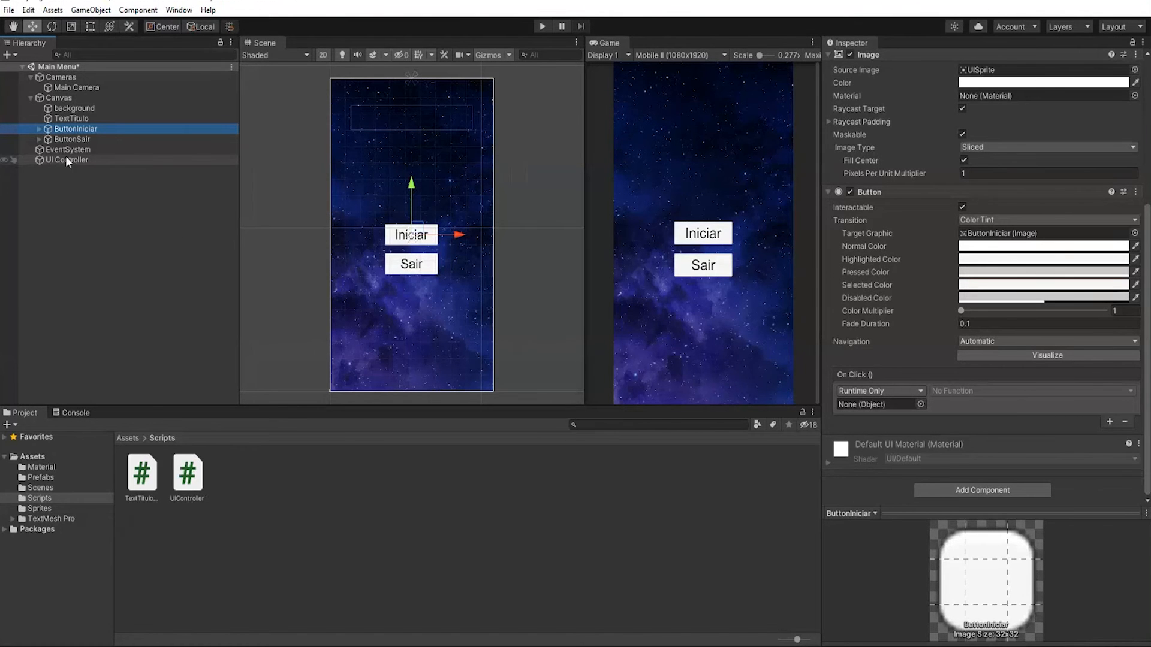
pyautogui.click(83, 160)
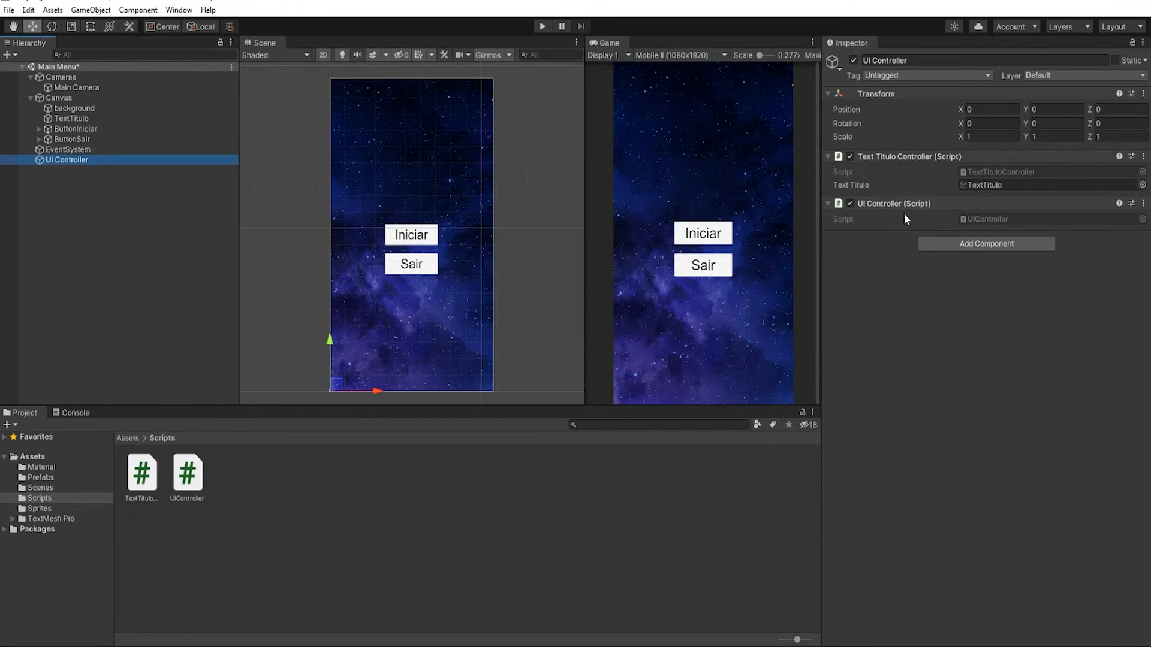
pyautogui.click(84, 130)
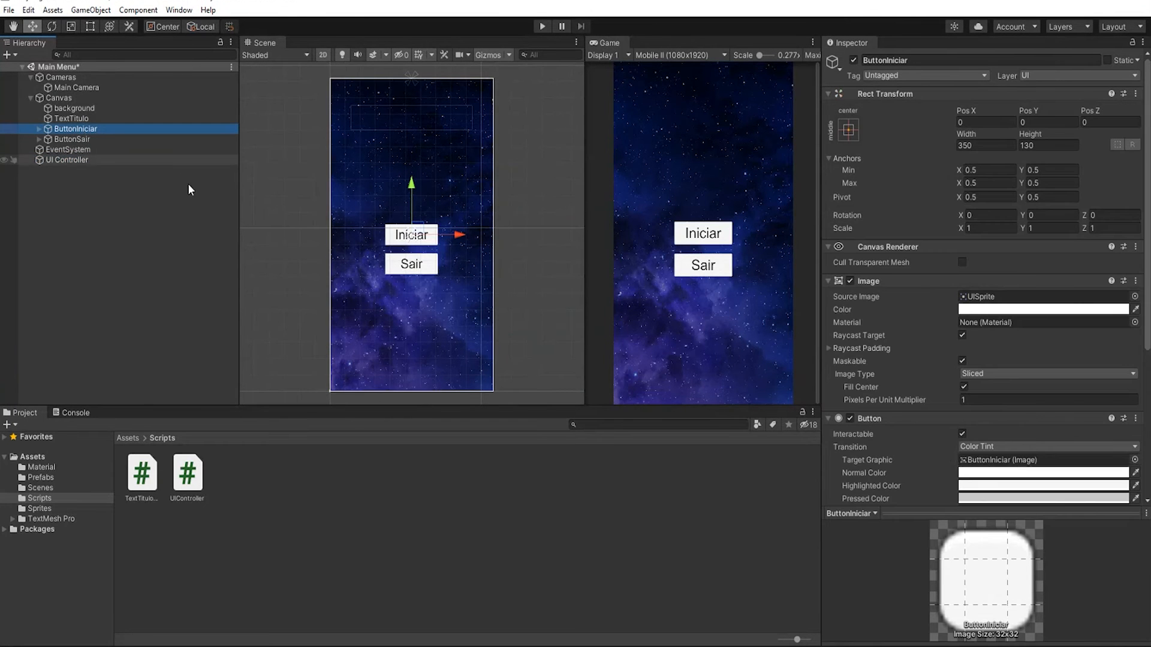
pyautogui.scroll(-4, 871, 431)
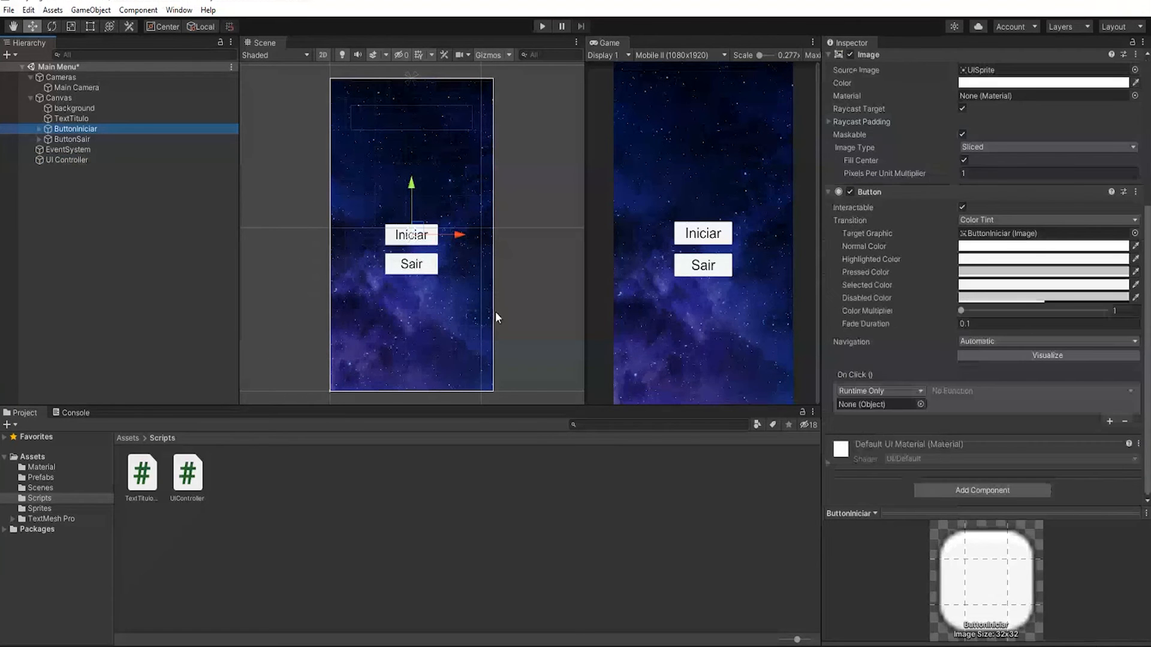
pyautogui.moveTo(74, 159); pyautogui.dragTo(861, 404)
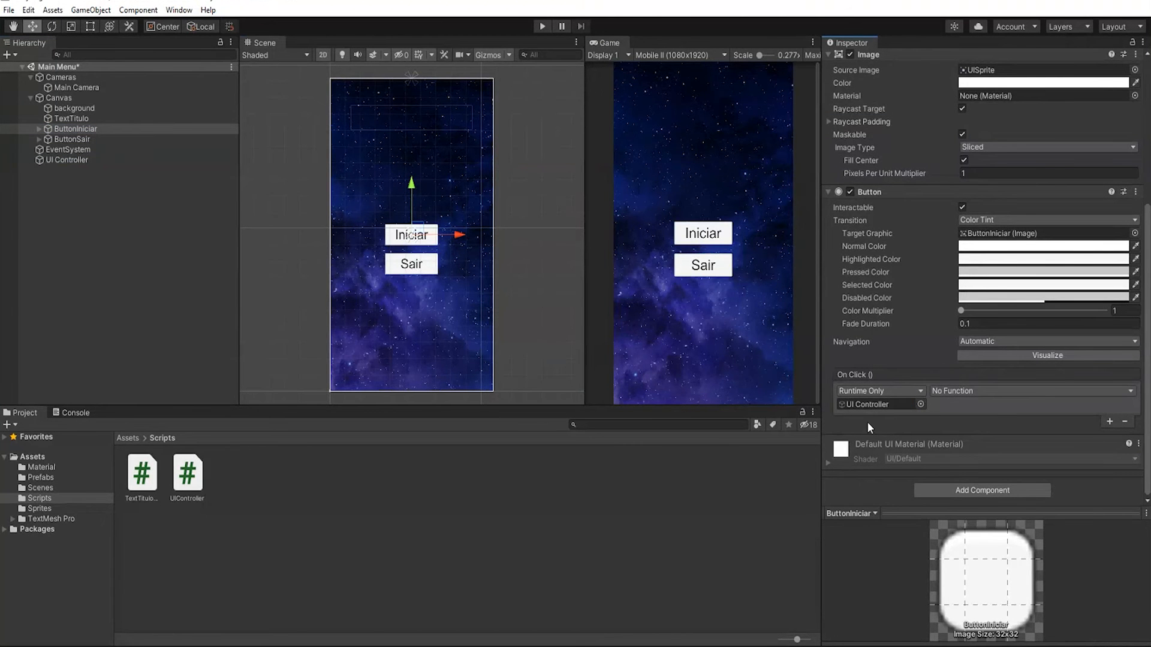
# Set the function of ButtonIniciar's On Click event to UIController's Iniciar () method.
pyautogui.click(987, 392)
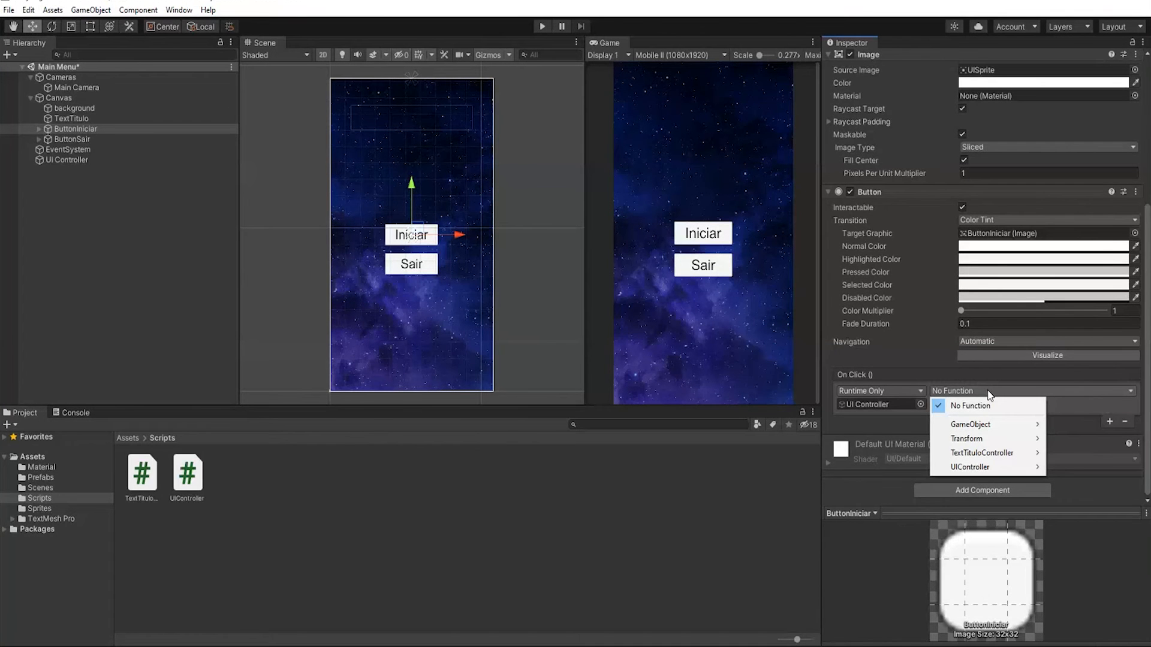
pyautogui.moveTo(1006, 427)
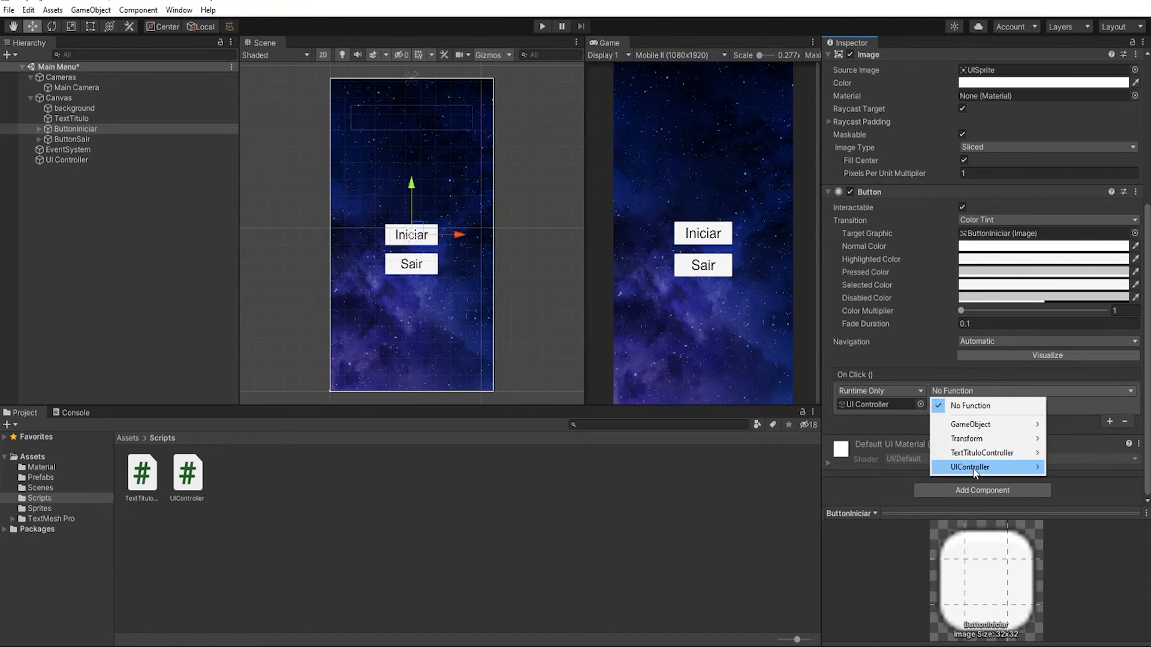
pyautogui.moveTo(977, 472)
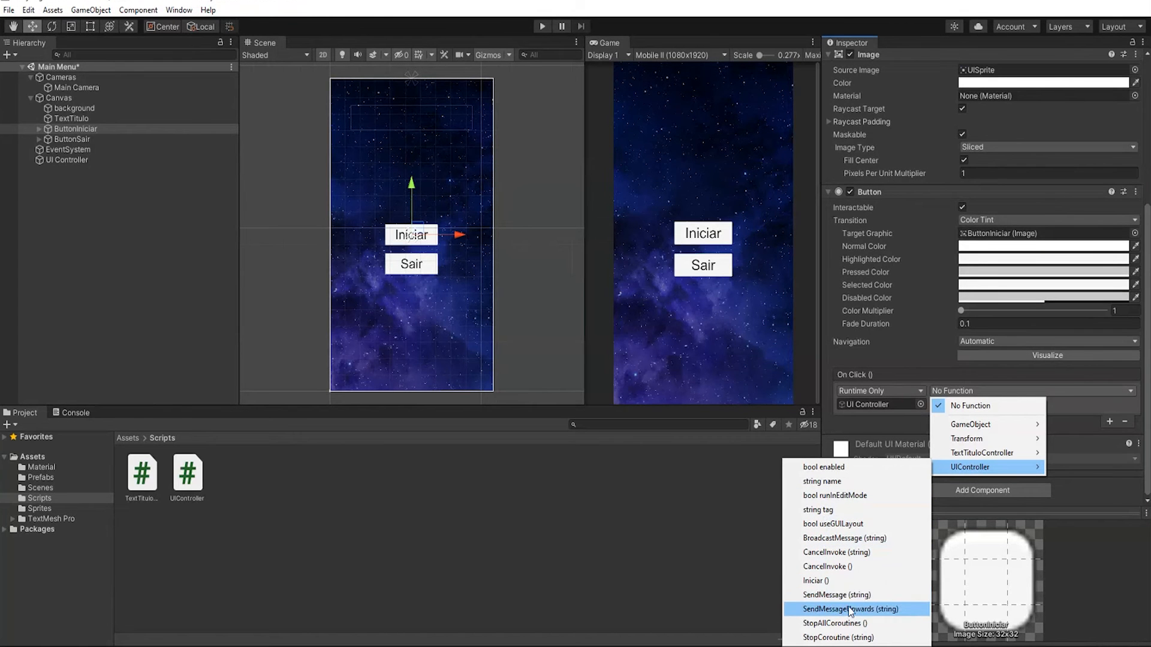
pyautogui.click(827, 581)
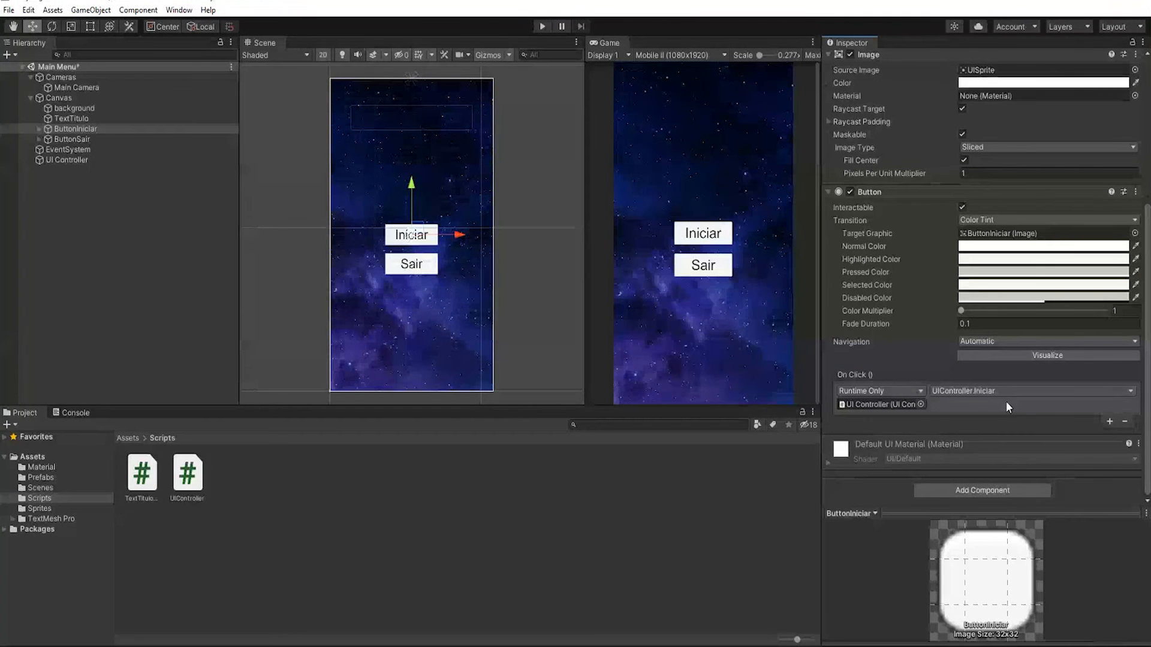
# Run the game, test the Iniciar button repeatedly while watching the Console output, and stop the game.
pyautogui.click(543, 26)
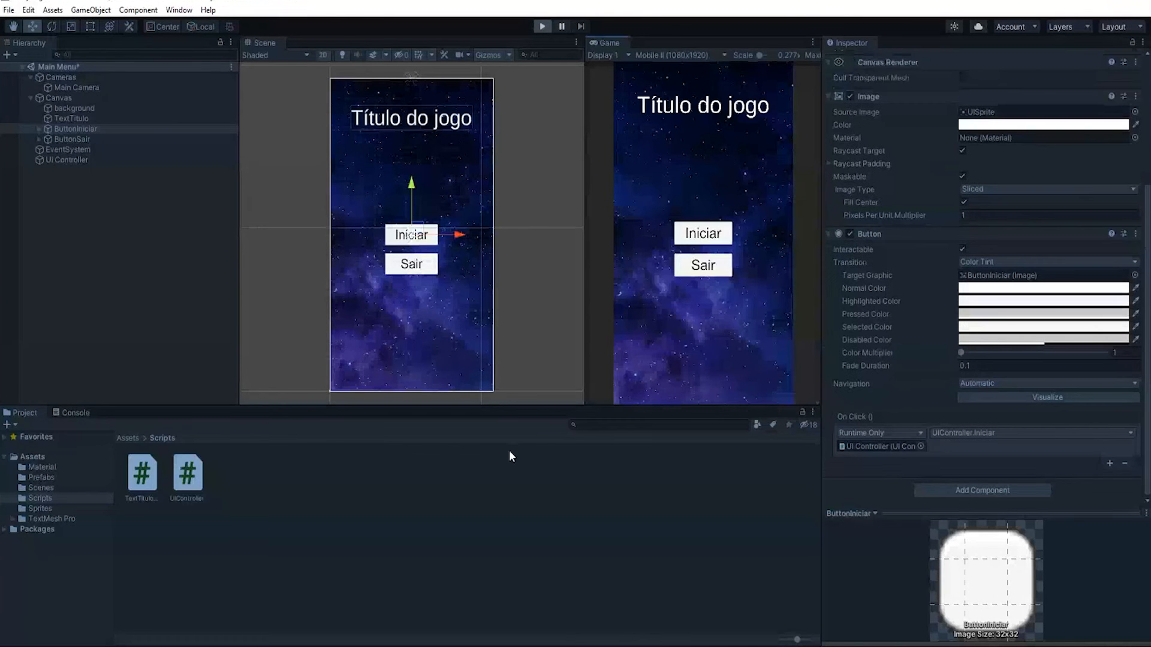
pyautogui.click(75, 412)
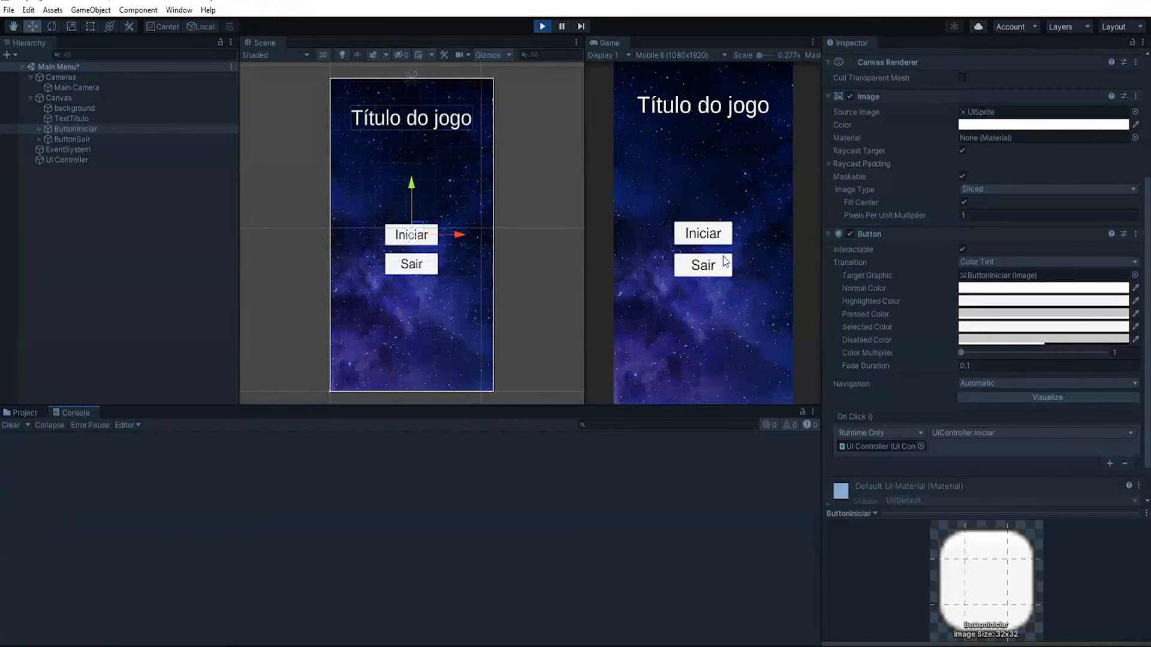
pyautogui.click(705, 235)
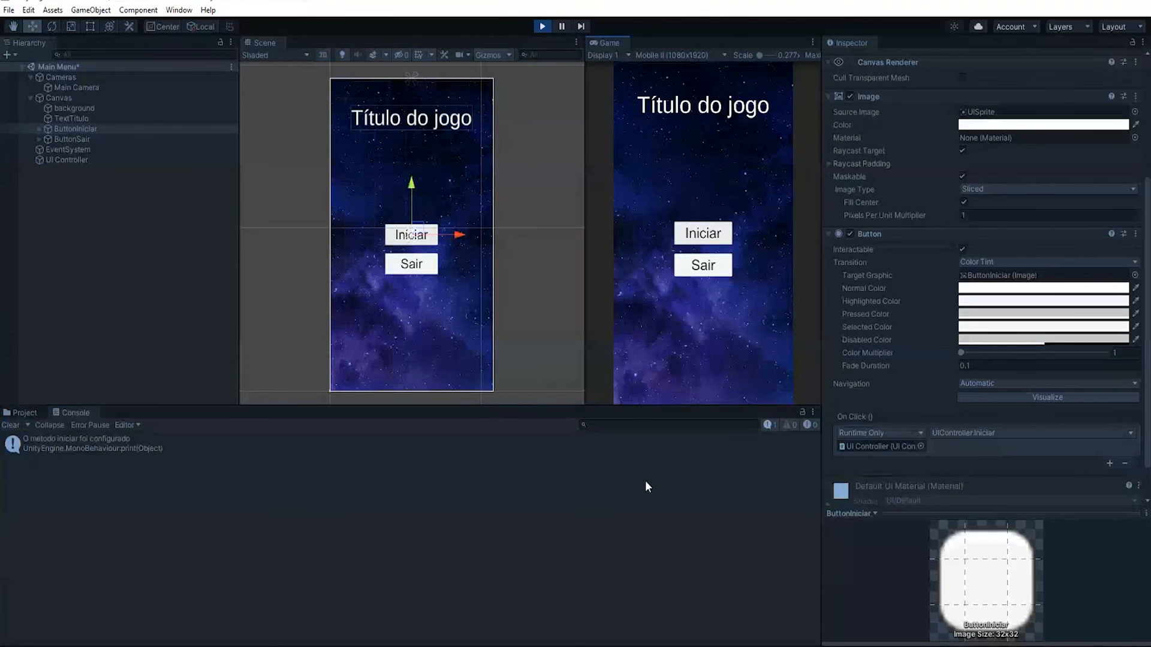
pyautogui.click(708, 235)
pyautogui.click(707, 235)
pyautogui.click(707, 235)
pyautogui.click(707, 236)
pyautogui.click(707, 235)
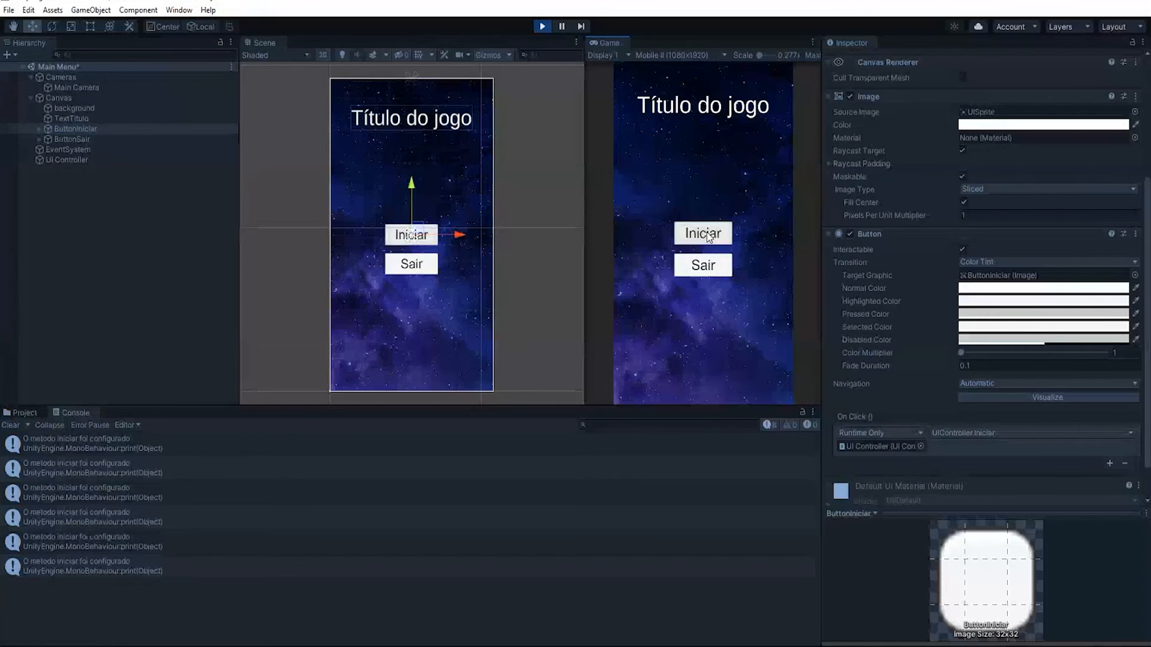
pyautogui.click(708, 237)
pyautogui.click(708, 237)
pyautogui.click(709, 237)
pyautogui.click(709, 237)
pyautogui.click(708, 237)
pyautogui.click(709, 237)
pyautogui.click(708, 236)
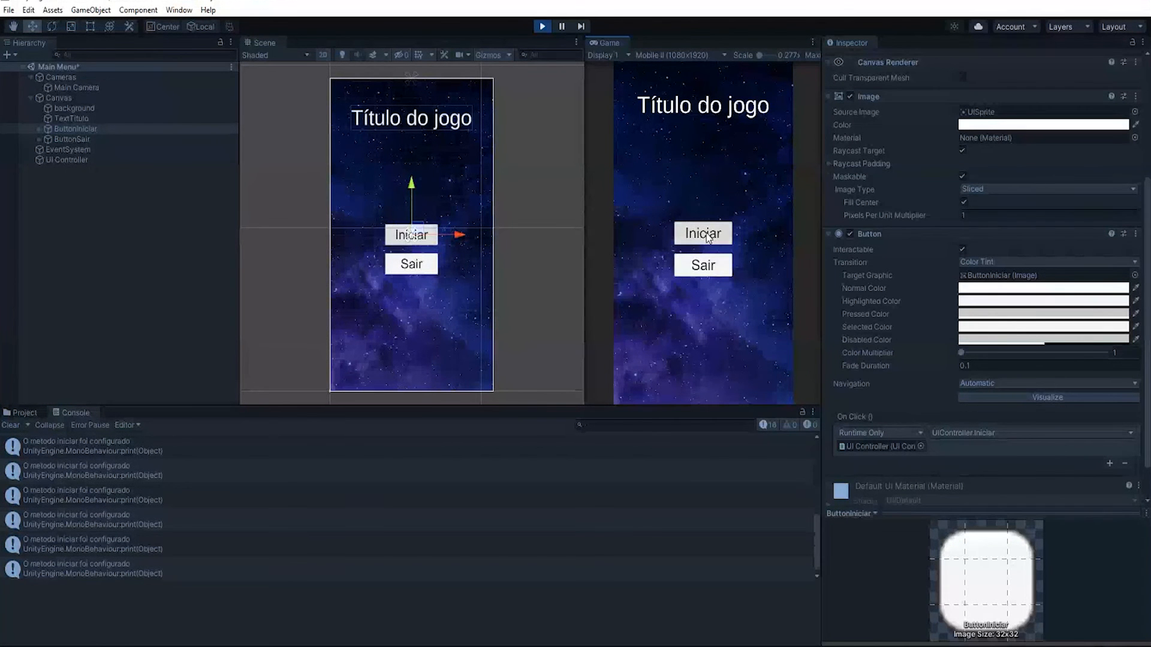
pyautogui.click(709, 236)
pyautogui.click(709, 237)
pyautogui.click(708, 236)
pyautogui.click(709, 237)
pyautogui.click(708, 237)
pyautogui.click(709, 236)
pyautogui.click(708, 237)
pyautogui.click(709, 236)
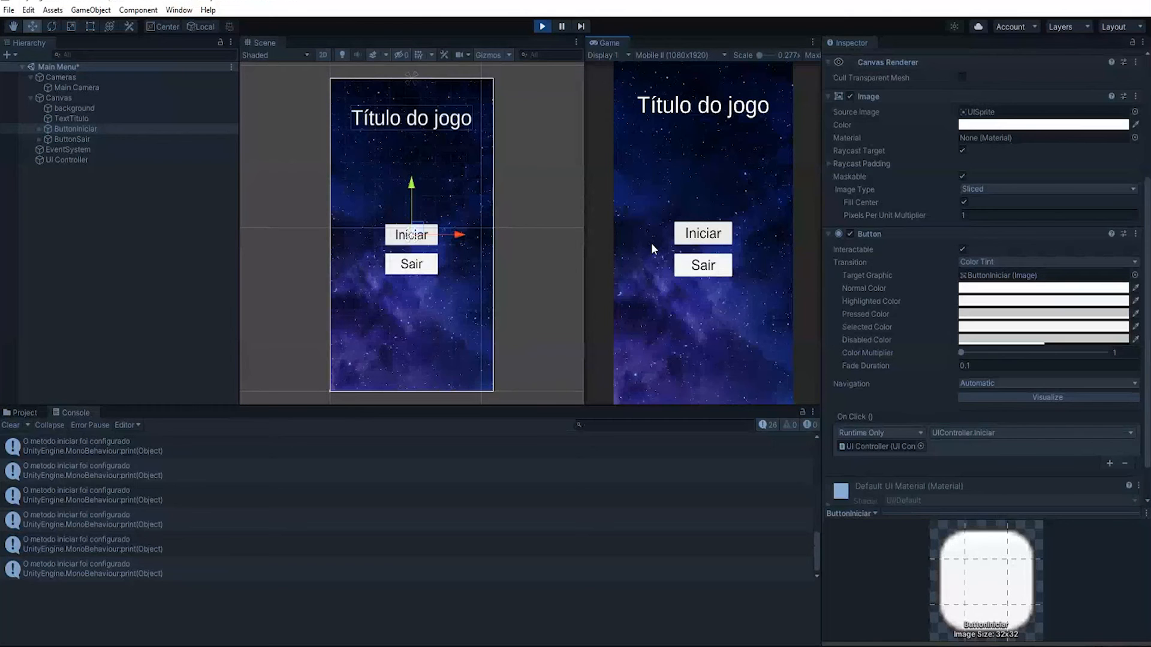
pyautogui.click(544, 27)
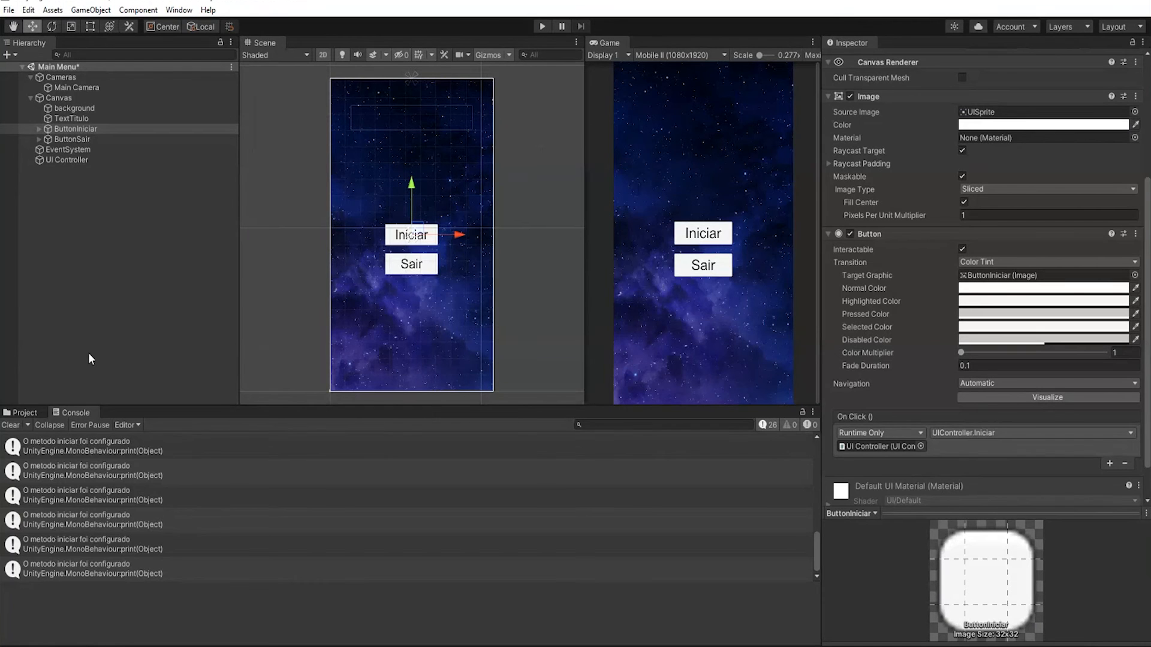
# Return to the project files and save the Main Menu scene.
pyautogui.click(21, 412)
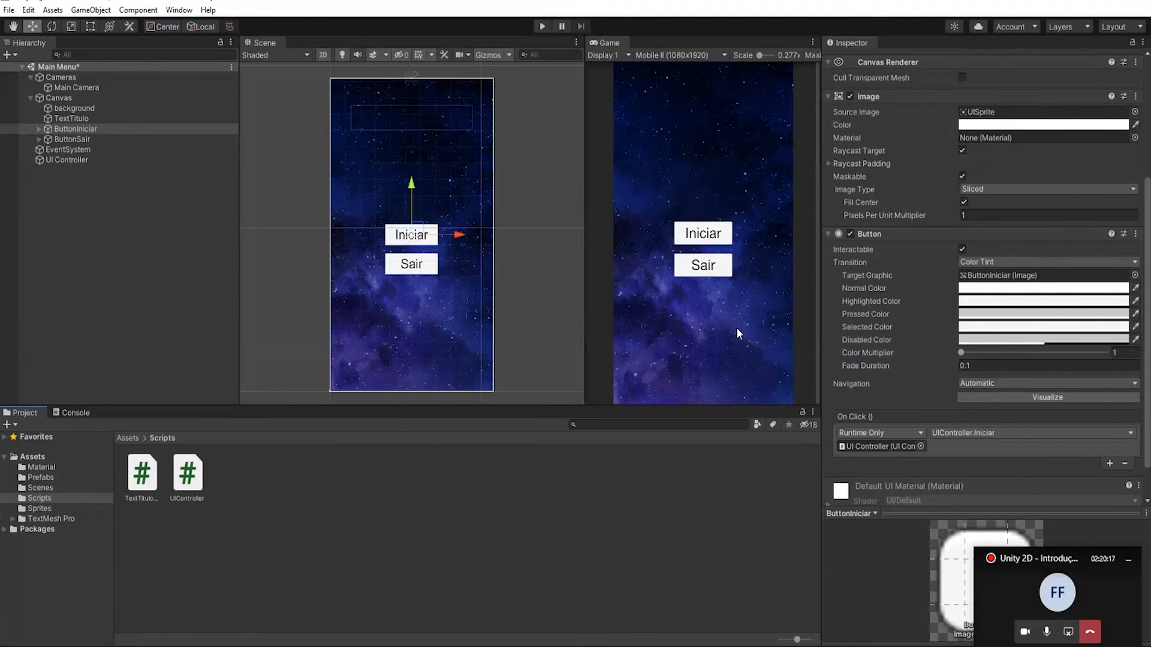
pyautogui.click(8, 10)
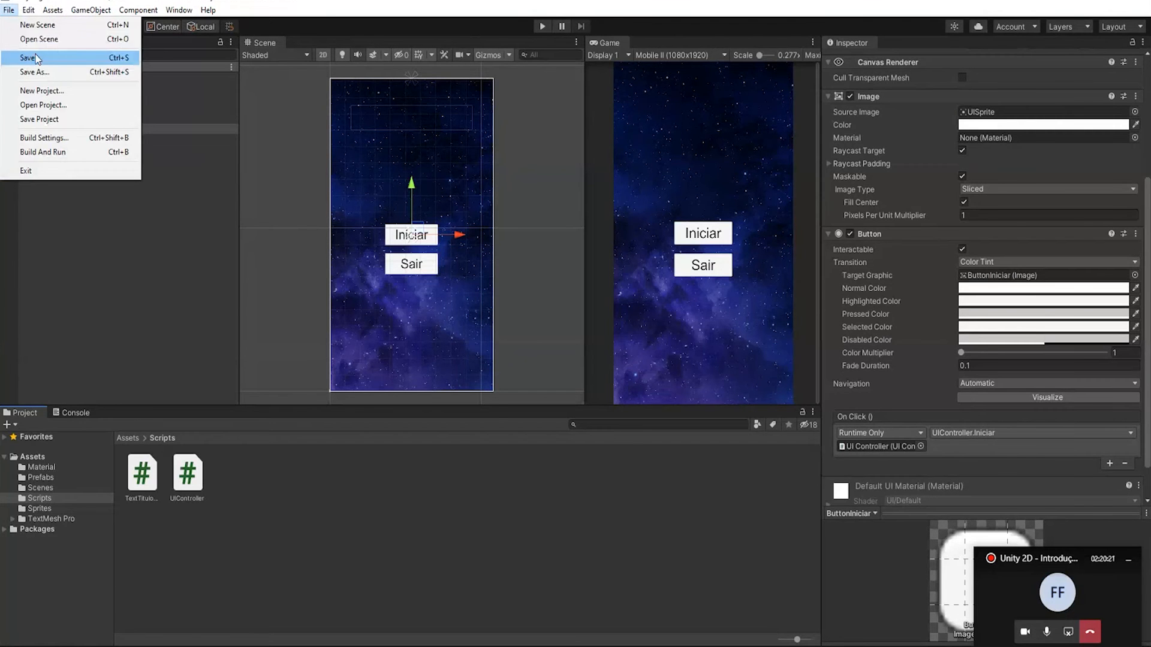
pyautogui.click(24, 69)
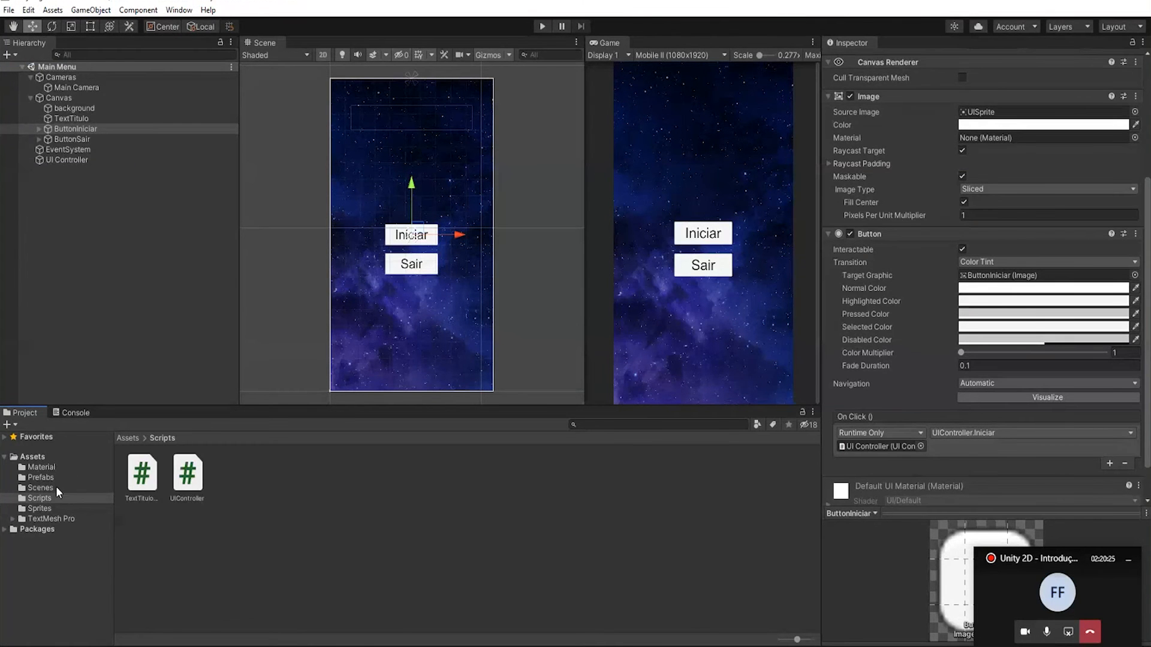
# Create a new scene named Jogo in the project's Scenes folder.
pyautogui.click(41, 487)
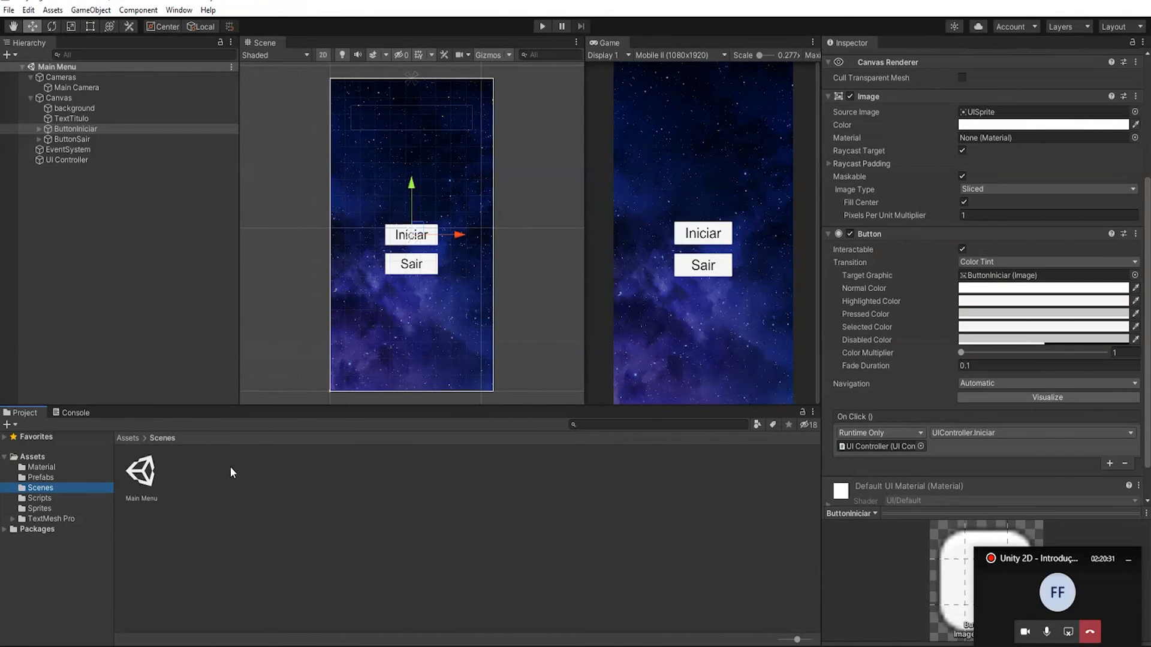
pyautogui.rightClick(203, 480)
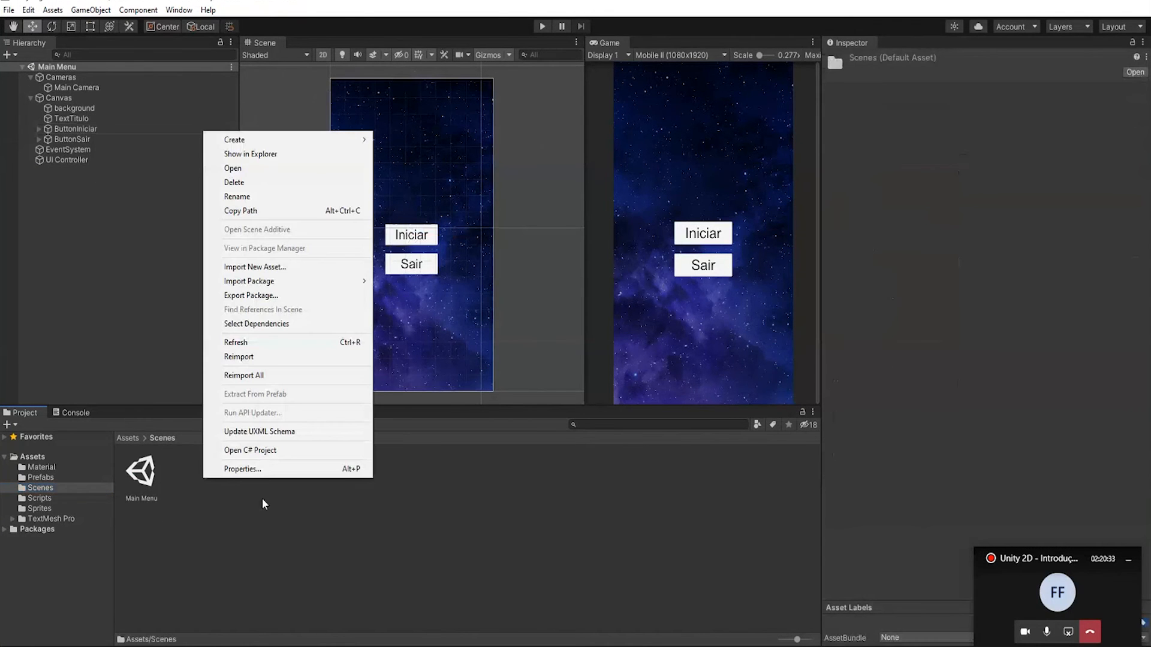
pyautogui.moveTo(301, 139)
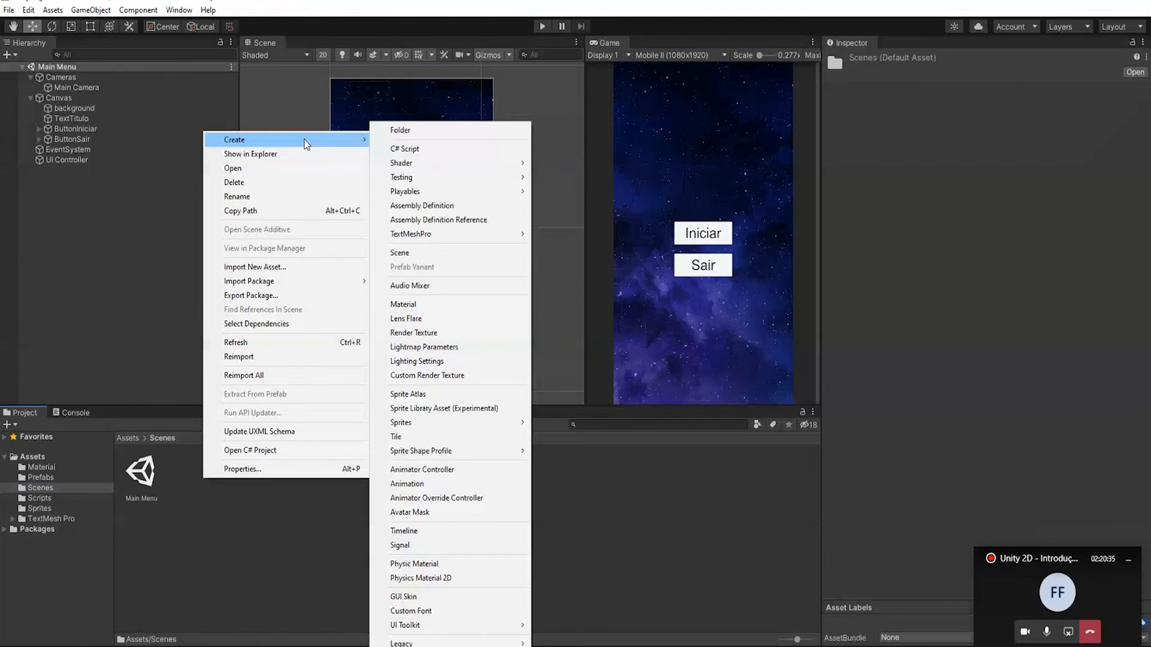
pyautogui.click(433, 252)
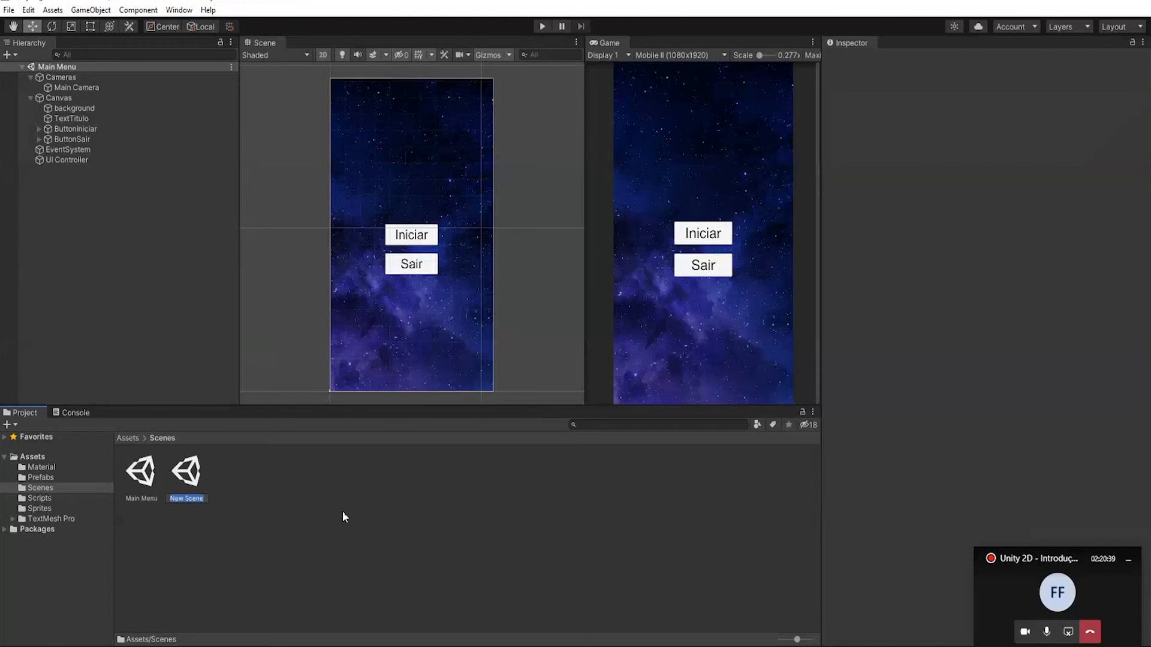
pyautogui.write('Jogo')
pyautogui.press('Return')
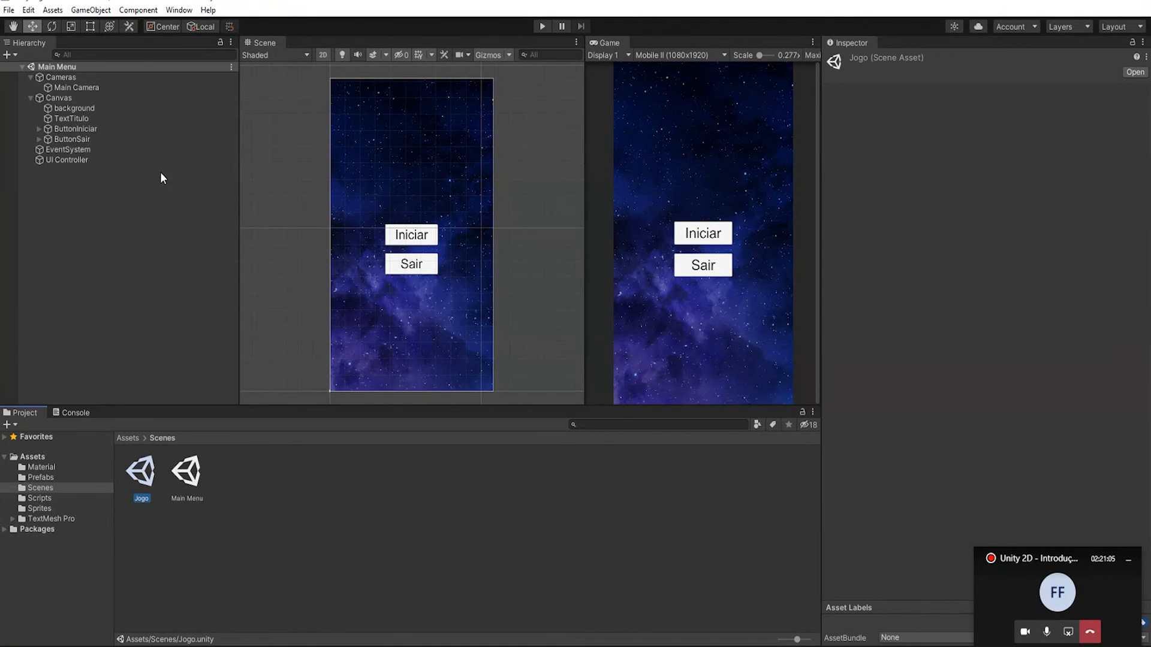
# Save the Main Menu scene and open the Jogo scene.
pyautogui.click(9, 9)
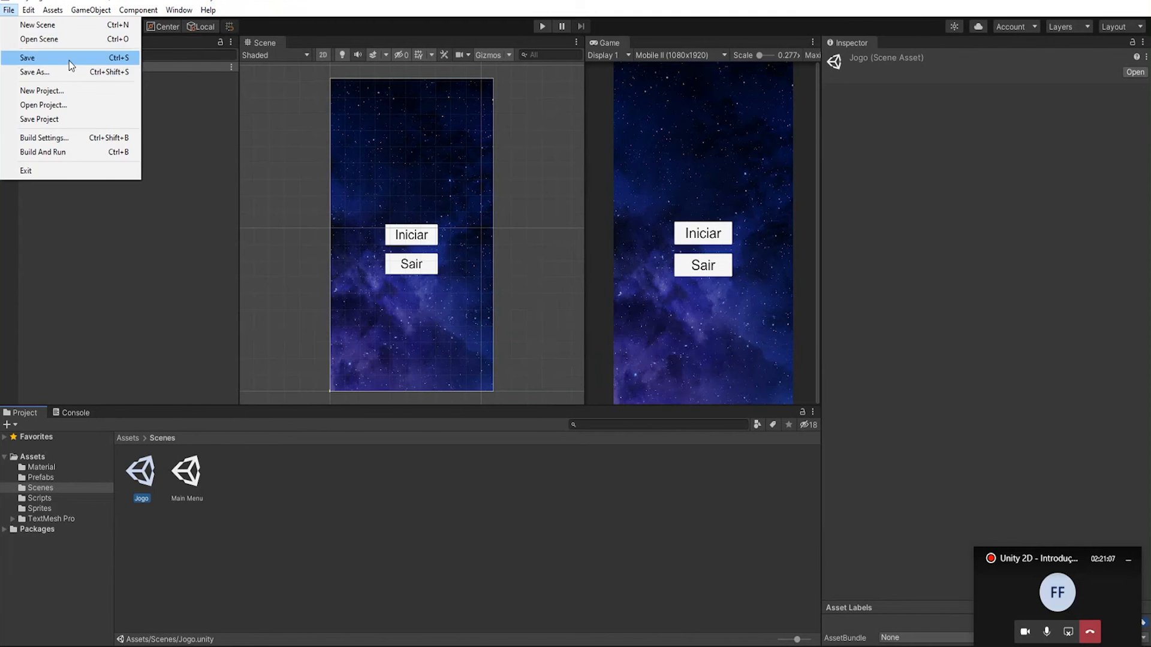
pyautogui.click(69, 60)
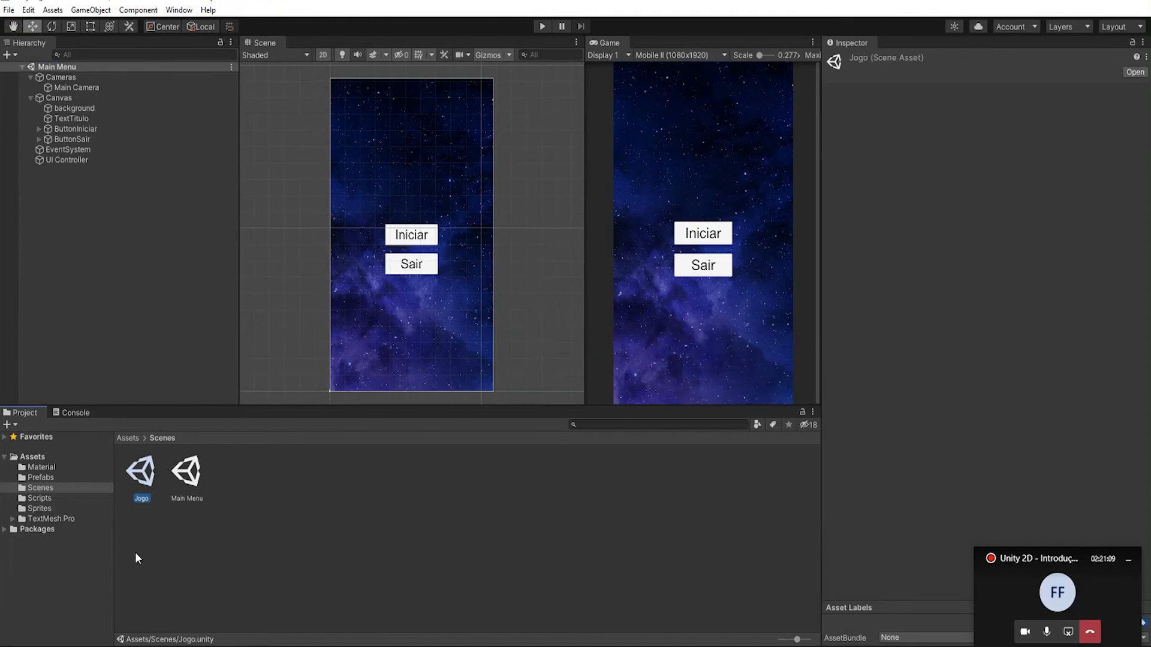
pyautogui.doubleClick(139, 480)
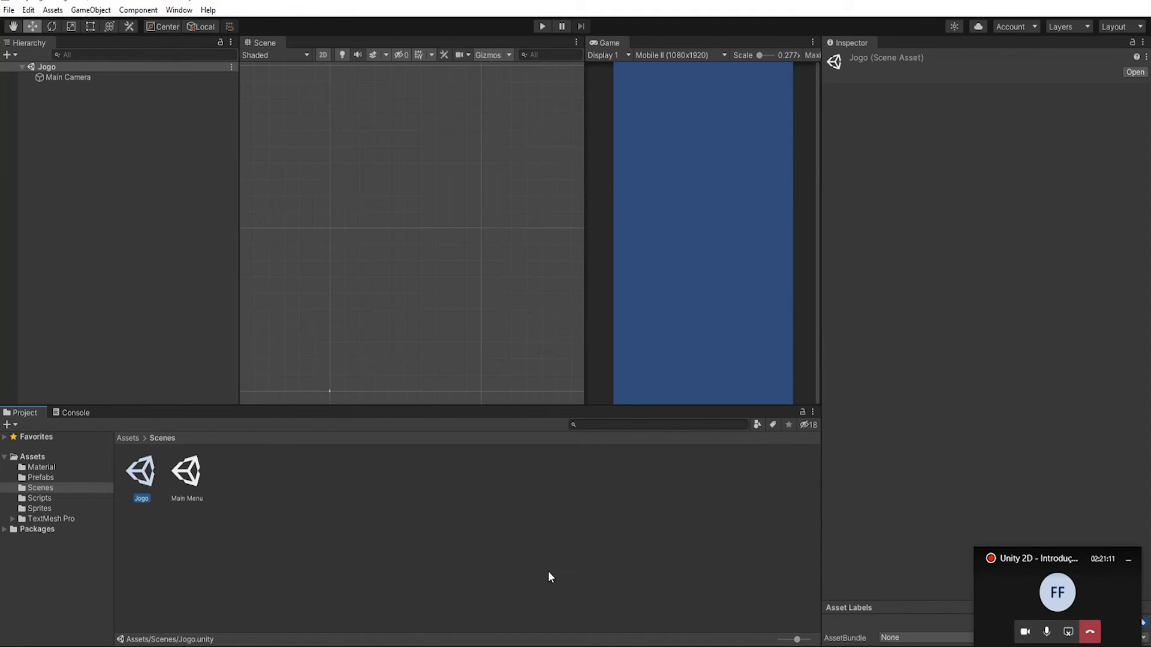
pyautogui.scroll(5, 499, 192)
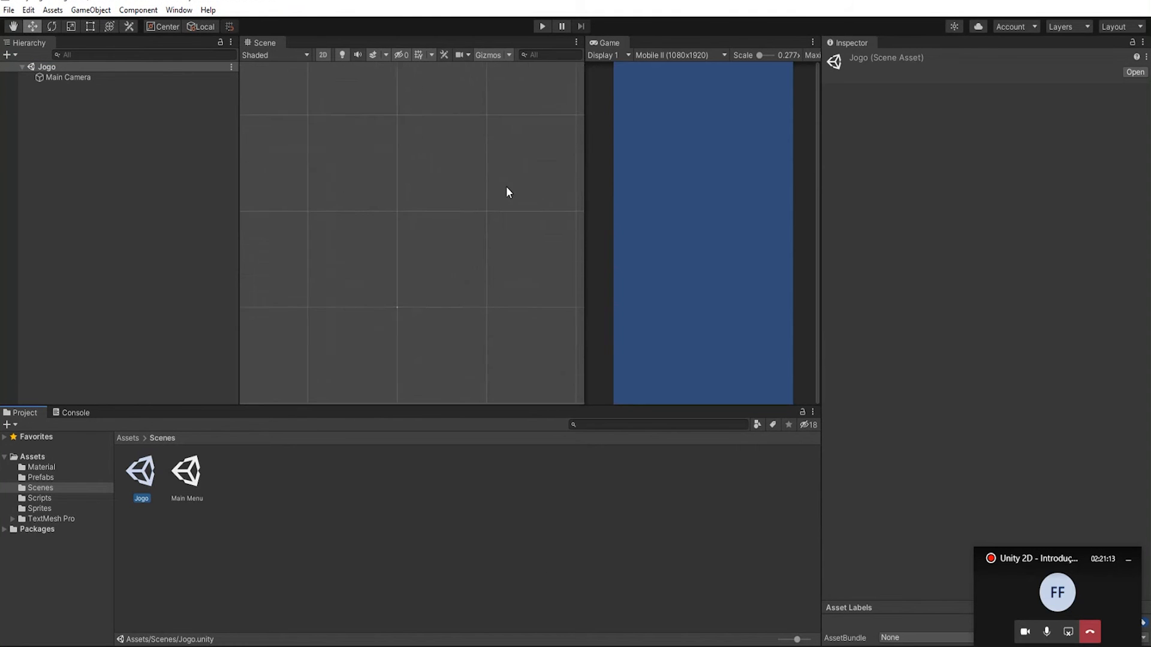
# Set the Main Camera's clear flags to Solid Color and its background to teal, about hex 39C3B4.
pyautogui.doubleClick(90, 78)
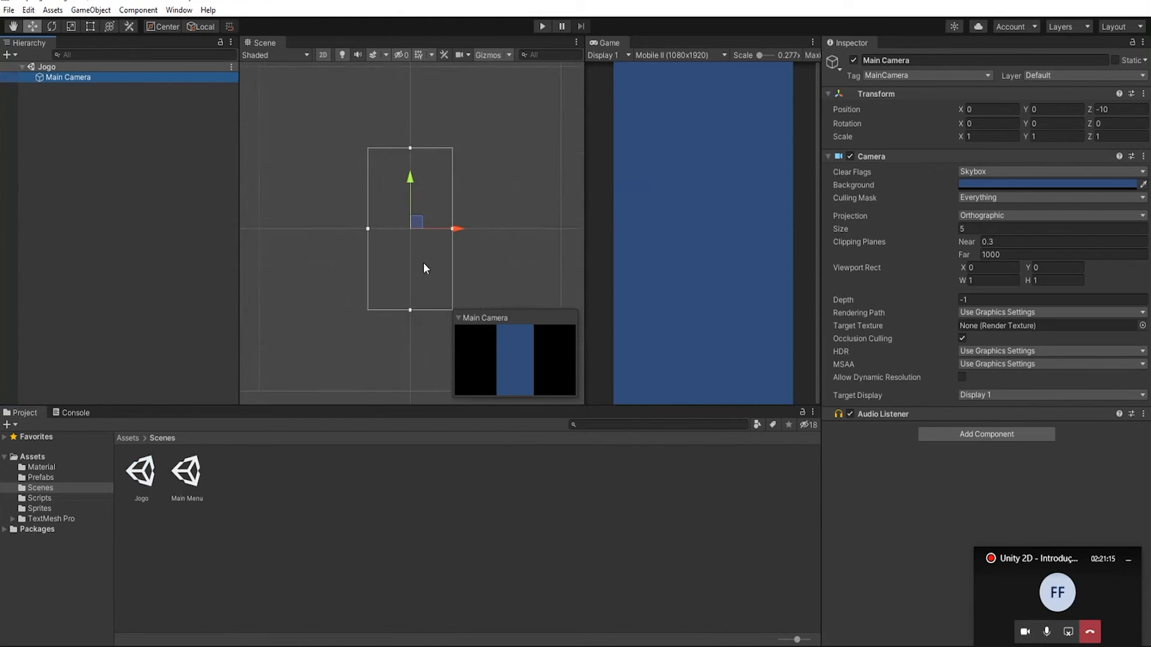
pyautogui.scroll(2, 438, 273)
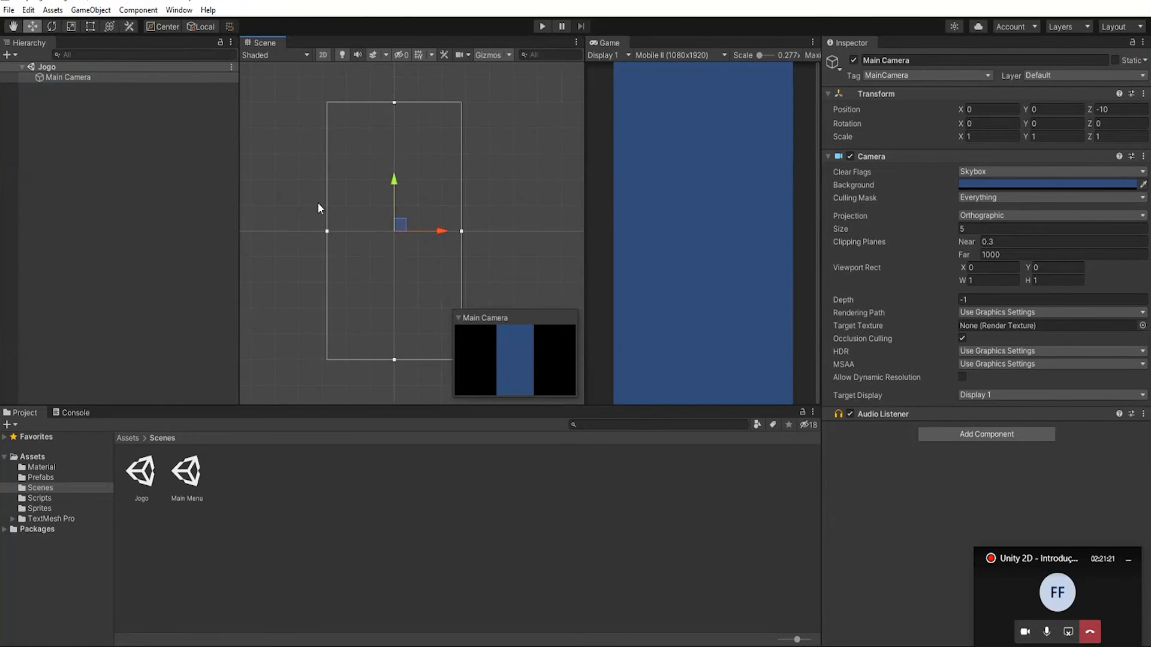
pyautogui.click(87, 78)
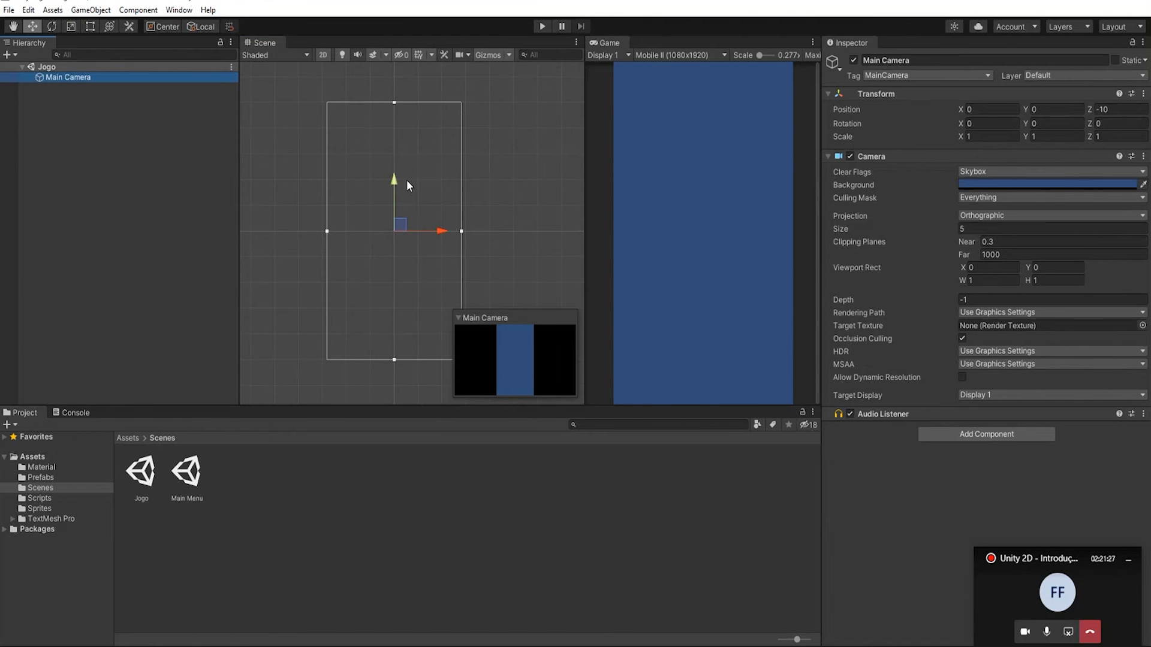
pyautogui.click(1045, 172)
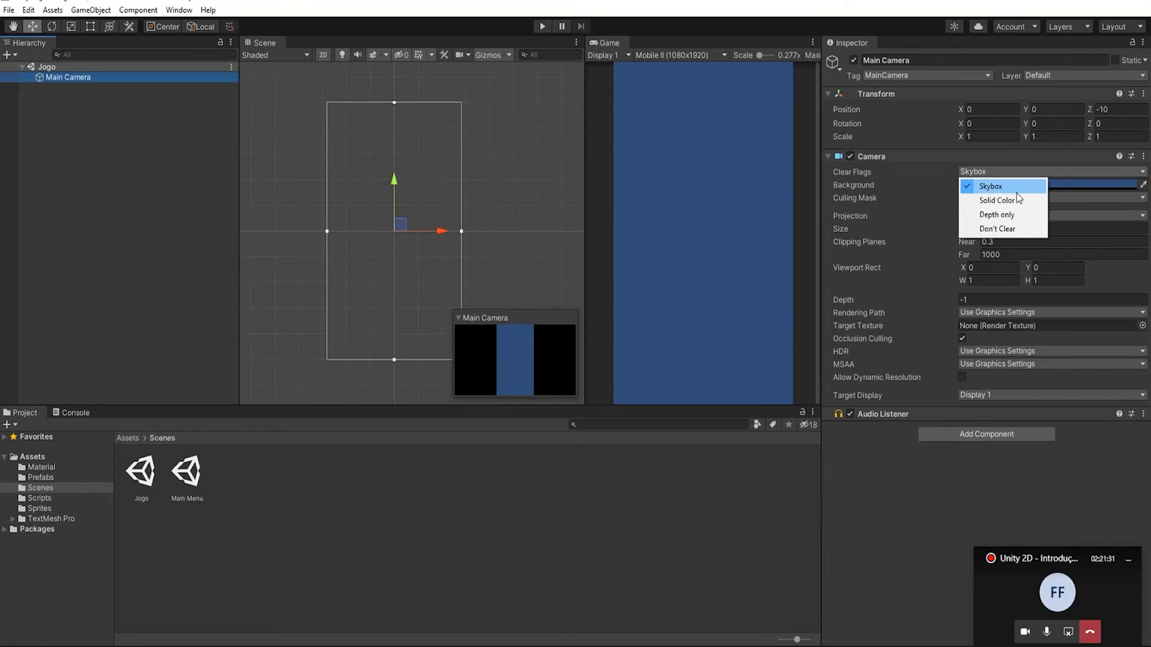
pyautogui.click(1012, 202)
pyautogui.click(1024, 186)
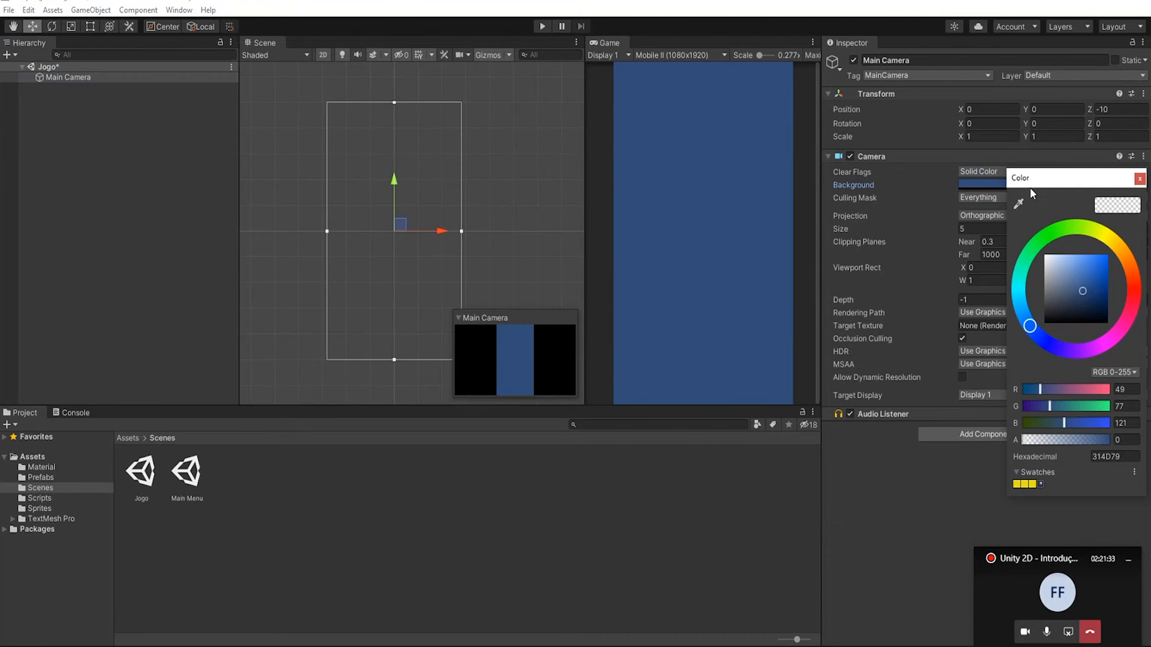
pyautogui.moveTo(1077, 283); pyautogui.dragTo(1110, 235)
pyautogui.moveTo(1099, 282)
pyautogui.mouseDown()
pyautogui.moveTo(1050, 304)
pyautogui.moveTo(1056, 274)
pyautogui.moveTo(1019, 282)
pyautogui.moveTo(1077, 256)
pyautogui.moveTo(1090, 271)
pyautogui.mouseUp()
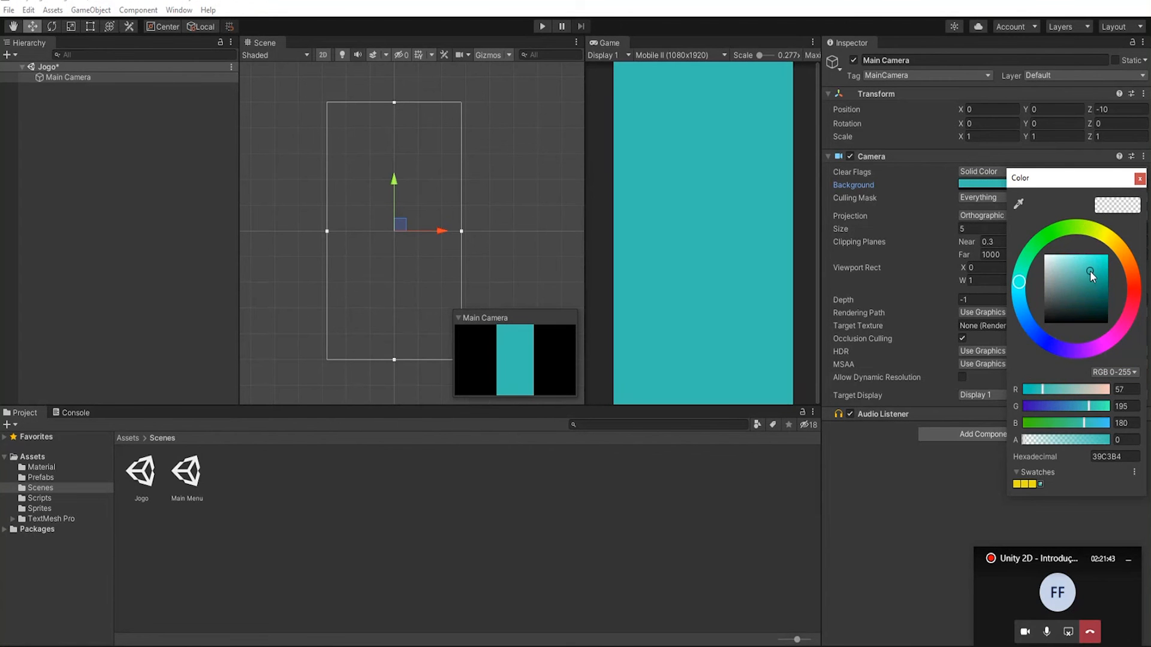
pyautogui.click(1140, 179)
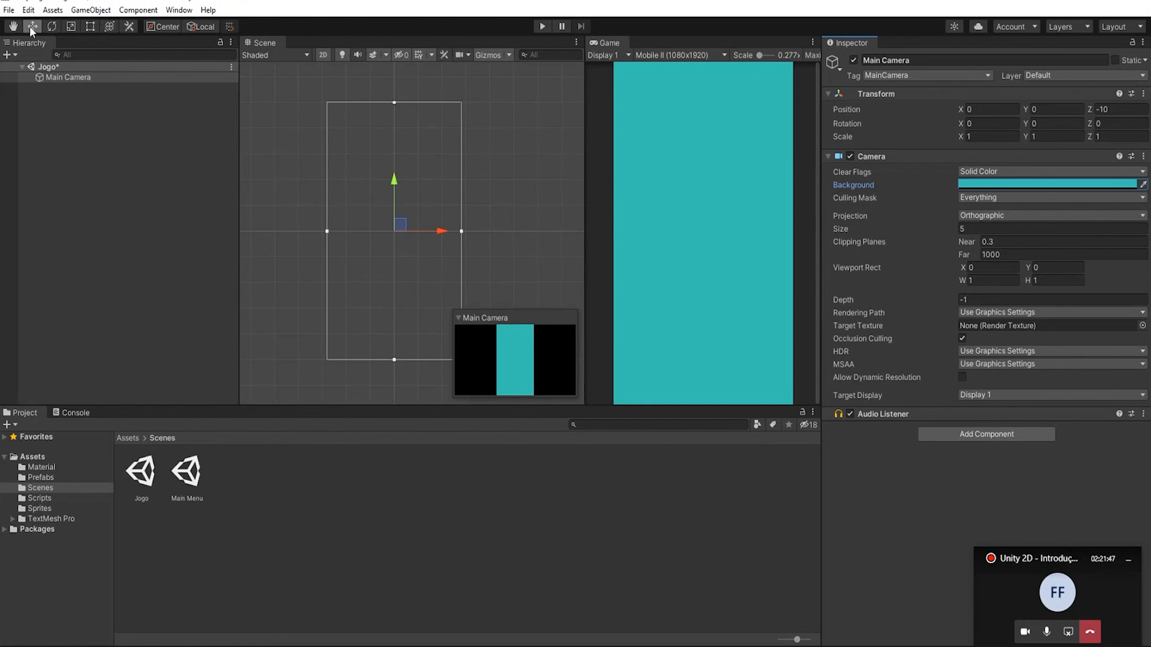
# Save the Jogo scene, then reopen the Main Menu scene with its Canvas selected and framed.
pyautogui.click(9, 10)
pyautogui.click(36, 67)
pyautogui.doubleClick(190, 474)
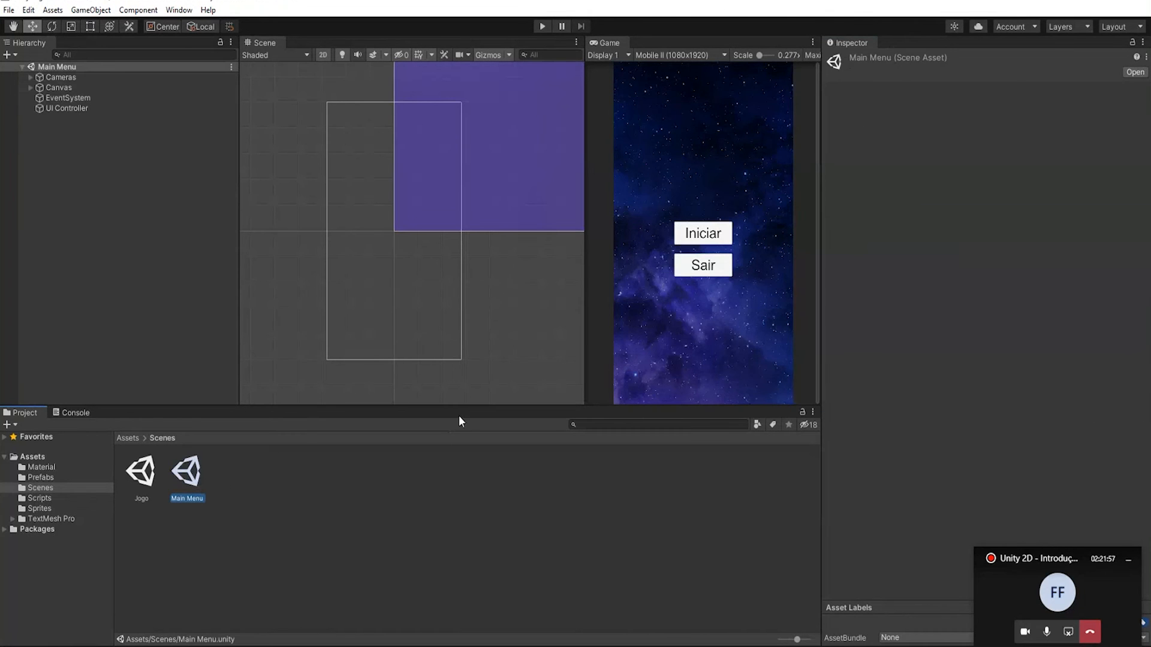
pyautogui.doubleClick(47, 86)
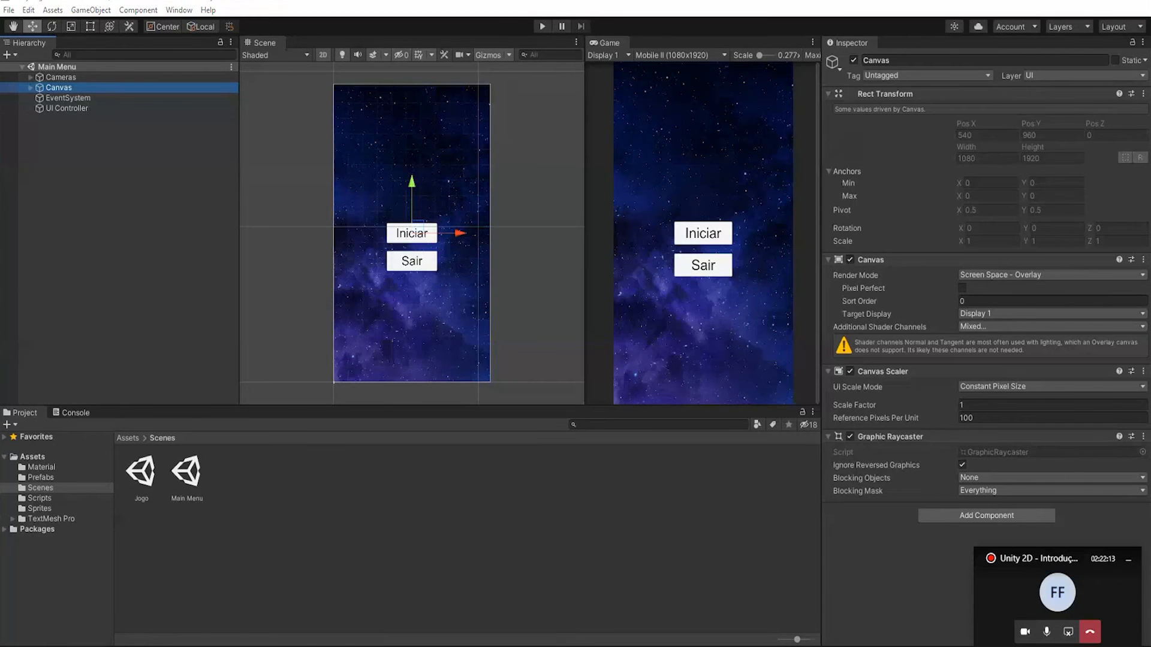
# Switch to Visual Studio Code, delete the statement inside UIController's Iniciar method, and place the cursor after the UnityEngine using line.
pyautogui.hotkey('alt', 'Tab')
pyautogui.click(414, 446)
pyautogui.moveTo(271, 408); pyautogui.dragTo(567, 418)
pyautogui.press('Delete')
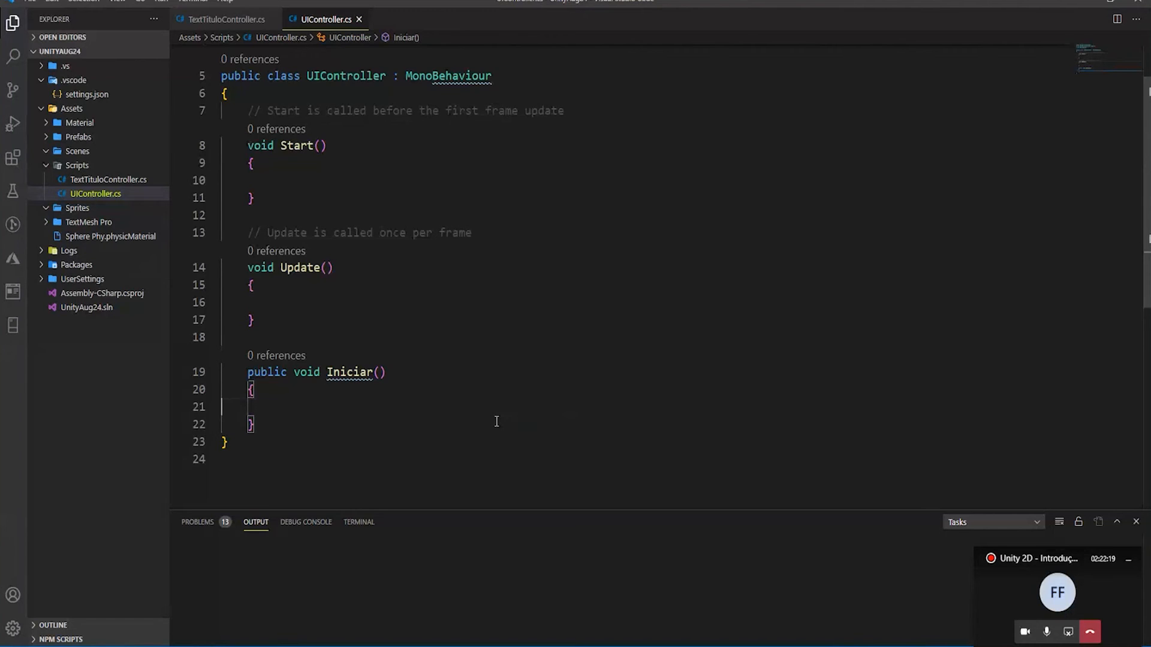
pyautogui.scroll(2, 502, 422)
pyautogui.click(349, 88)
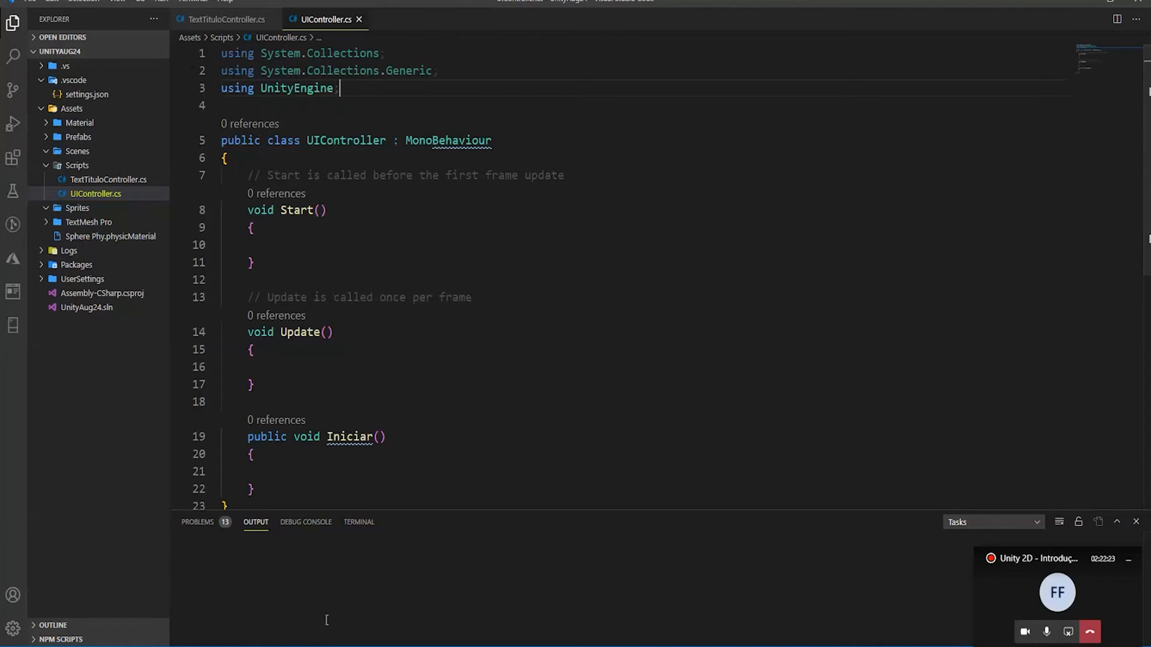
# Switch to the web browser and search in a new tab for "unity como trocar de scene".
pyautogui.moveTo(308, 646)
pyautogui.click(357, 626)
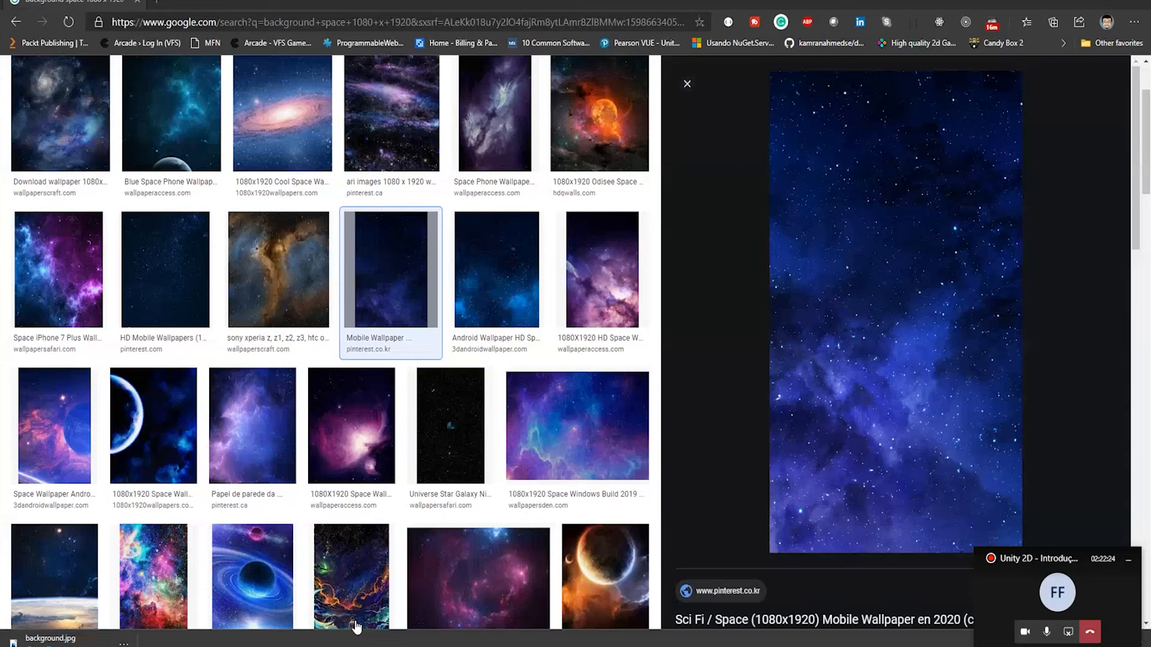
pyautogui.click(156, 5)
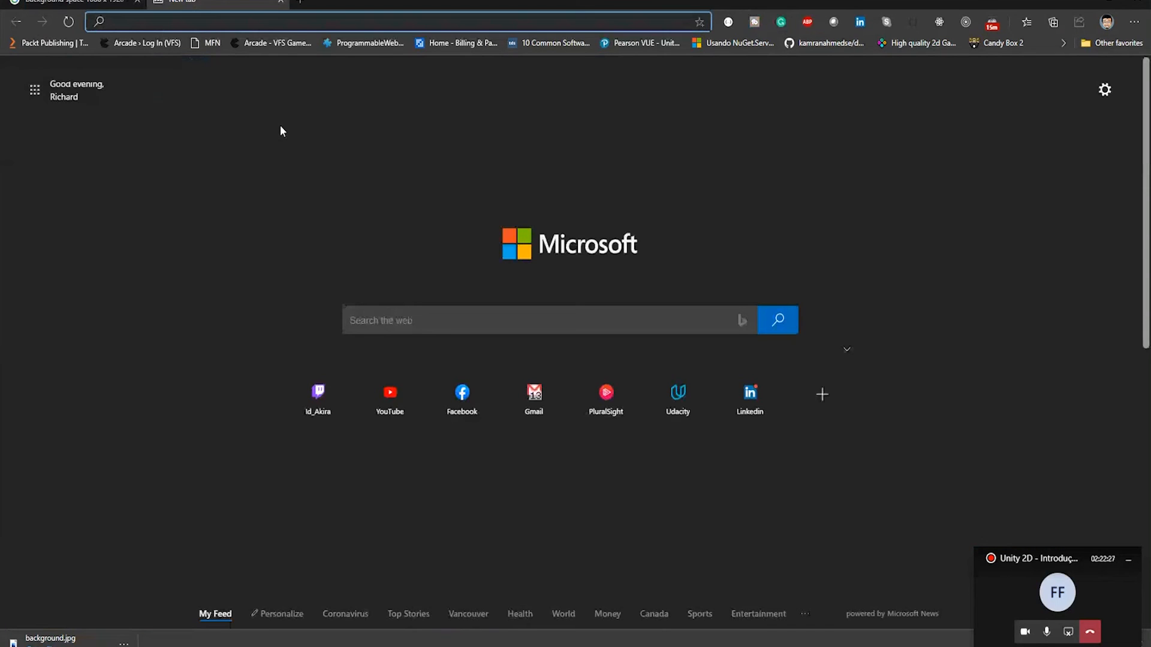
pyautogui.write('unity s')
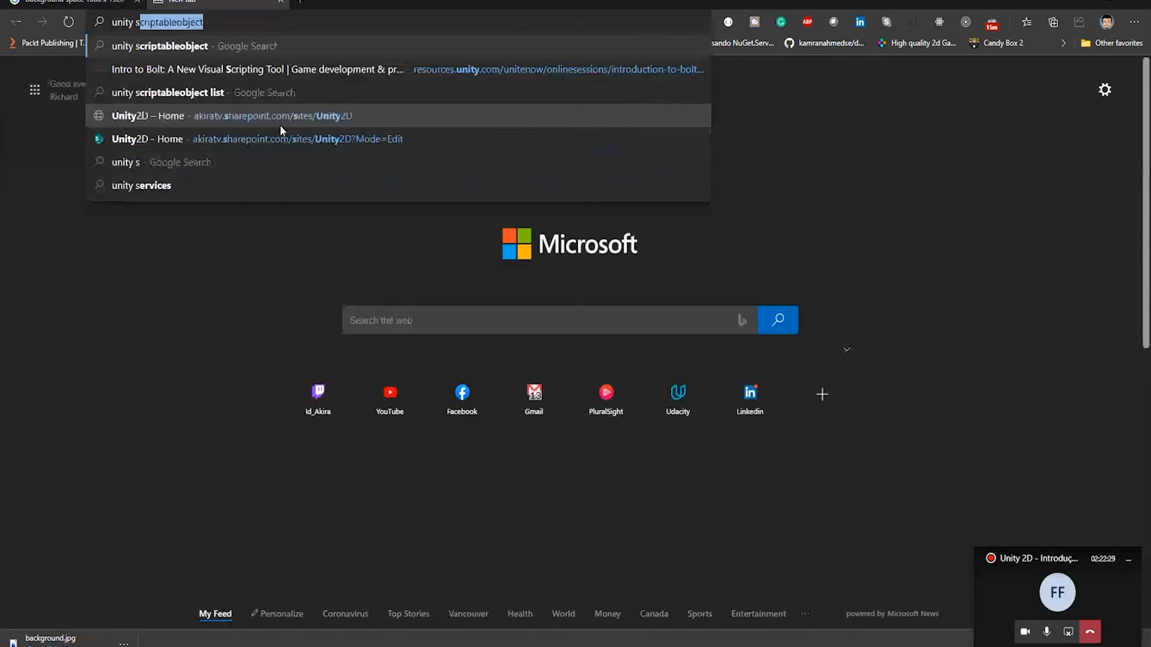
pyautogui.write('cene manage')
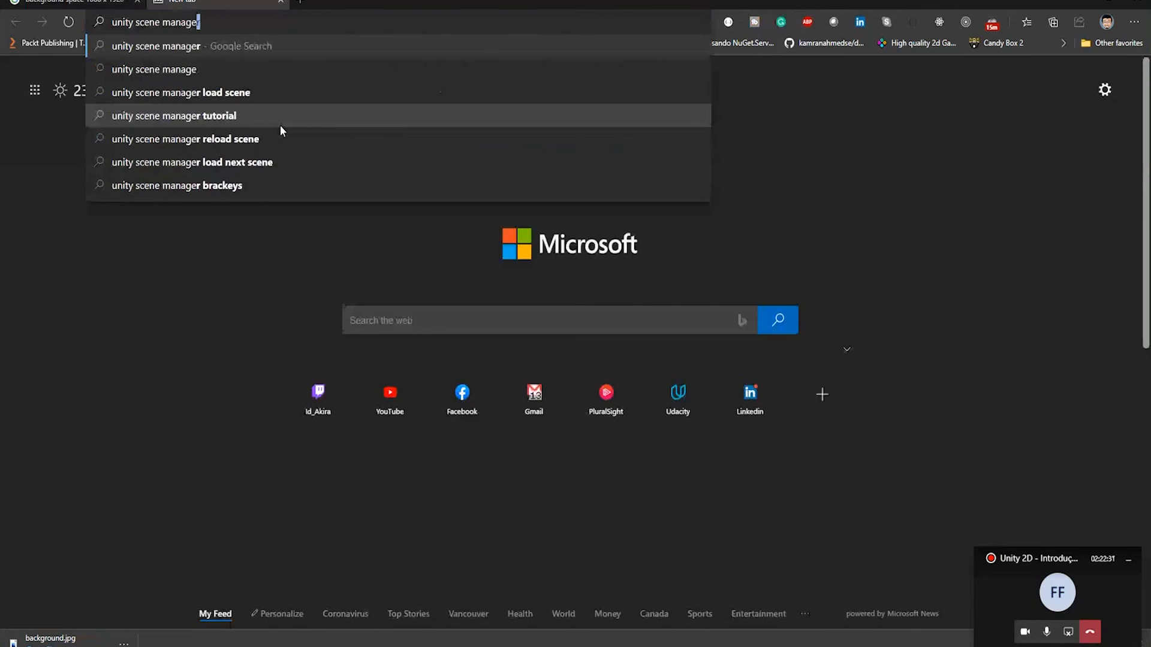
pyautogui.press('BackSpace')
pyautogui.press('BackSpace')
pyautogui.press('BackSpace')
pyautogui.press('BackSpace')
pyautogui.press('BackSpace')
pyautogui.press('BackSpace')
pyautogui.press('BackSpace')
pyautogui.press('BackSpace')
pyautogui.press('BackSpace')
pyautogui.press('BackSpace')
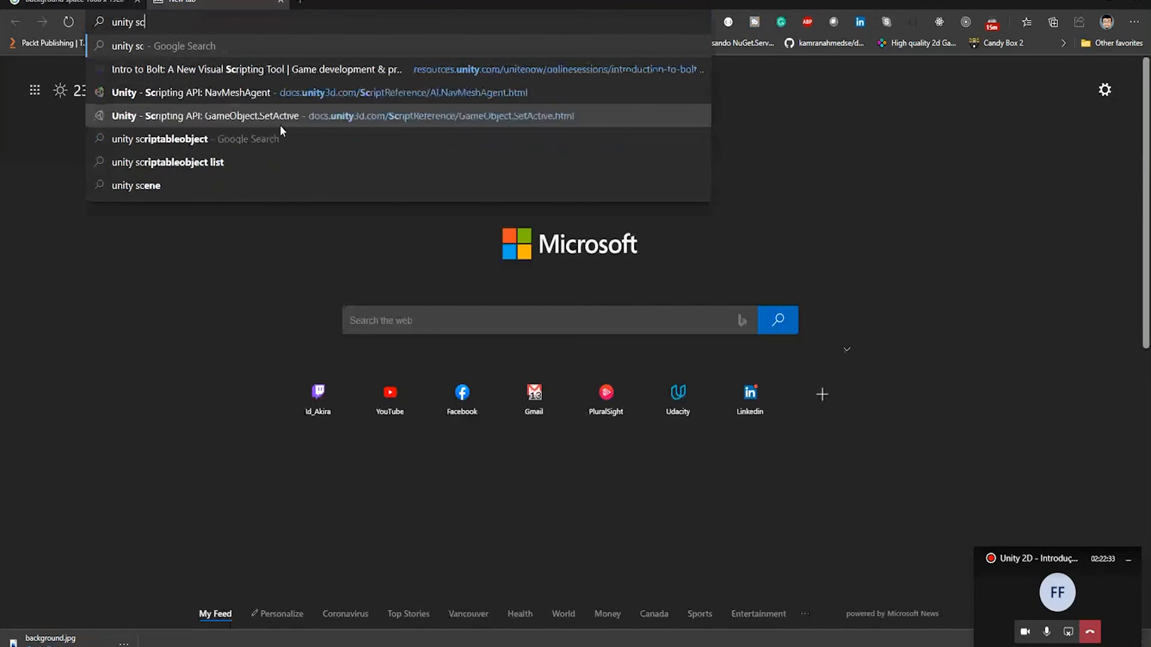
pyautogui.write('como')
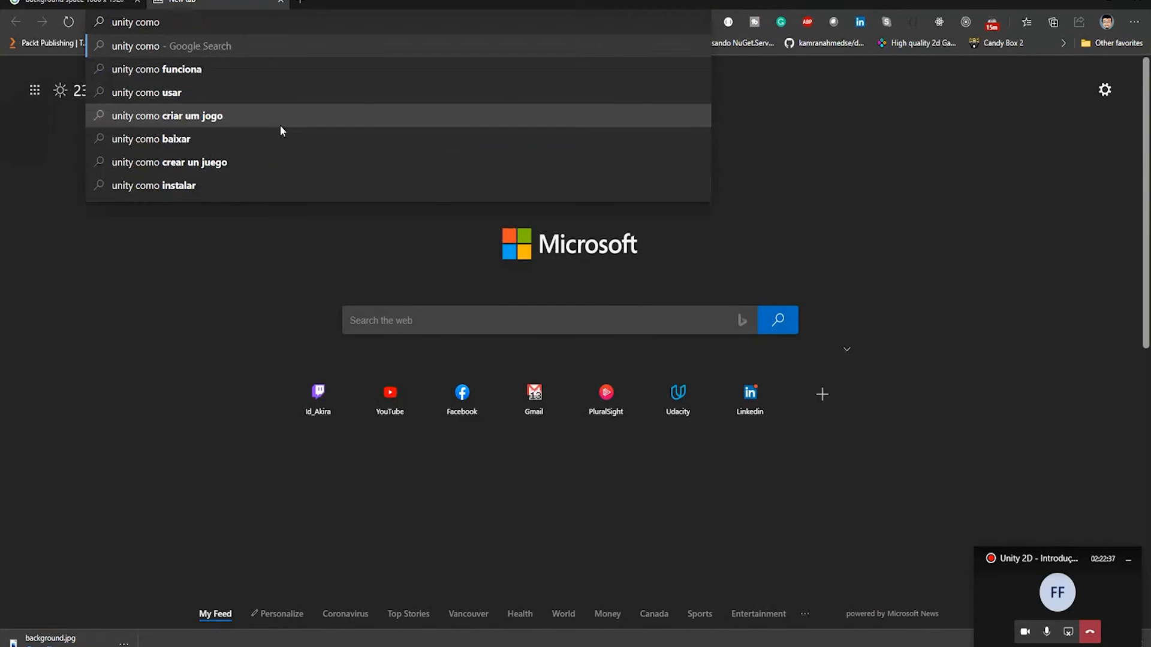
pyautogui.write('trocar de se')
pyautogui.press('BackSpace')
pyautogui.press('BackSpace')
pyautogui.write('cen')
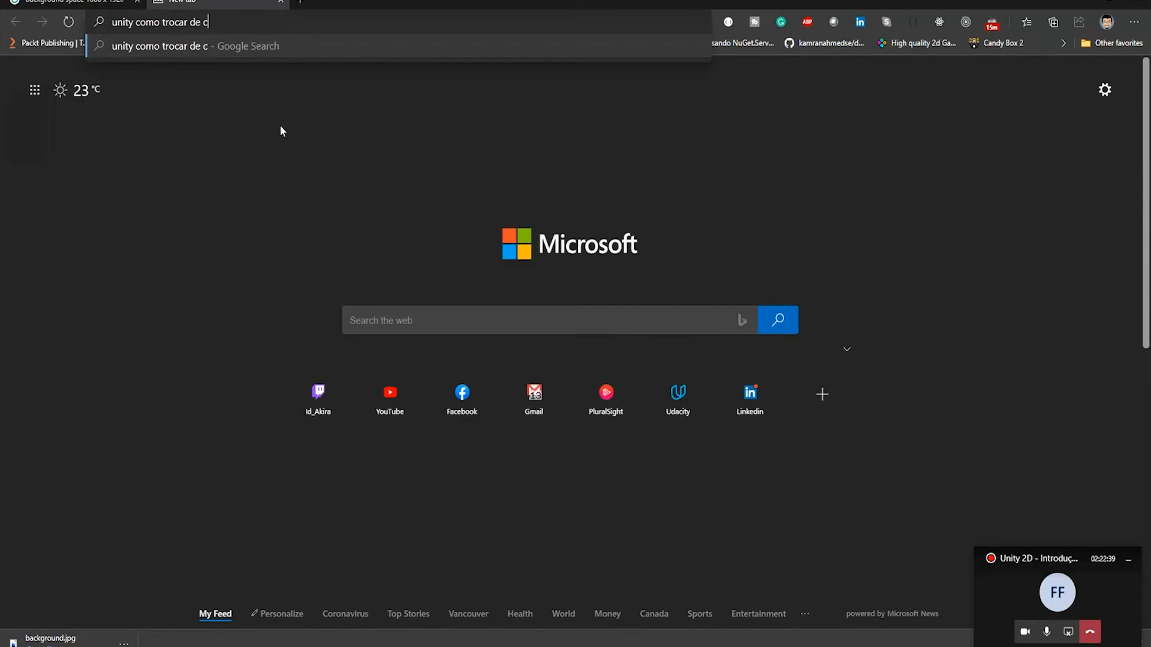
pyautogui.press('BackSpace')
pyautogui.press('BackSpace')
pyautogui.press('BackSpace')
pyautogui.write('scene')
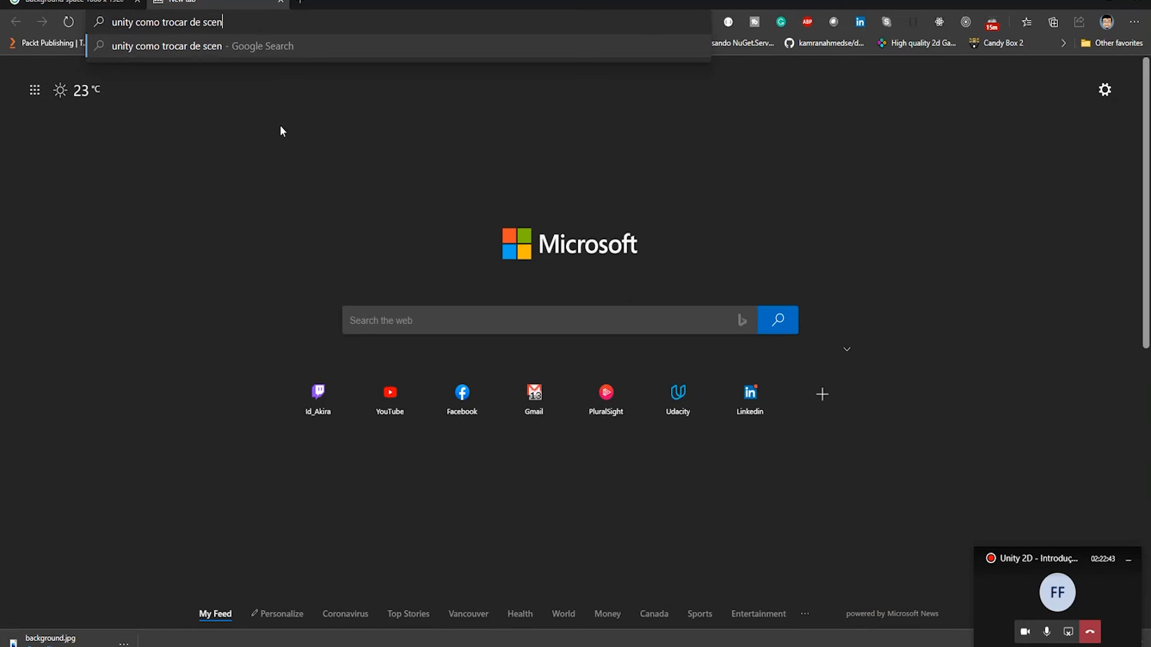
pyautogui.press('Return')
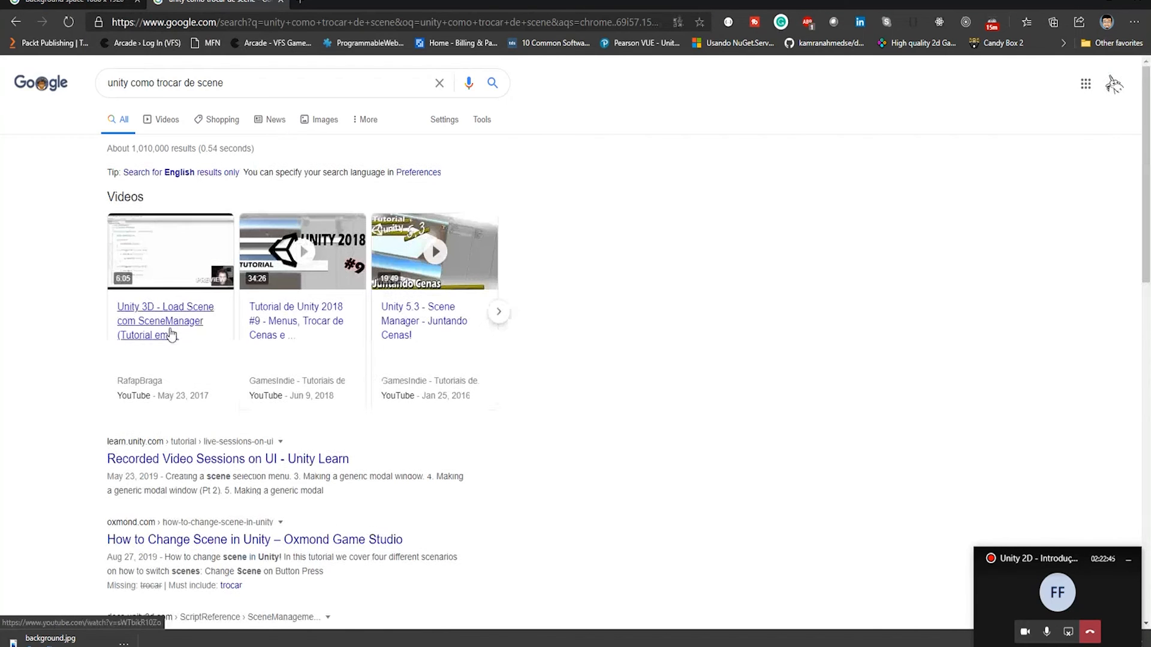
# Look through the search results for ways to change scenes in Unity and close the search tab.
pyautogui.scroll(-3, 180, 329)
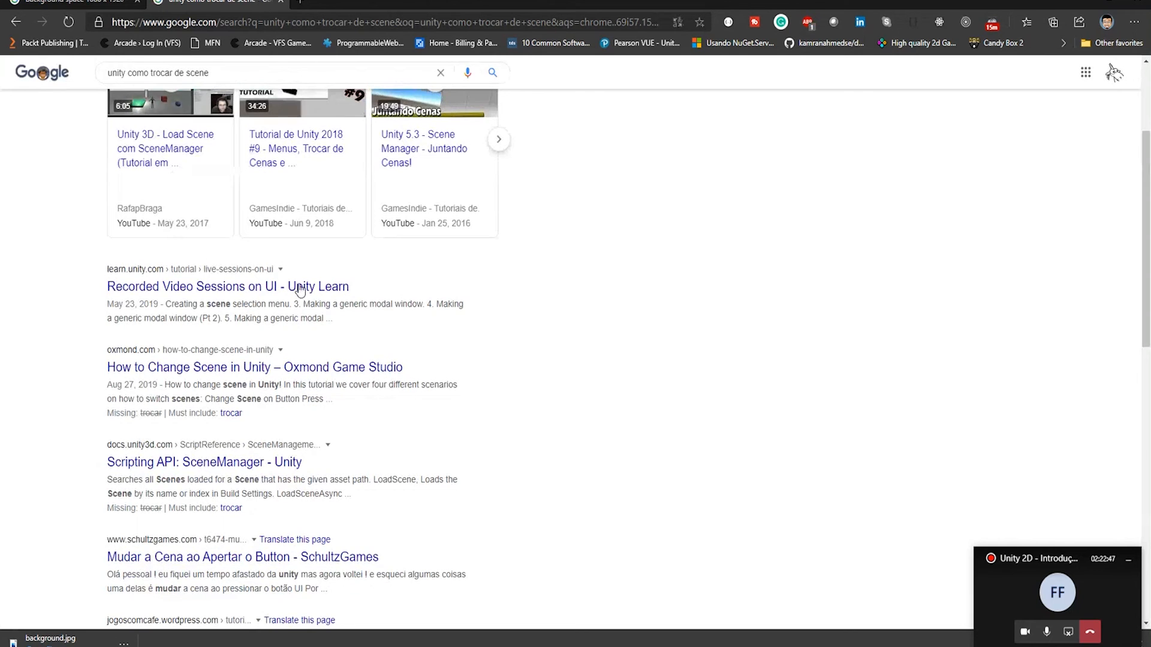
pyautogui.scroll(-4, 150, 250)
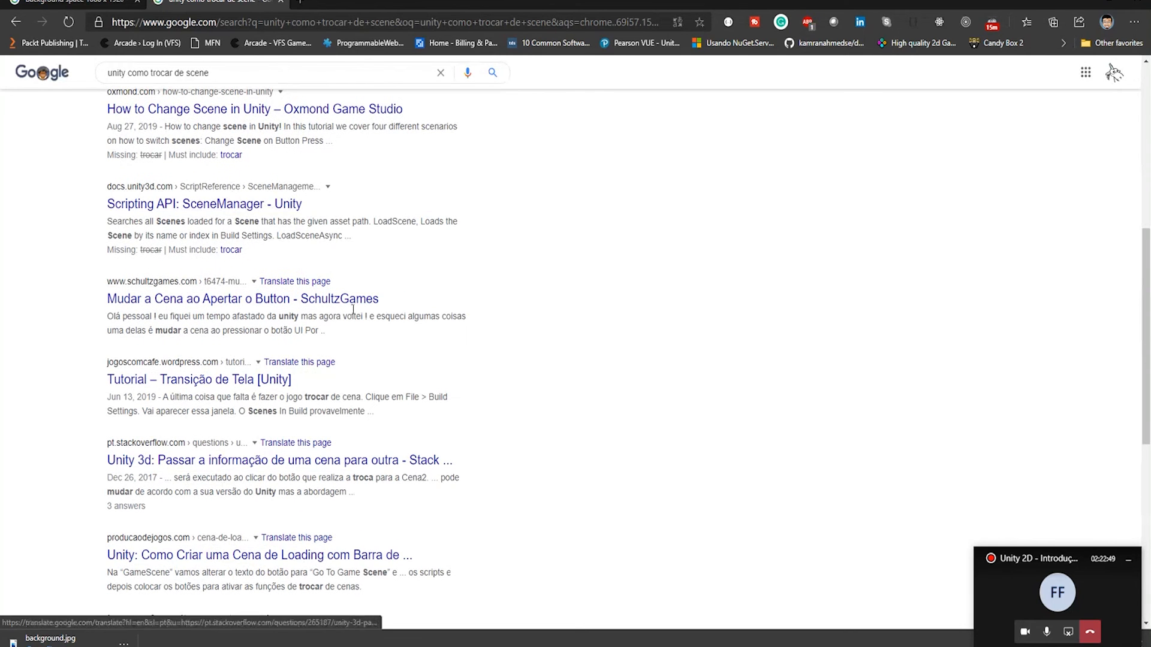
pyautogui.click(281, 1)
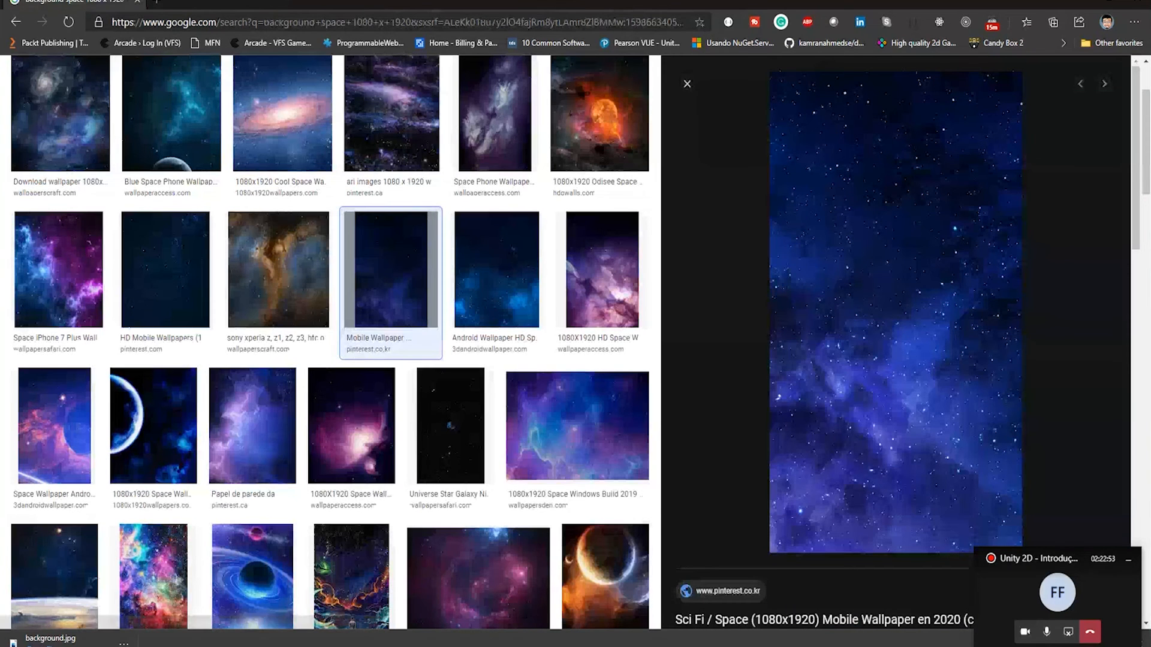
# Return to Visual Studio Code and add "using UnityEngine.SceneManagement;" below the UnityEngine using line in UIController.cs.
pyautogui.hotkey('alt', 'Tab')
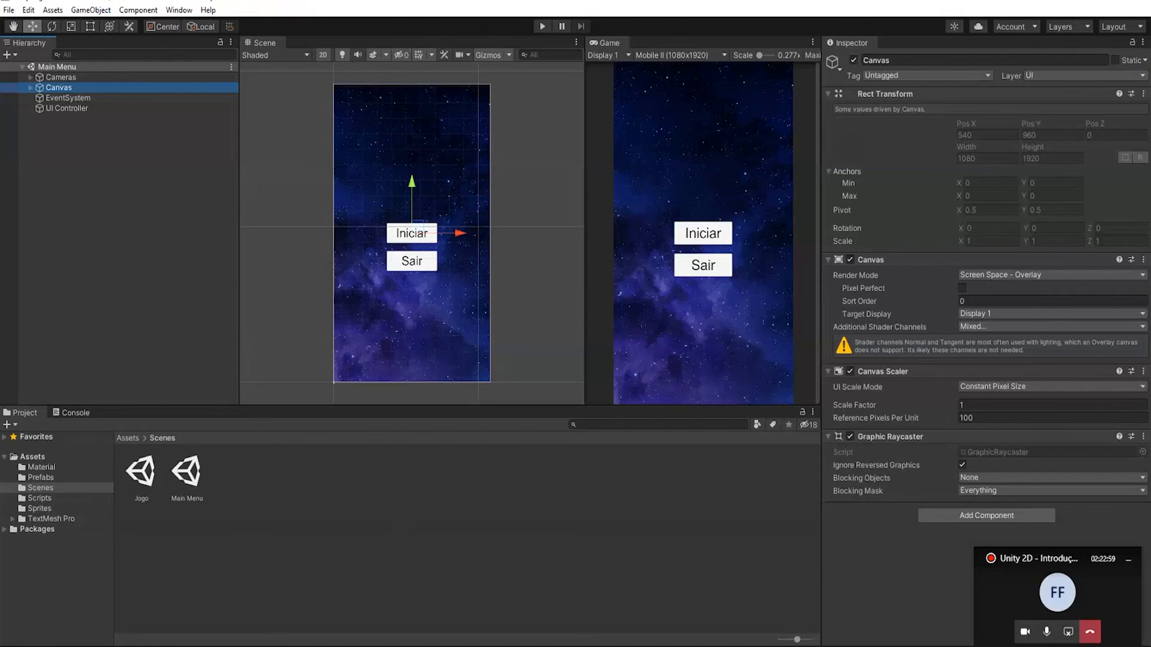
pyautogui.hotkey('alt', 'Tab')
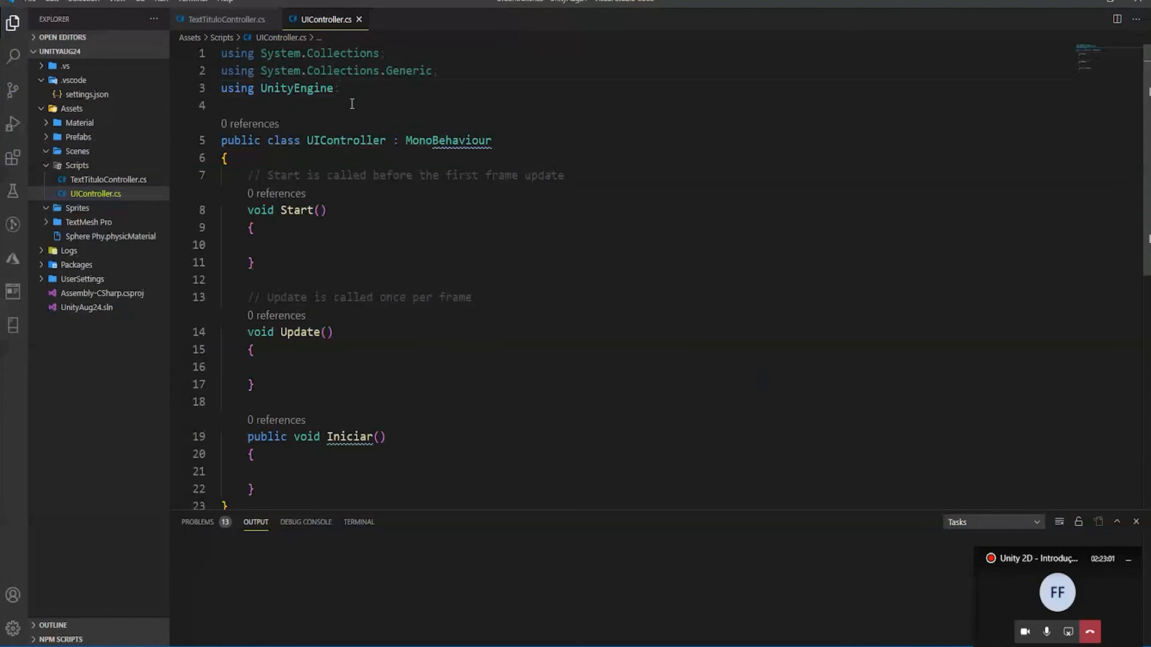
pyautogui.press('Return')
pyautogui.write('u')
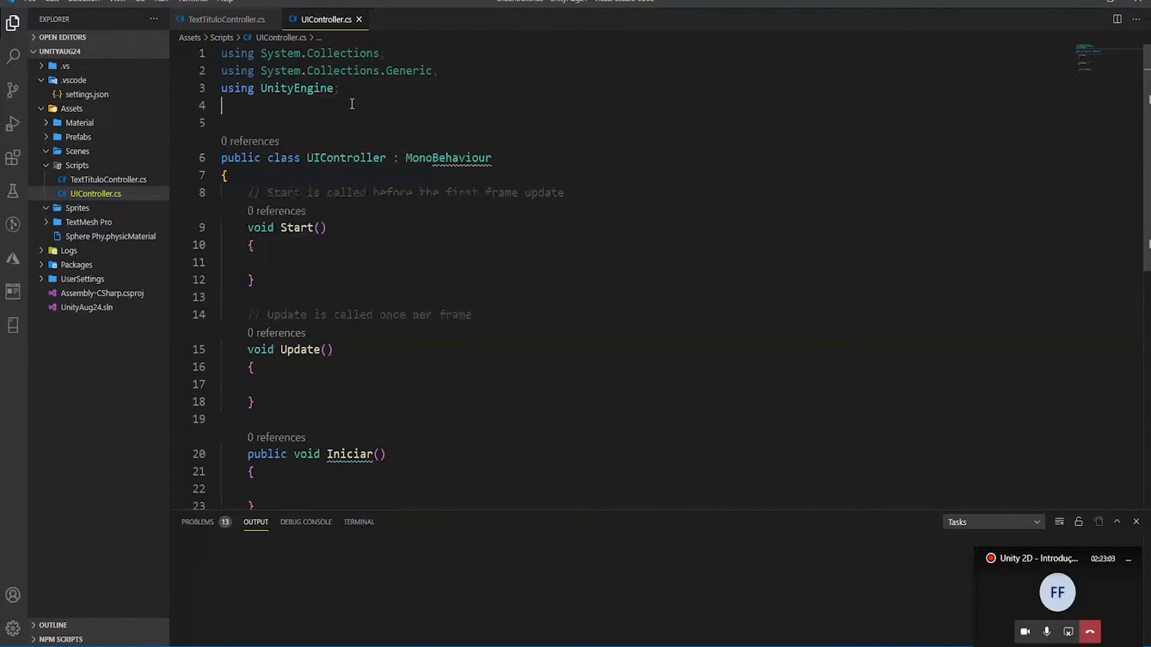
pyautogui.write('sing ')
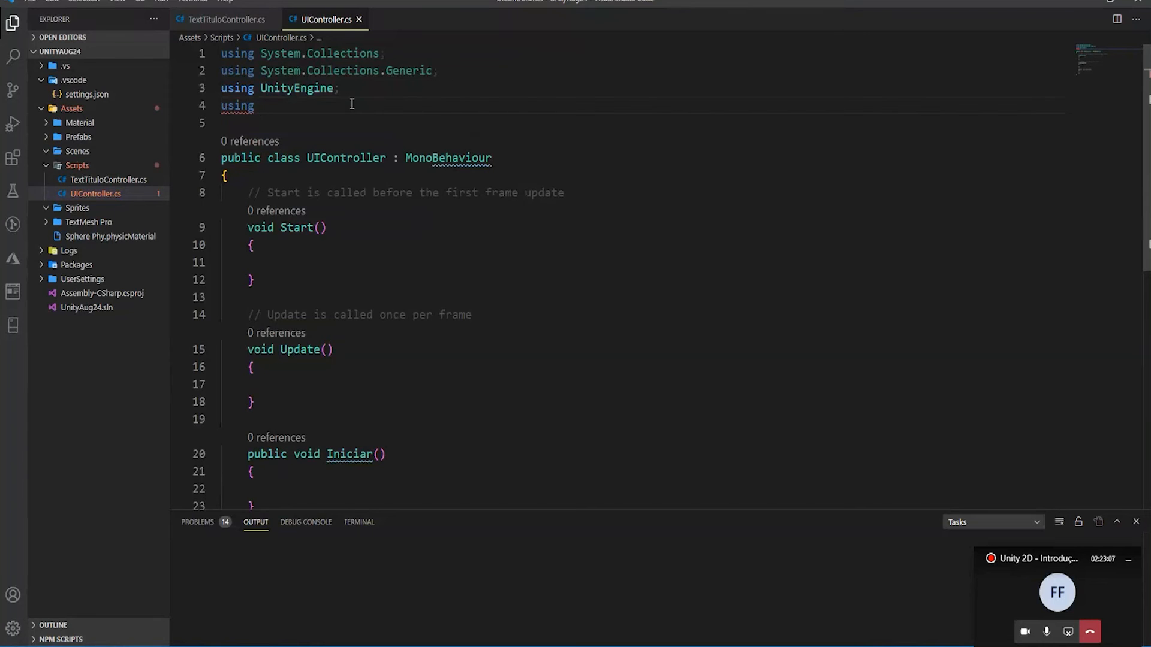
pyautogui.write('Unity')
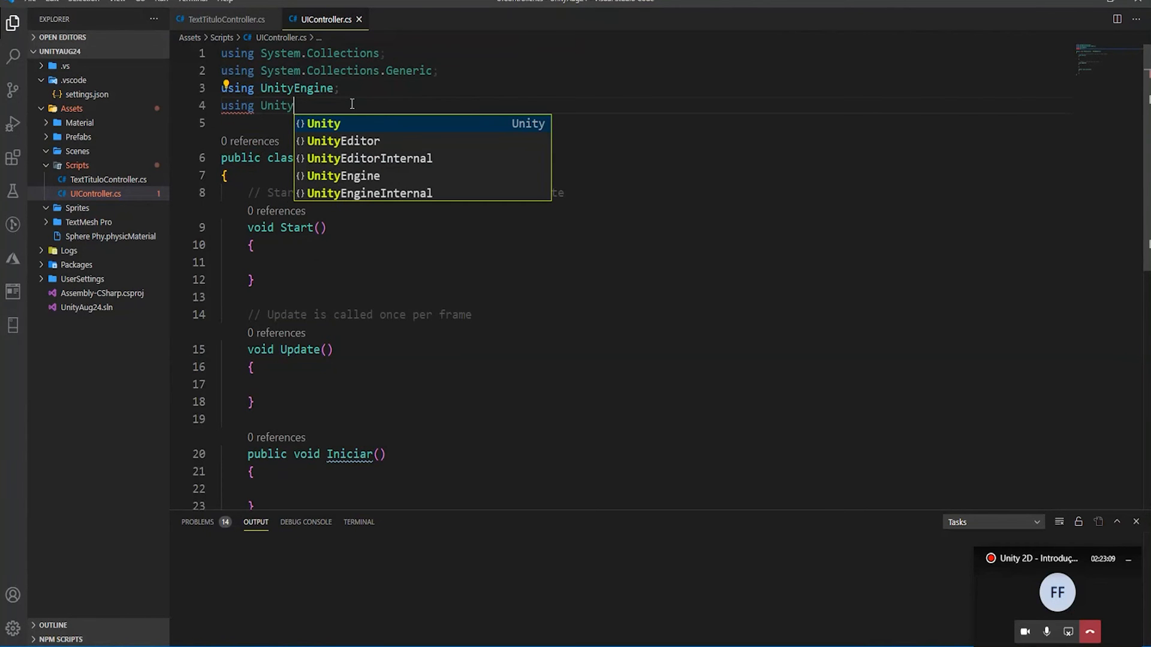
pyautogui.press('Down')
pyautogui.press('Down')
pyautogui.press('Down')
pyautogui.press('Return')
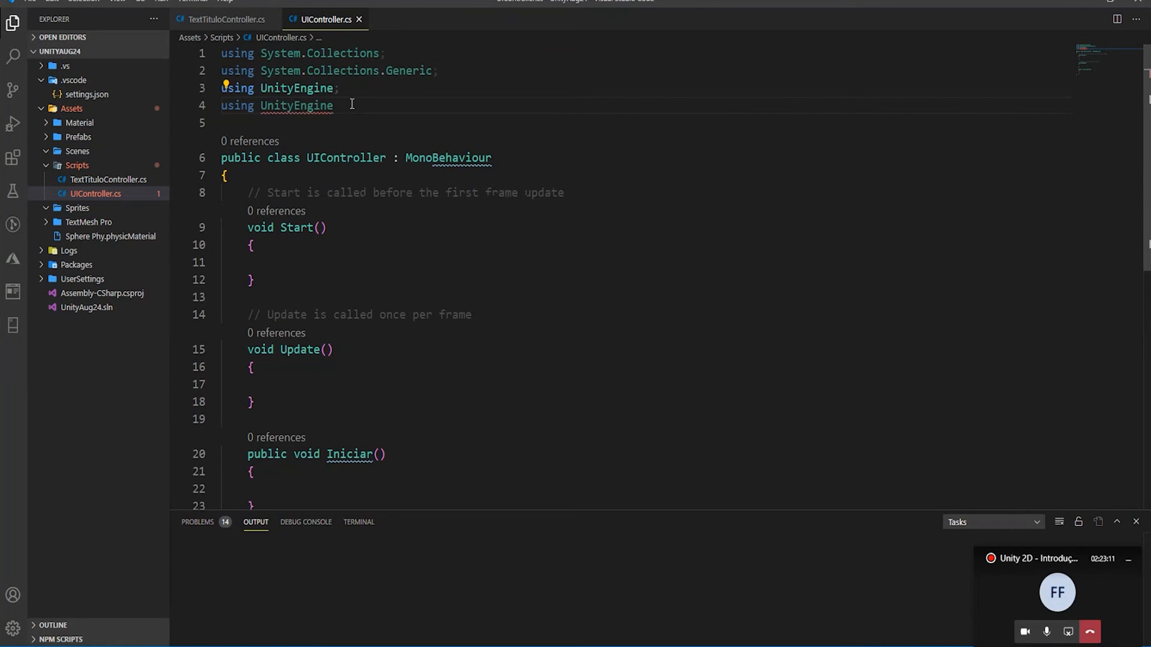
pyautogui.write('.Sce')
pyautogui.press('Return')
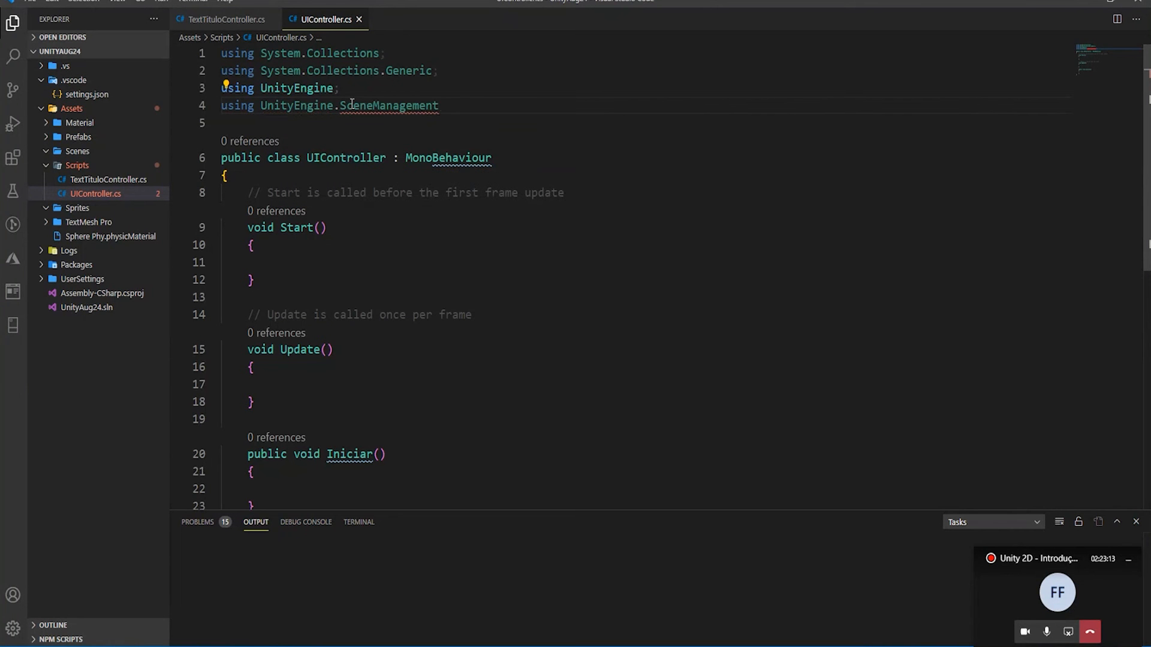
pyautogui.write(';')
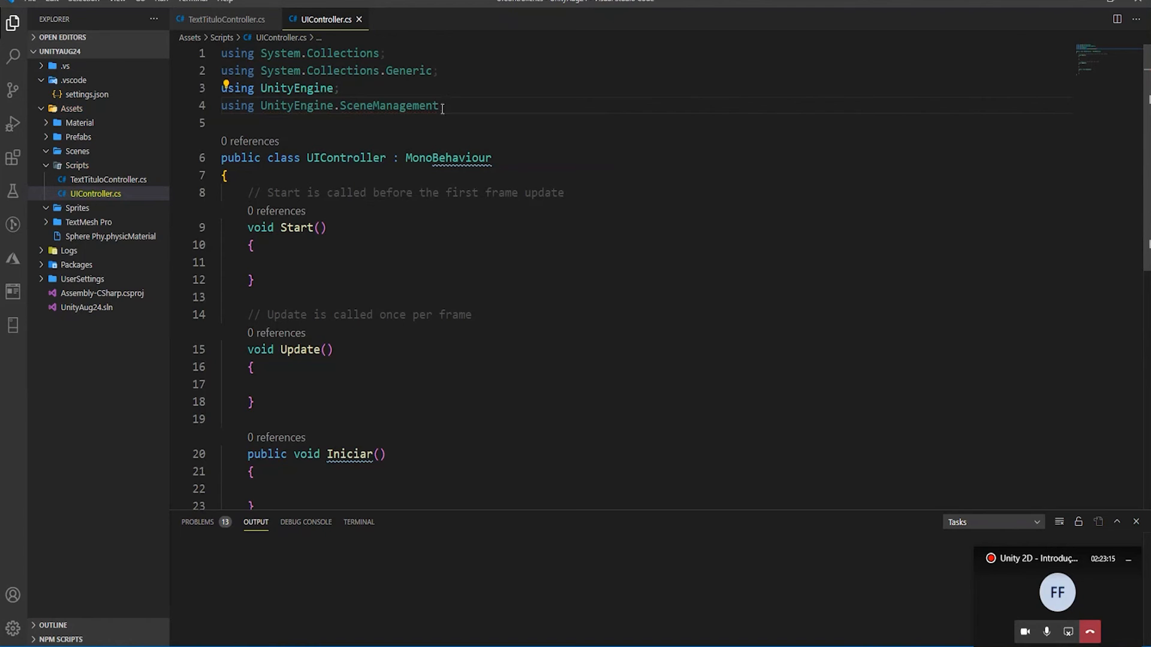
pyautogui.moveTo(445, 105); pyautogui.dragTo(232, 106)
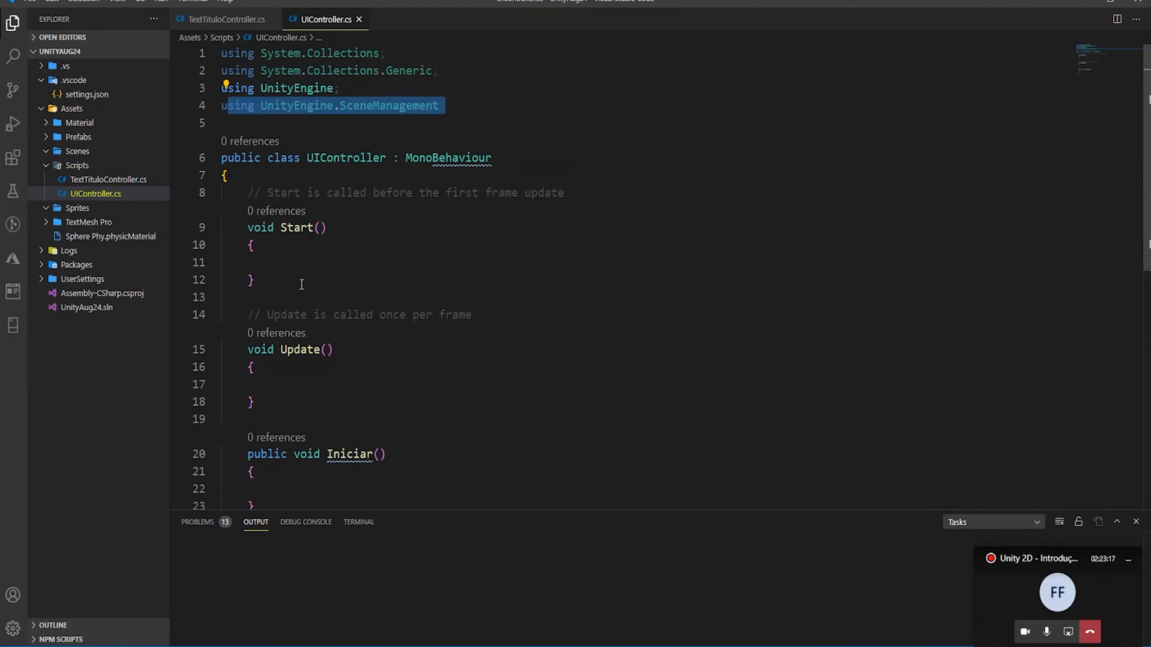
# Insert the SceneManager class name in the body of UIController's Iniciar method.
pyautogui.scroll(-1, 417, 348)
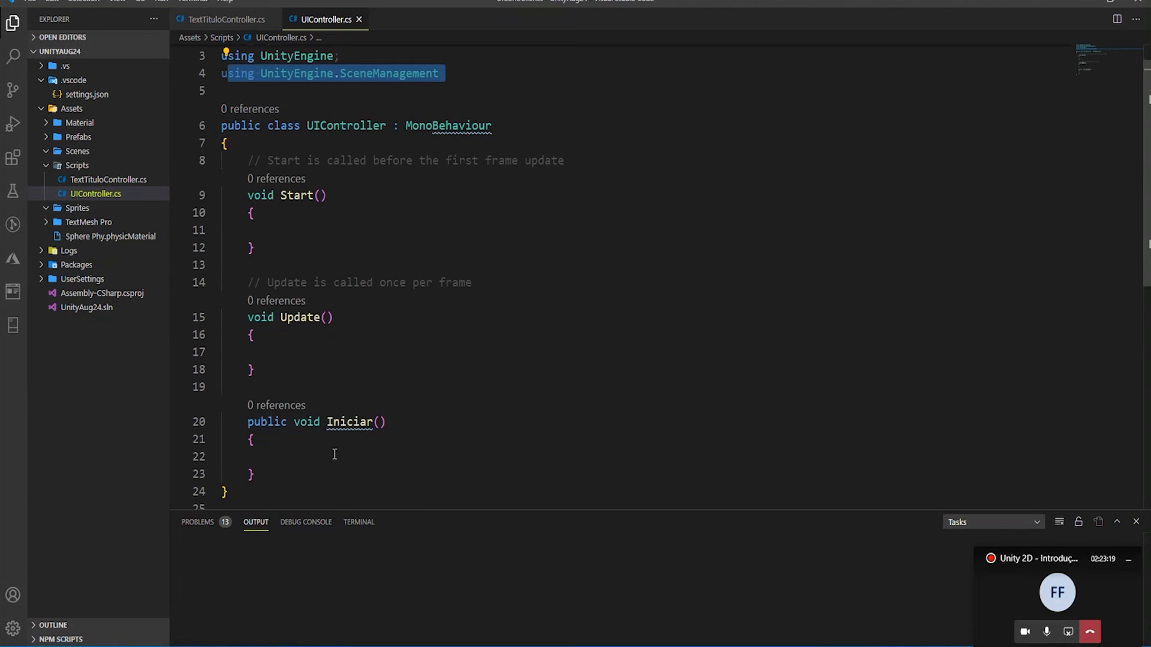
pyautogui.click(312, 458)
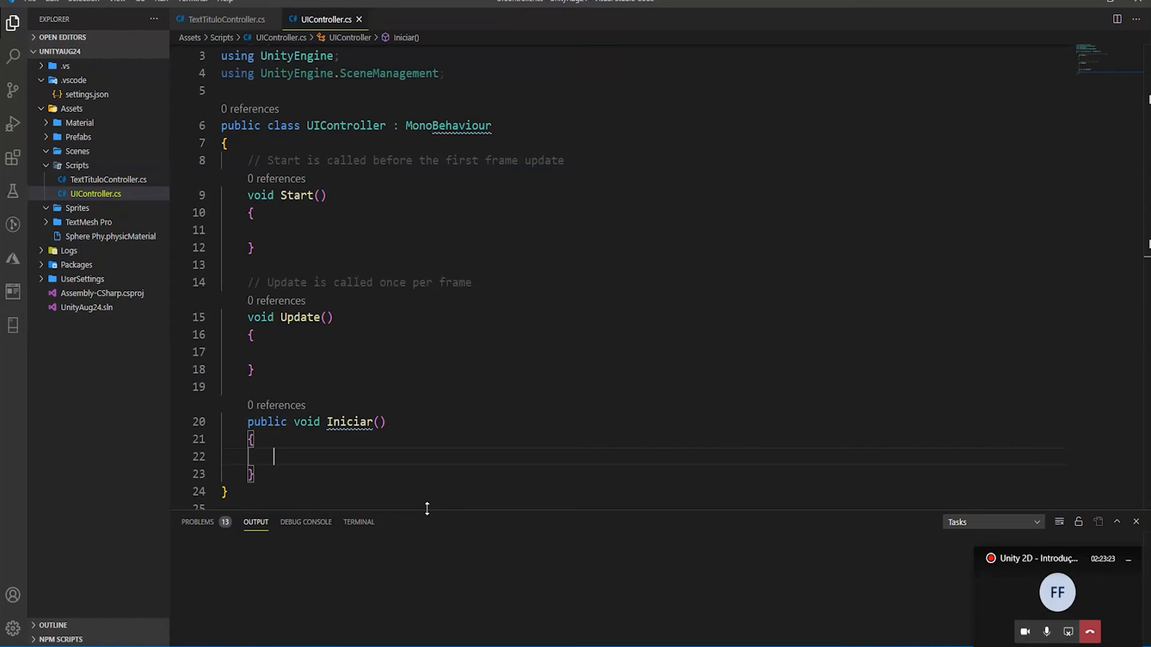
pyautogui.write('Sce')
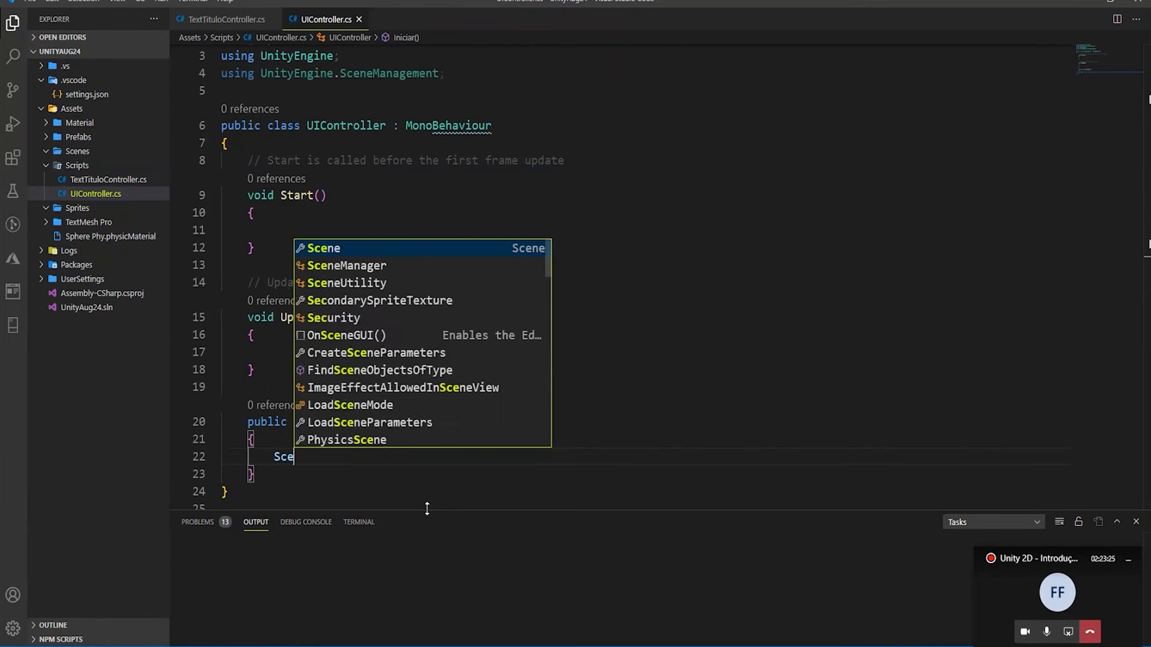
pyautogui.write('ne')
pyautogui.press('Down')
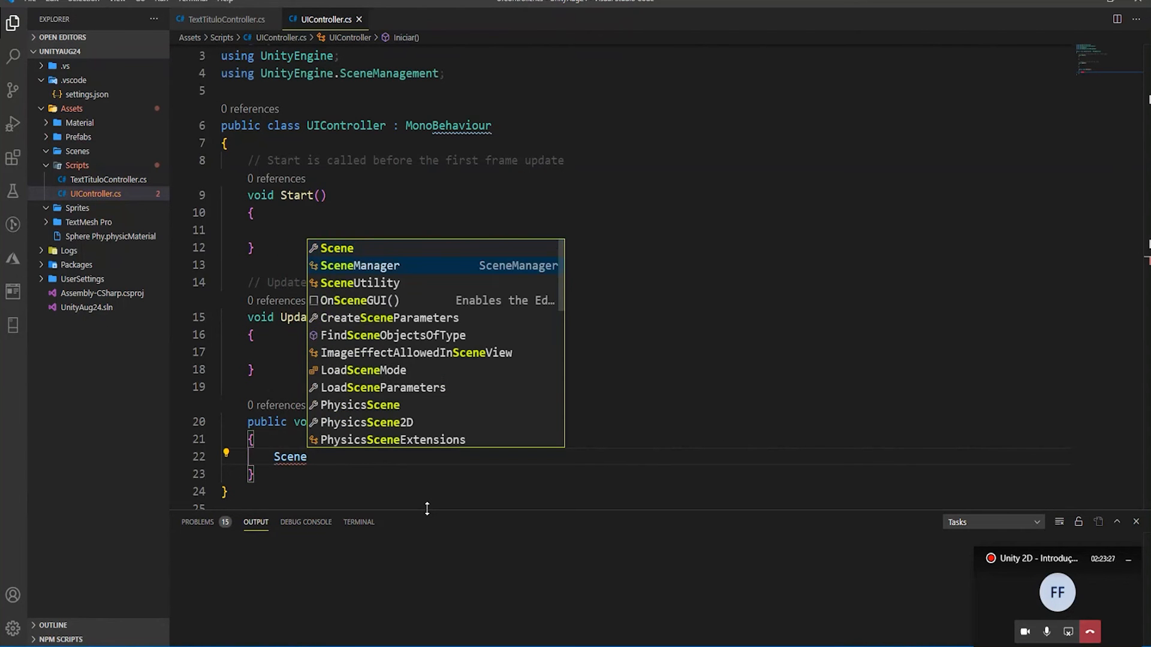
pyautogui.press('Tab')
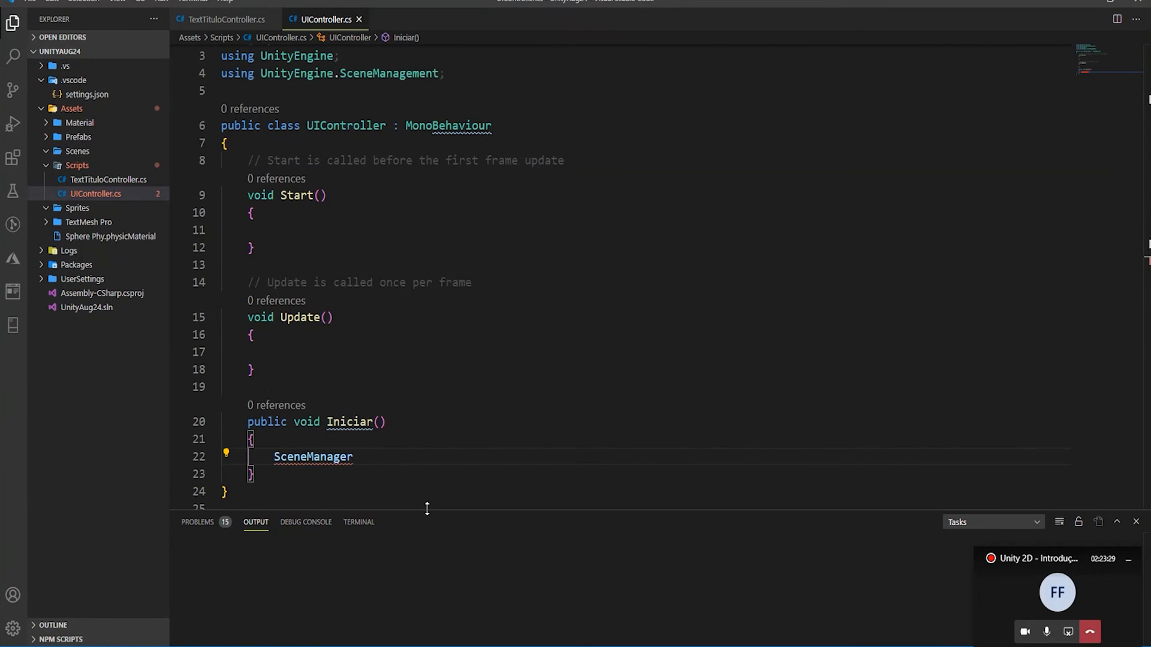
# Extend SceneManager in the Iniciar method with a call to its LoadScene method, leaving the parentheses empty.
pyautogui.write('.')
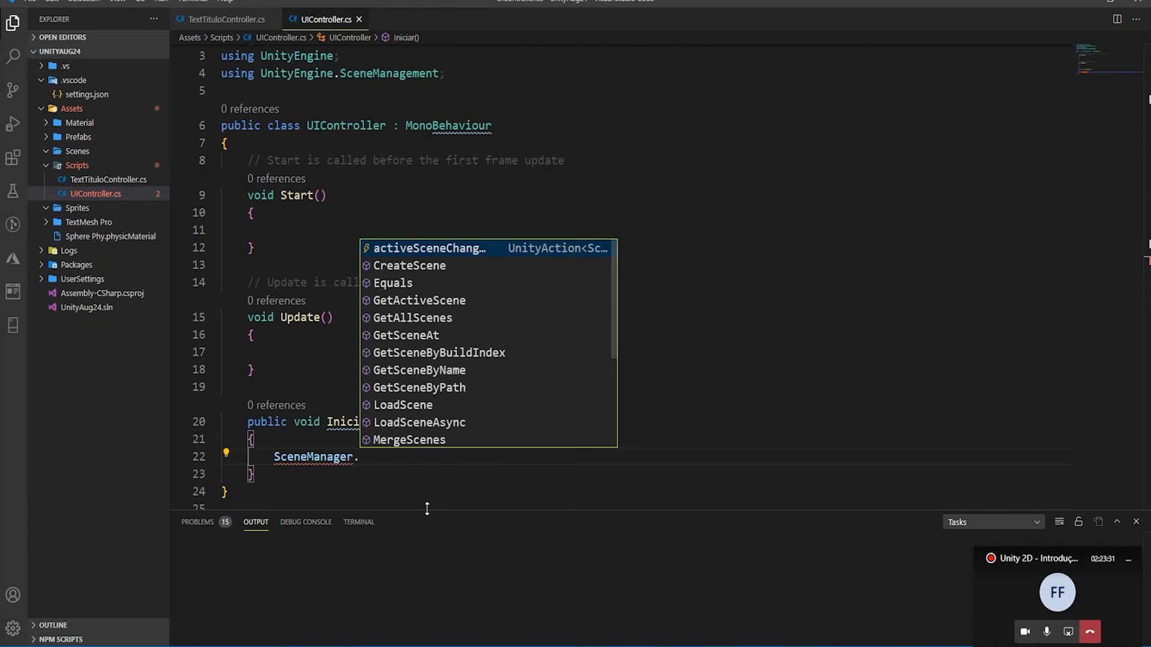
pyautogui.press('Down')
pyautogui.press('Down')
pyautogui.press('Down')
pyautogui.press('Down')
pyautogui.press('Down')
pyautogui.press('Down')
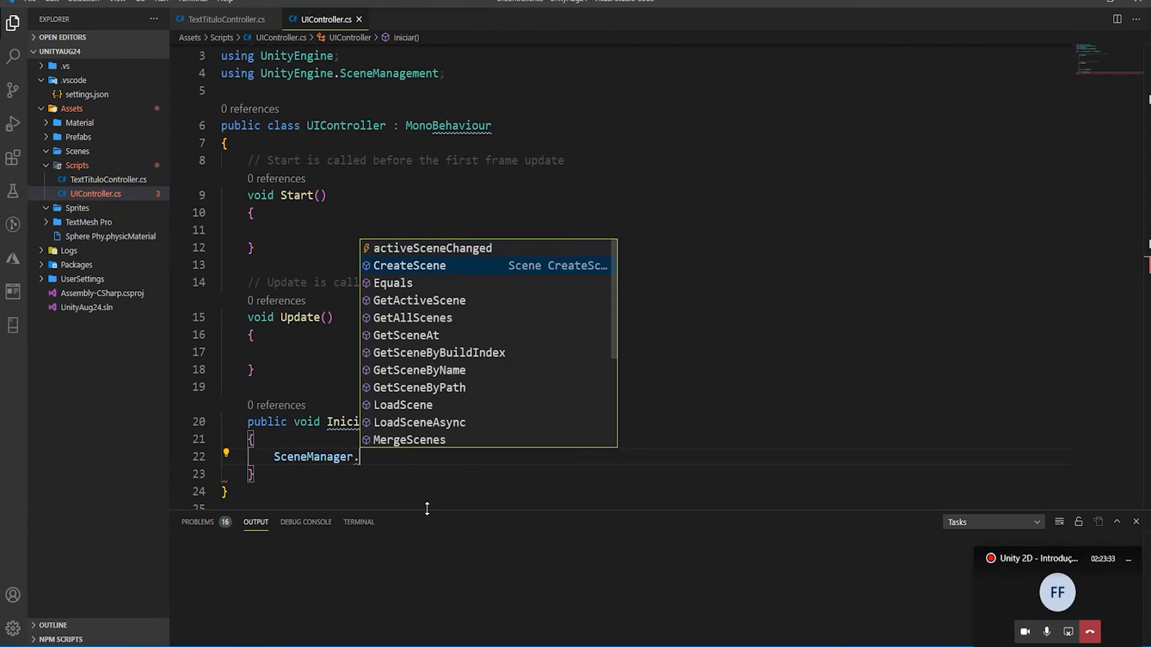
pyautogui.press('Down')
pyautogui.press('Down')
pyautogui.press('Down')
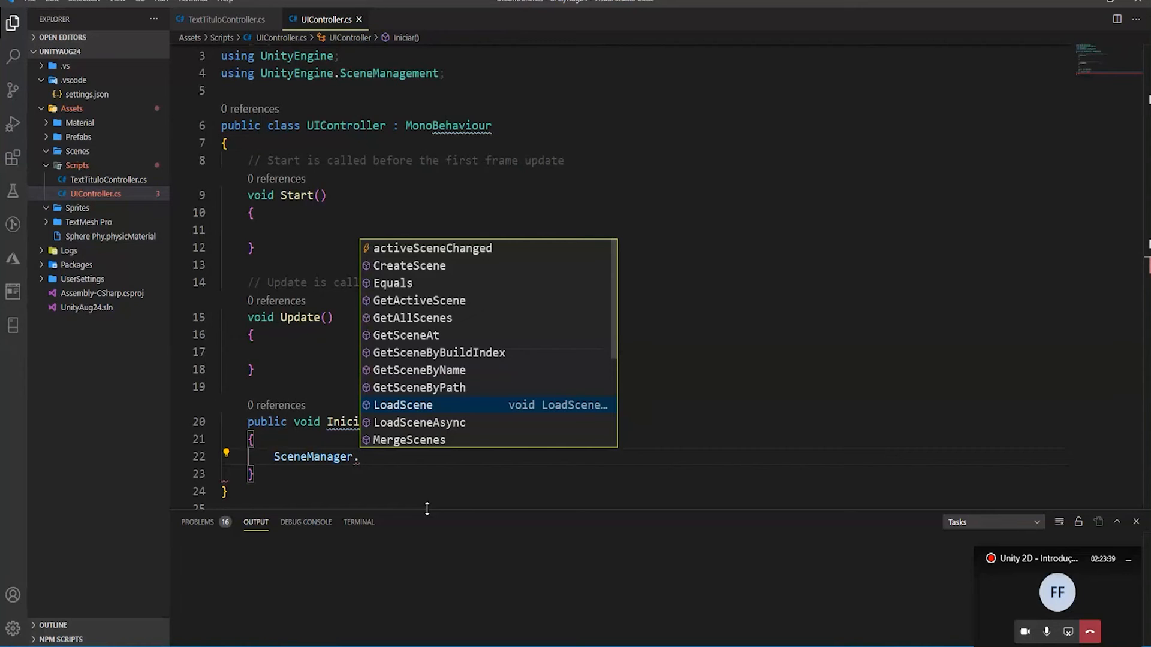
pyautogui.press('Return')
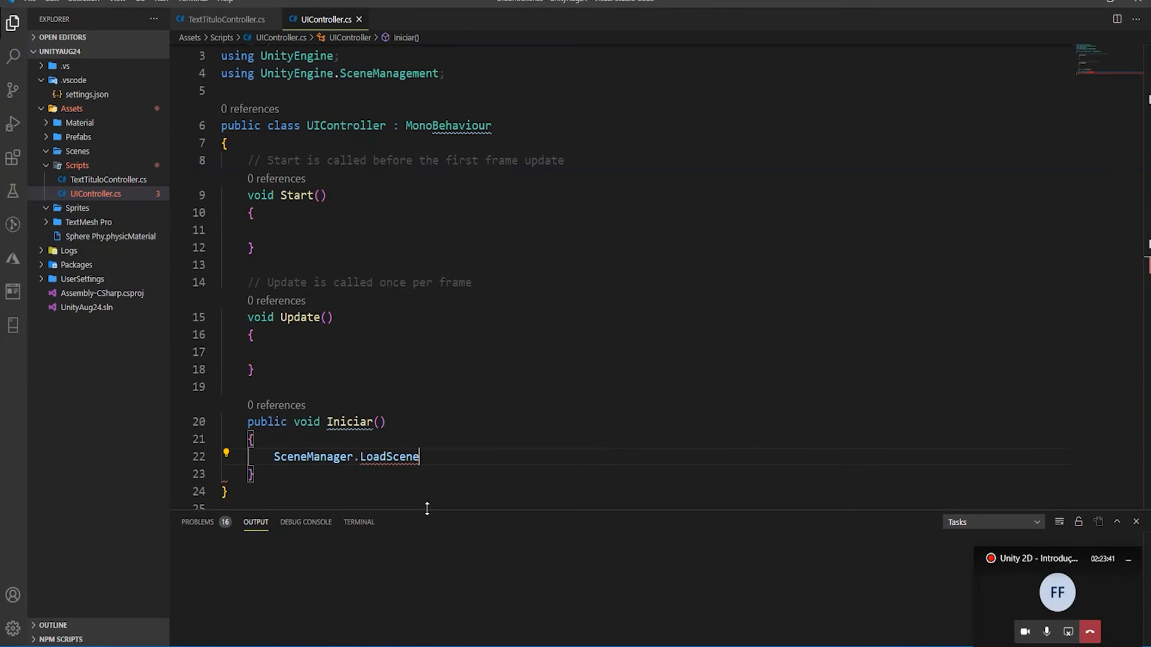
pyautogui.write('(')
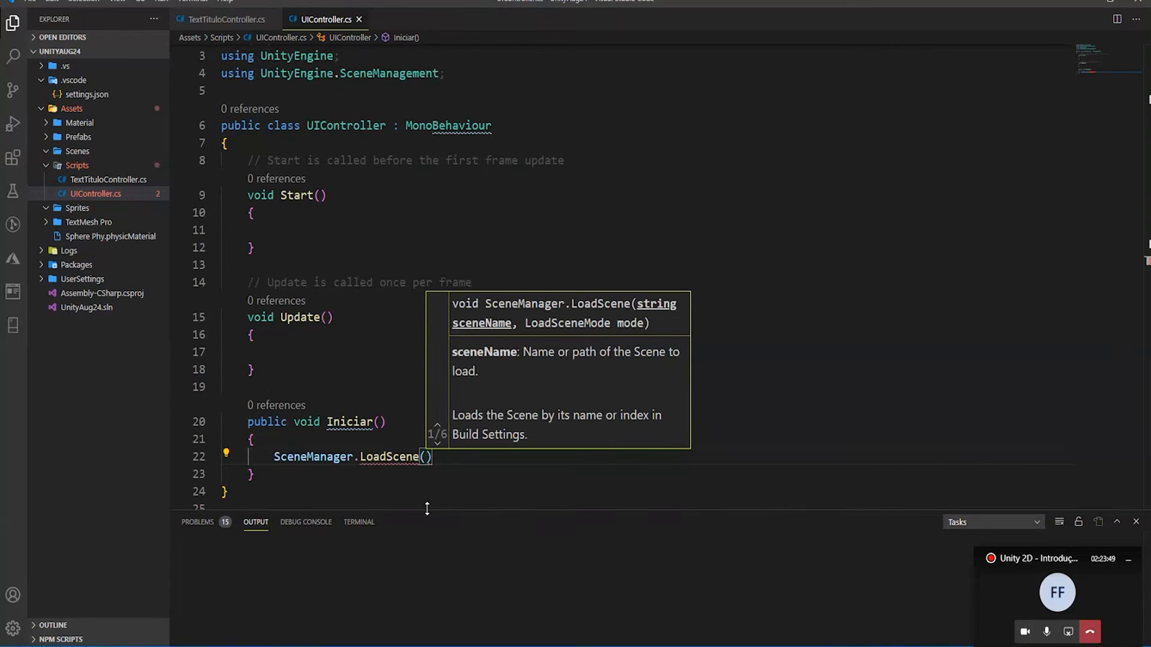
# Look through the parameter overloads of SceneManager.LoadScene and dismiss the hint.
pyautogui.press('Down')
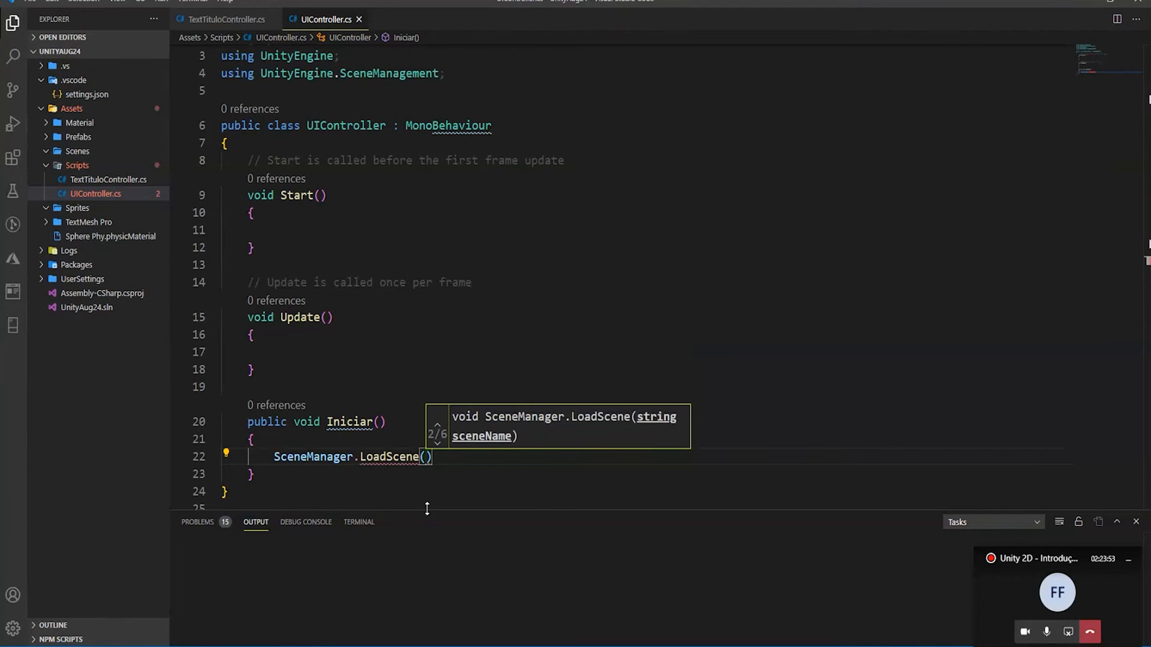
pyautogui.press('Down')
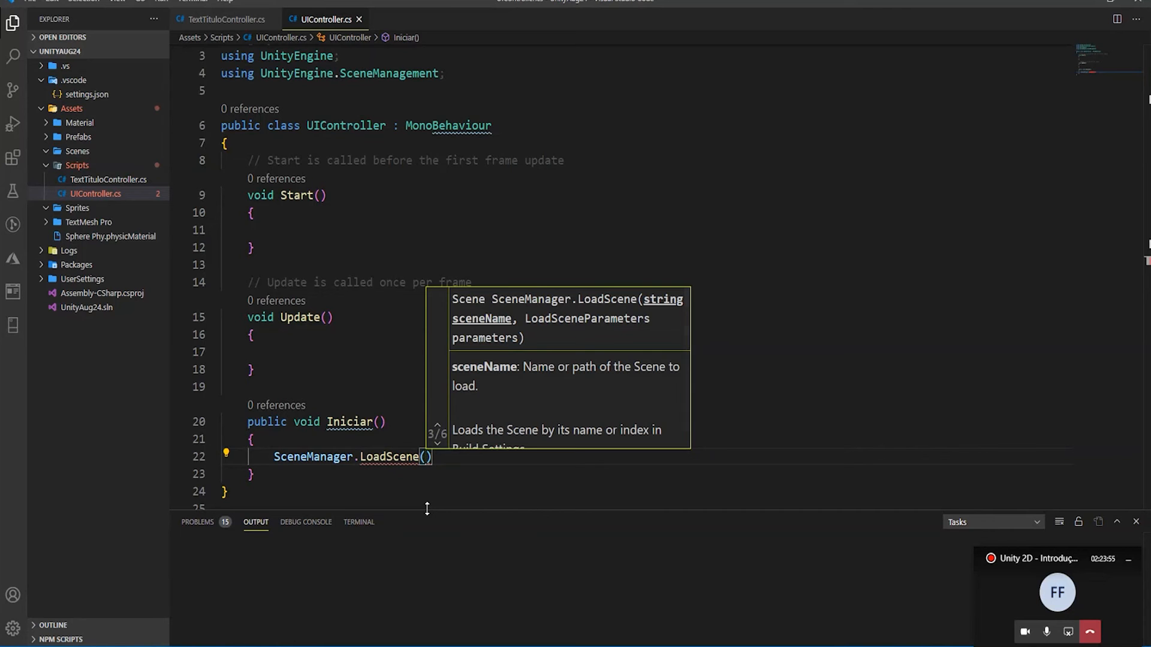
pyautogui.press('Down')
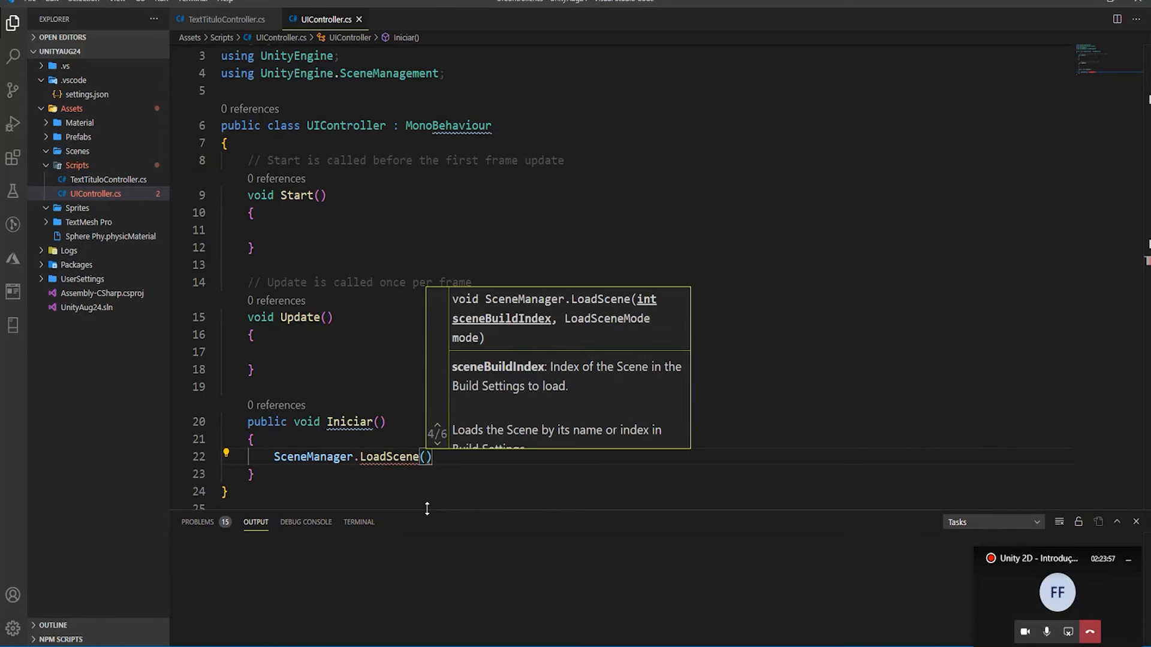
pyautogui.press('Down')
pyautogui.press('Down')
pyautogui.press('Down')
pyautogui.press('Down')
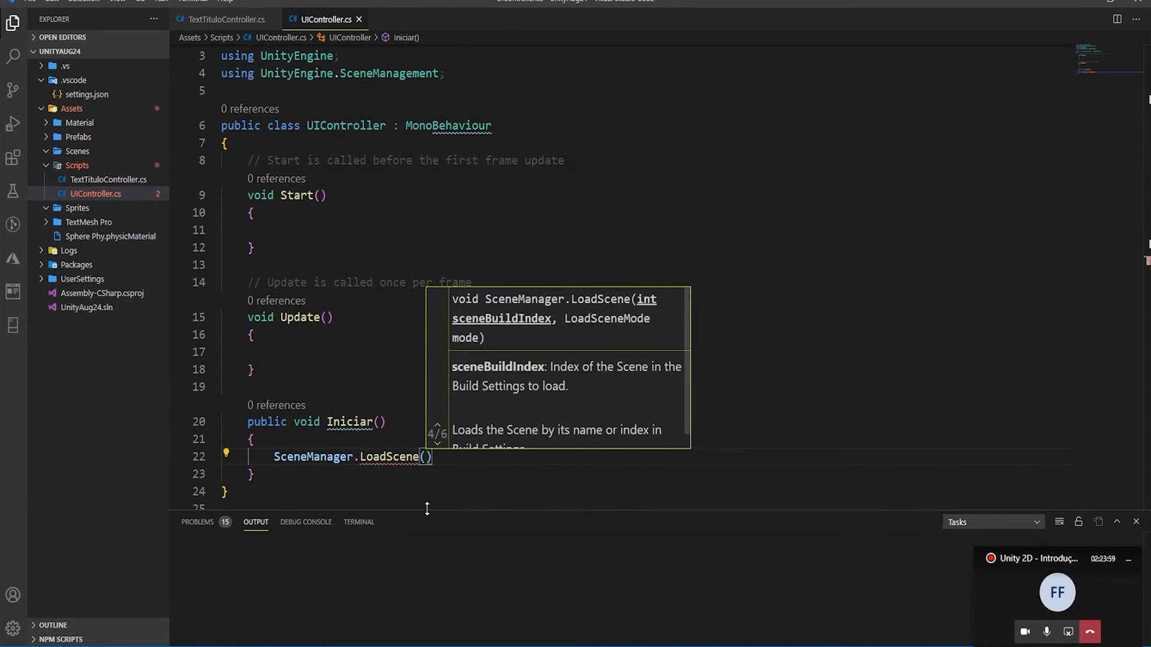
pyautogui.press('Up')
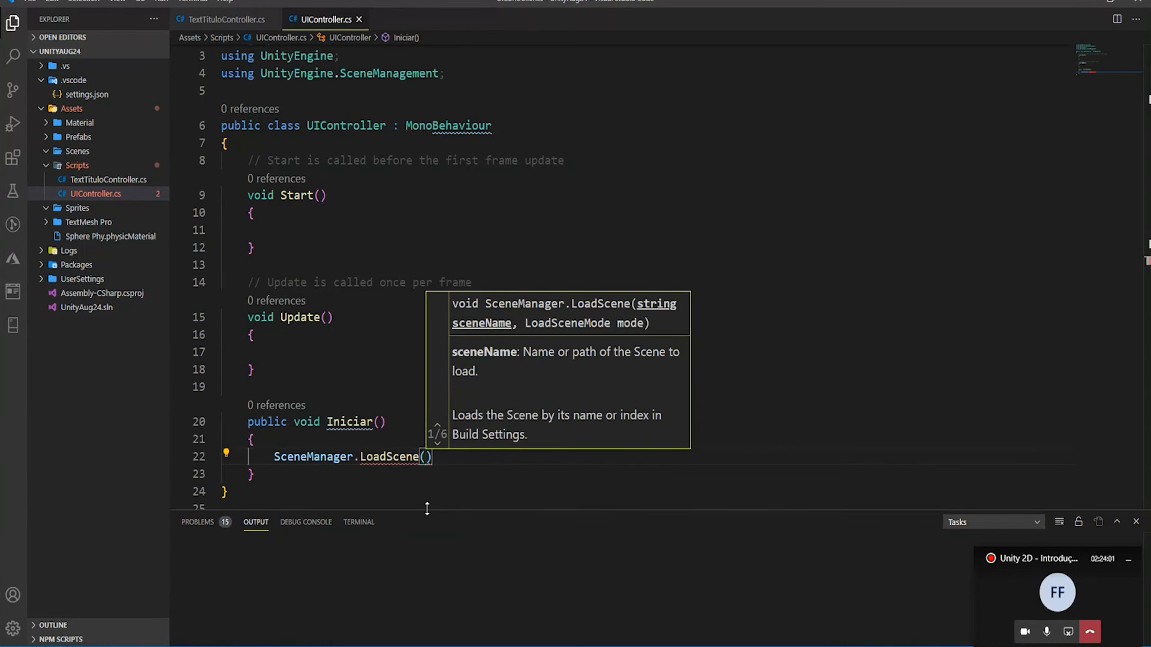
pyautogui.press('Escape')
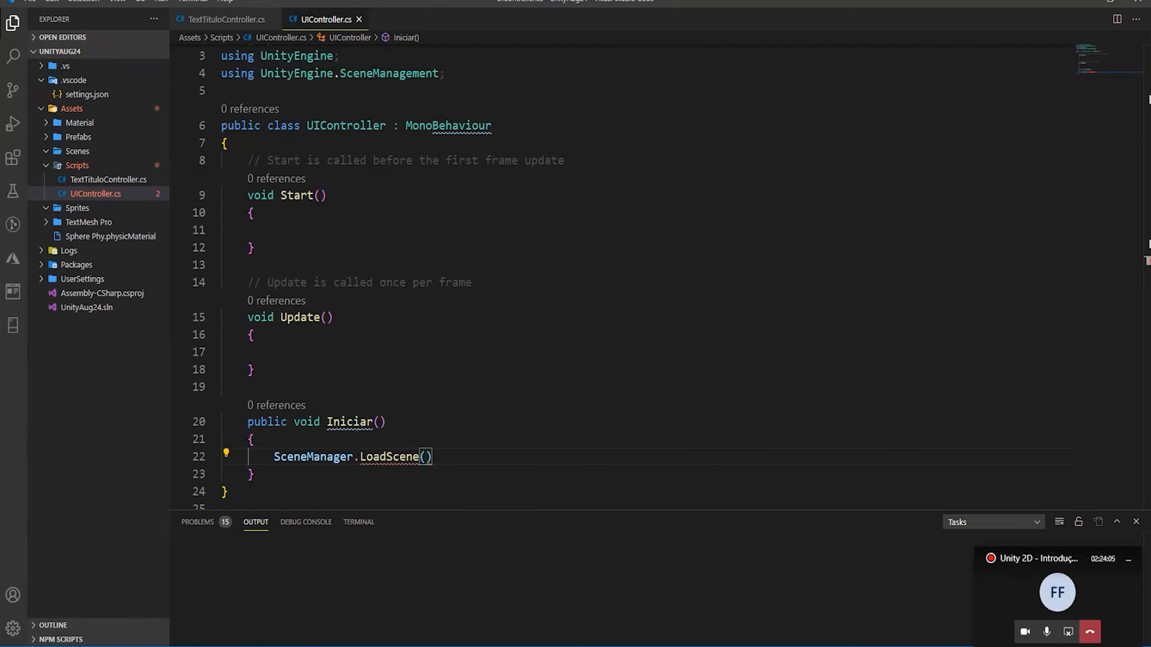
# Switch to Unity to check the Jogo scene asset's name and return to Visual Studio Code.
pyautogui.hotkey('alt', 'Tab')
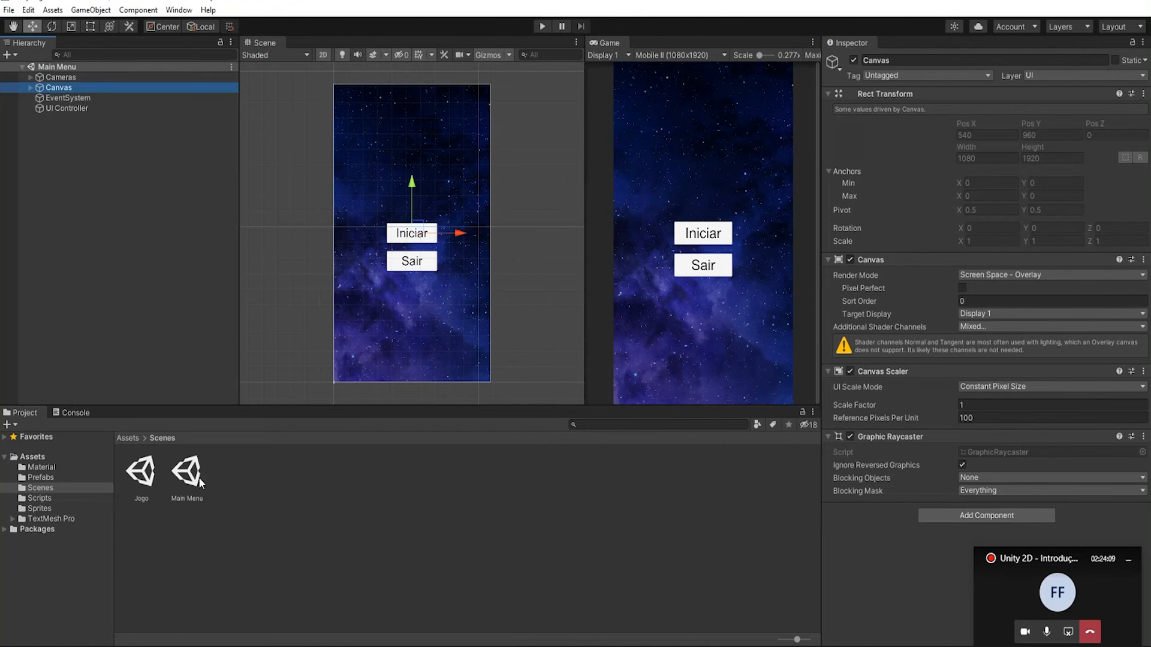
pyautogui.click(154, 501)
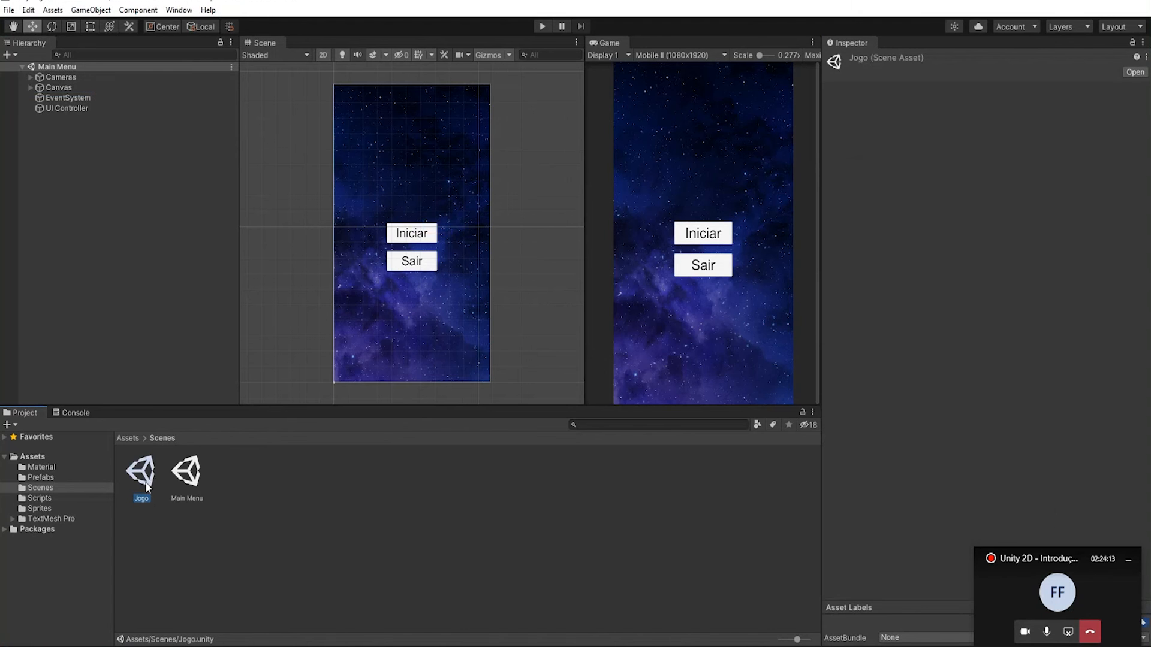
pyautogui.hotkey('alt', 'Tab')
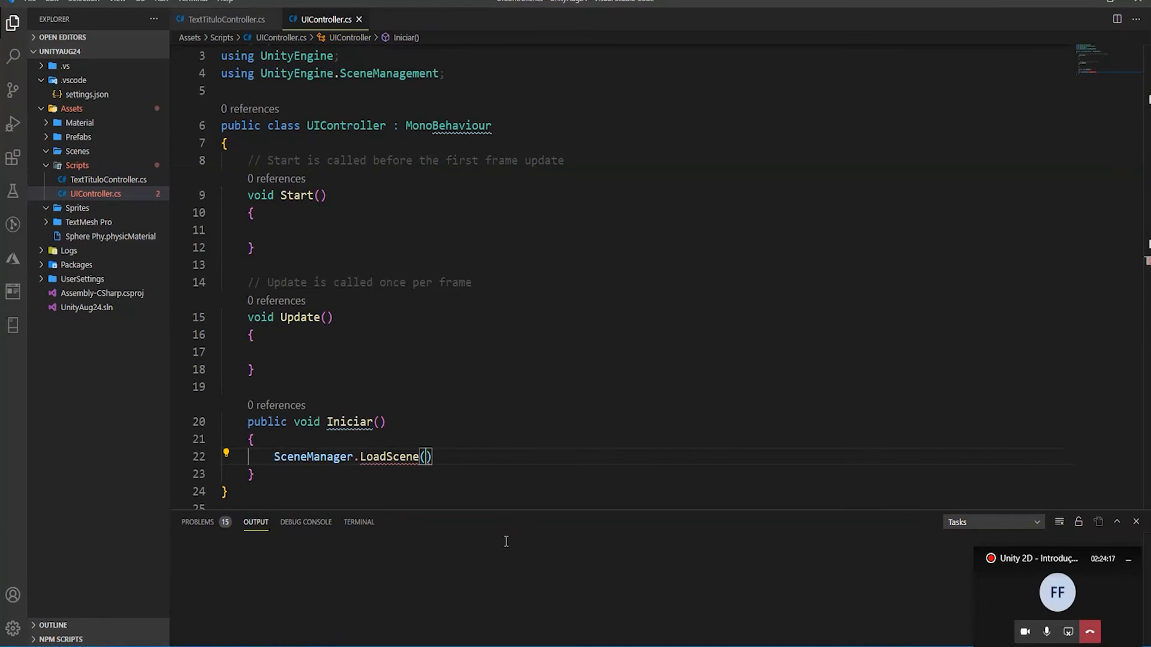
# Pass "Jogo" as the LoadScene argument in the Iniciar method and end the statement with a semicolon.
pyautogui.write('"Jogo"')
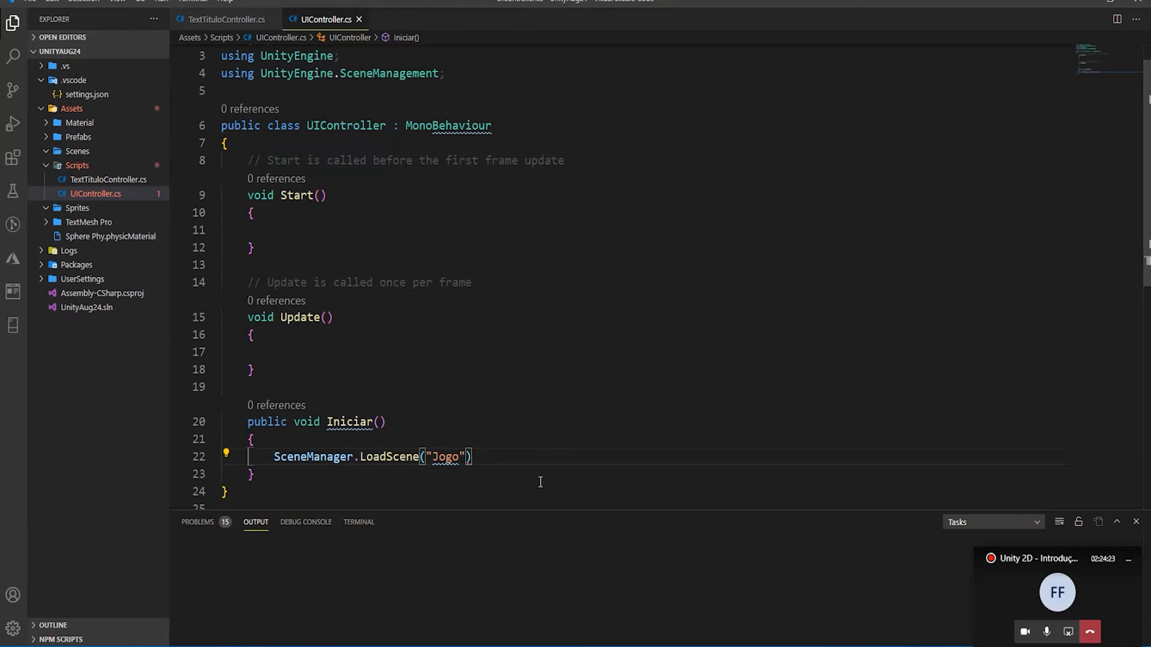
pyautogui.write(');')
pyautogui.moveTo(246, 421); pyautogui.dragTo(273, 475)
pyautogui.click(438, 480)
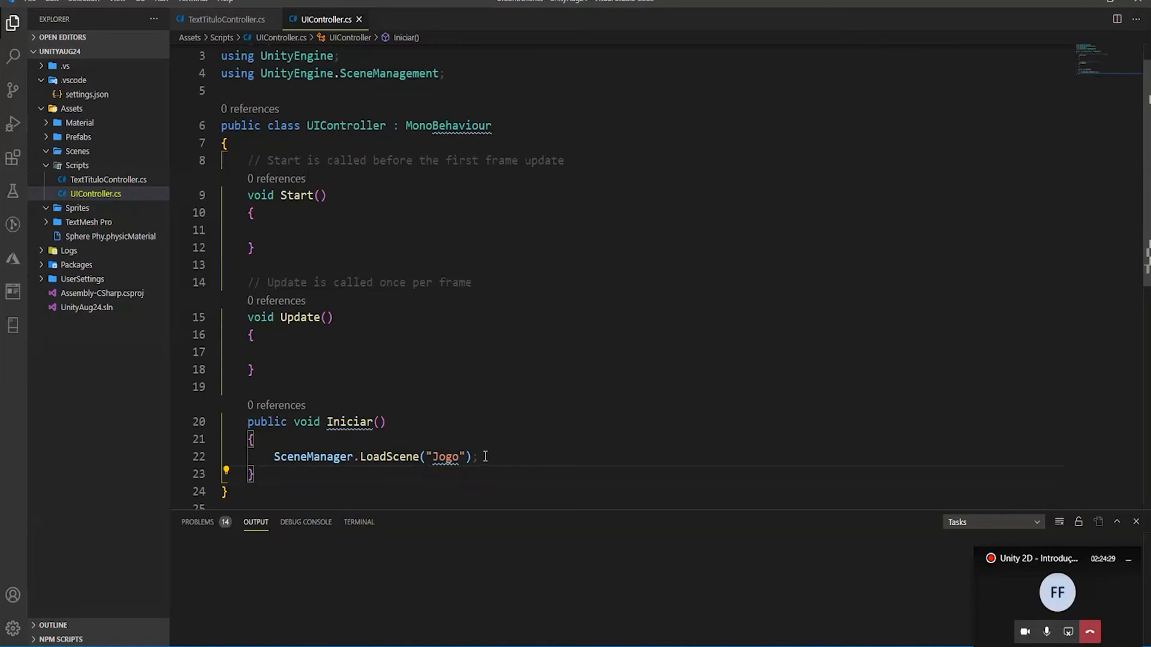
pyautogui.moveTo(485, 456); pyautogui.dragTo(268, 457)
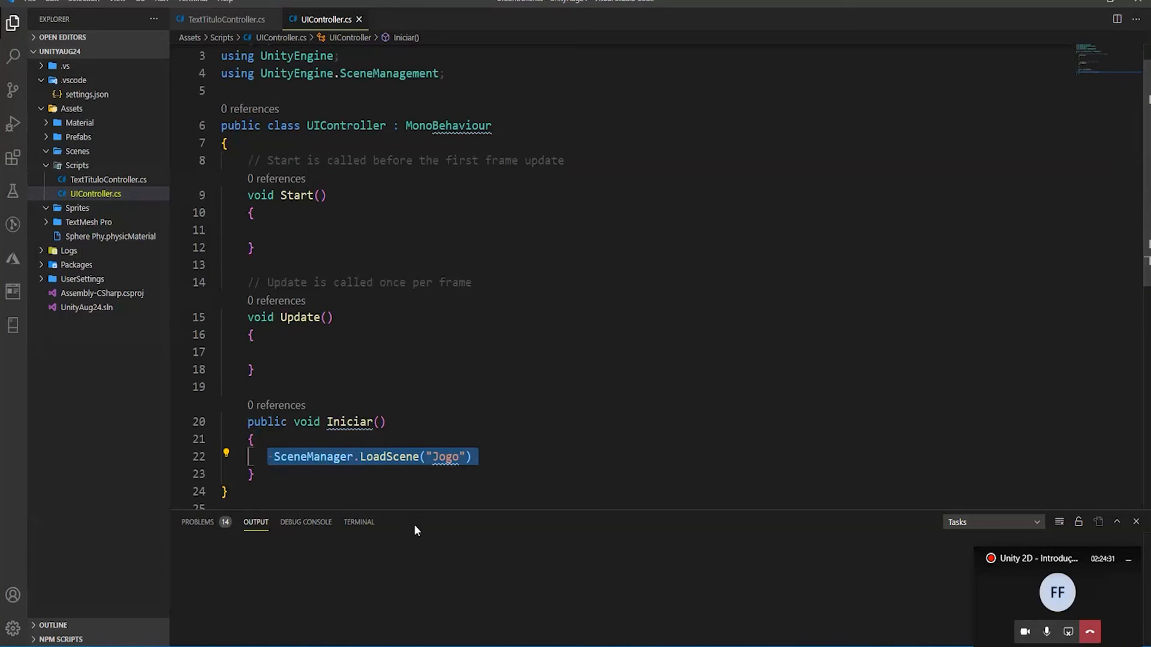
pyautogui.click(509, 516)
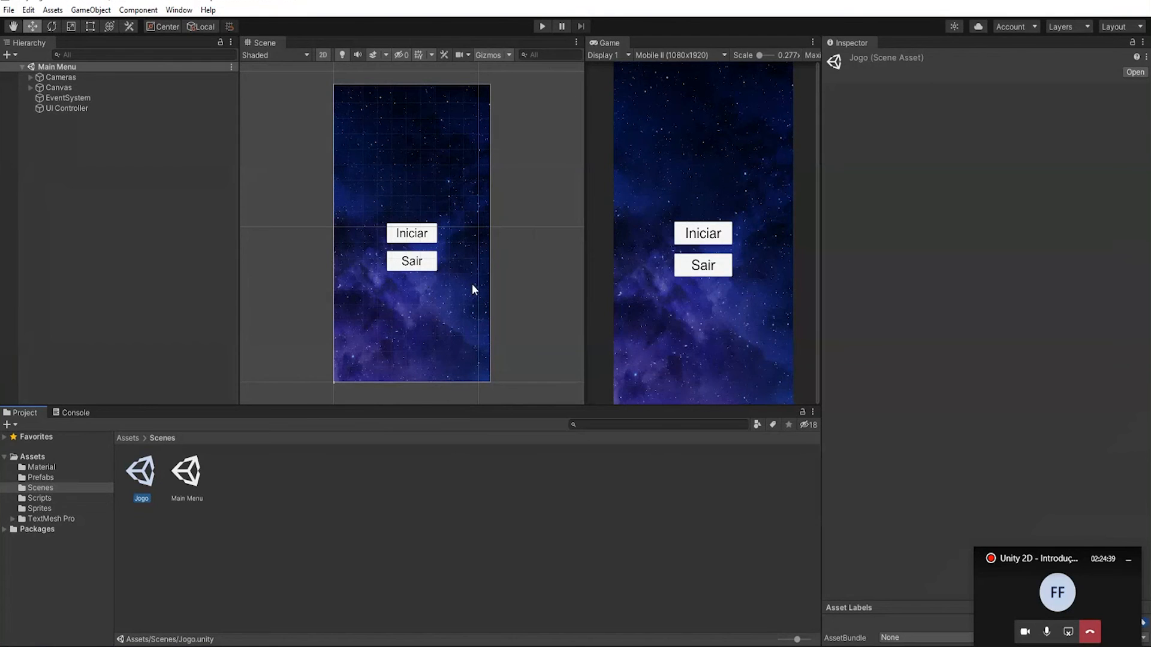
# Switch to Unity, run the Main Menu scene, and test the Iniciar button in the game view.
pyautogui.click(539, 24)
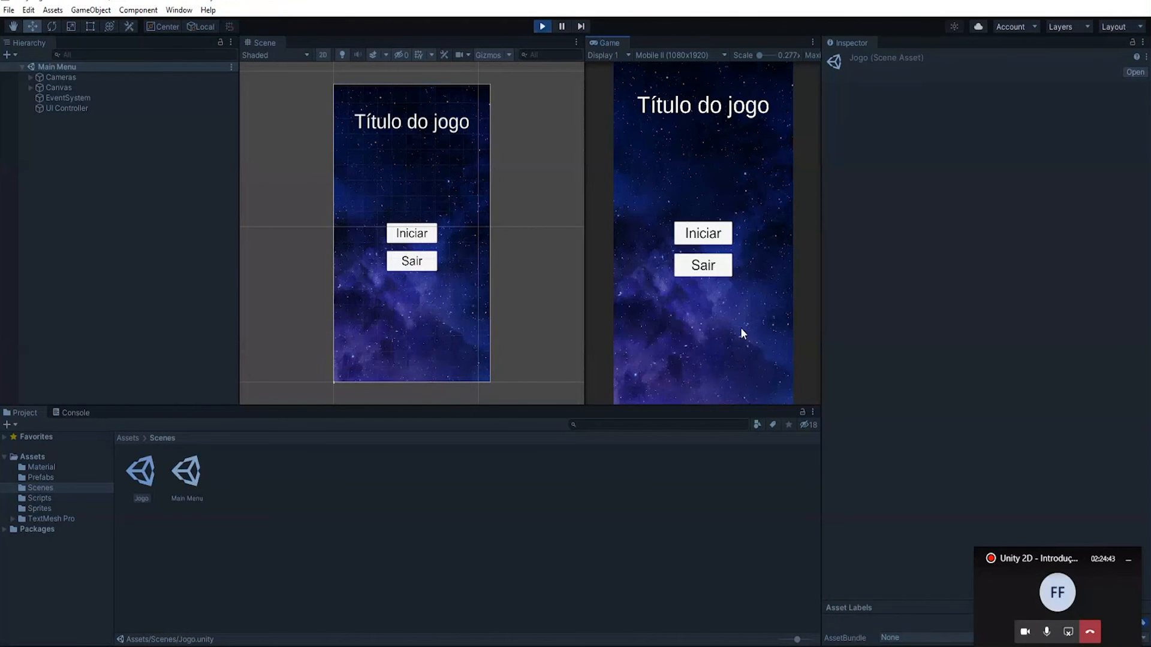
pyautogui.click(711, 239)
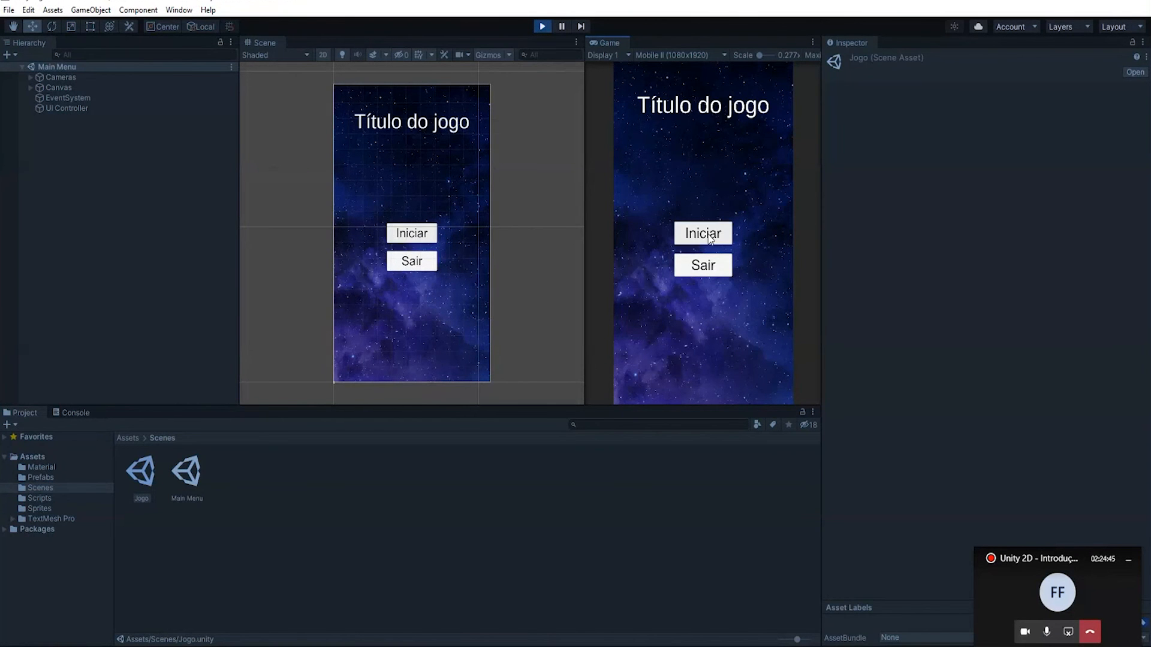
pyautogui.click(710, 239)
# Read the console messages about loading the Jogo scene and stop play mode.
pyautogui.click(120, 646)
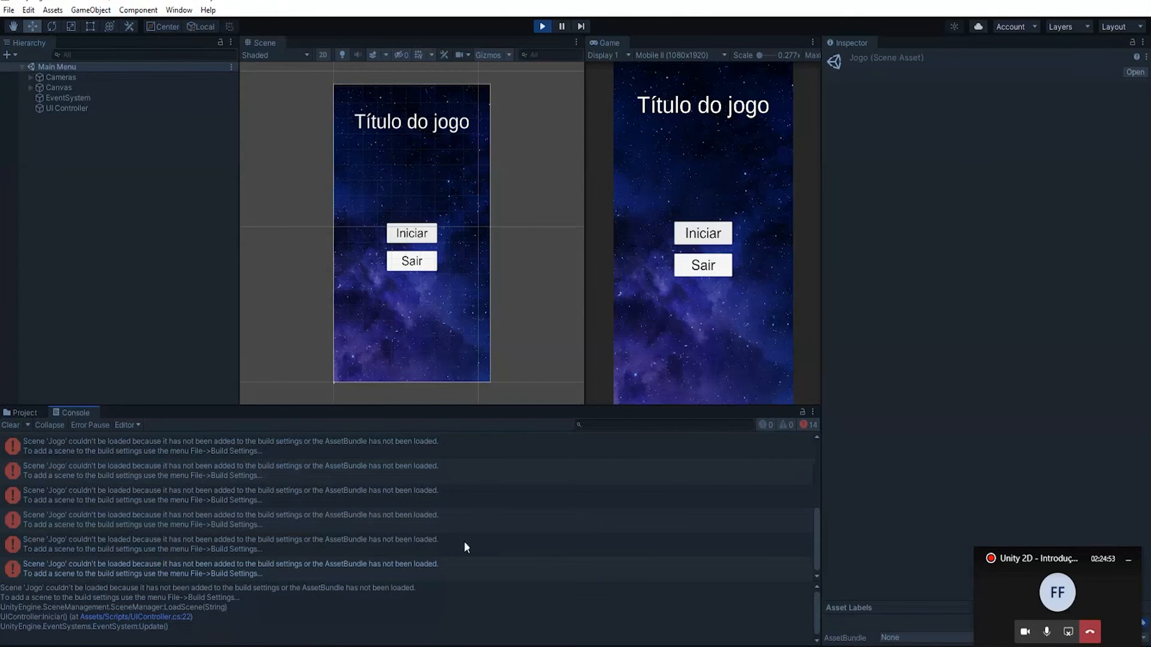
pyautogui.click(32, 414)
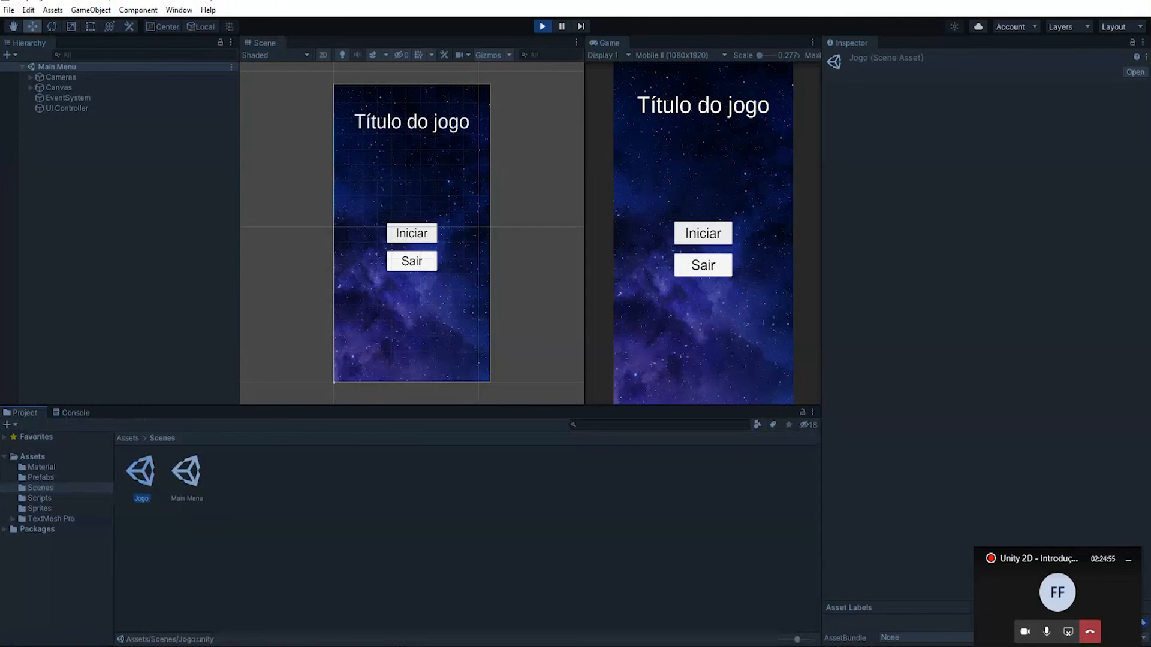
pyautogui.click(352, 646)
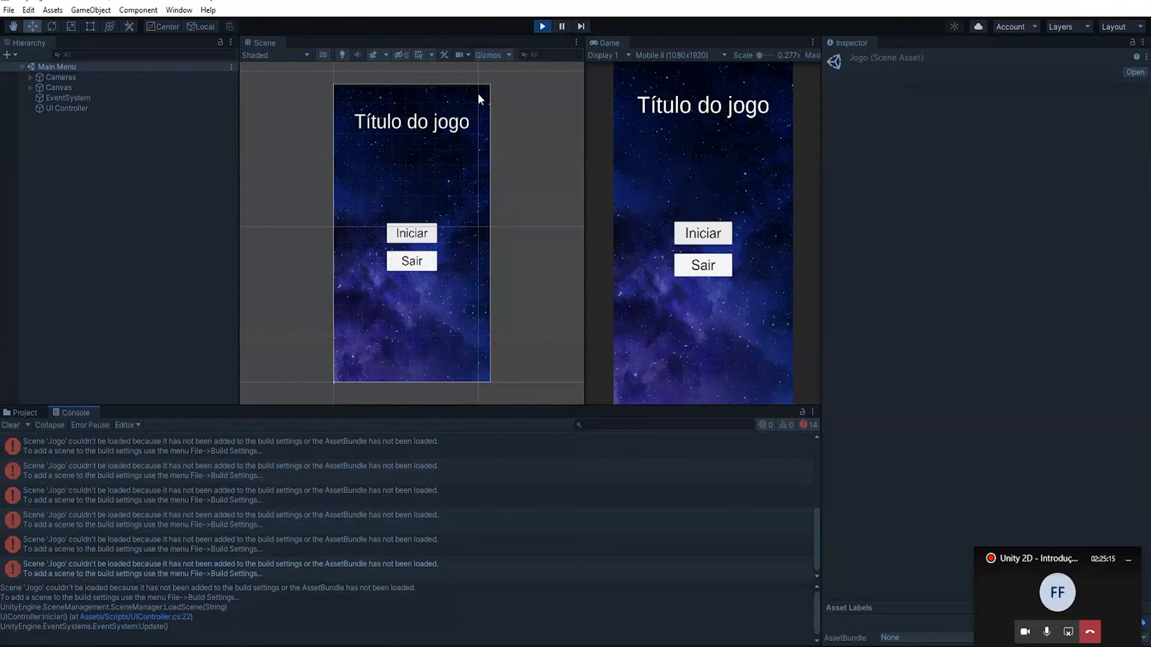
pyautogui.click(543, 26)
# Open the Build Settings and add the Jogo scene from the Scenes folder to Scenes In Build.
pyautogui.click(9, 9)
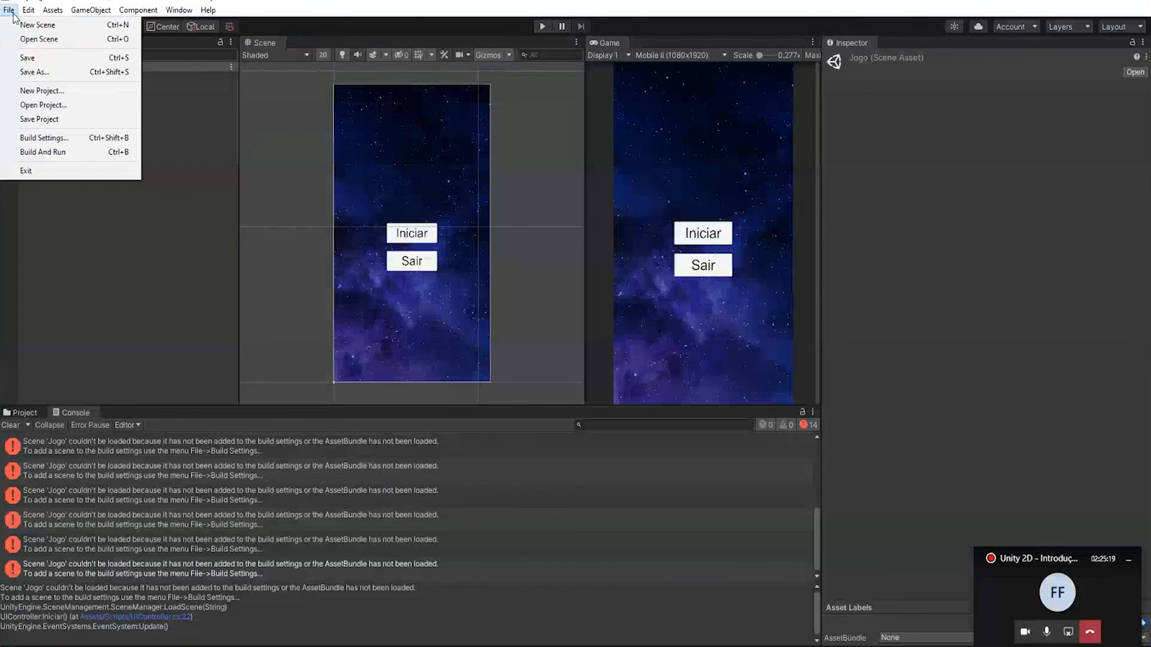
pyautogui.click(70, 139)
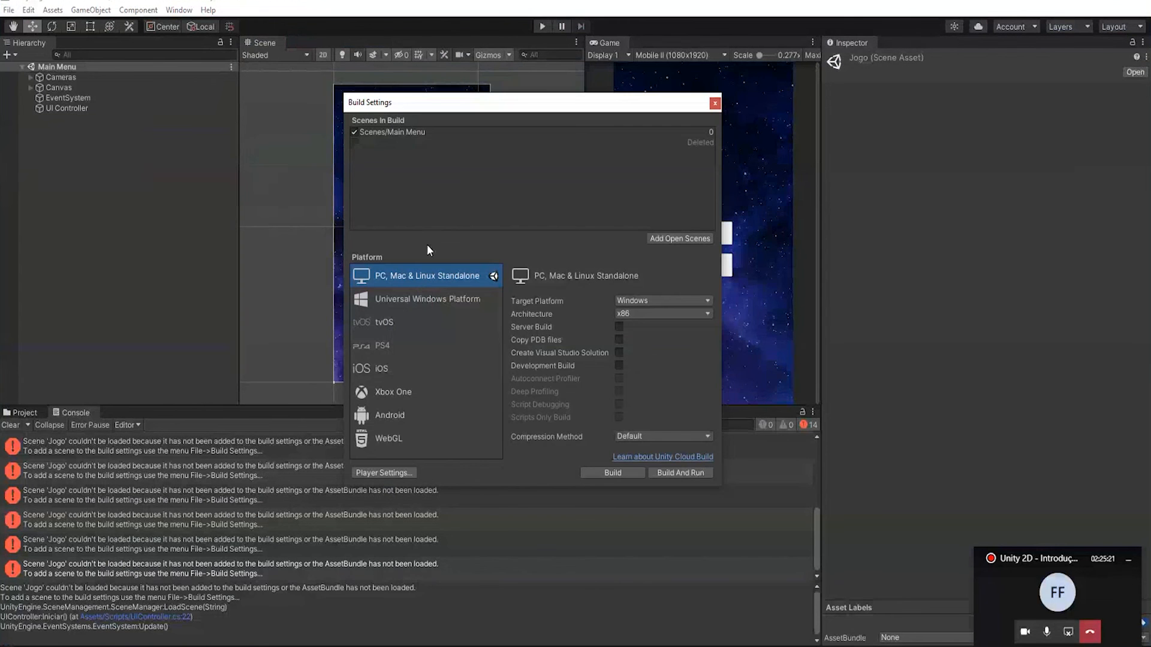
pyautogui.moveTo(476, 109); pyautogui.dragTo(541, 144)
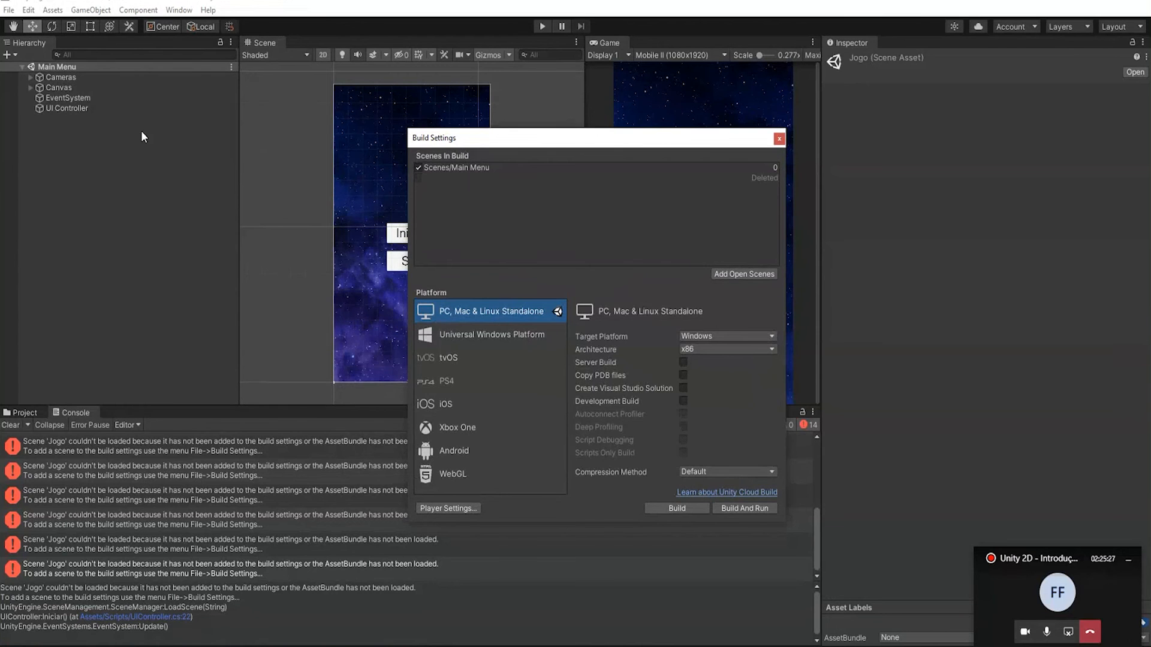
pyautogui.click(32, 412)
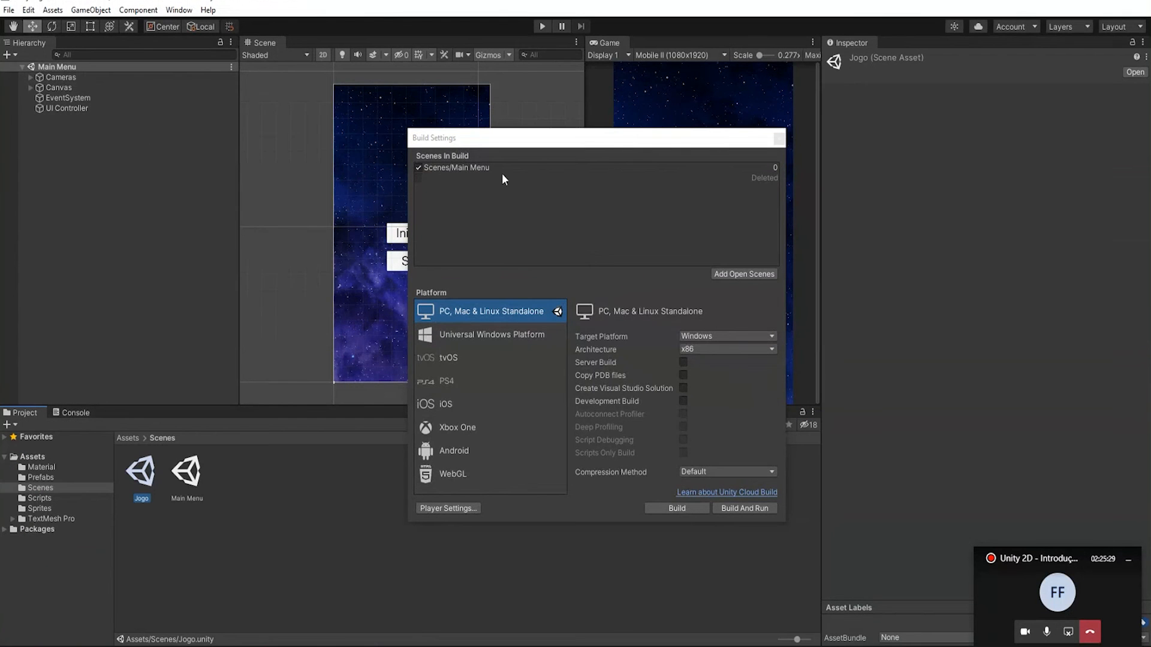
pyautogui.moveTo(512, 148); pyautogui.dragTo(570, 169)
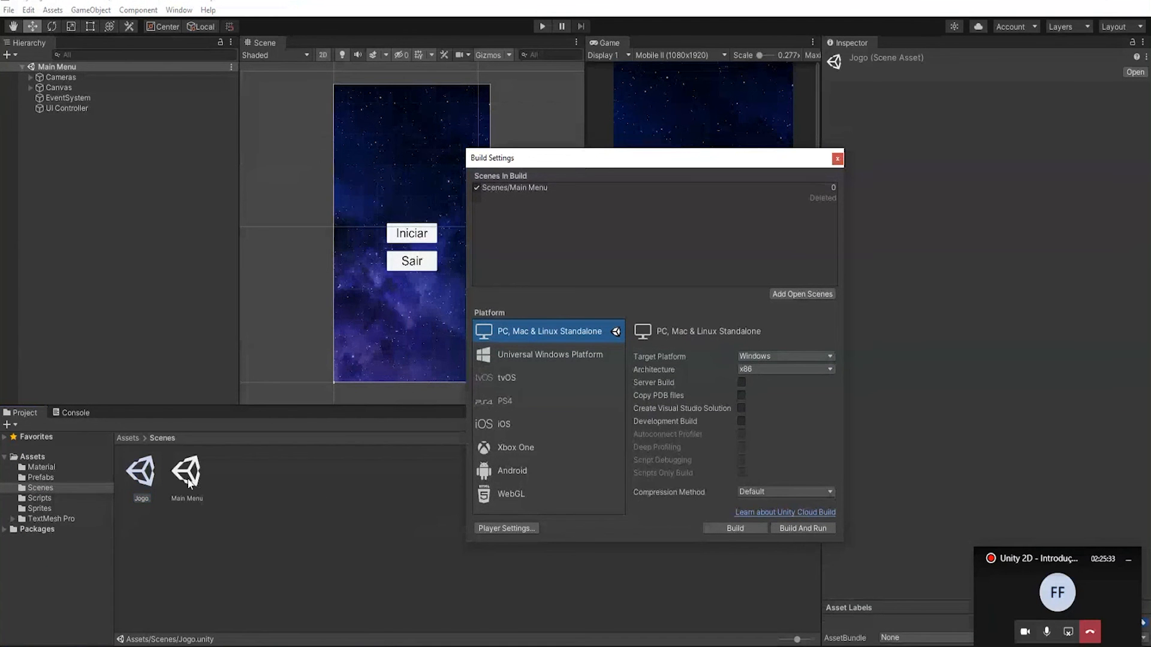
pyautogui.moveTo(141, 483); pyautogui.dragTo(497, 199)
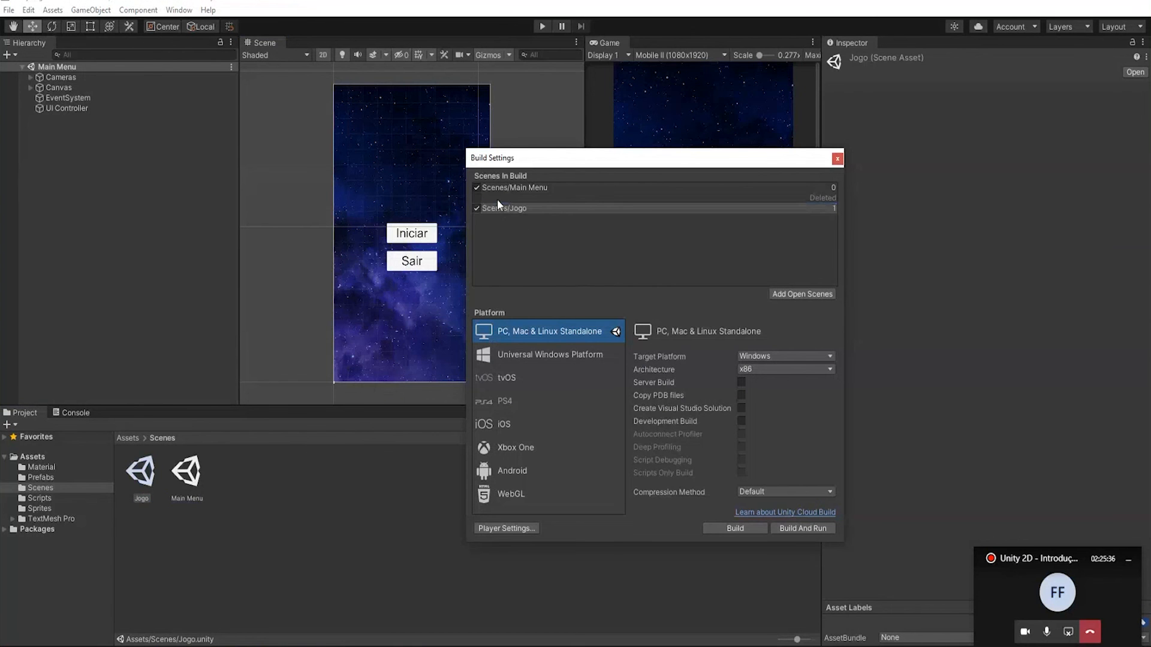
# Remove the deleted scene entry from Scenes In Build, select the Jogo scene entry, and close the Build Settings.
pyautogui.click(789, 200)
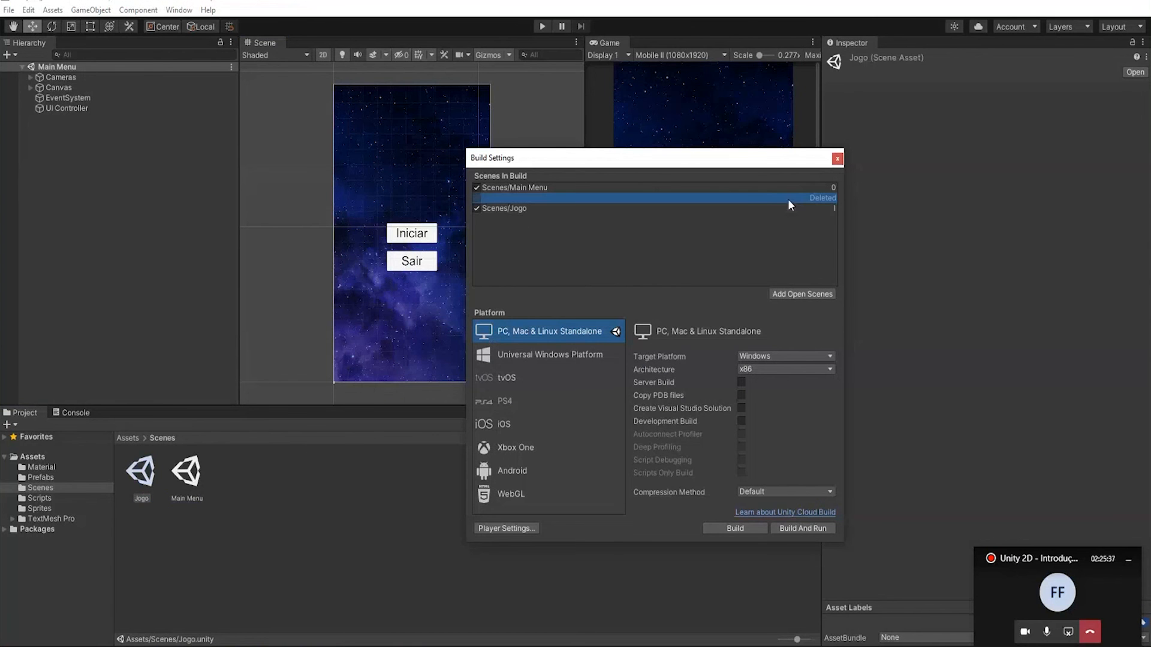
pyautogui.rightClick(672, 193)
pyautogui.click(681, 203)
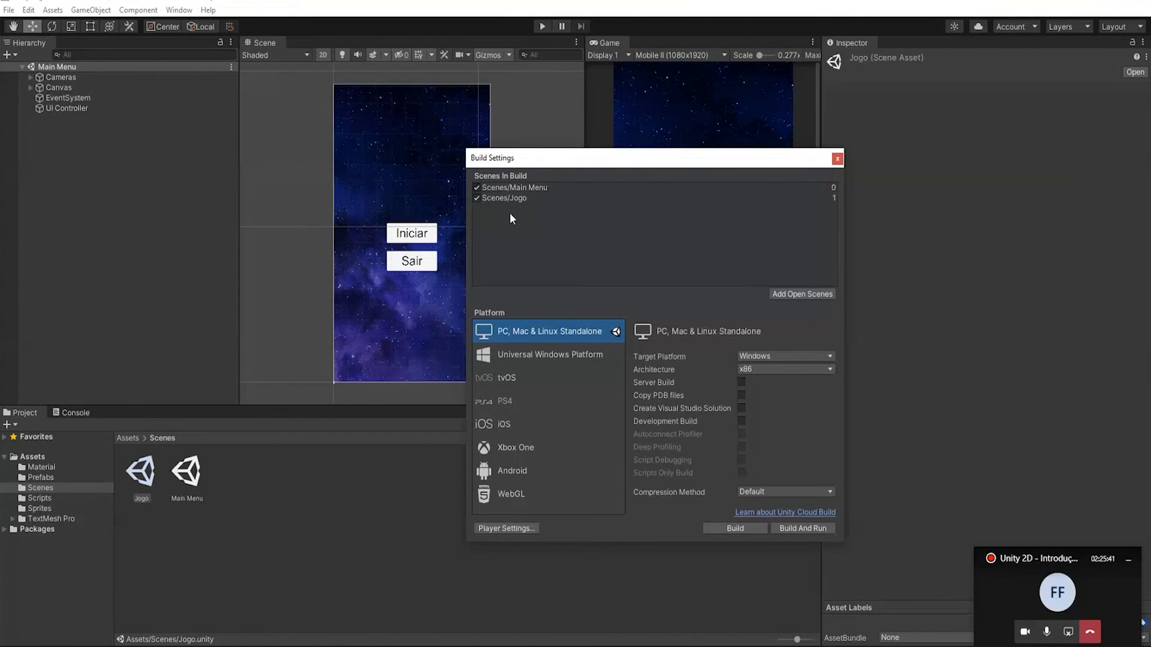
pyautogui.moveTo(632, 162); pyautogui.dragTo(461, 150)
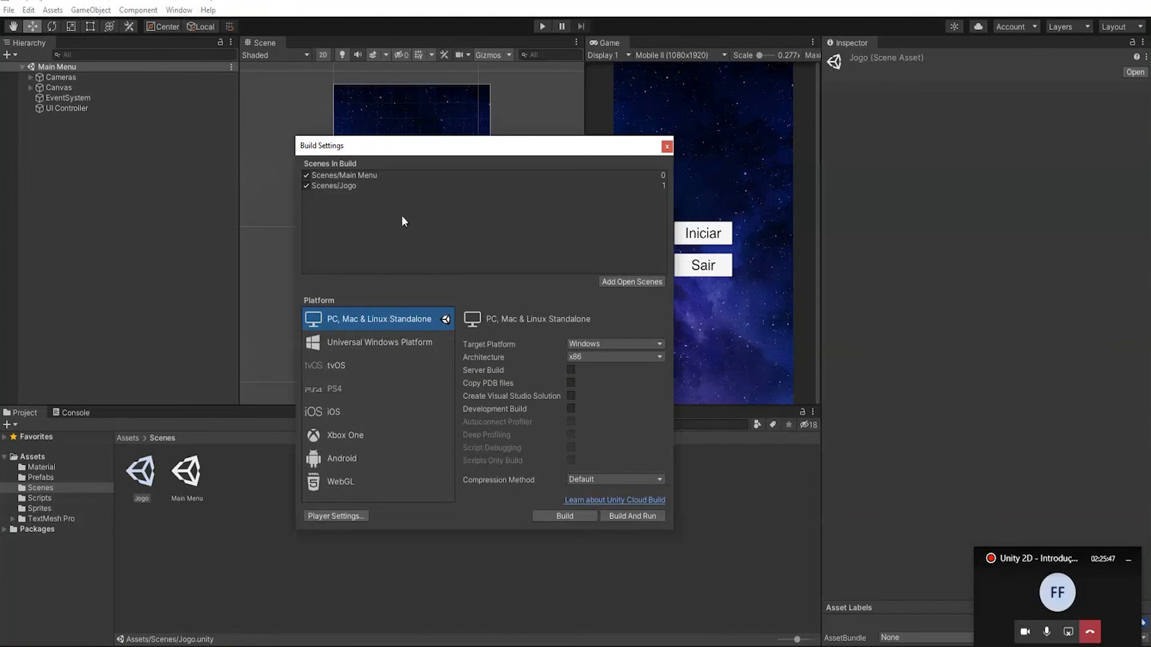
pyautogui.click(353, 191)
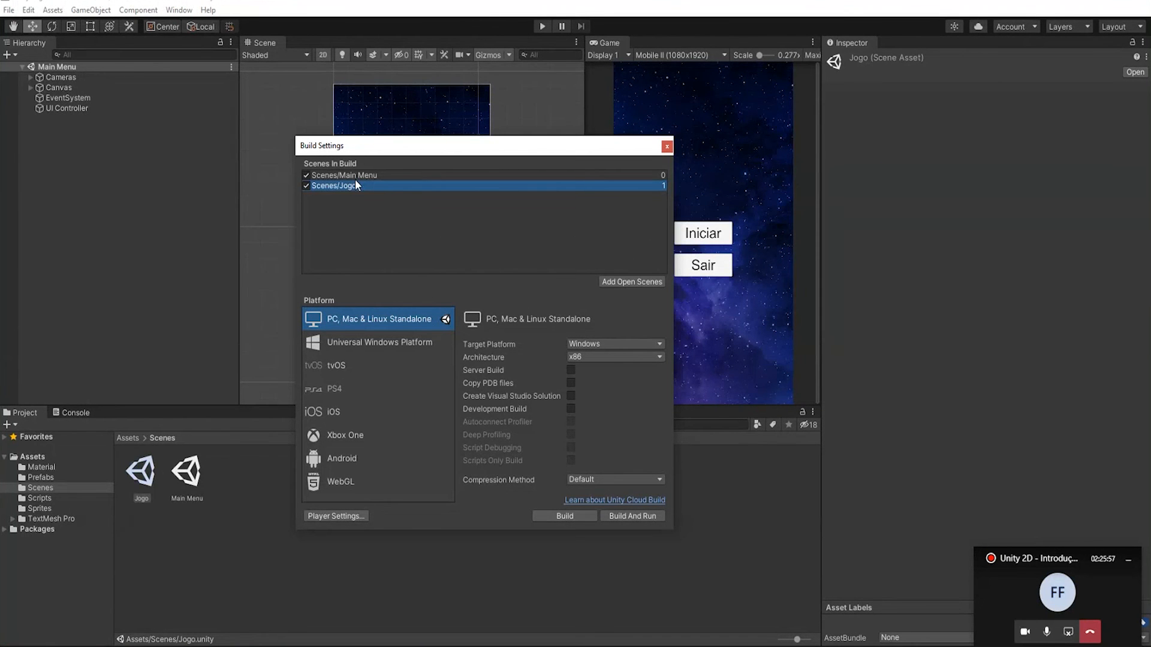
pyautogui.click(667, 146)
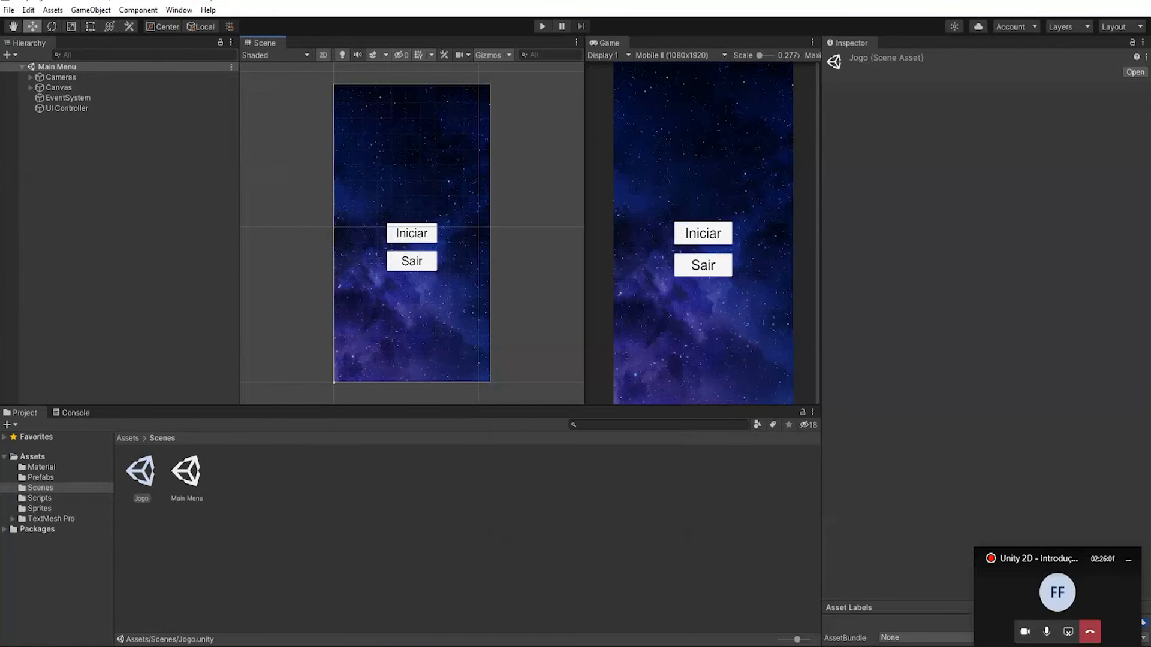
# Switch to Visual Studio Code, try scene index 1 as the LoadScene argument in Iniciar, and undo the replacement.
pyautogui.hotkey('alt', 'Tab')
pyautogui.click(501, 457)
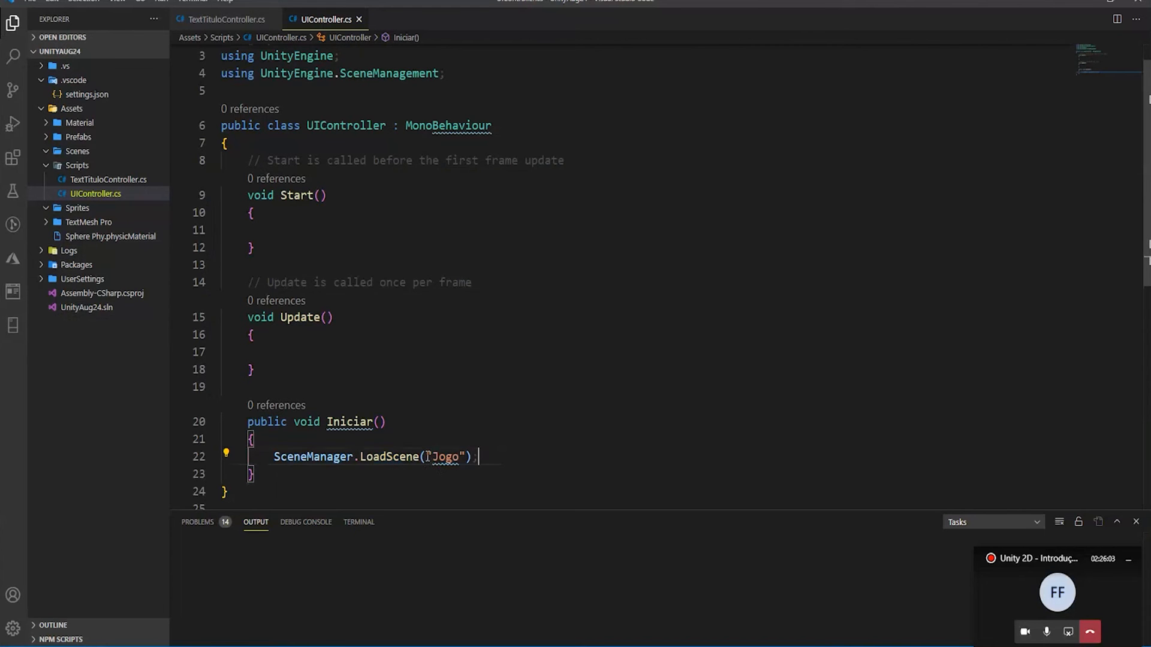
pyautogui.moveTo(426, 457); pyautogui.dragTo(471, 456)
pyautogui.write('1')
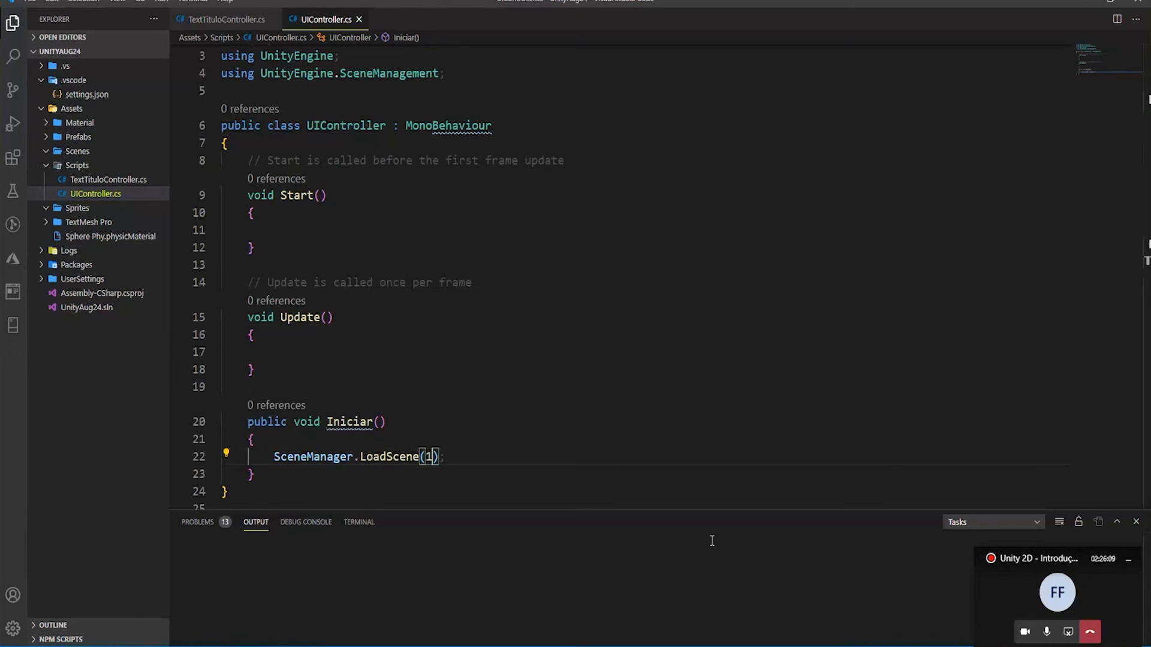
pyautogui.hotkey('ctrl', 'z')
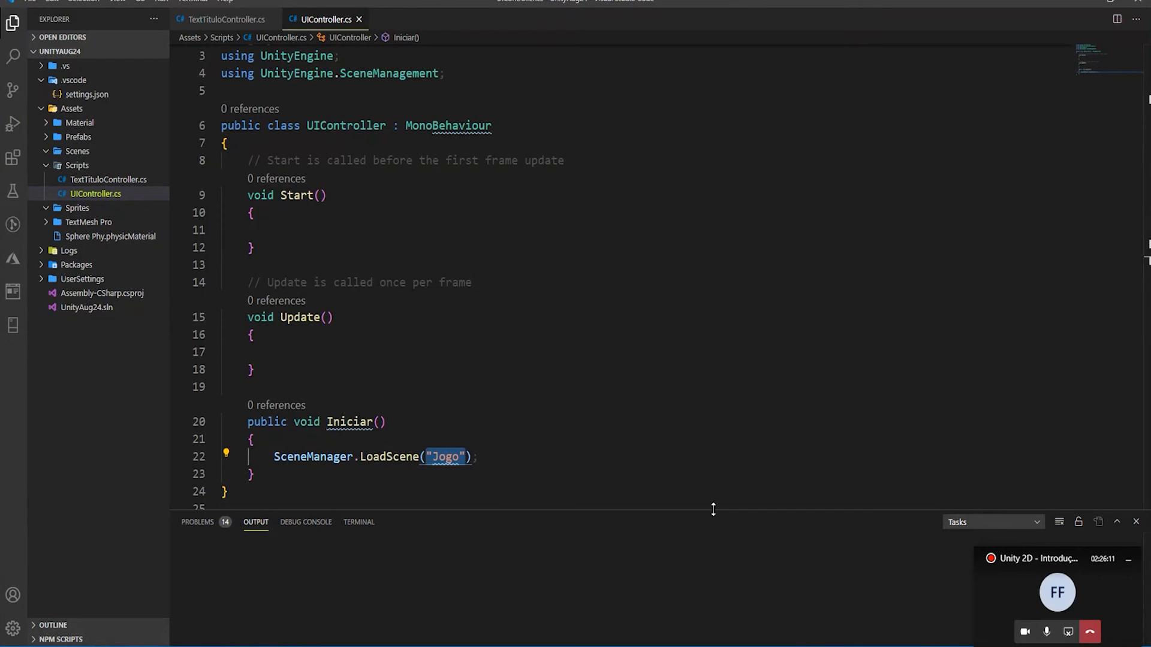
# Switch to Unity and examine the On Click event of ButtonIniciar under the Canvas.
pyautogui.hotkey('alt', 'Tab')
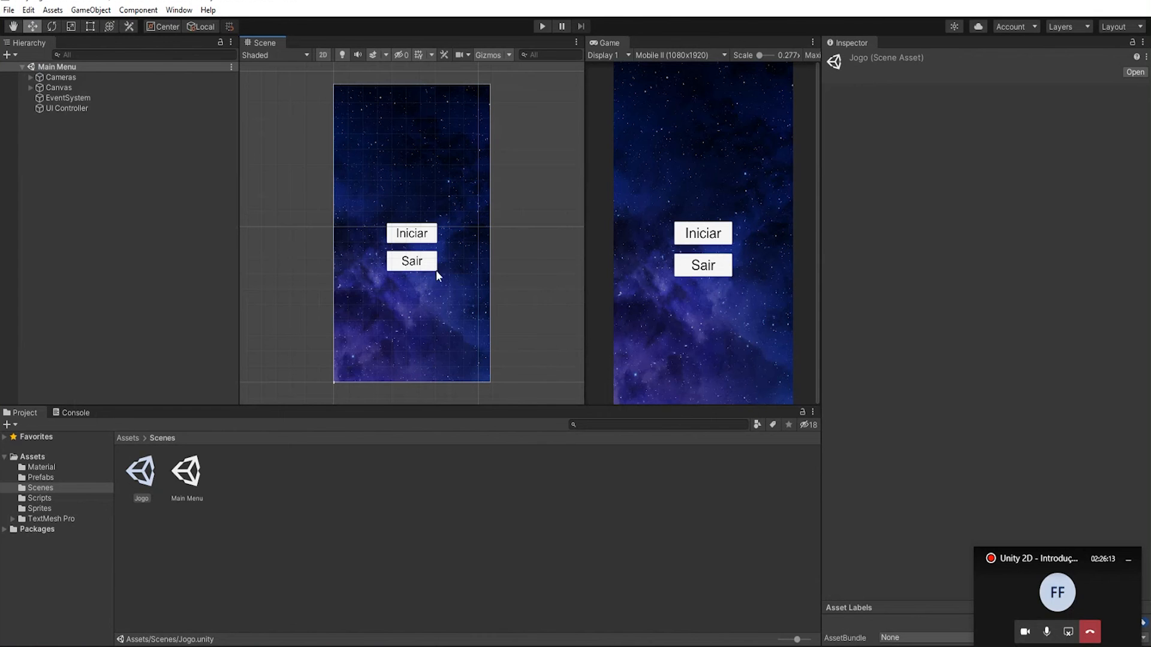
pyautogui.click(31, 88)
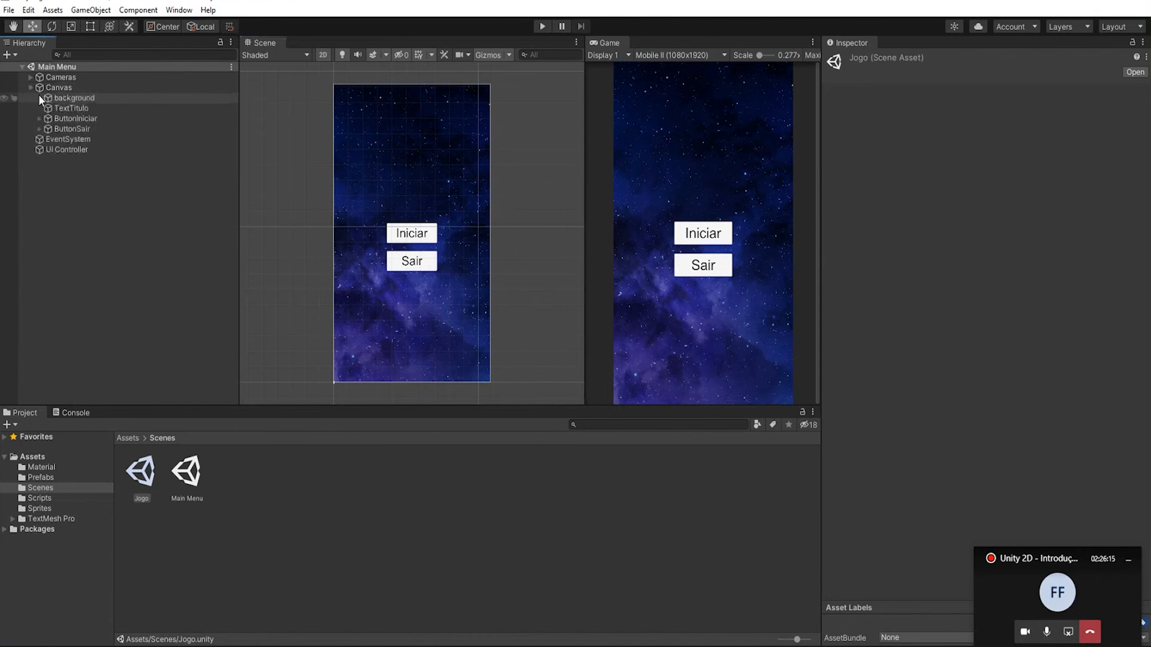
pyautogui.click(84, 119)
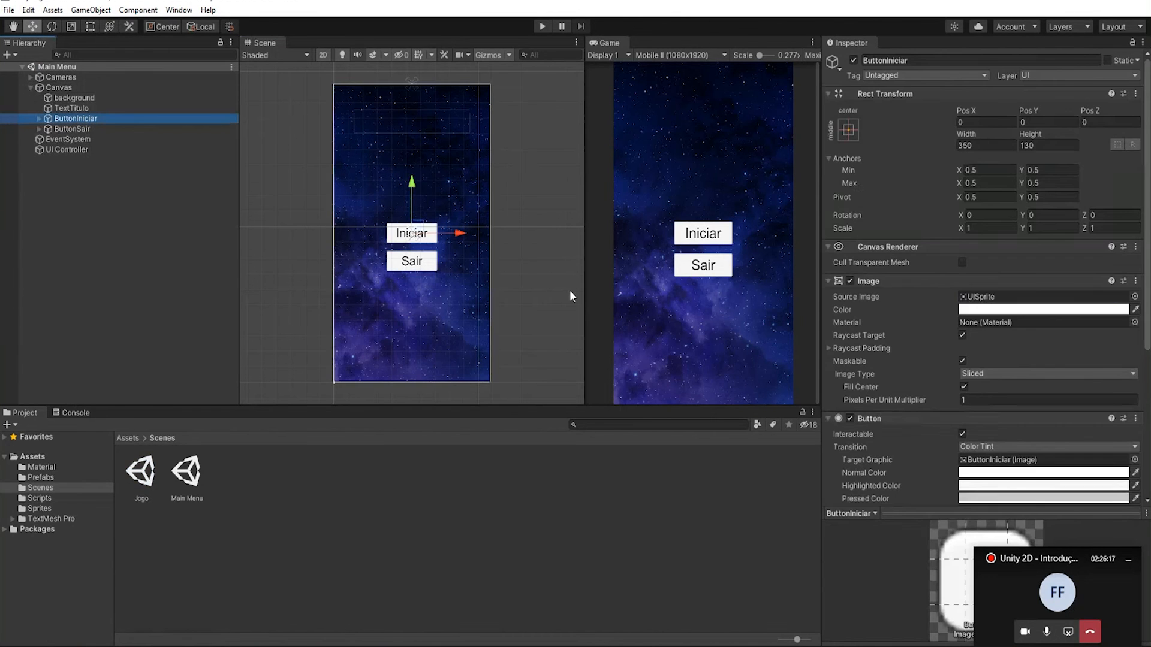
pyautogui.scroll(-5, 954, 418)
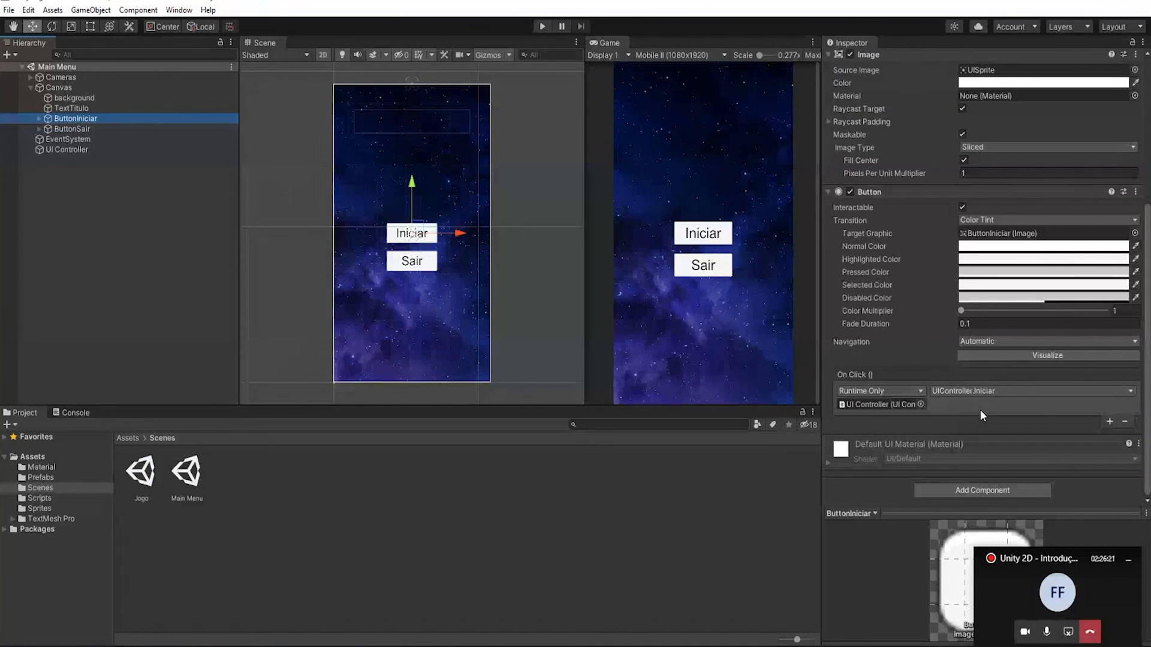
# Run the Main Menu scene, test the Iniciar button, inspect the loaded scene's hierarchy, and stop play mode.
pyautogui.click(541, 26)
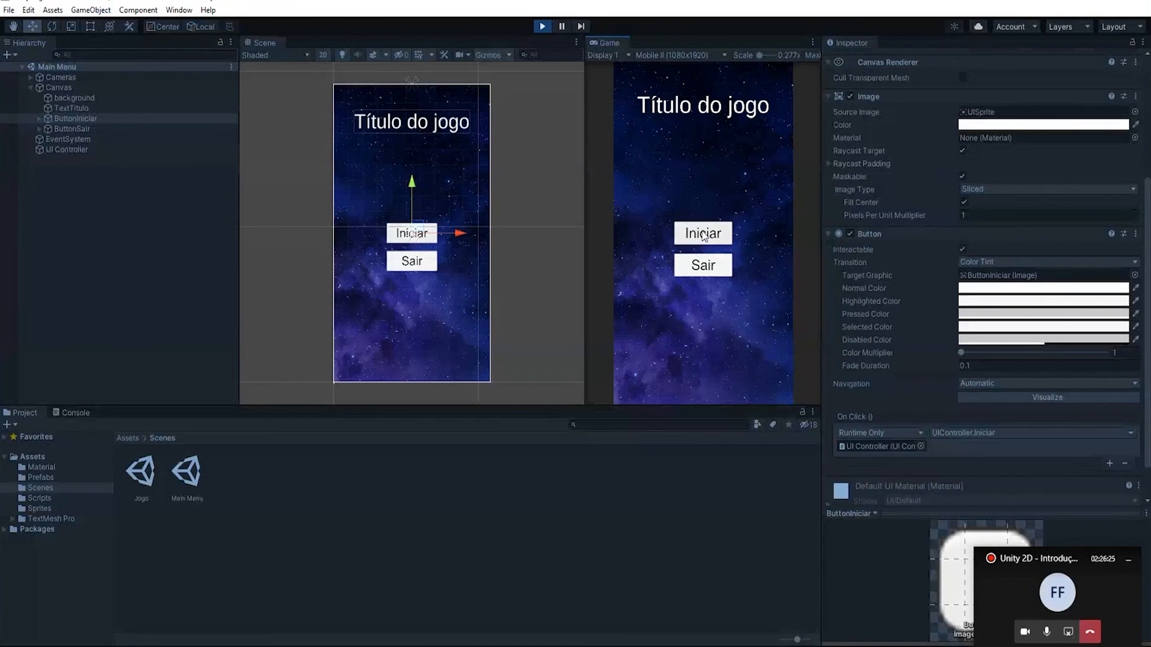
pyautogui.click(707, 234)
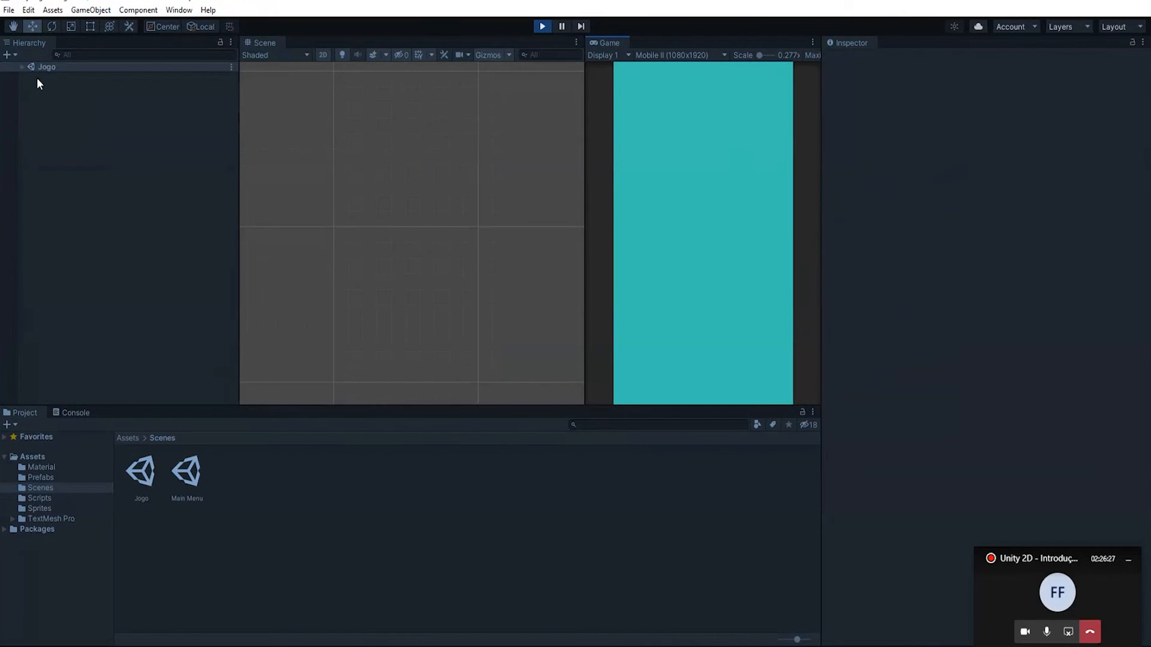
pyautogui.click(22, 67)
pyautogui.click(543, 25)
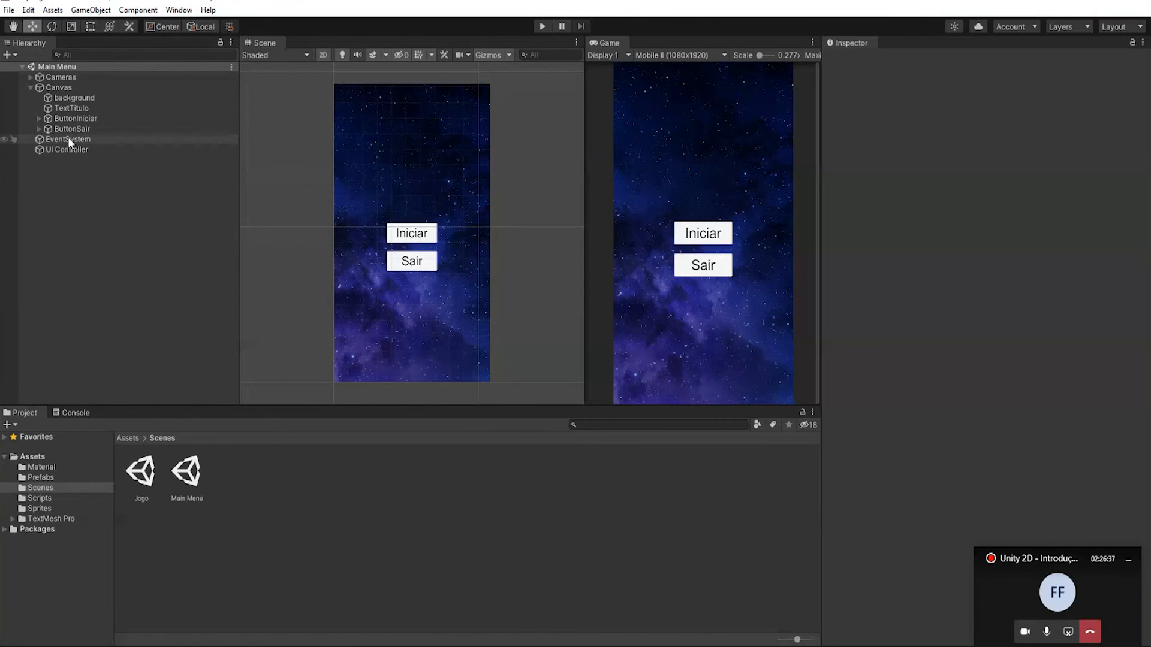
# Check ButtonIniciar's On Click event, switch to Visual Studio Code, and add a string parameter nomeCena to the Iniciar method.
pyautogui.click(77, 119)
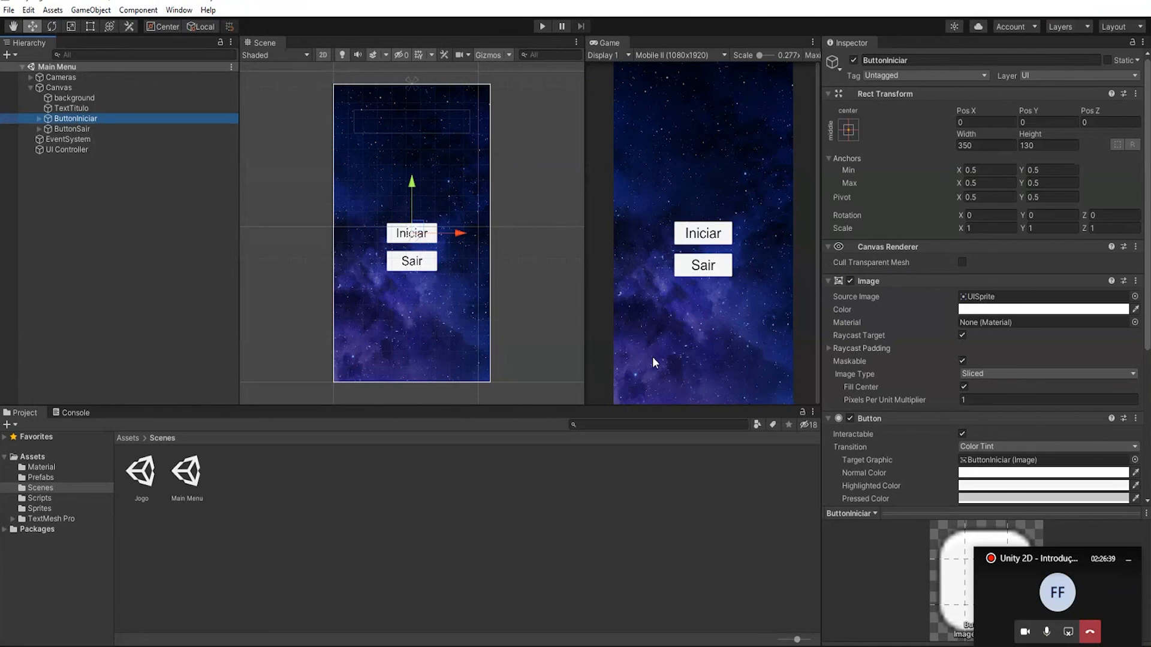
pyautogui.scroll(-5, 1037, 456)
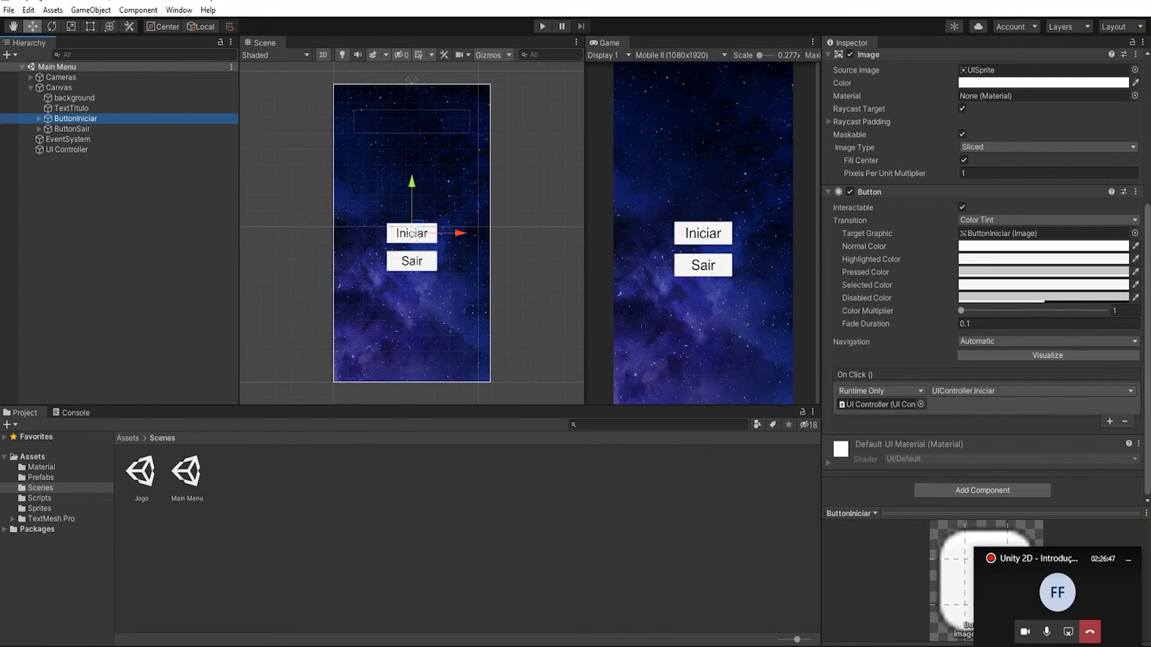
pyautogui.hotkey('alt', 'Tab')
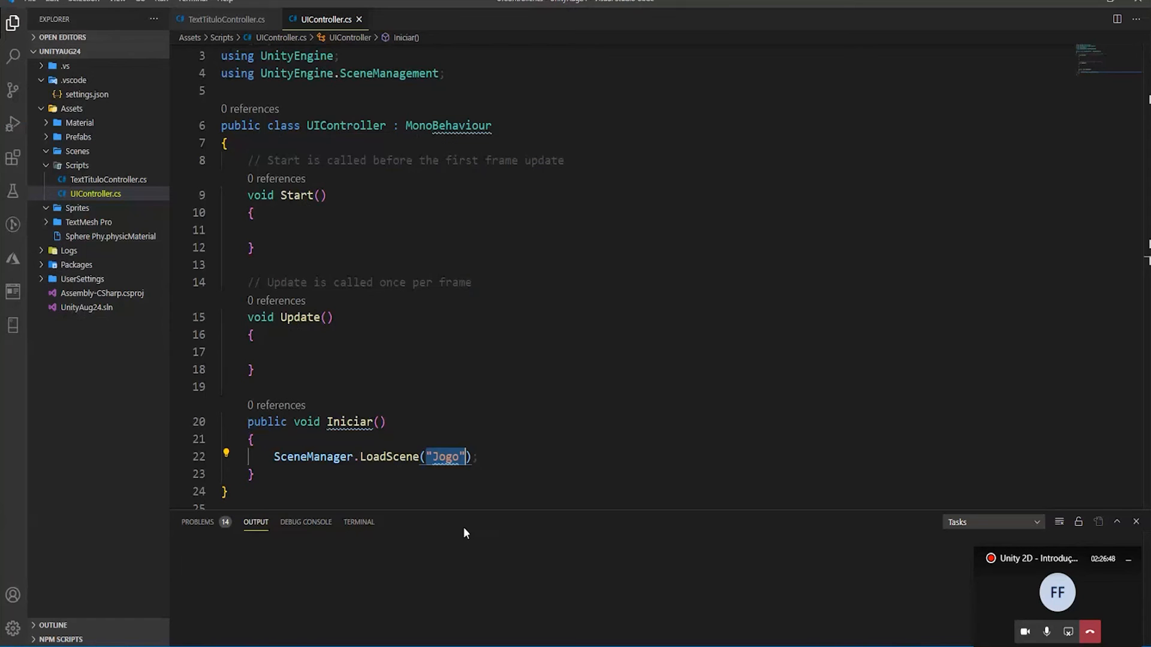
pyautogui.click(381, 422)
pyautogui.write('string')
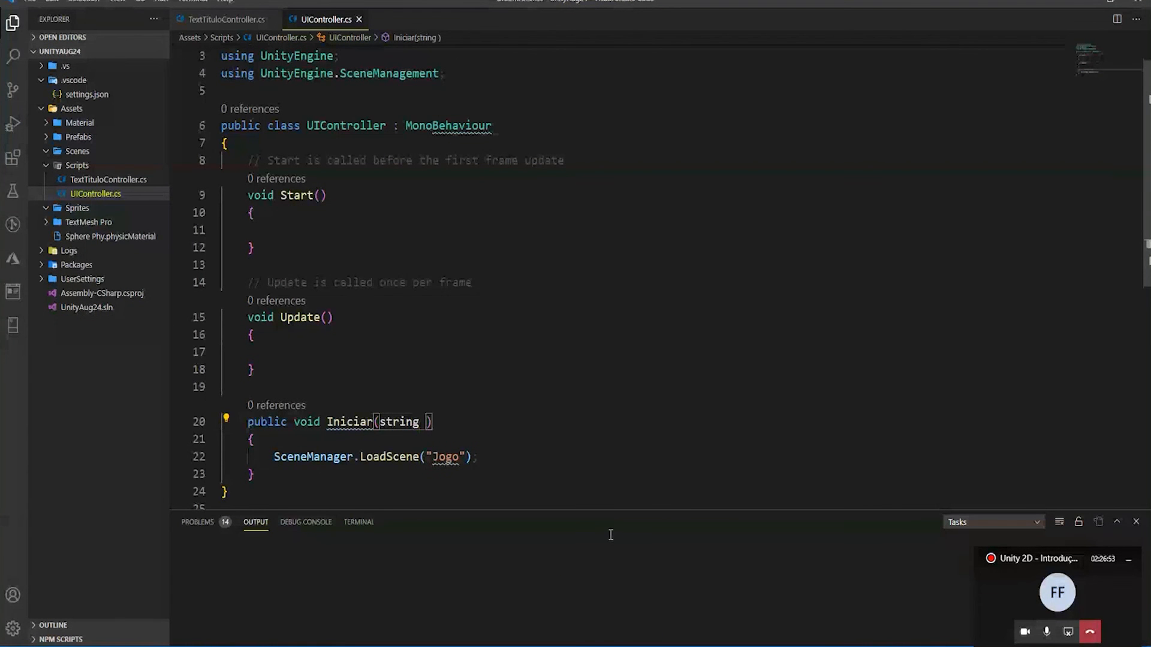
pyautogui.write(' nome')
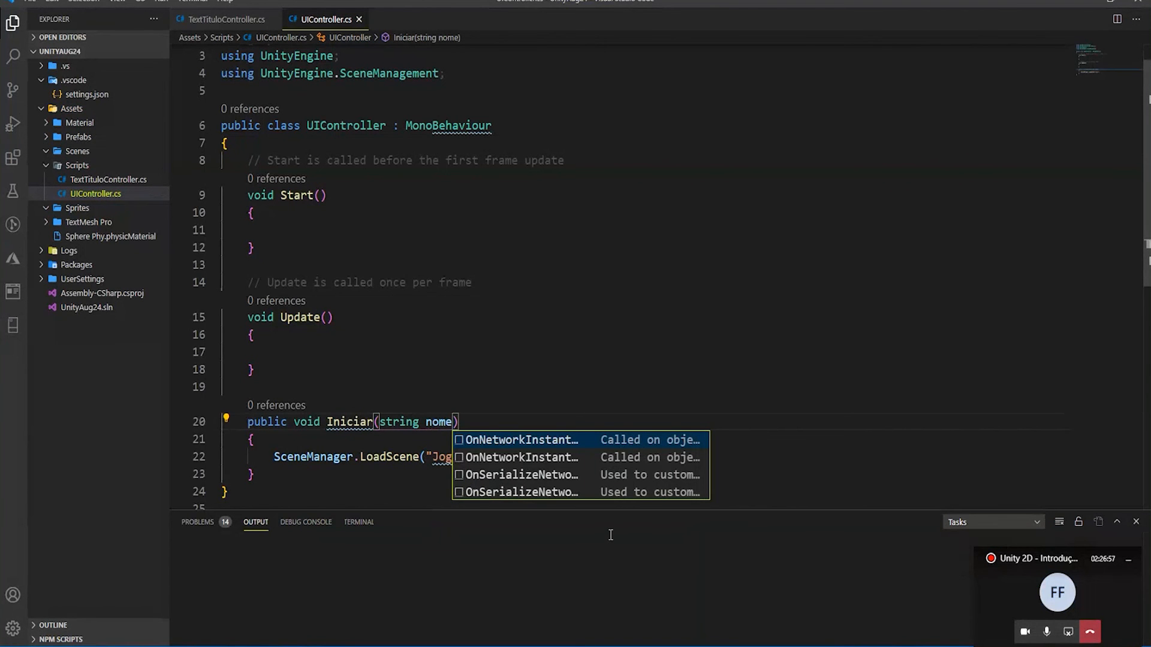
pyautogui.write('cen')
pyautogui.press('BackSpace')
pyautogui.press('BackSpace')
pyautogui.press('BackSpace')
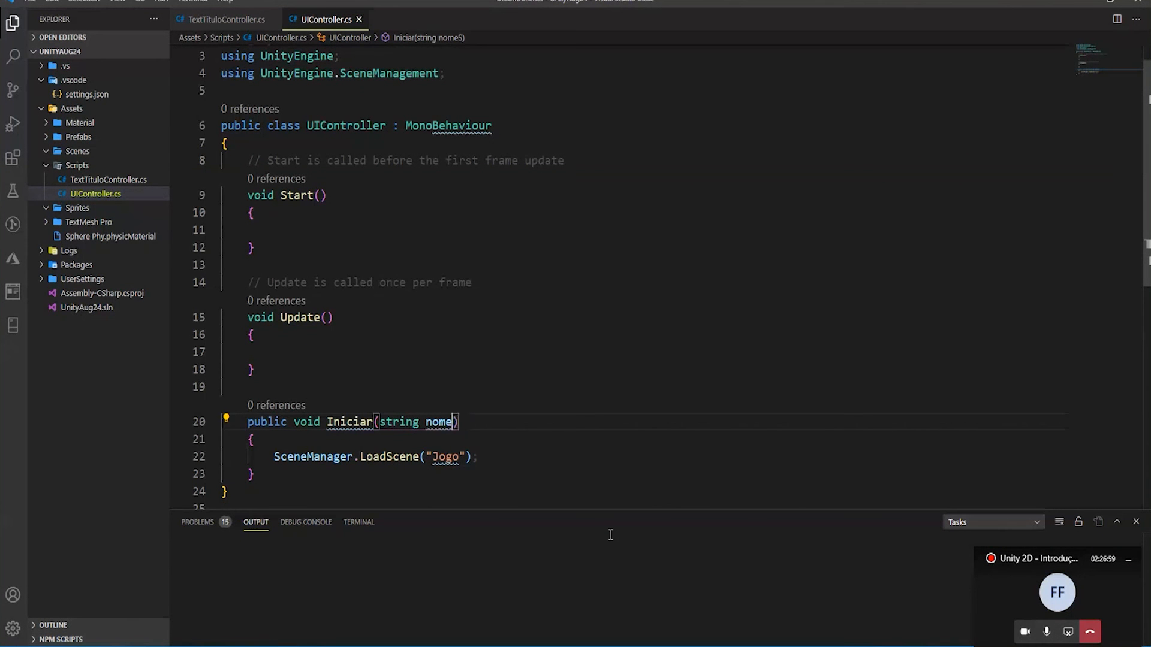
pyautogui.write('Cena')
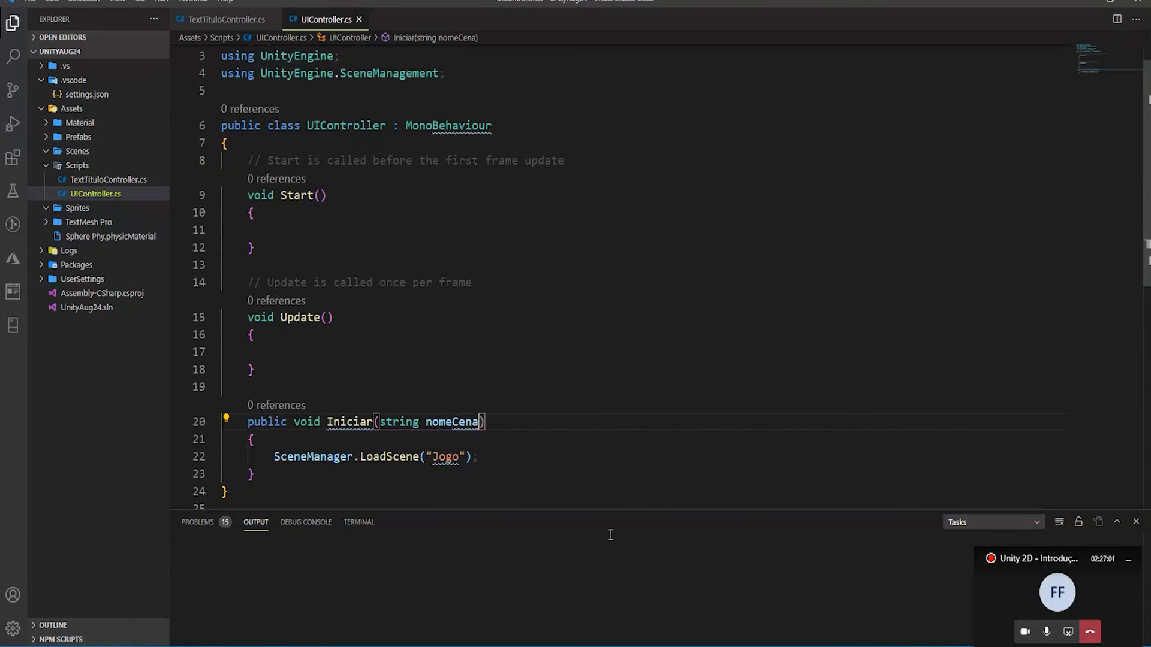
# Replace the "Jogo" literal in Iniciar's LoadScene call with the nomeCena parameter.
pyautogui.press('Down')
pyautogui.press('Down')
pyautogui.press('Left')
pyautogui.press('Left')
pyautogui.hotkey('shift', 'Left')
pyautogui.hotkey('shift', 'Left')
pyautogui.hotkey('shift', 'Left')
pyautogui.hotkey('shift', 'Left')
pyautogui.hotkey('shift', 'Left')
pyautogui.hotkey('shift', 'Left')
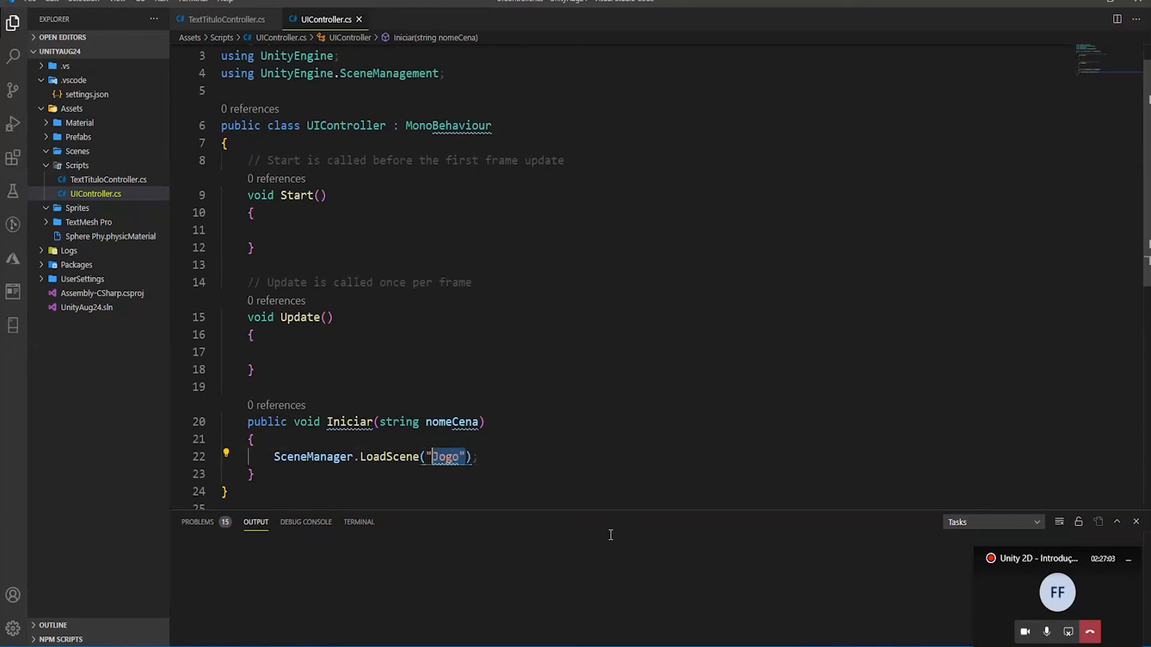
pyautogui.press('BackSpace')
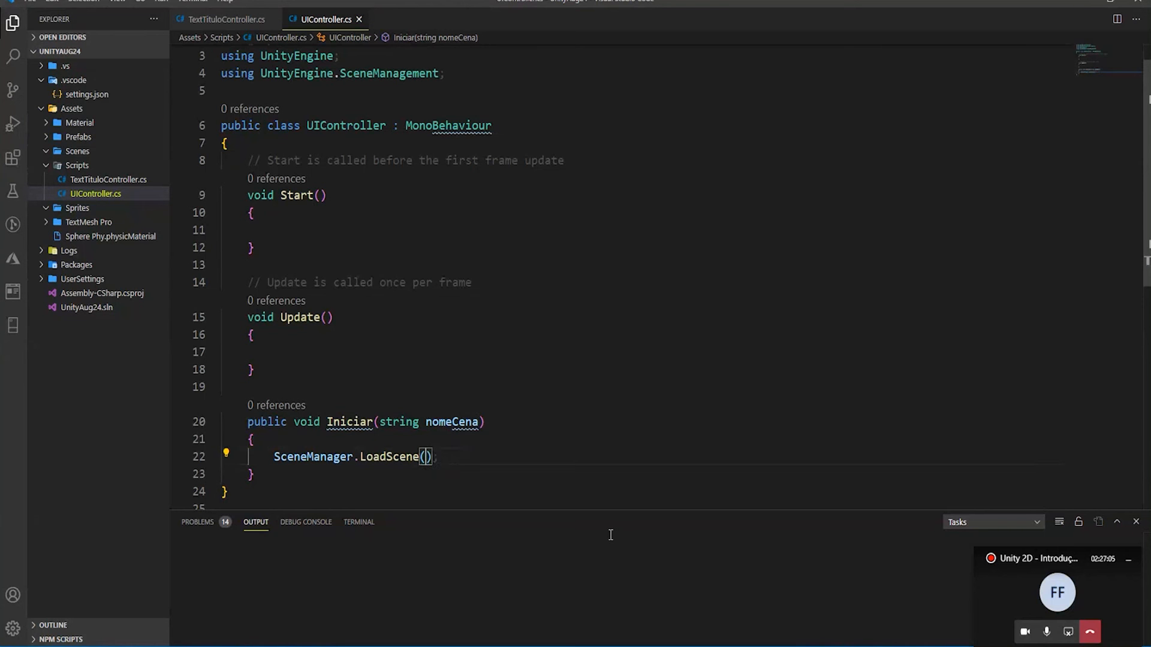
pyautogui.write('nomeCena')
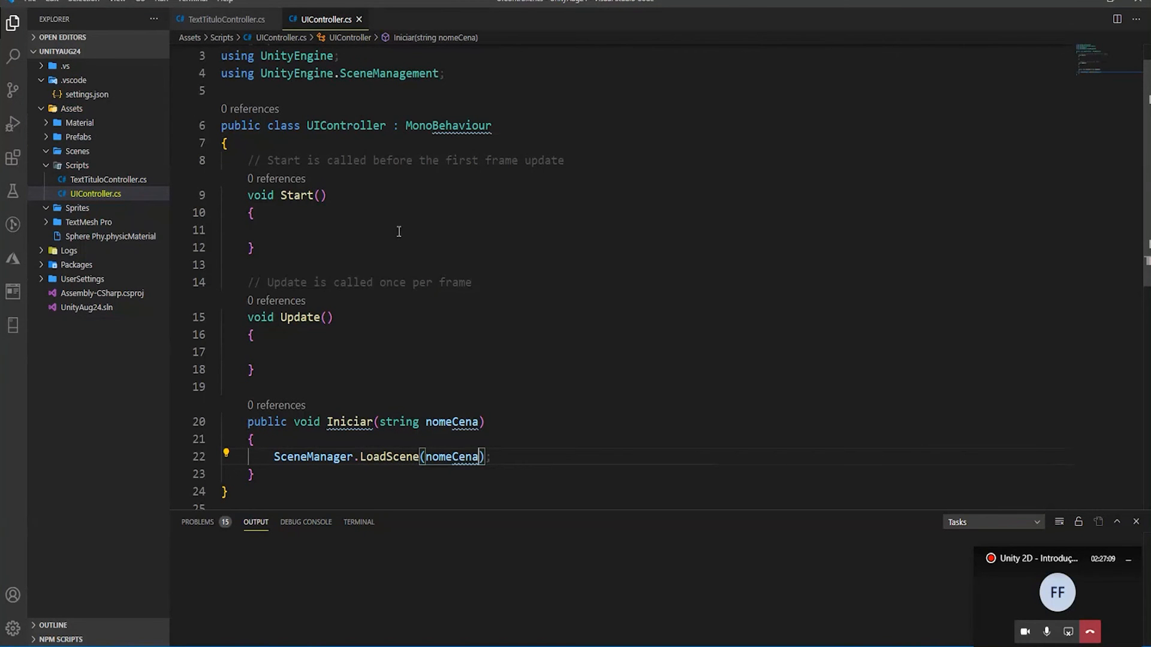
# Switch to Unity, reassign UI Controller to ButtonIniciar's On Click event, and choose UIController.Iniciar (string) with the argument Jogo.
pyautogui.click(518, 590)
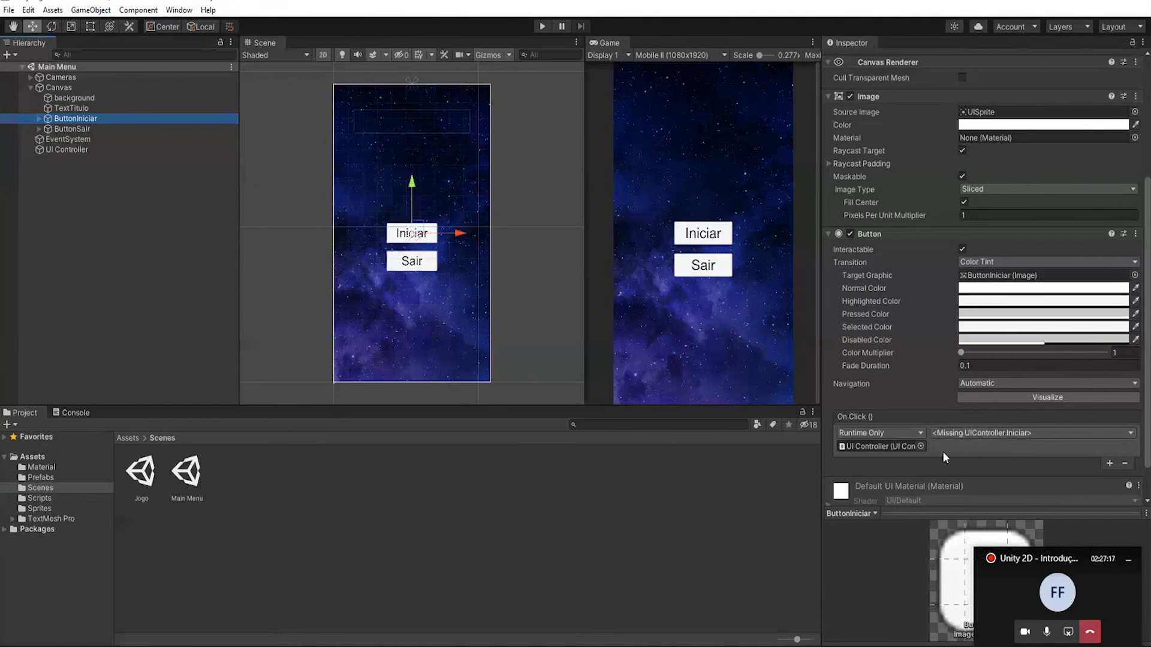
pyautogui.moveTo(72, 150); pyautogui.dragTo(888, 450)
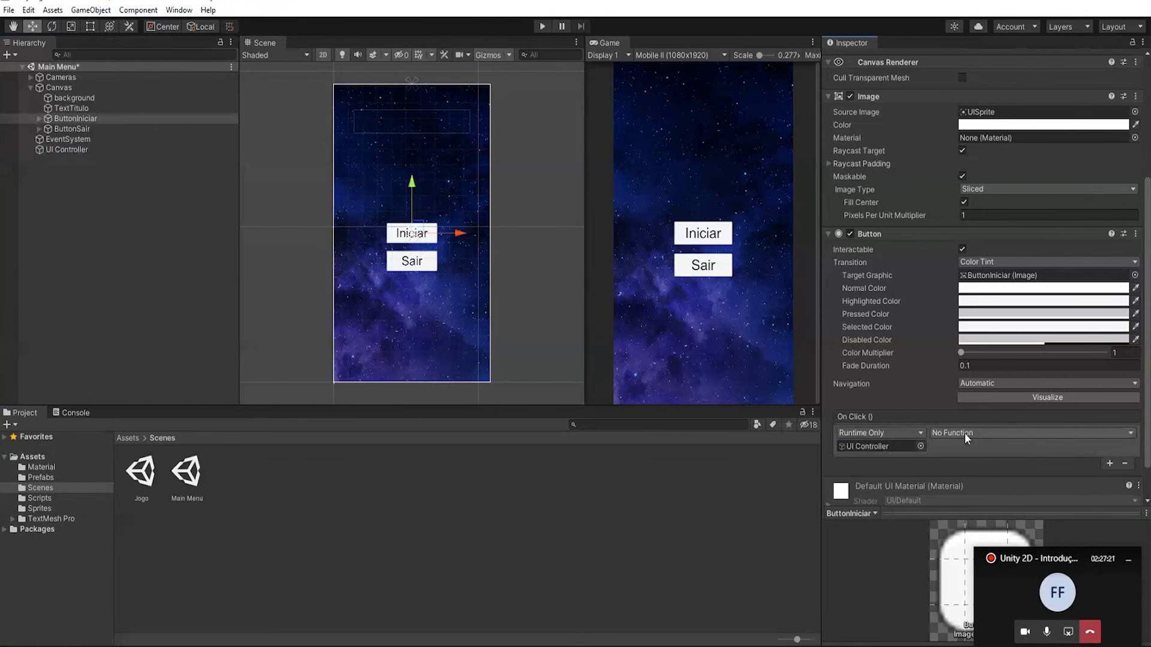
pyautogui.click(965, 433)
pyautogui.moveTo(973, 509)
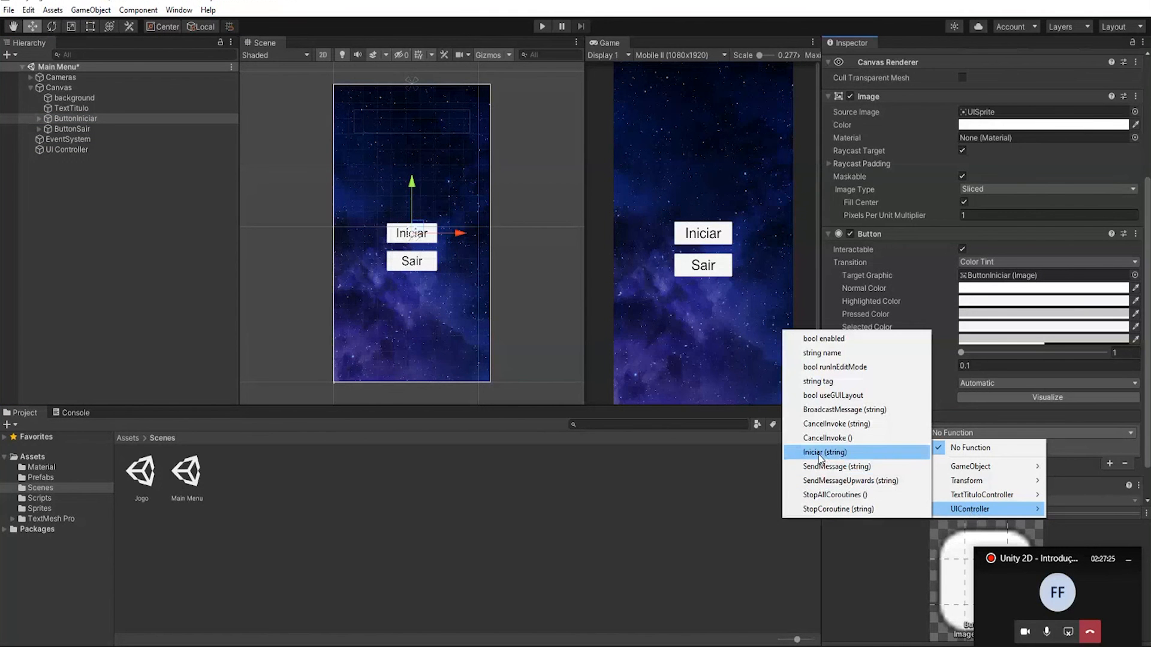
pyautogui.click(840, 456)
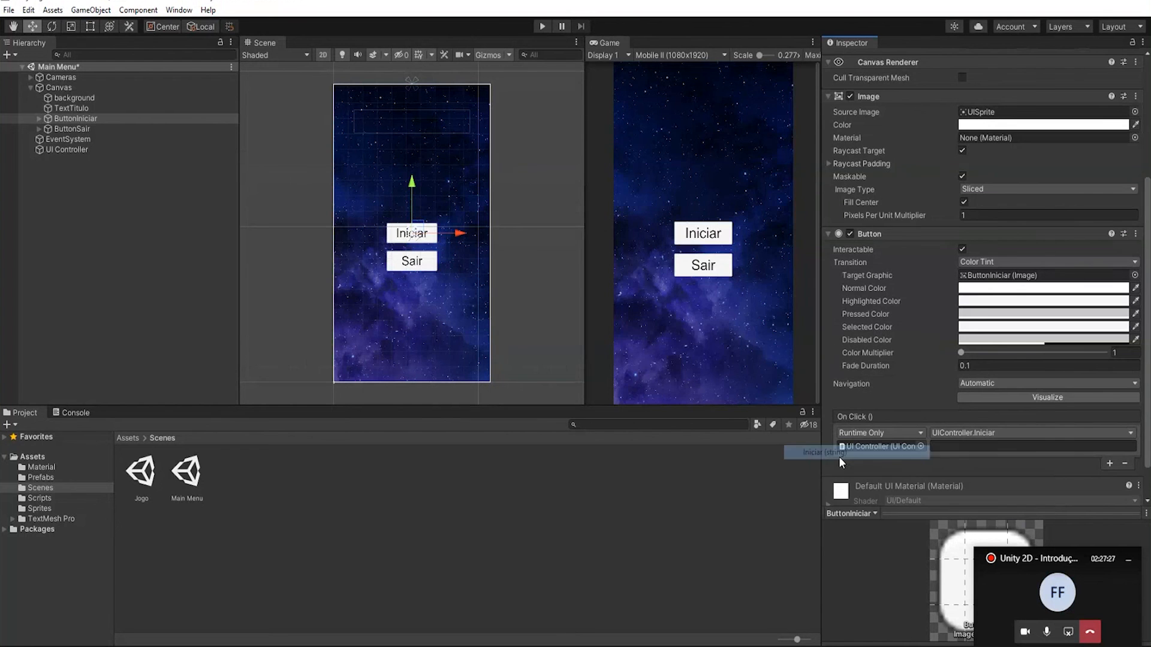
pyautogui.click(952, 447)
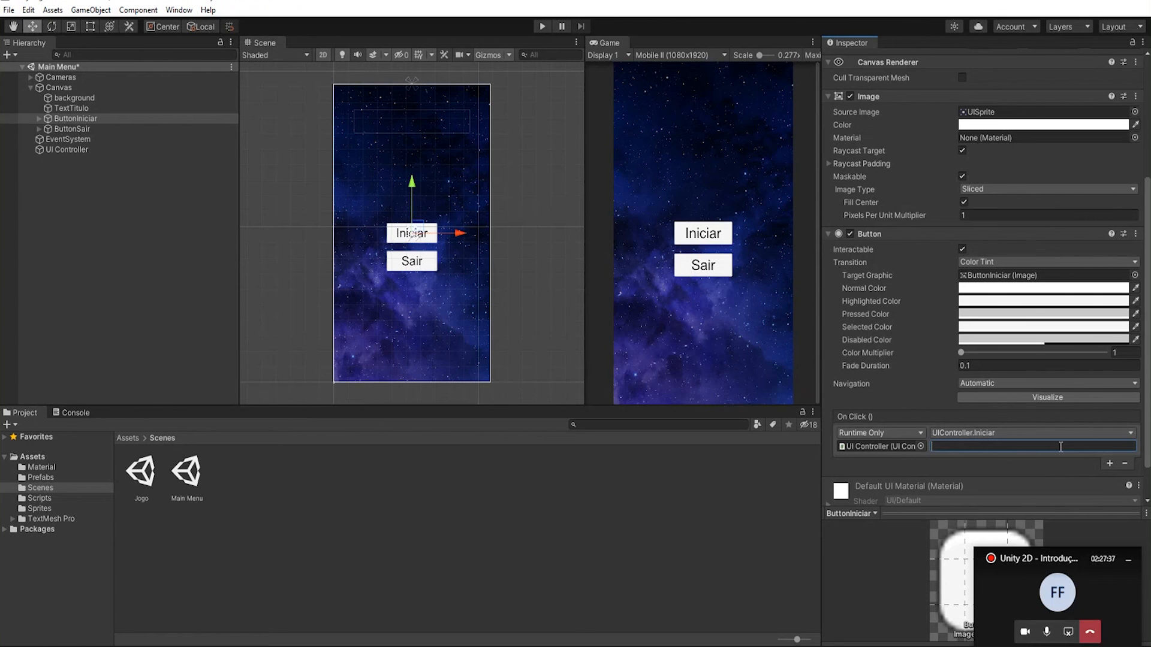
pyautogui.write('Jogo')
# Play the Main Menu scene, test the Iniciar button with its scene name argument, and stop play mode.
pyautogui.click(542, 27)
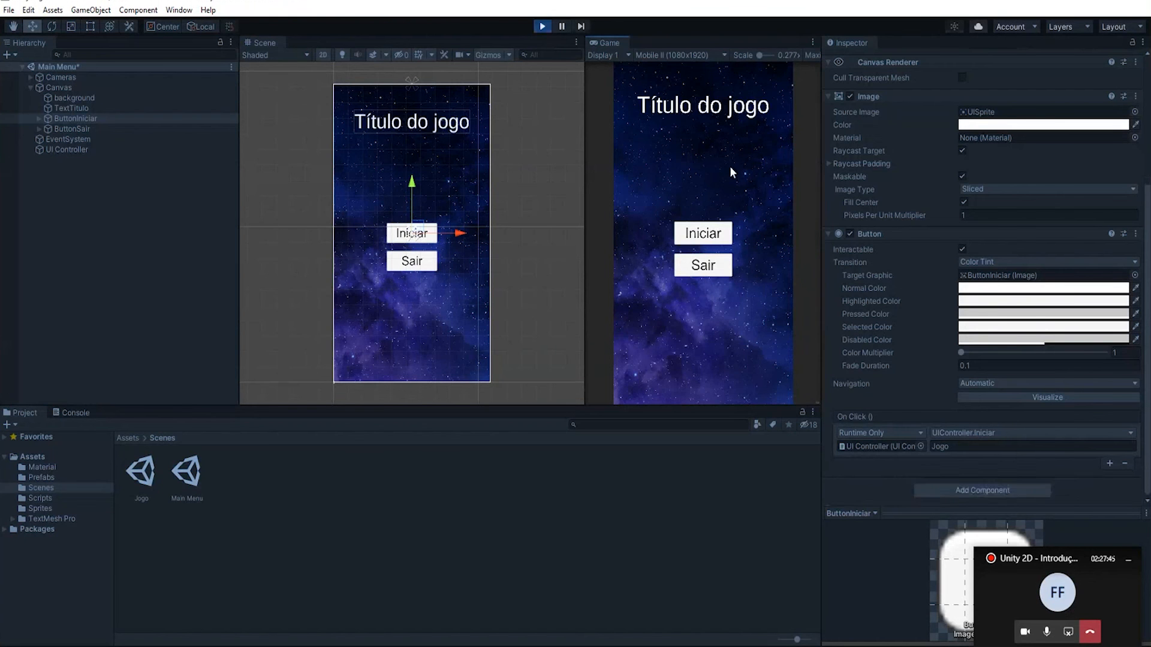
pyautogui.click(717, 239)
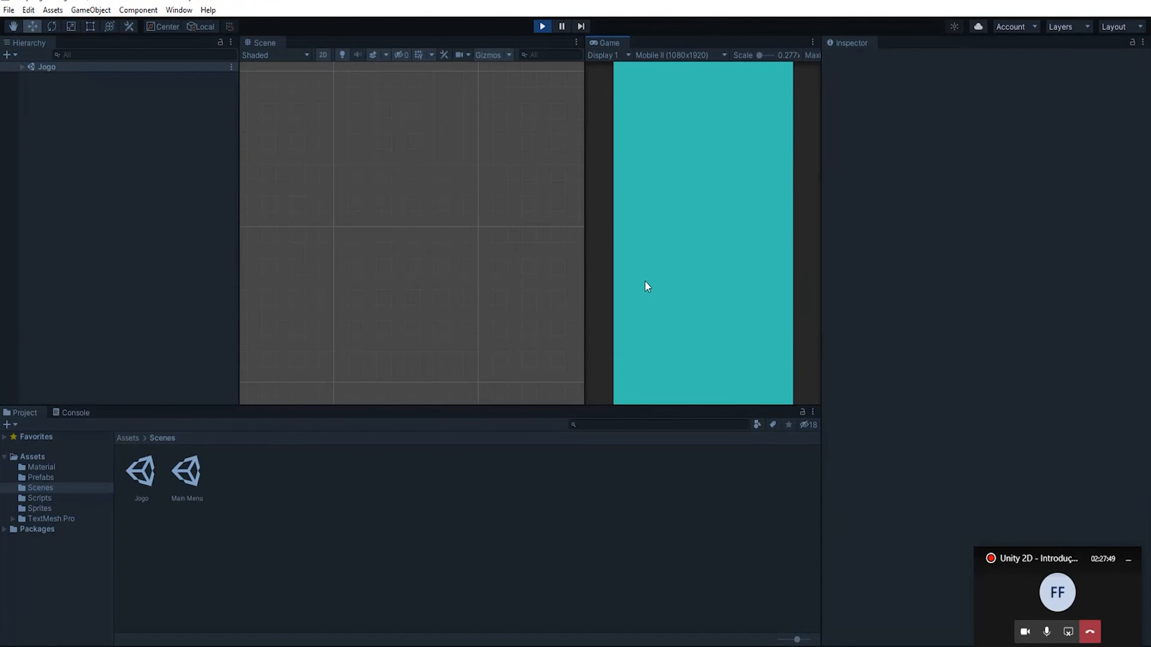
pyautogui.click(547, 30)
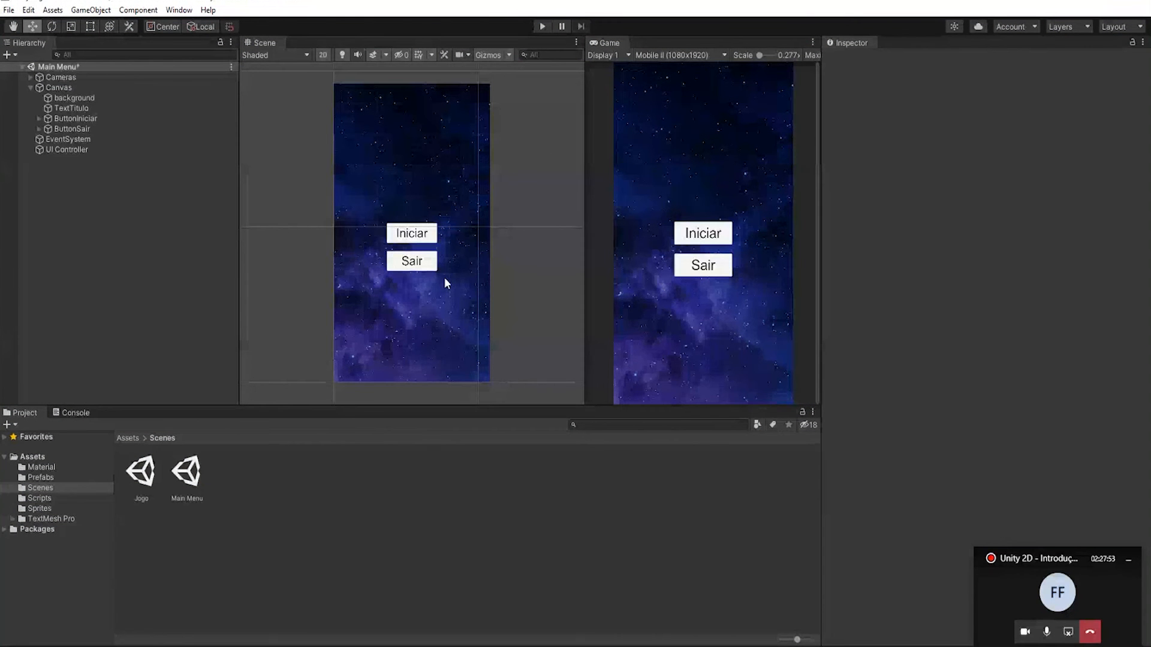
# Select ButtonSair, switch to Visual Studio Code, add an empty public void Sair() method below Iniciar, and save UIController.cs.
pyautogui.click(70, 128)
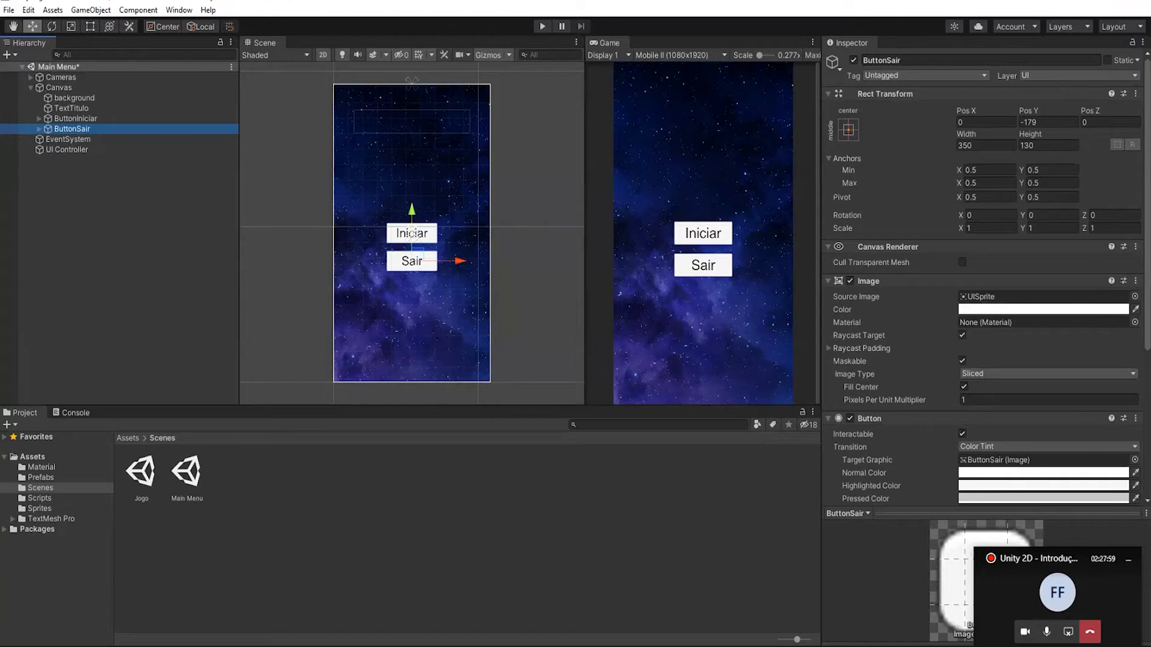
pyautogui.hotkey('alt', 'Tab')
pyautogui.scroll(-1, 280, 406)
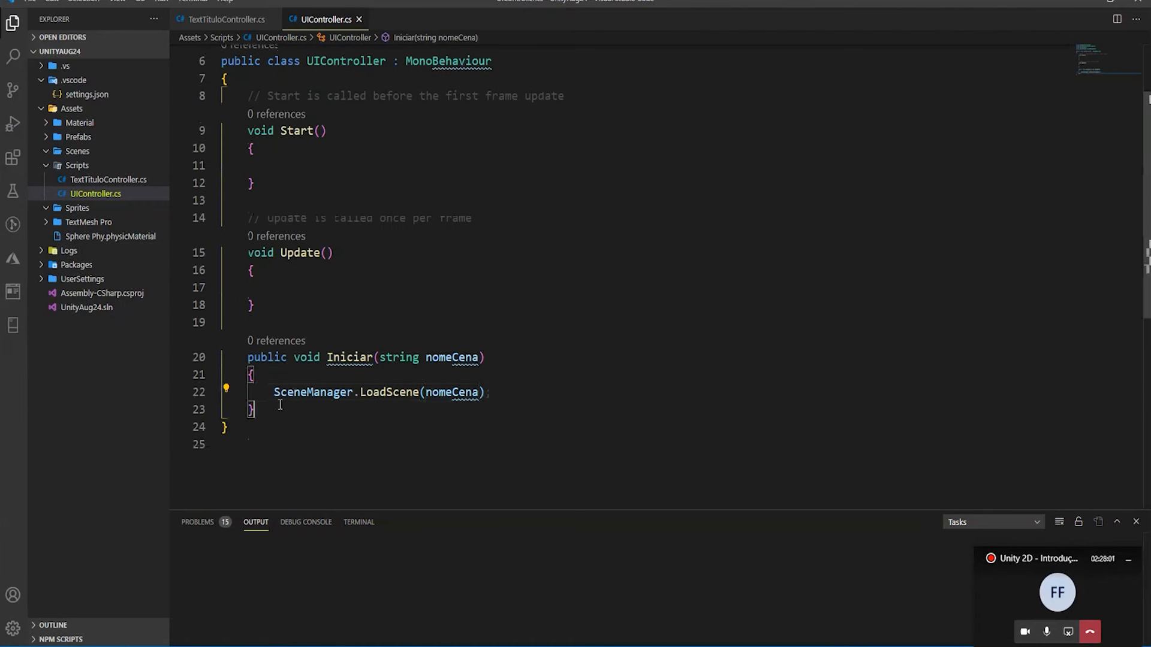
pyautogui.press('Return')
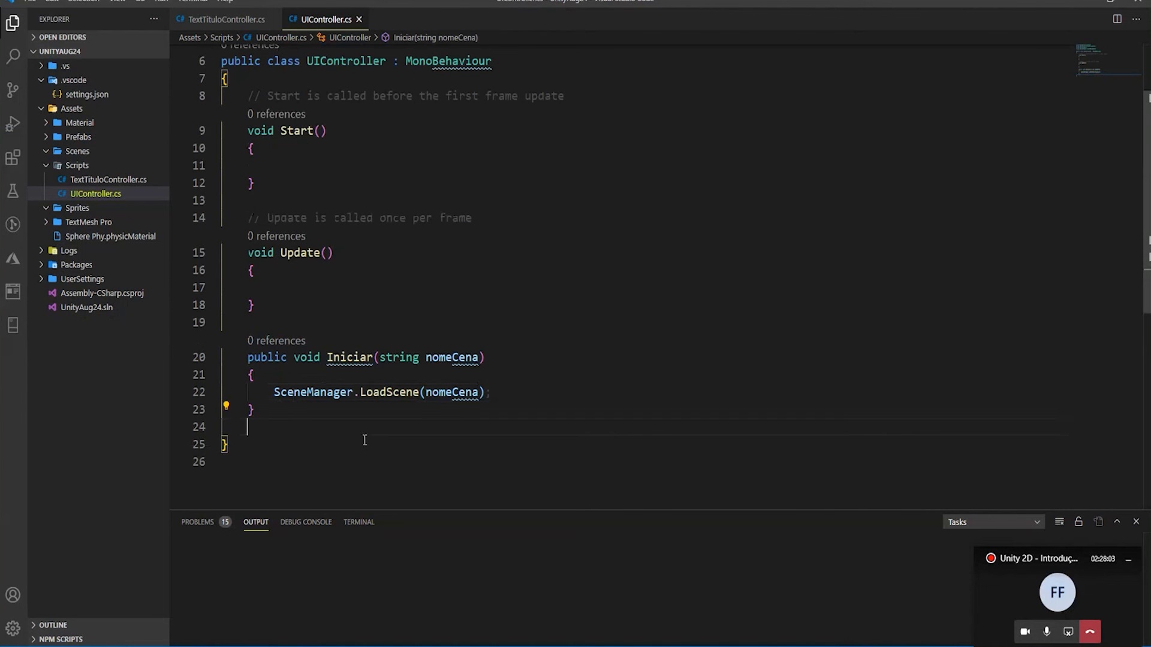
pyautogui.press('Return')
pyautogui.write('public ')
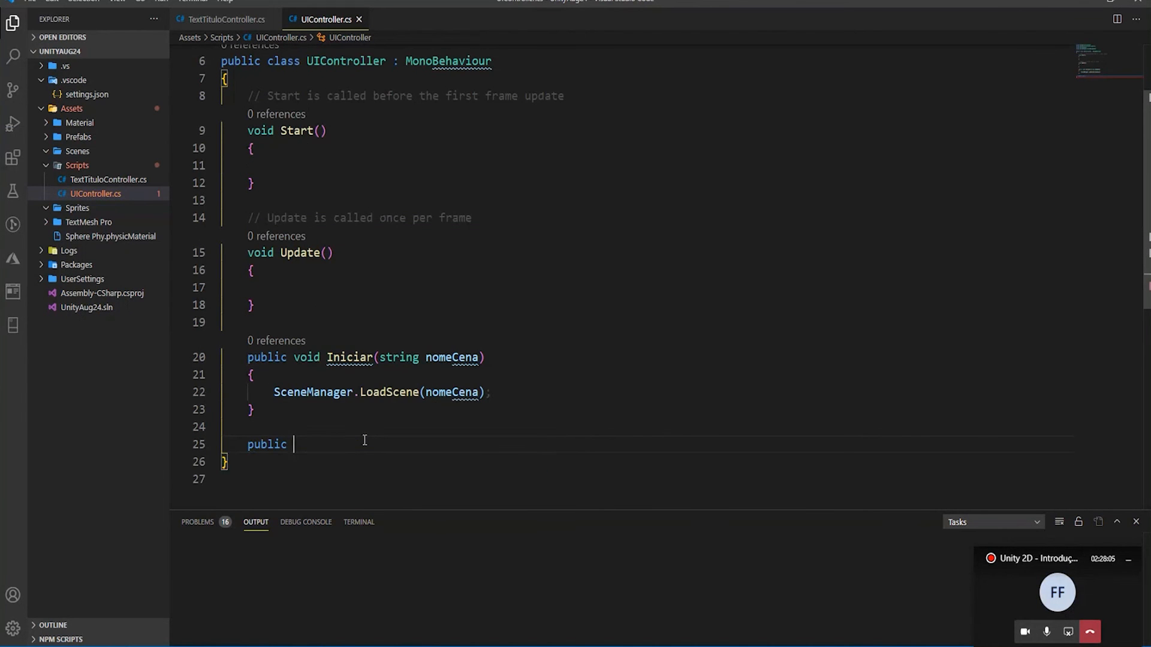
pyautogui.write('void Sair')
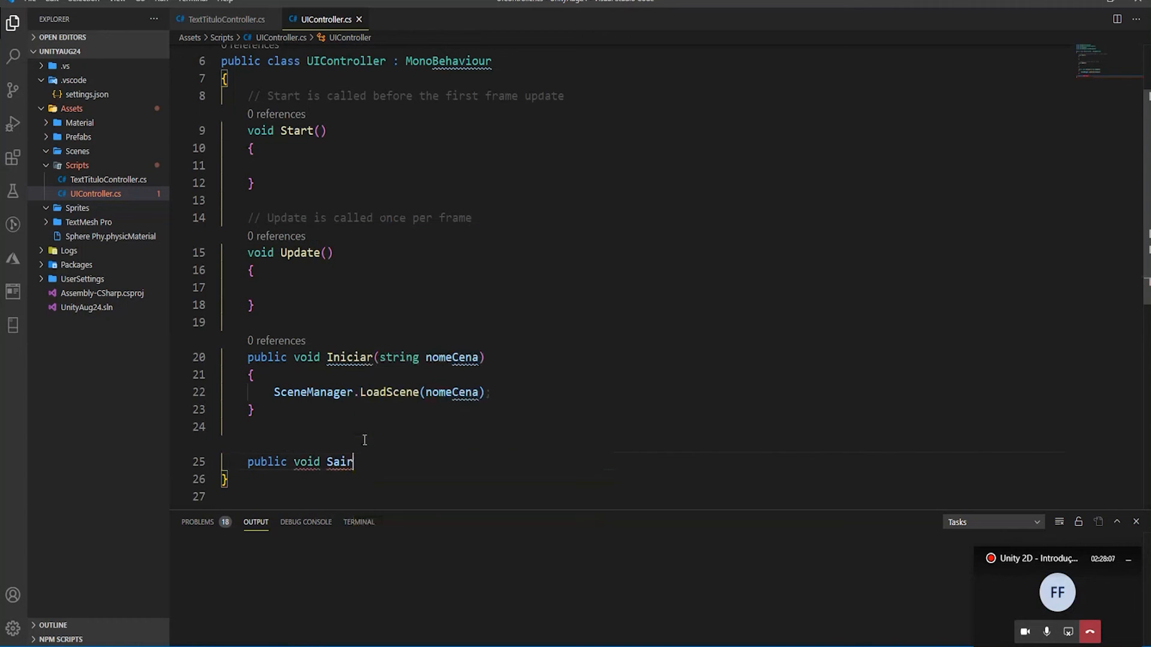
pyautogui.write('()')
pyautogui.press('Return')
pyautogui.write('{')
pyautogui.press('Return')
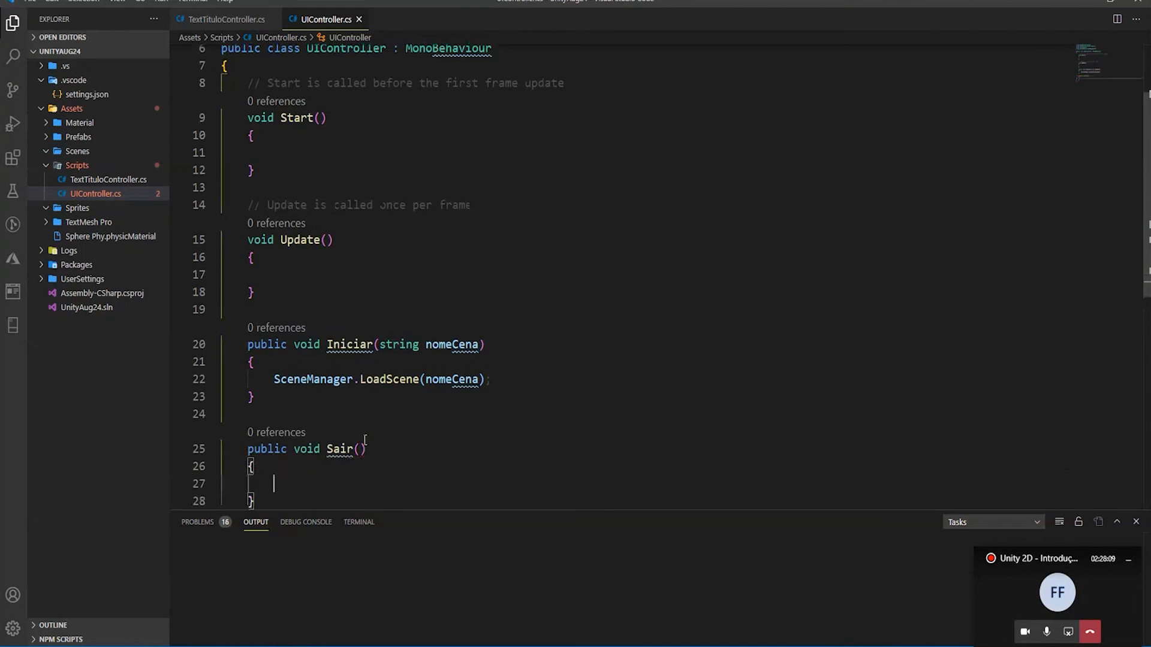
pyautogui.hotkey('ctrl', 's')
pyautogui.scroll(-2, 365, 440)
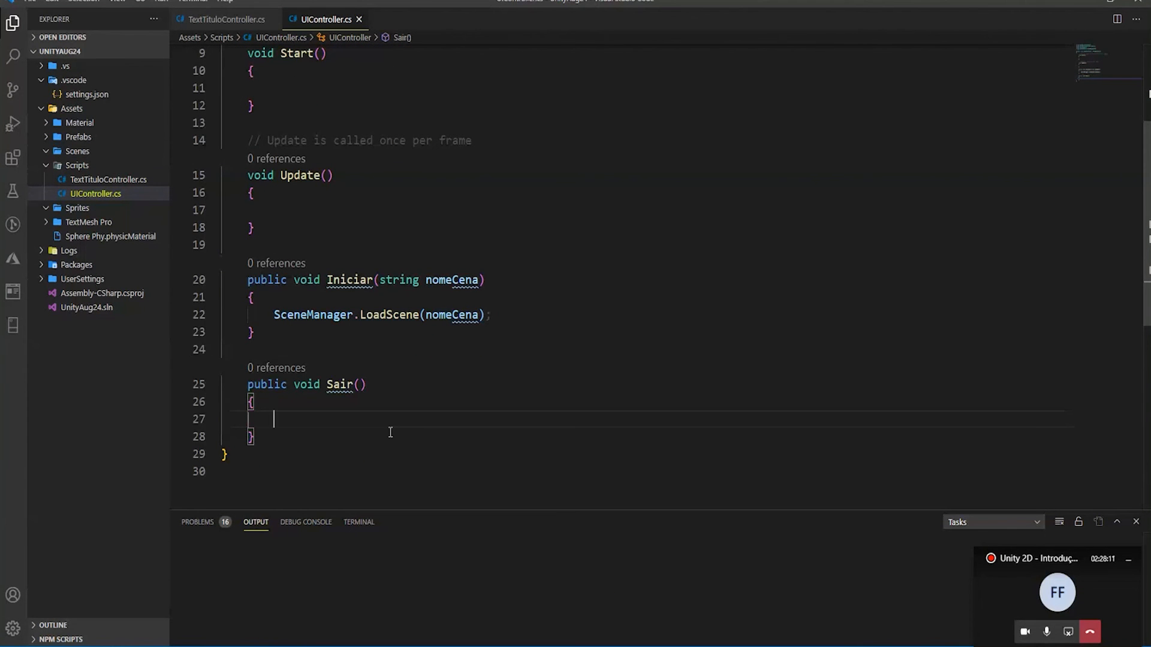
# Add an Application.Quit(); call inside the Sair method.
pyautogui.write('Application')
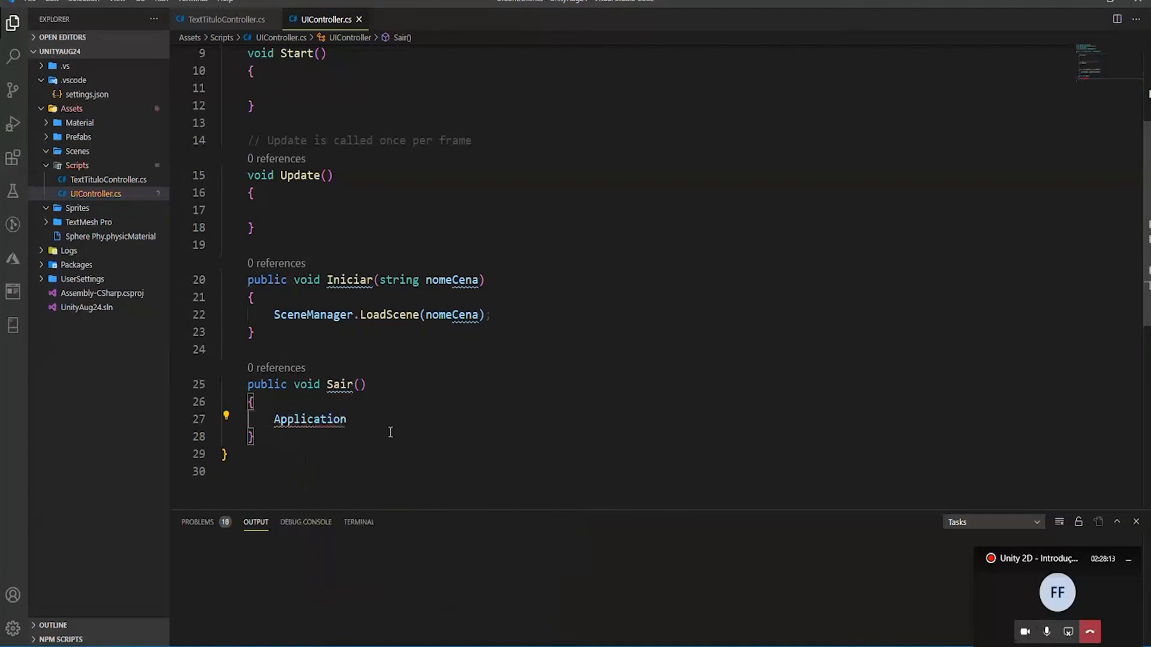
pyautogui.write('.qui')
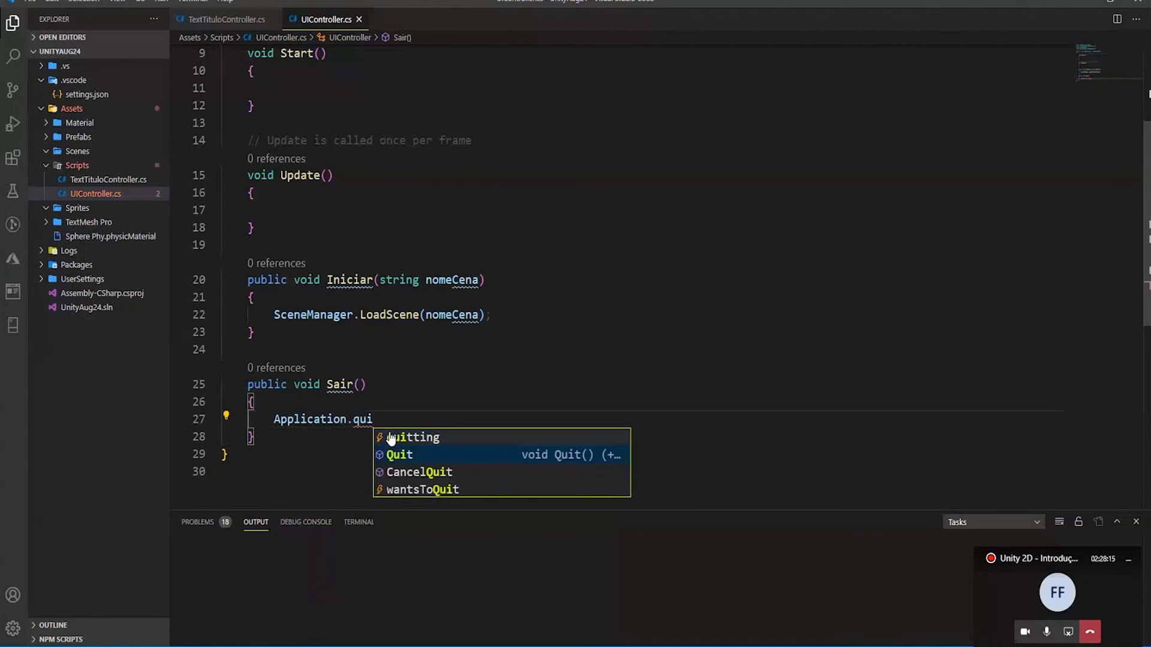
pyautogui.press('Return')
pyautogui.write('();')
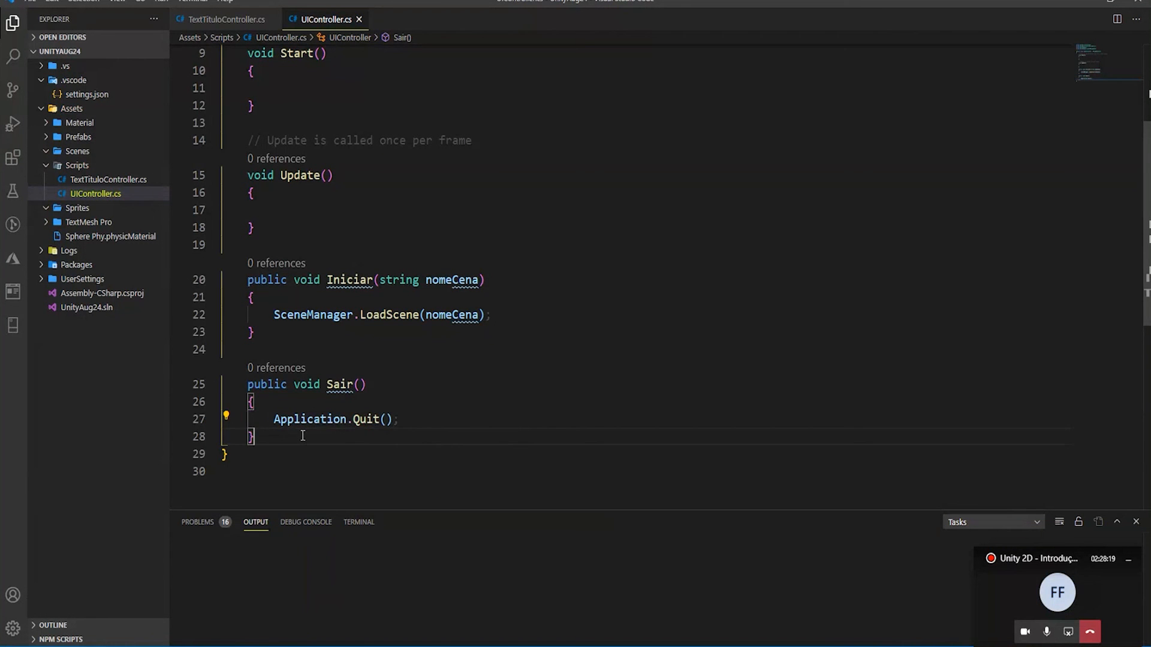
pyautogui.moveTo(304, 437); pyautogui.dragTo(242, 378)
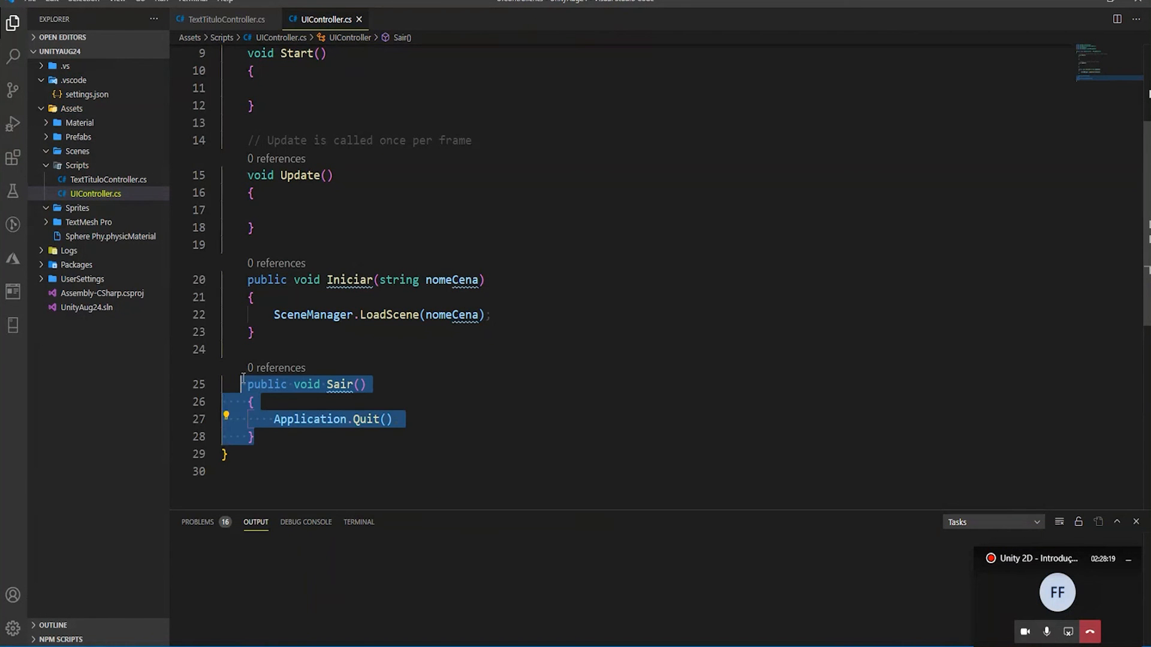
pyautogui.click(441, 421)
pyautogui.write(';')
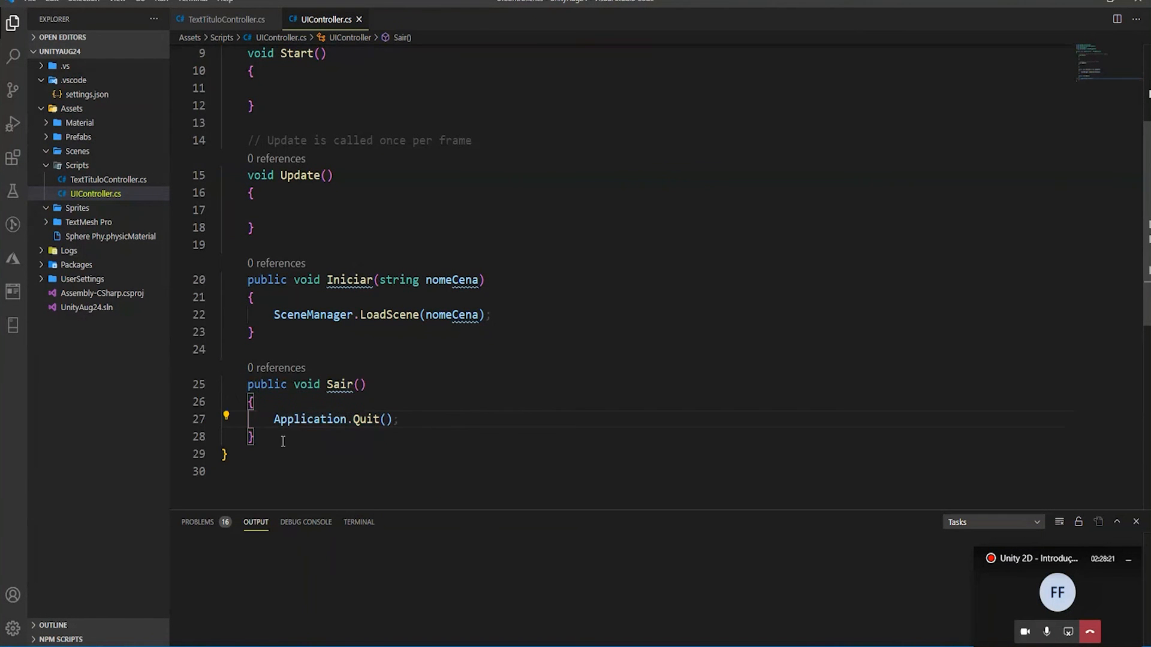
pyautogui.moveTo(283, 442); pyautogui.dragTo(231, 351)
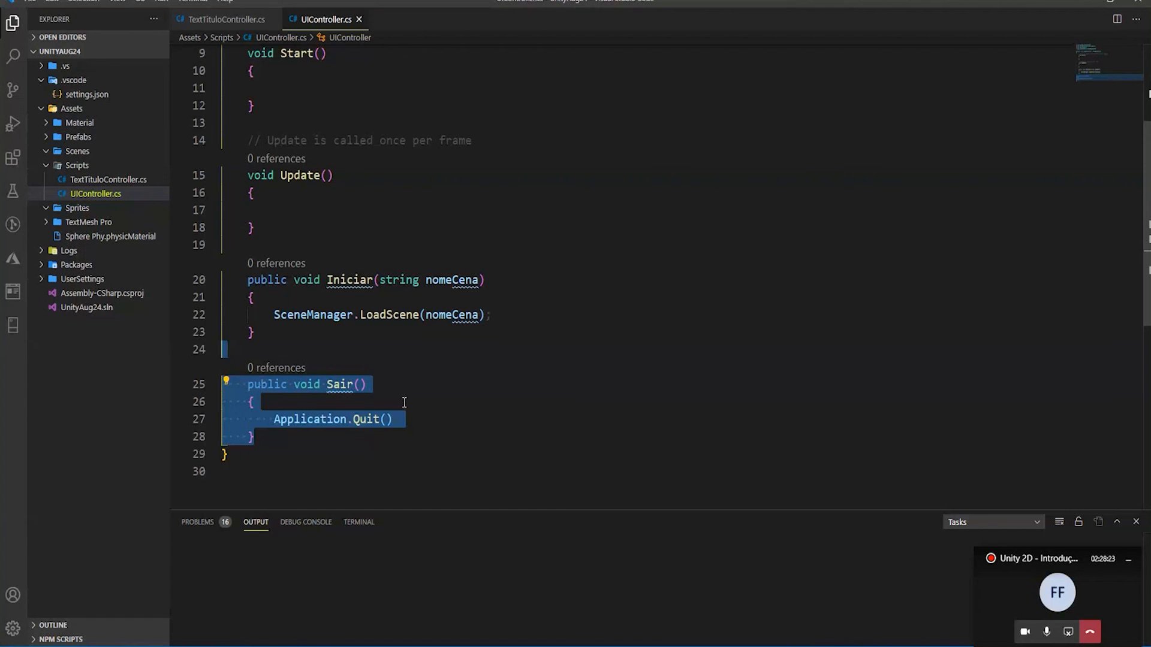
pyautogui.moveTo(257, 437); pyautogui.dragTo(240, 382)
pyautogui.moveTo(257, 437); pyautogui.dragTo(233, 382)
pyautogui.click(234, 381)
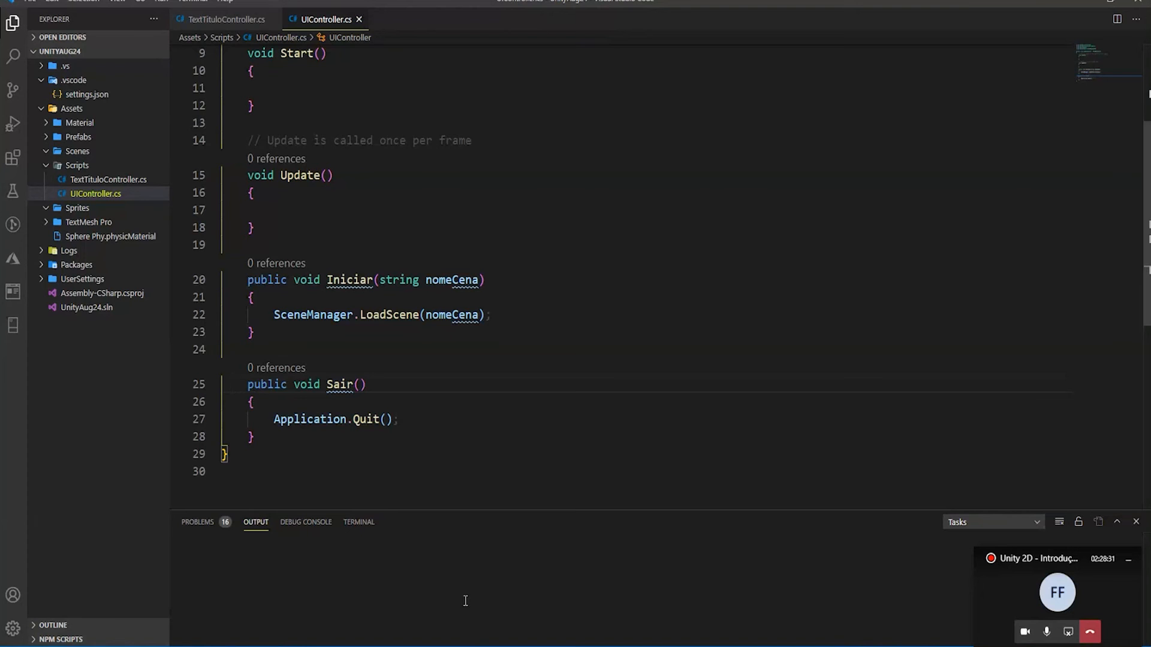
# Switch to Unity, add an On Click event to ButtonSair with UI Controller as its object, and choose UIController.Sair ().
pyautogui.hotkey('alt', 'Tab')
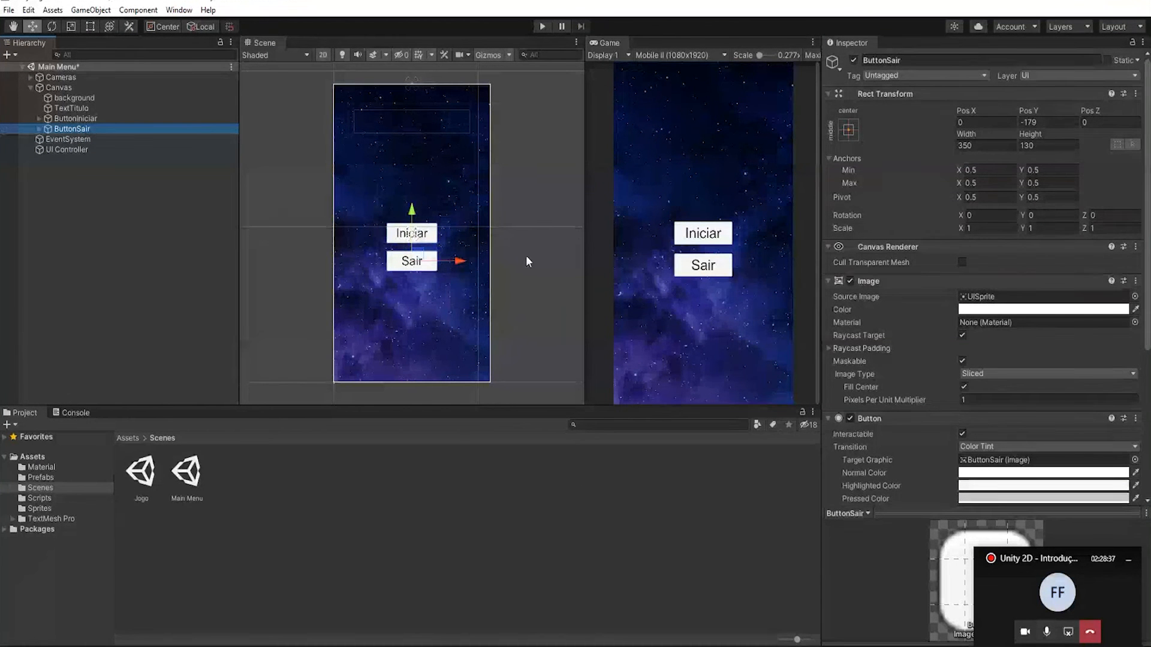
pyautogui.scroll(-5, 942, 373)
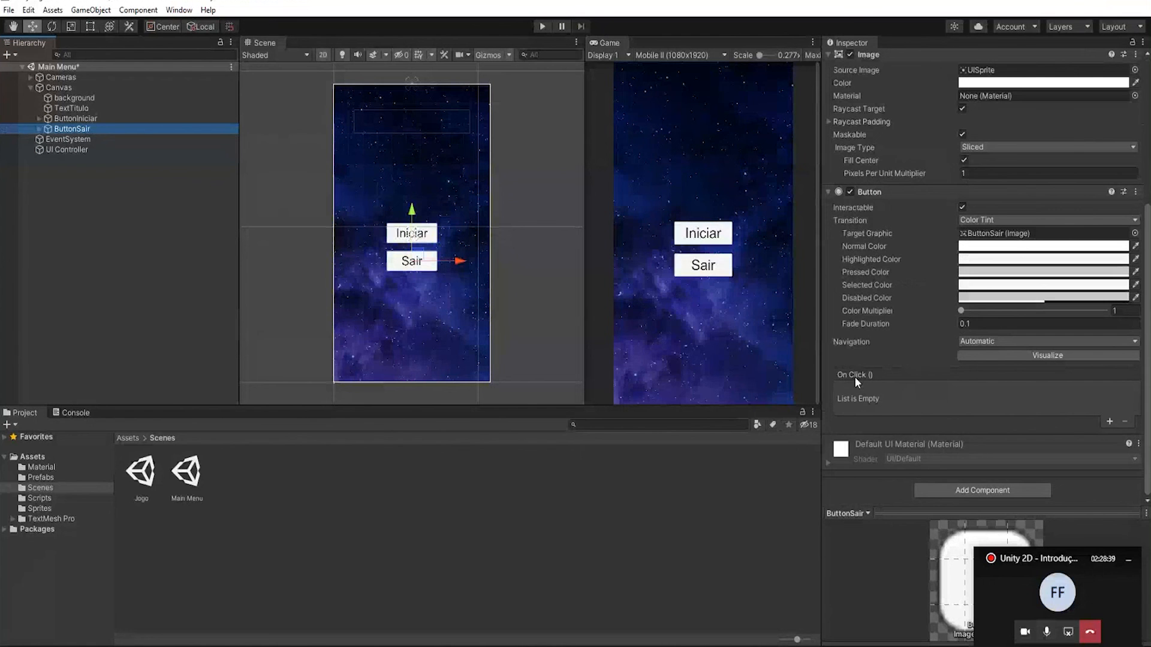
pyautogui.click(1109, 420)
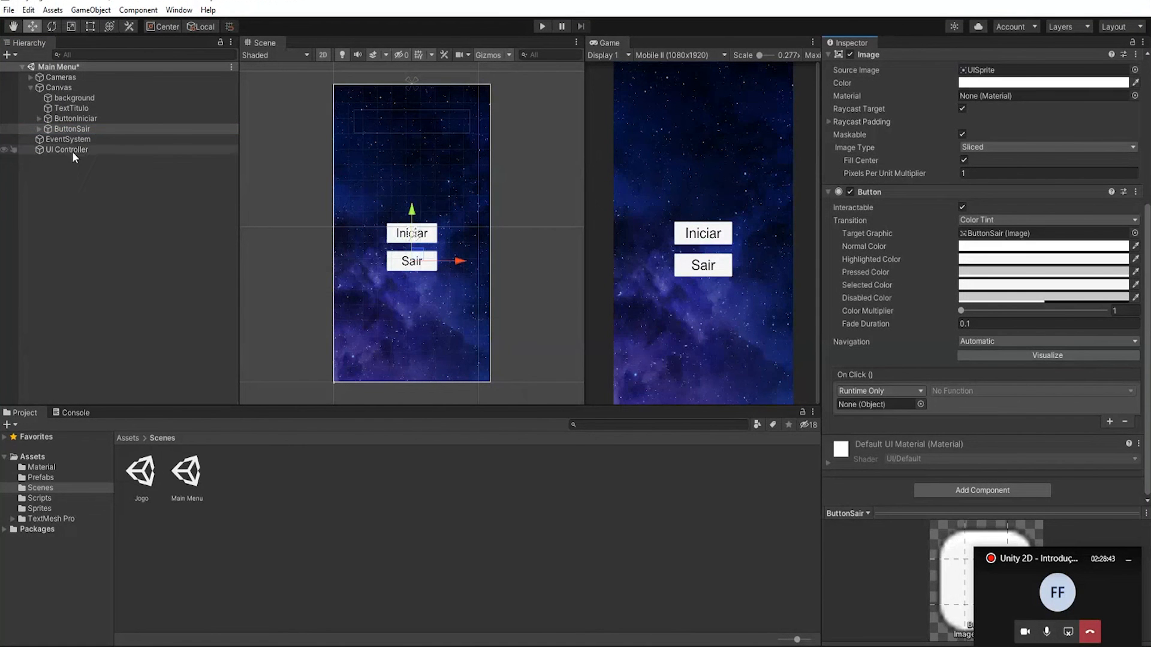
pyautogui.moveTo(72, 150); pyautogui.dragTo(884, 407)
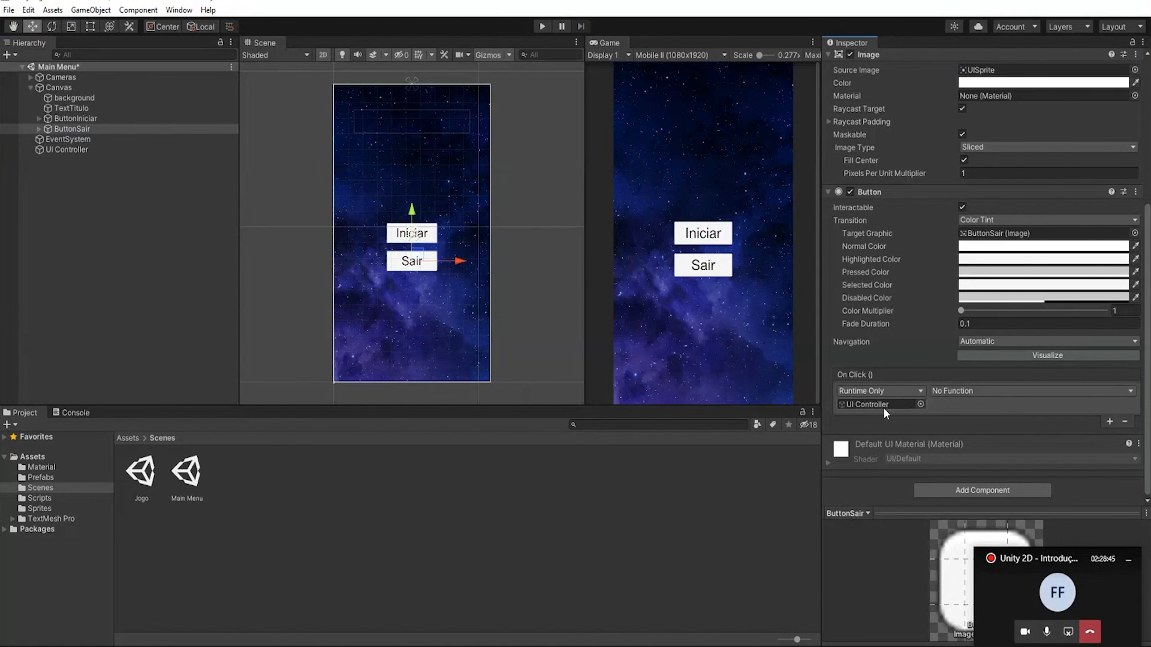
pyautogui.click(1033, 393)
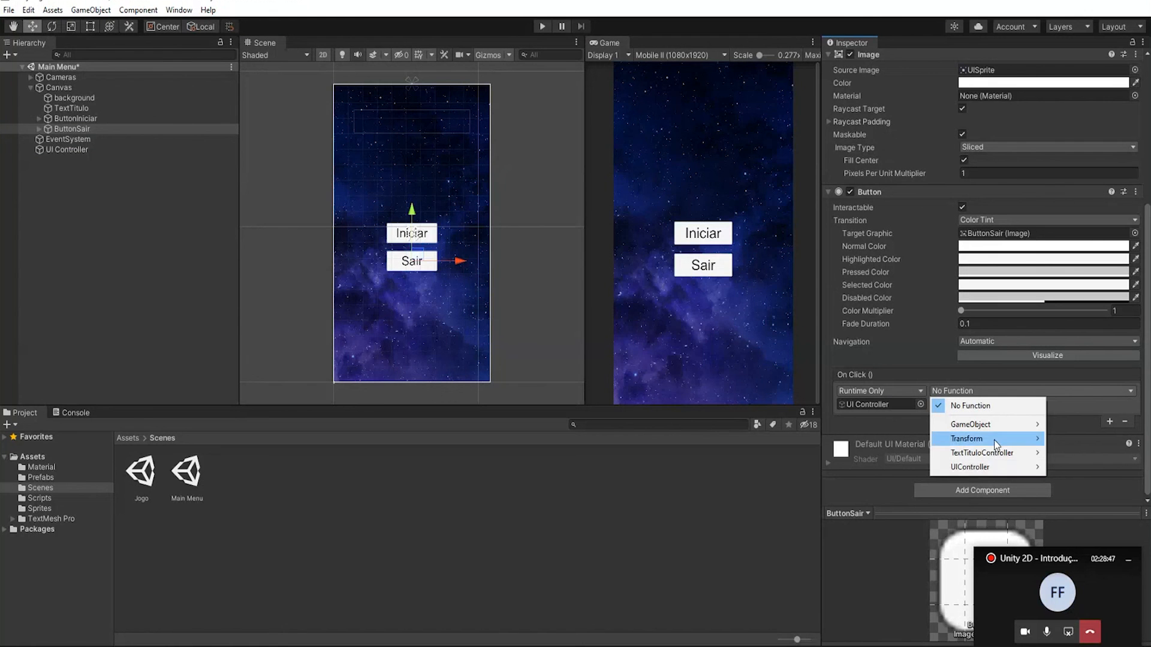
pyautogui.moveTo(976, 473)
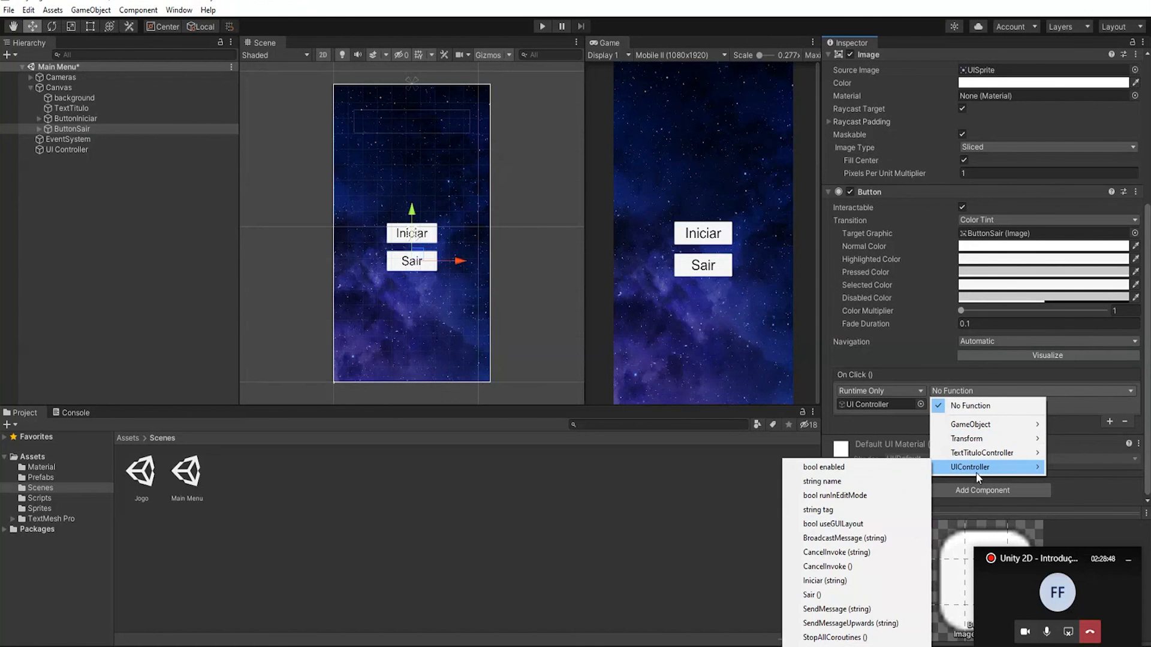
pyautogui.click(811, 595)
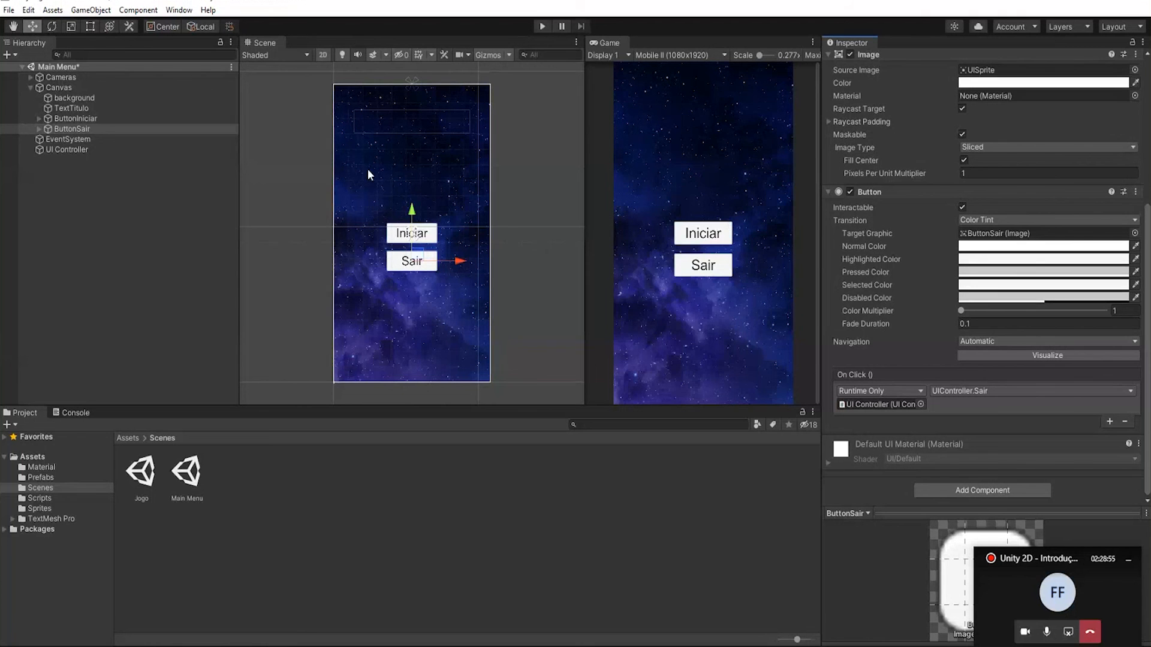
pyautogui.click(663, 156)
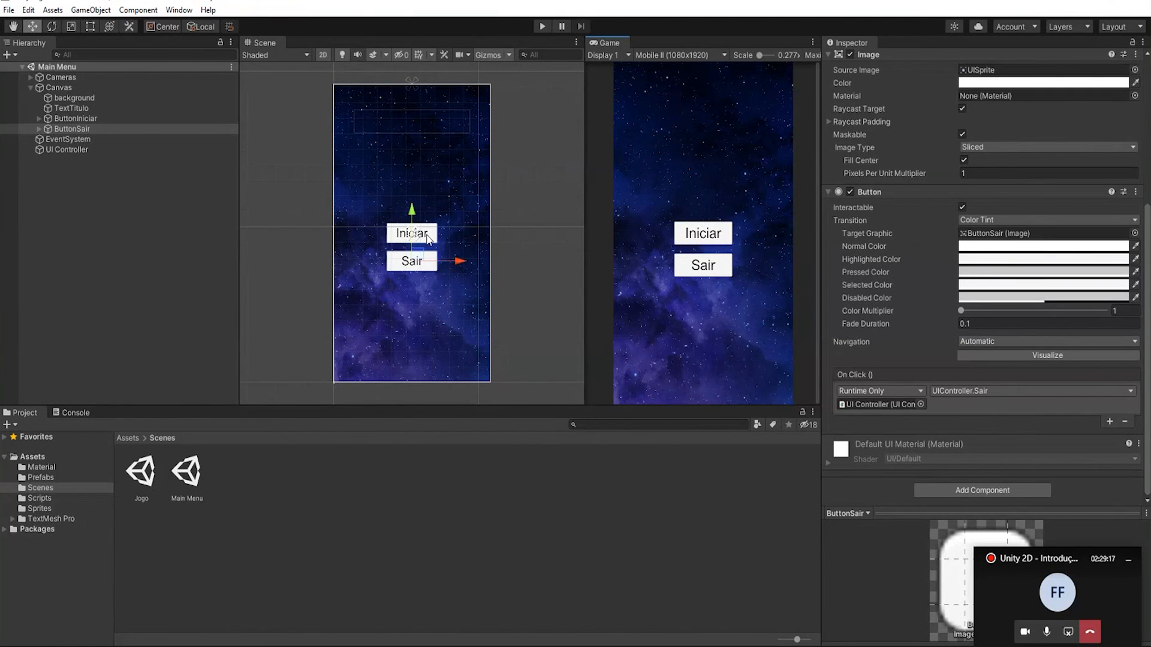
# Duplicate ButtonIniciar and place the copy between ButtonIniciar and ButtonSair in the Canvas hierarchy.
pyautogui.click(78, 119)
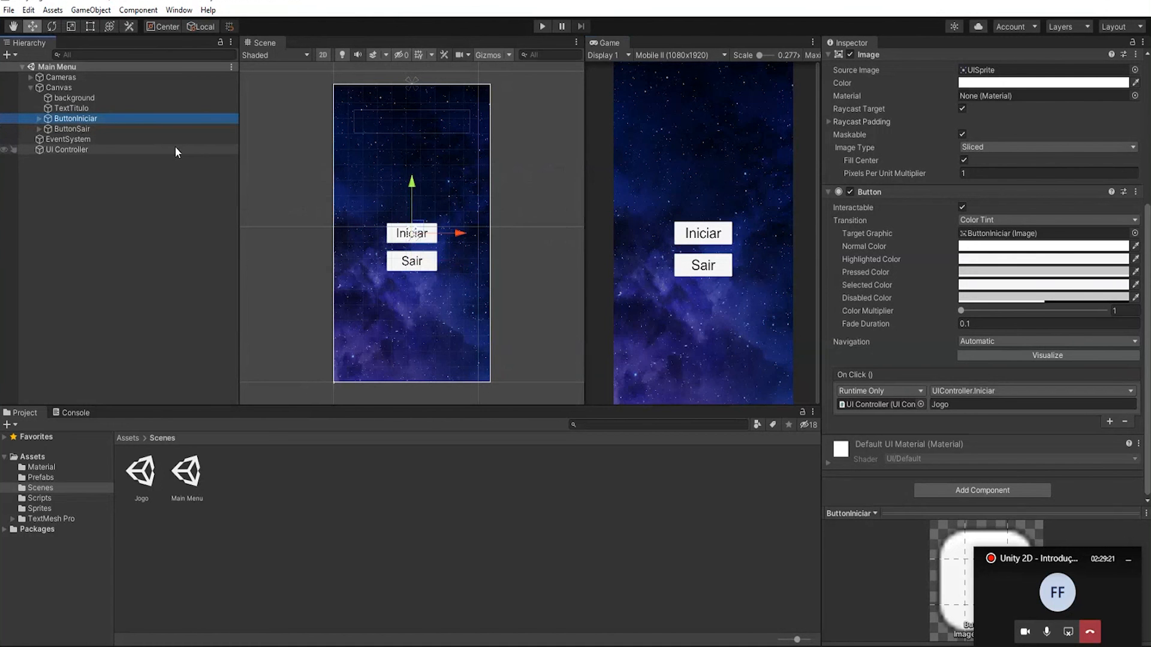
pyautogui.hotkey('ctrl', 'd')
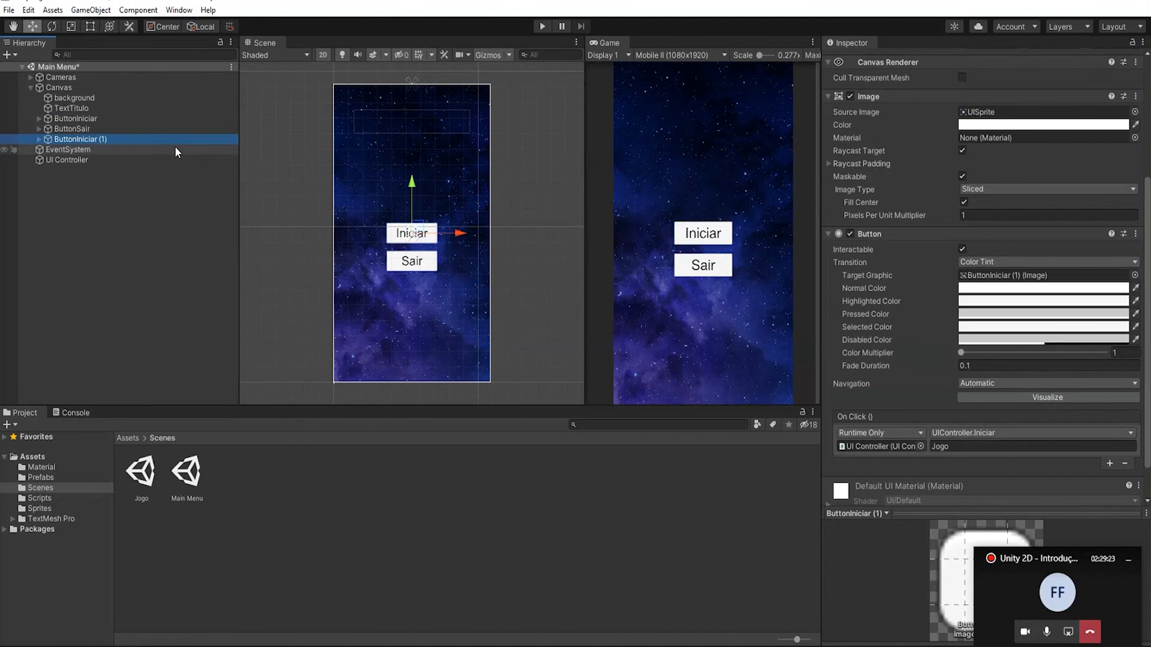
pyautogui.moveTo(77, 143); pyautogui.dragTo(87, 129)
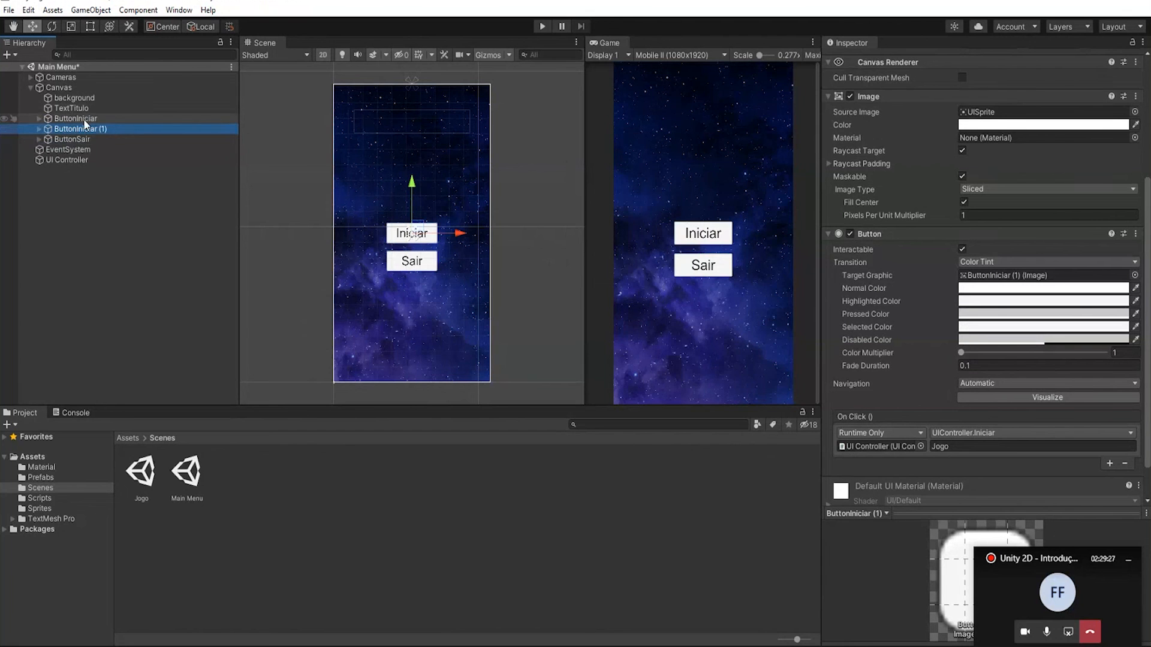
# Rename the duplicated button as ButtonOpções.
pyautogui.press('F2')
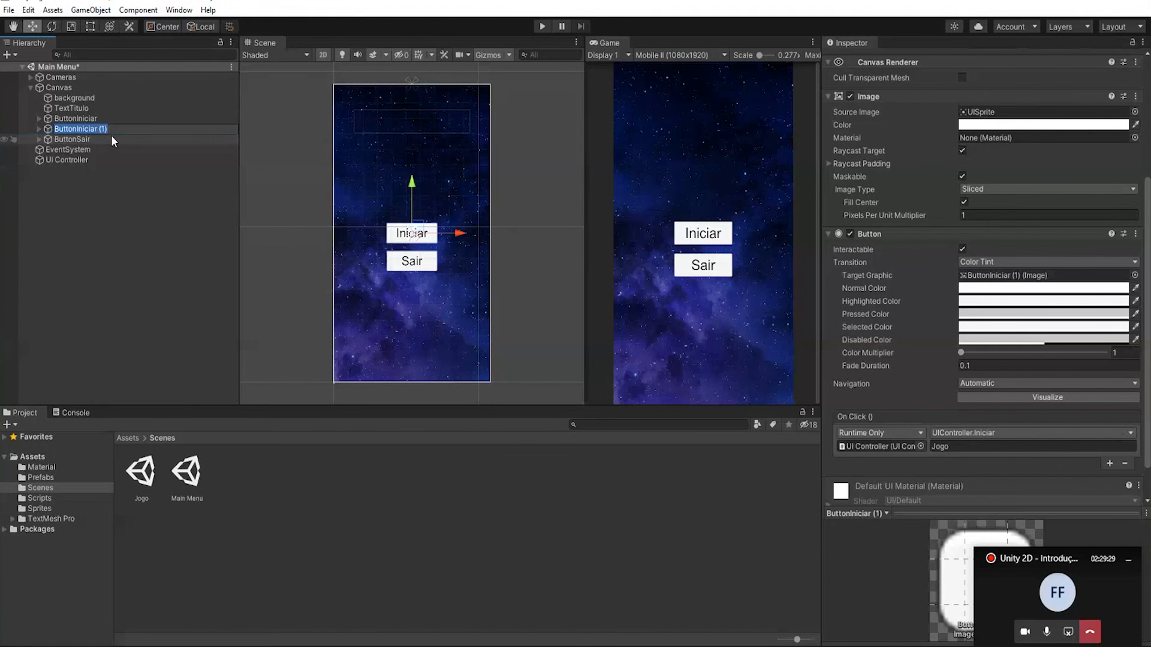
pyautogui.press('End')
pyautogui.press('BackSpace')
pyautogui.press('BackSpace')
pyautogui.press('BackSpace')
pyautogui.press('BackSpace')
pyautogui.press('BackSpace')
pyautogui.press('BackSpace')
pyautogui.press('BackSpace')
pyautogui.write('Opções')
pyautogui.press('Return')
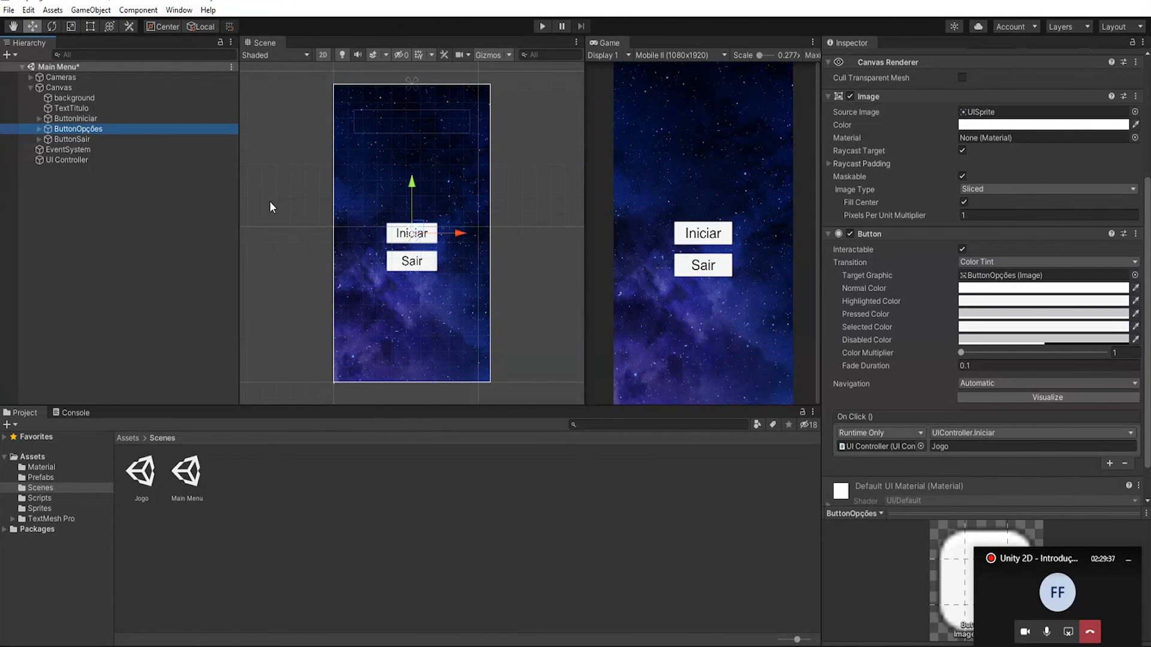
# Move ButtonSair down in the scene and position ButtonOpções between the Iniciar and Sair buttons.
pyautogui.click(93, 137)
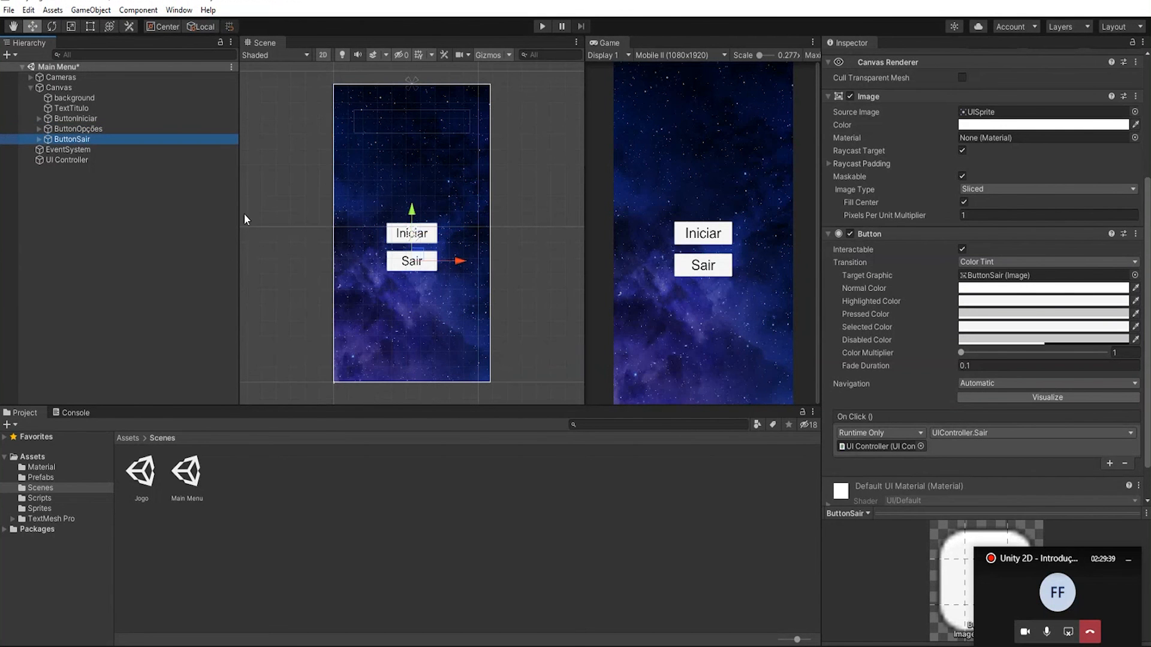
pyautogui.click(412, 211)
pyautogui.moveTo(412, 211); pyautogui.dragTo(412, 237)
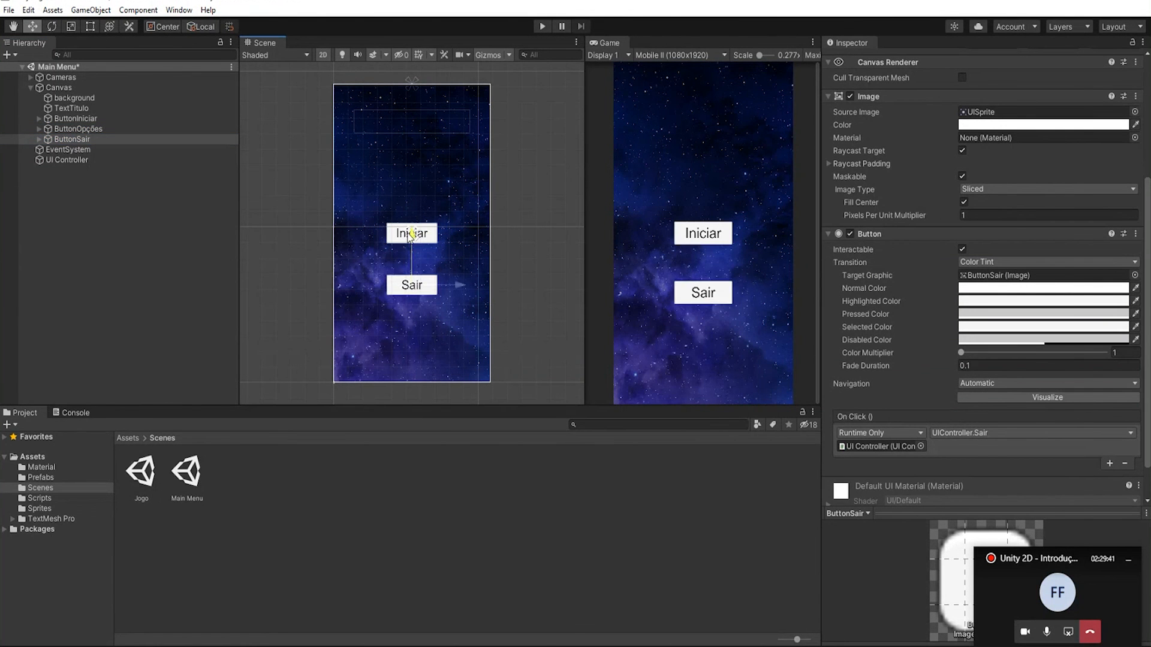
pyautogui.click(84, 128)
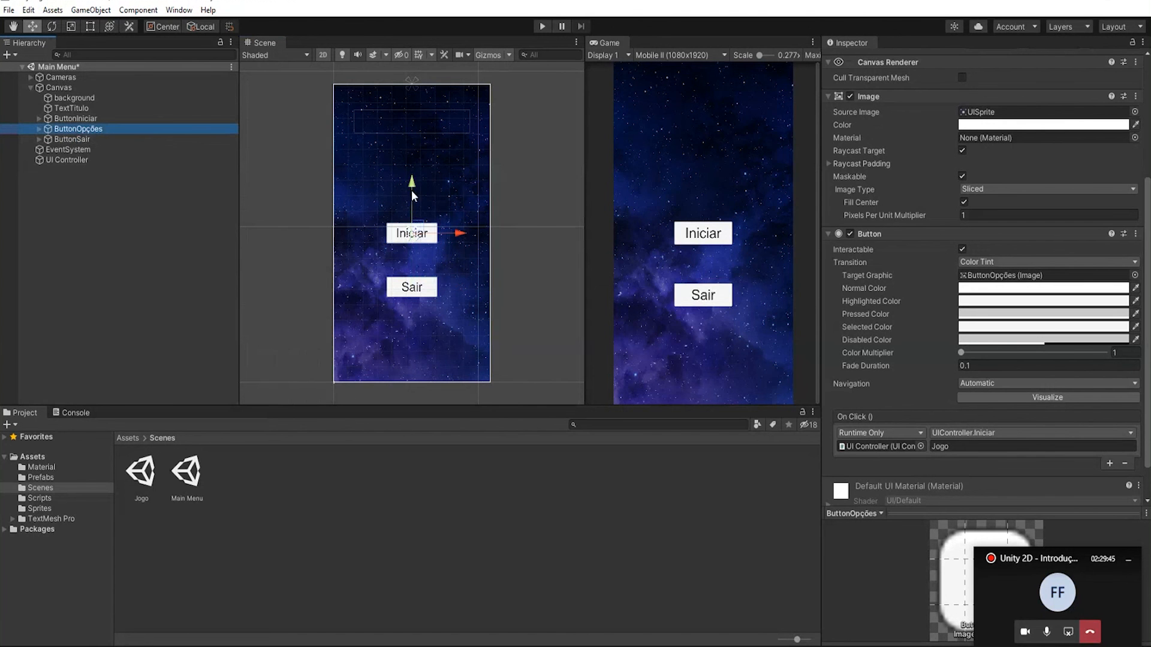
pyautogui.moveTo(412, 183); pyautogui.dragTo(416, 204)
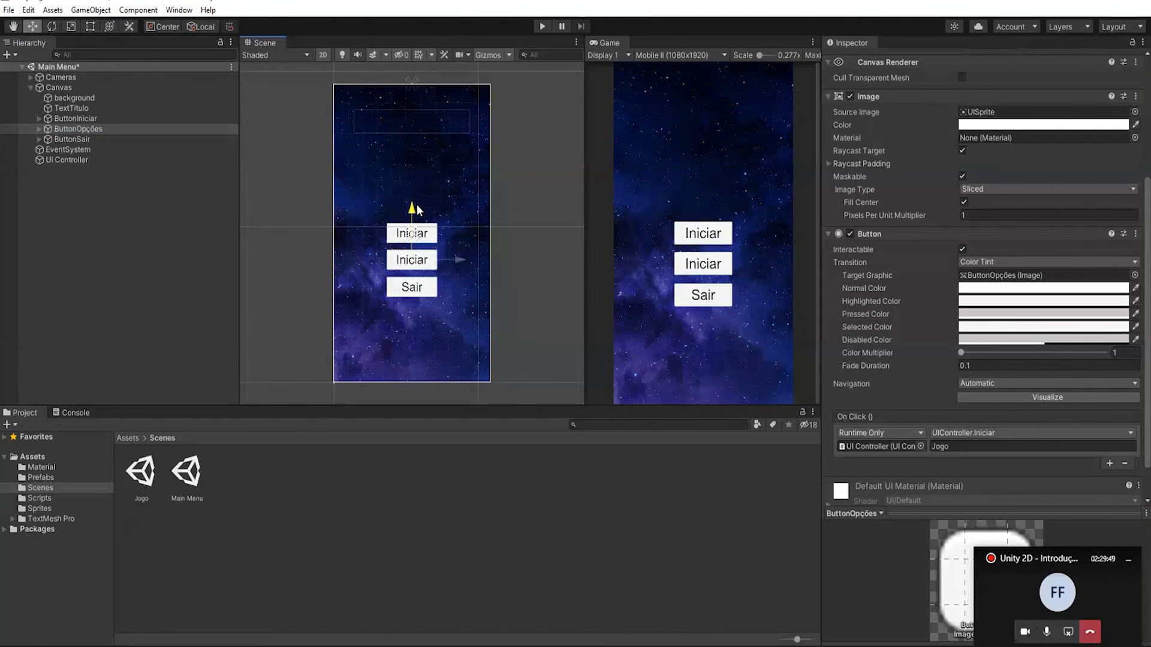
# Change the label text of ButtonOpções to Opções.
pyautogui.click(39, 129)
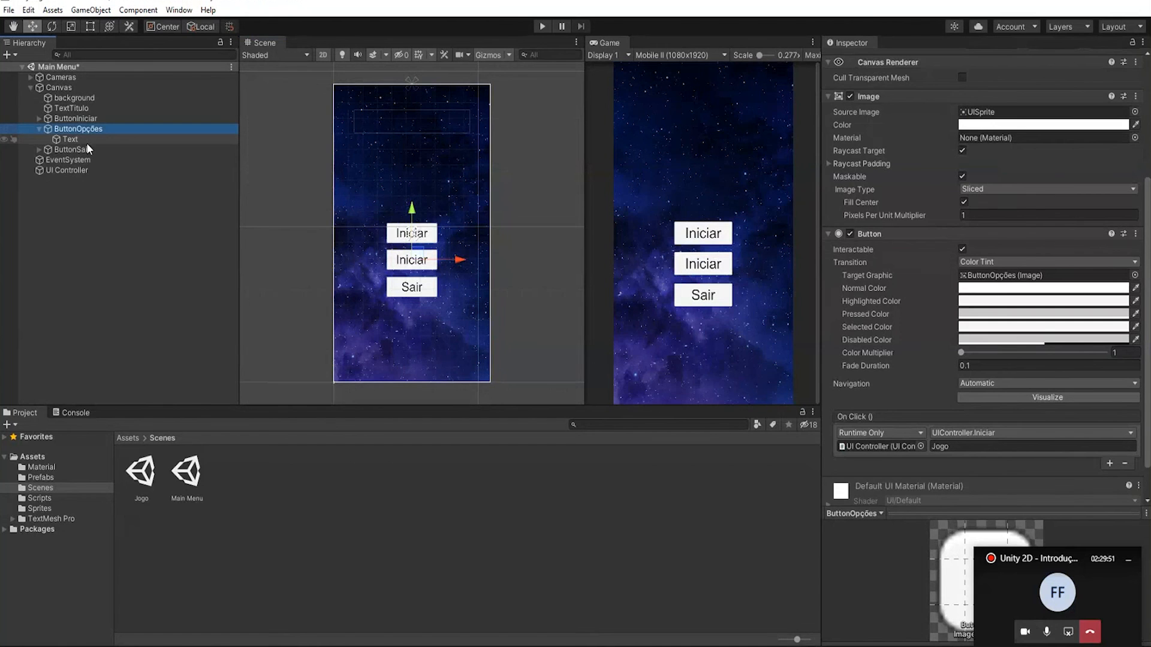
pyautogui.click(72, 139)
pyautogui.click(870, 186)
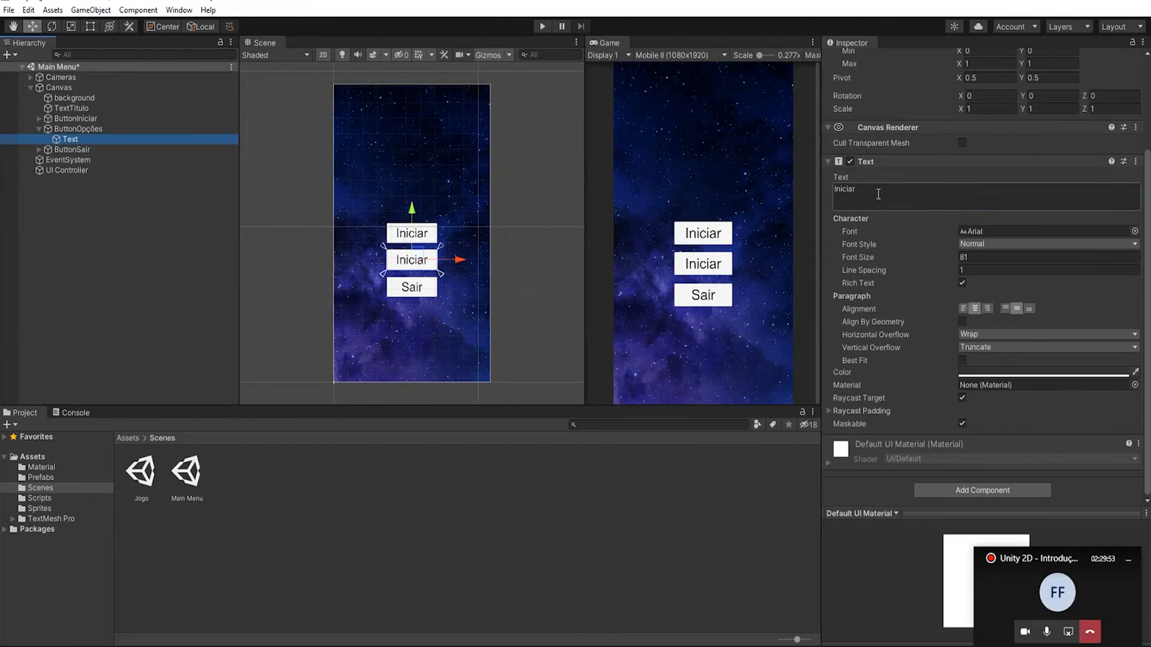
pyautogui.write('Opc')
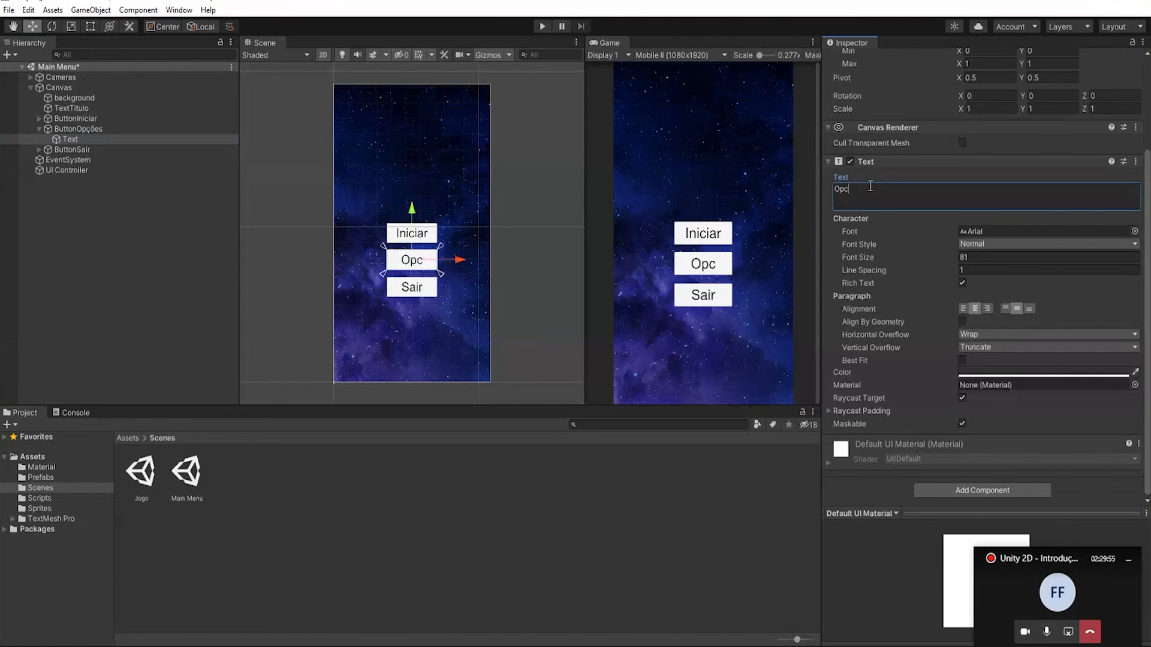
pyautogui.write("'~oe")
pyautogui.press('BackSpace')
pyautogui.press('BackSpace')
pyautogui.press('BackSpace')
pyautogui.press('BackSpace')
pyautogui.press('BackSpace')
pyautogui.write('ções')
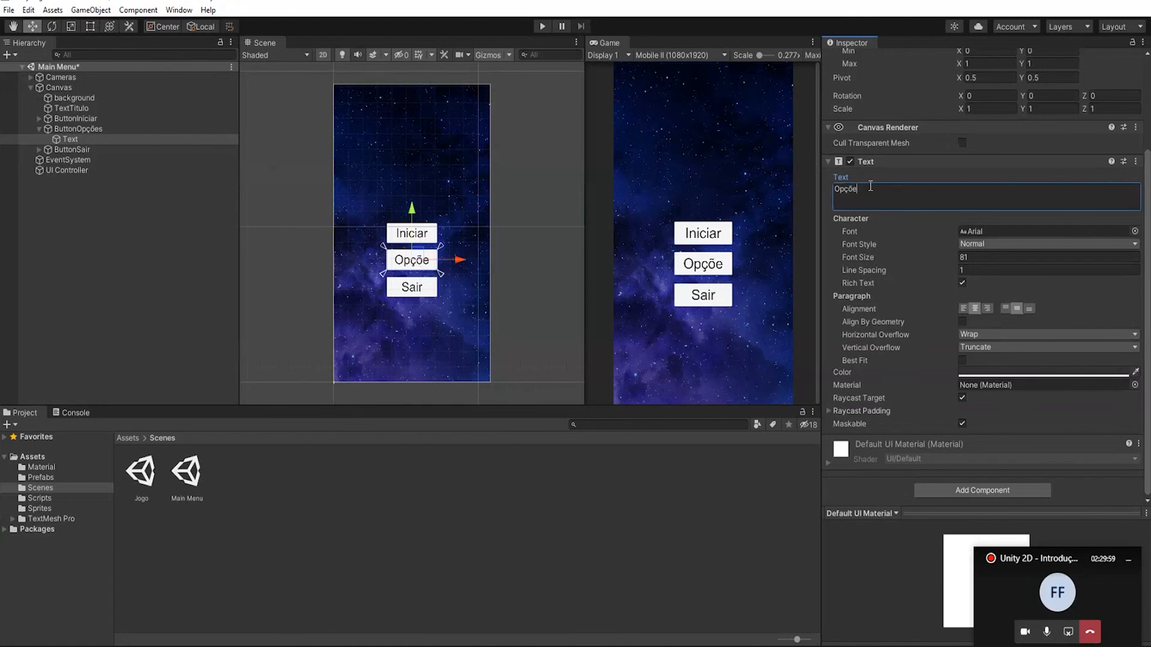
# Collapse ButtonOpções in the Canvas hierarchy and clear the selection.
pyautogui.click(37, 128)
pyautogui.click(160, 221)
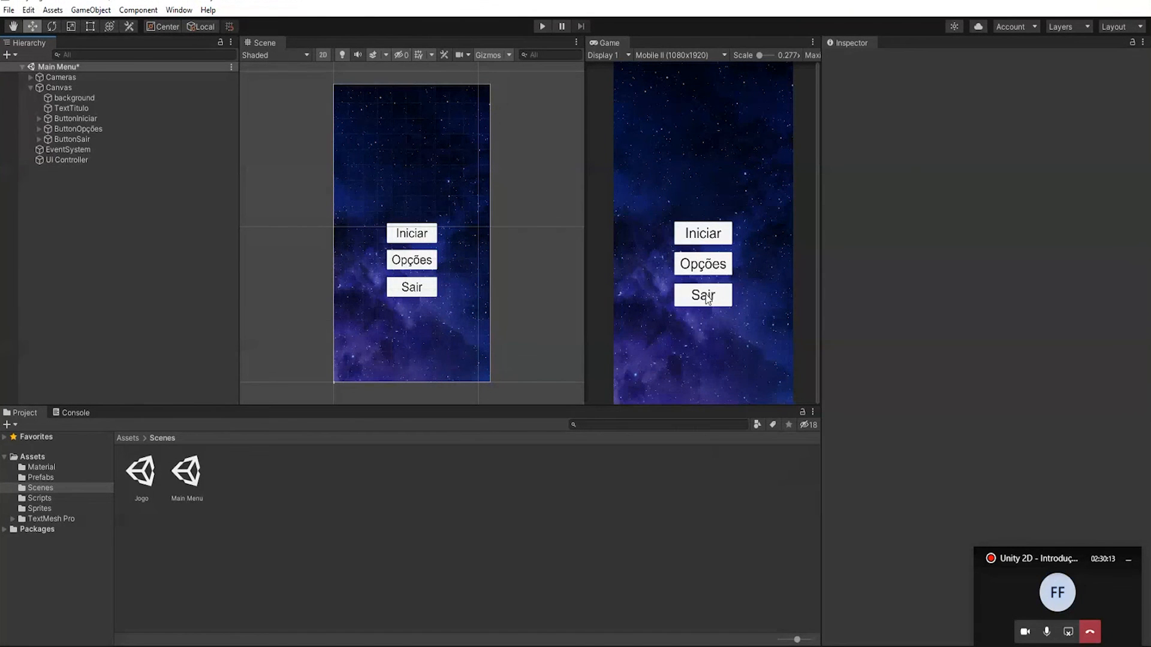
pyautogui.rightClick(273, 493)
pyautogui.moveTo(323, 157)
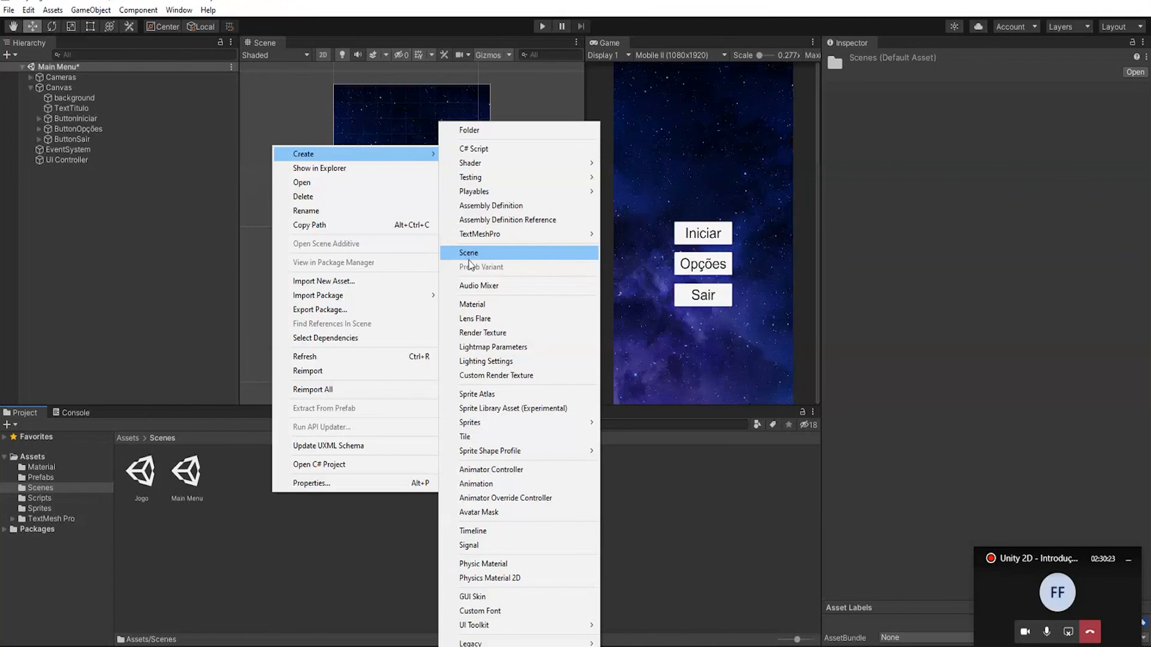
pyautogui.click(659, 494)
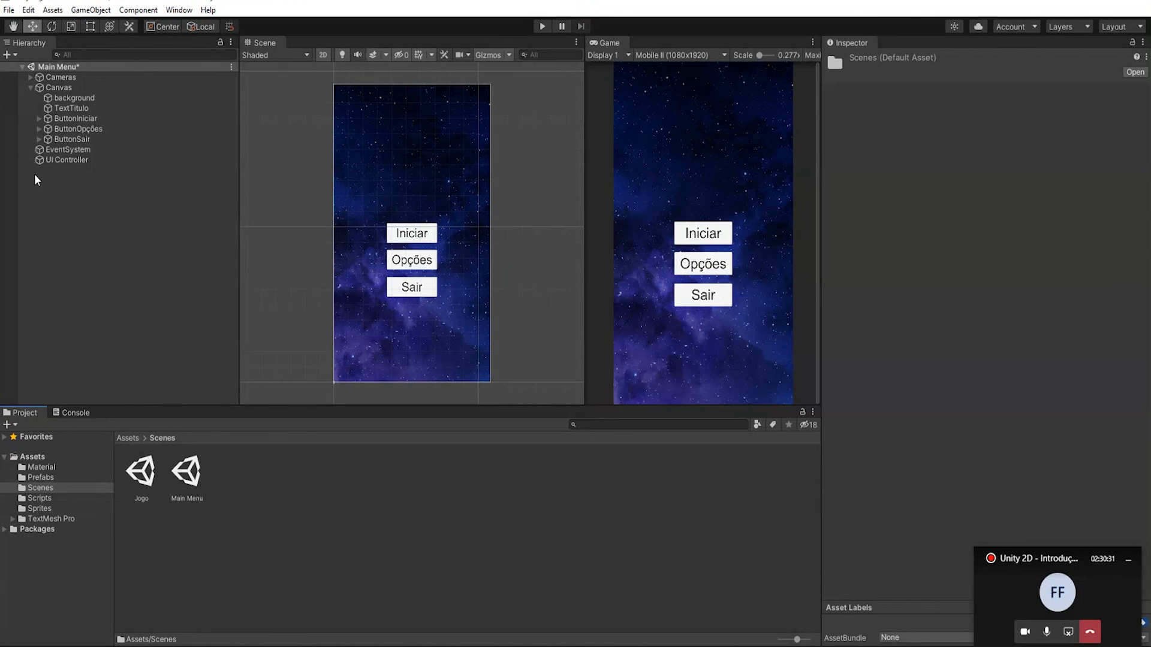
# Add a UI Image as a child of Canvas and rename it Panel.
pyautogui.rightClick(67, 87)
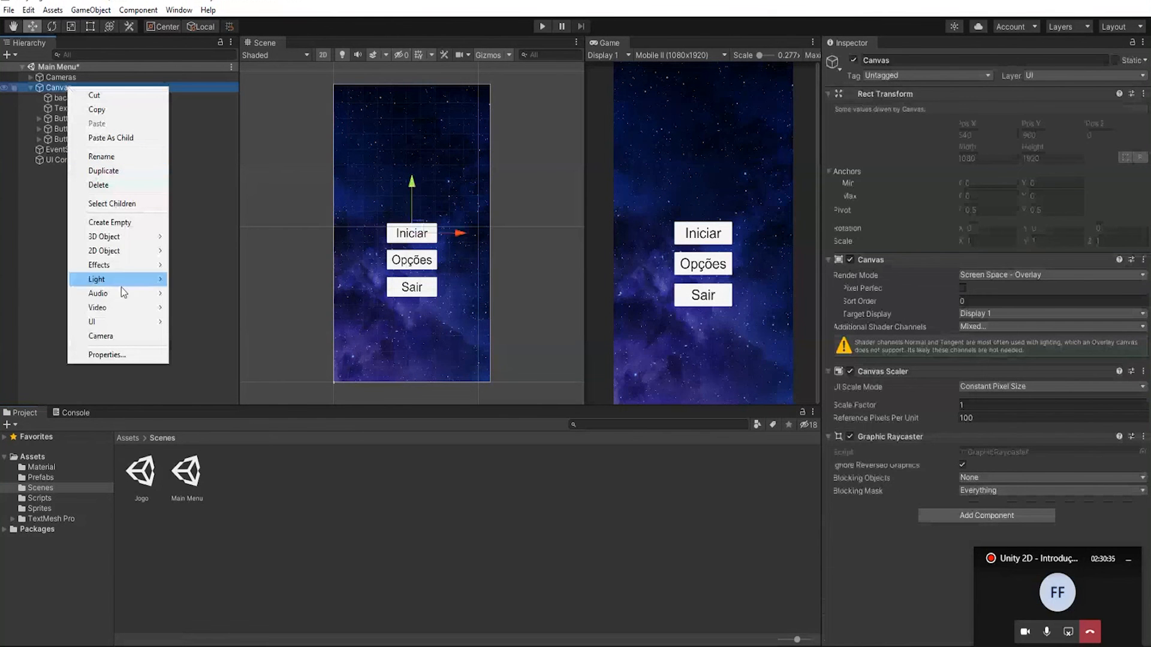
pyautogui.moveTo(125, 323)
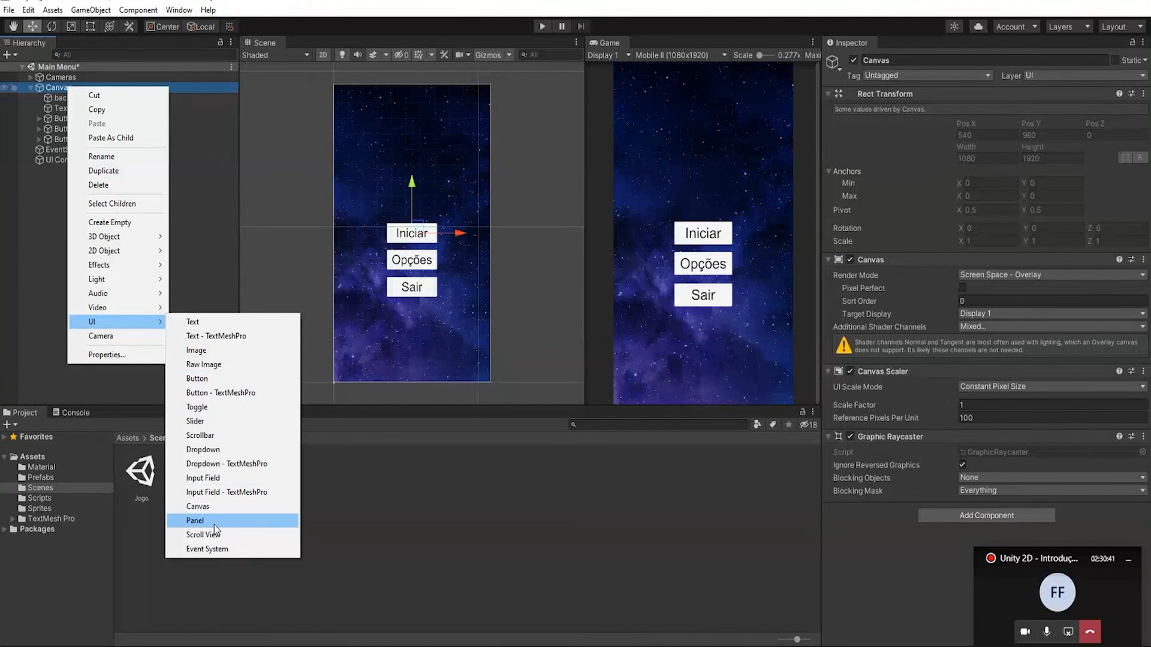
pyautogui.click(214, 350)
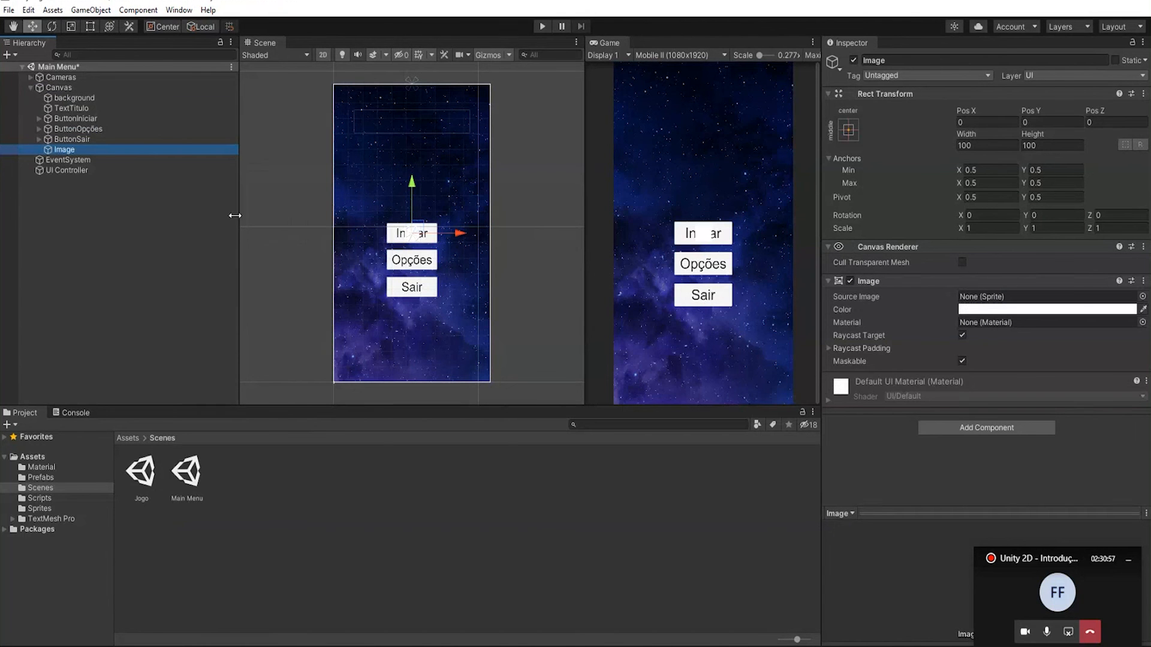
pyautogui.click(71, 149)
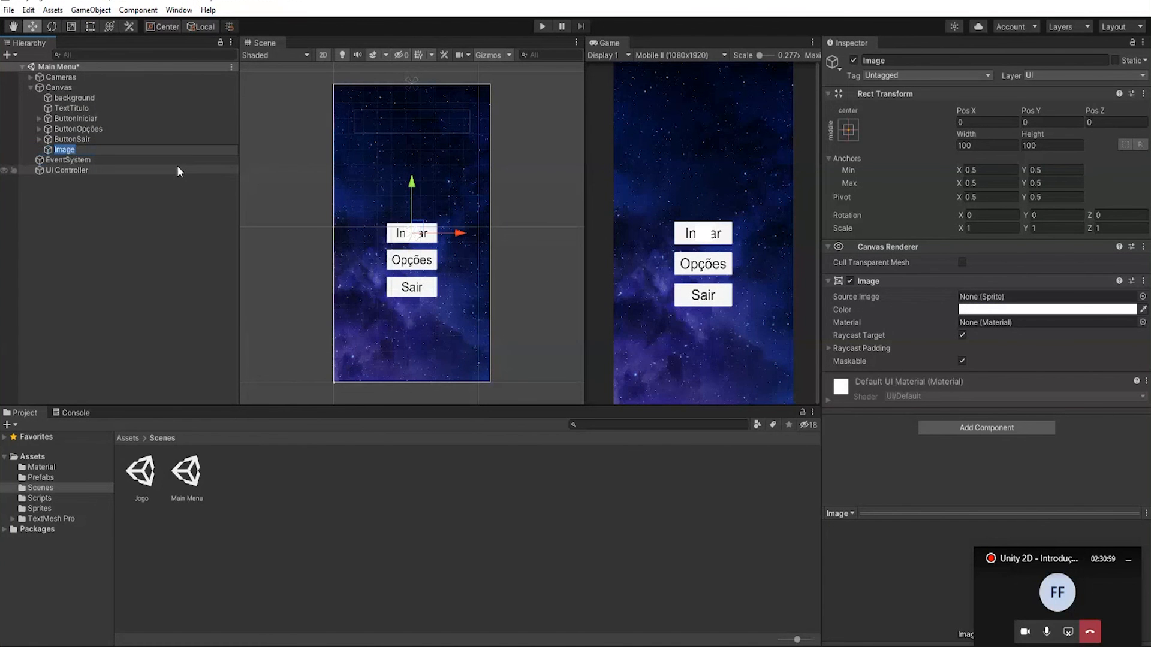
pyautogui.write('Panel')
pyautogui.press('Return')
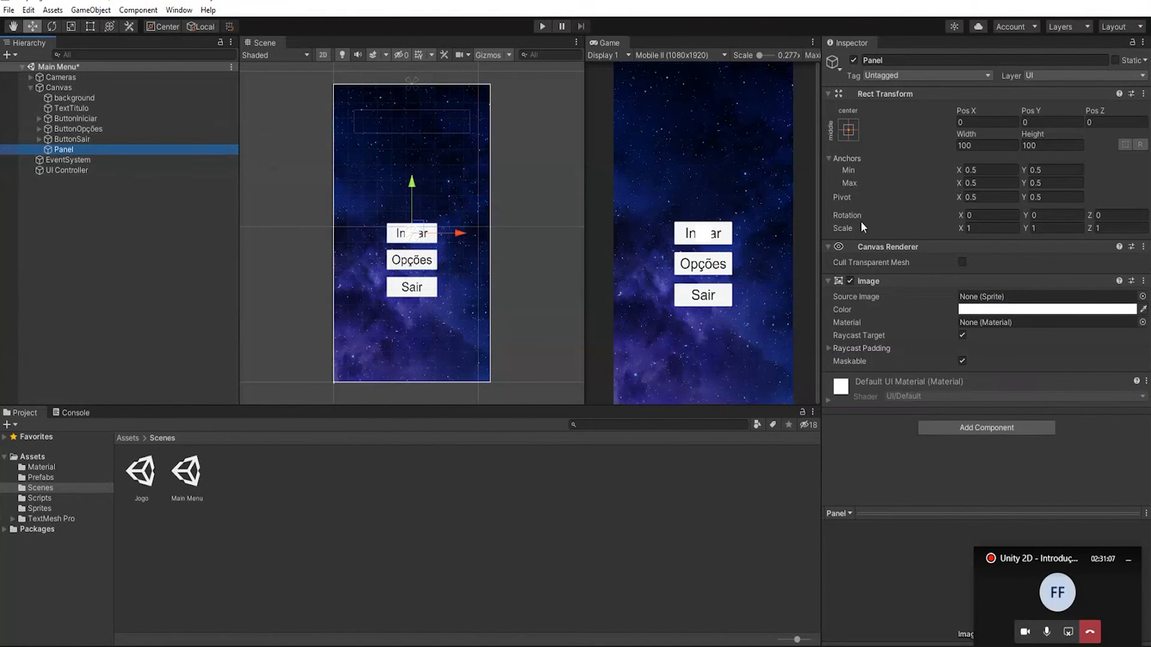
# Set the Panel image's colour by sampling the purple-blue (3B2B81) from the menu background.
pyautogui.click(1046, 310)
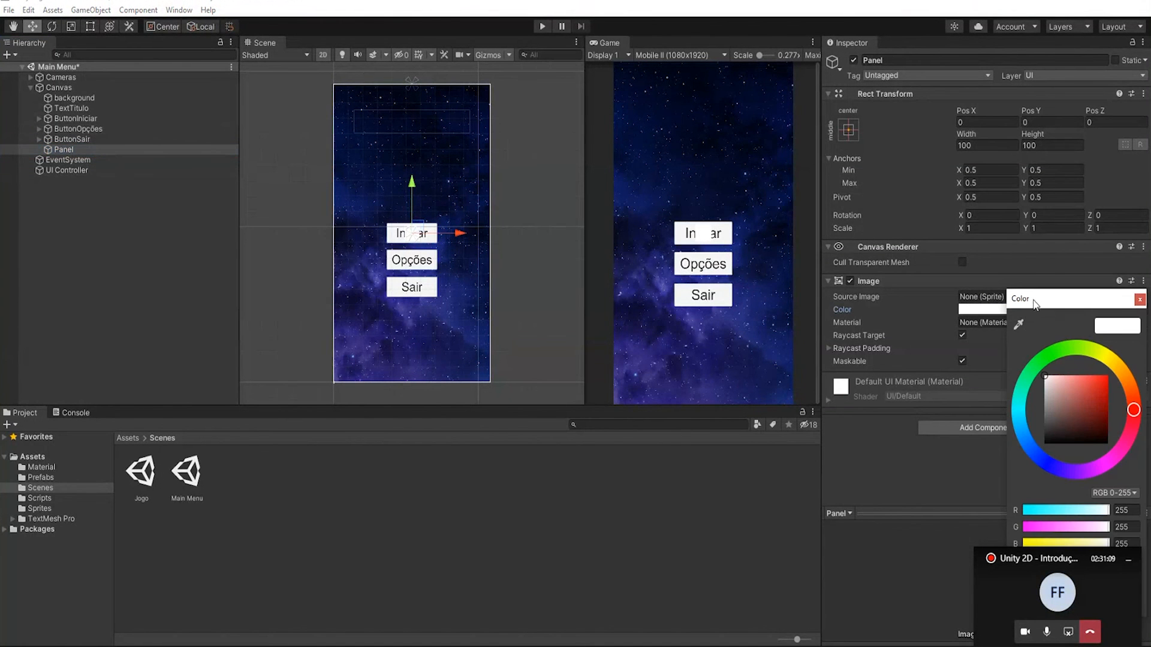
pyautogui.click(1073, 391)
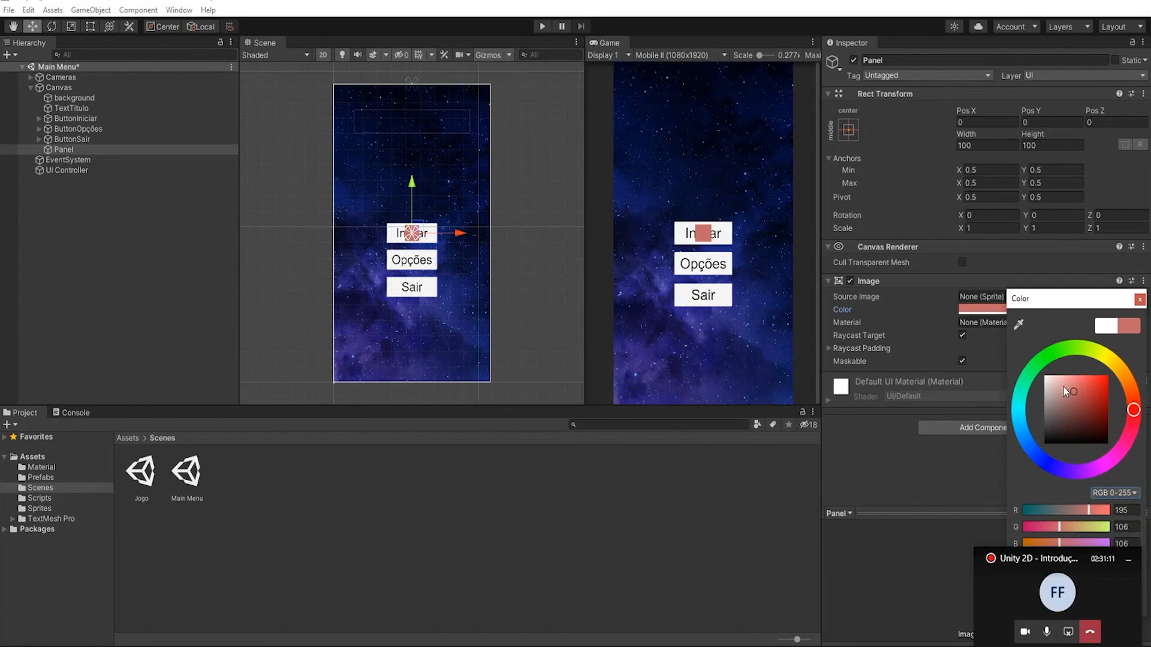
pyautogui.click(1068, 401)
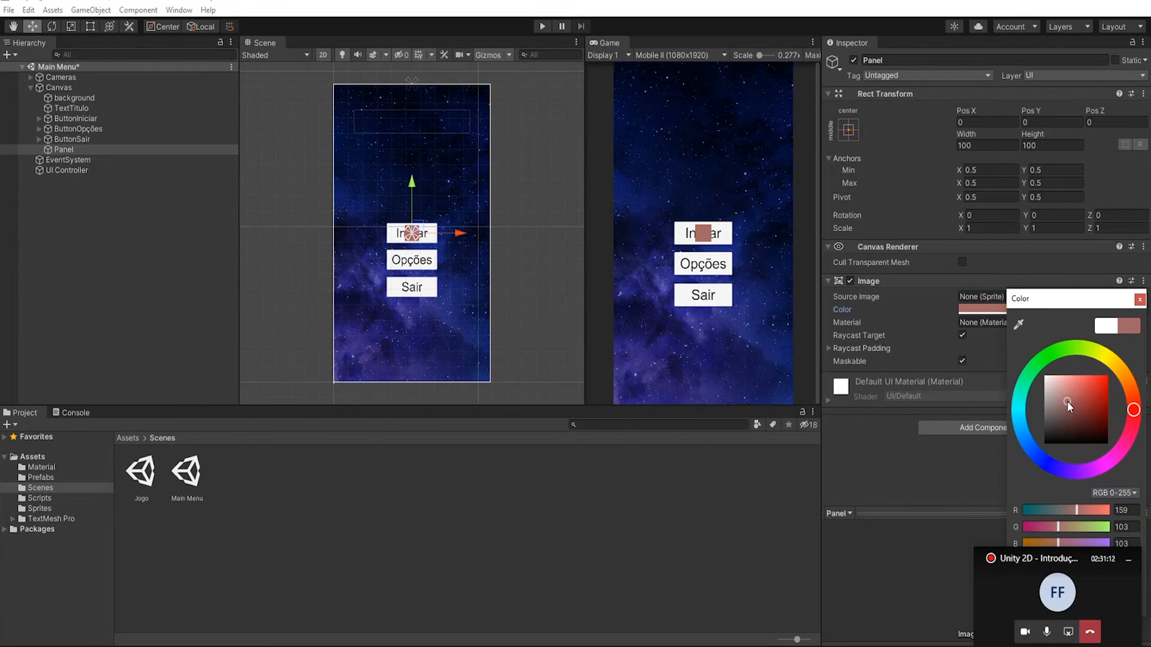
pyautogui.click(1019, 324)
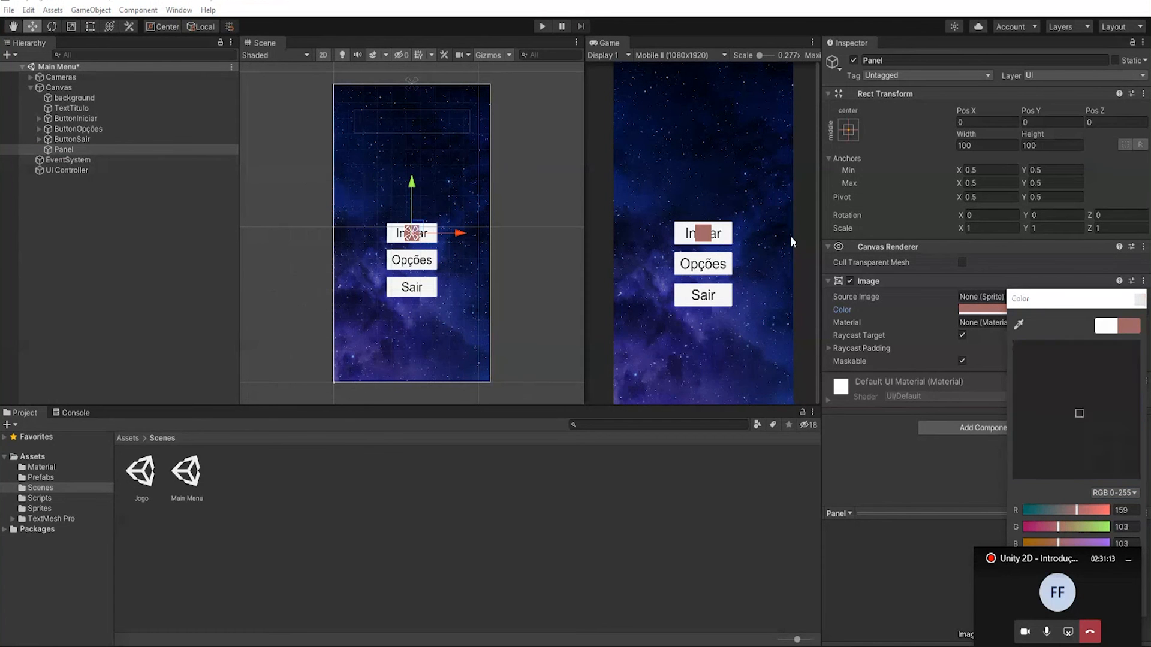
pyautogui.click(639, 358)
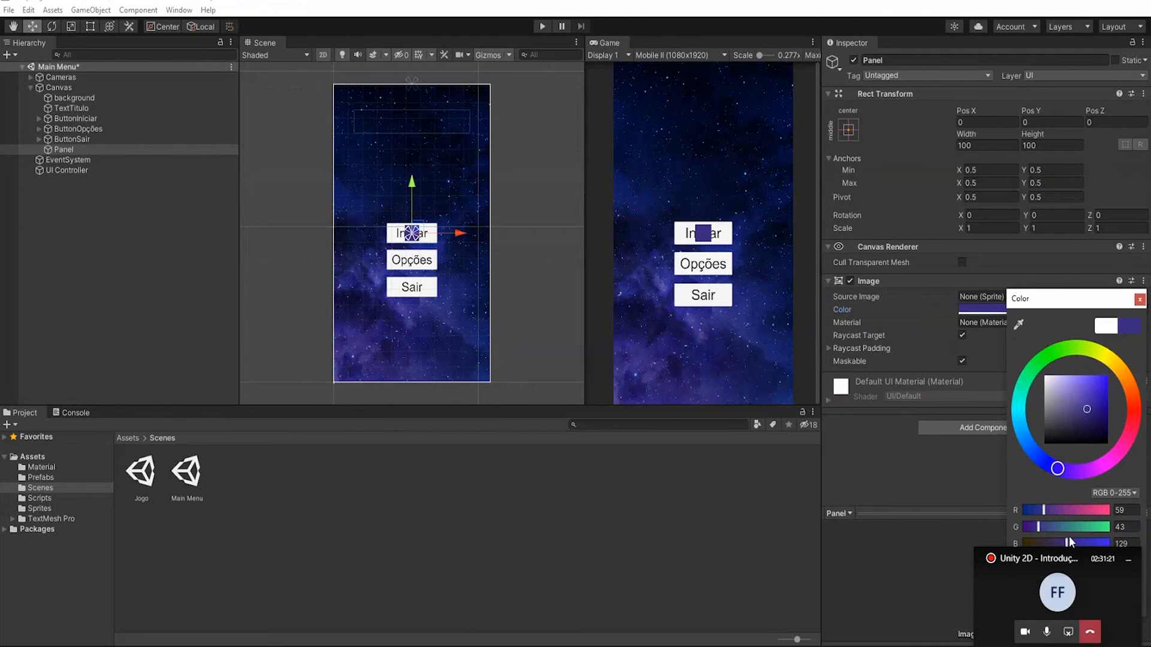
# Make the Panel image semi-transparent with a colour alpha of 166.
pyautogui.moveTo(1055, 300); pyautogui.dragTo(987, 160)
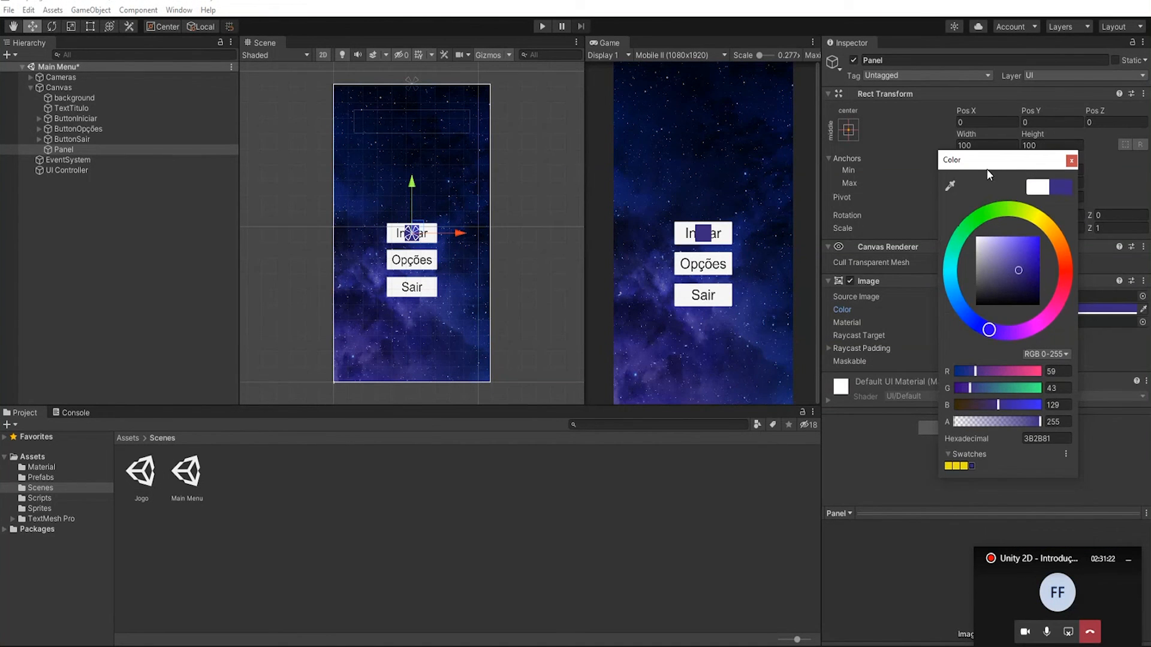
pyautogui.click(1122, 558)
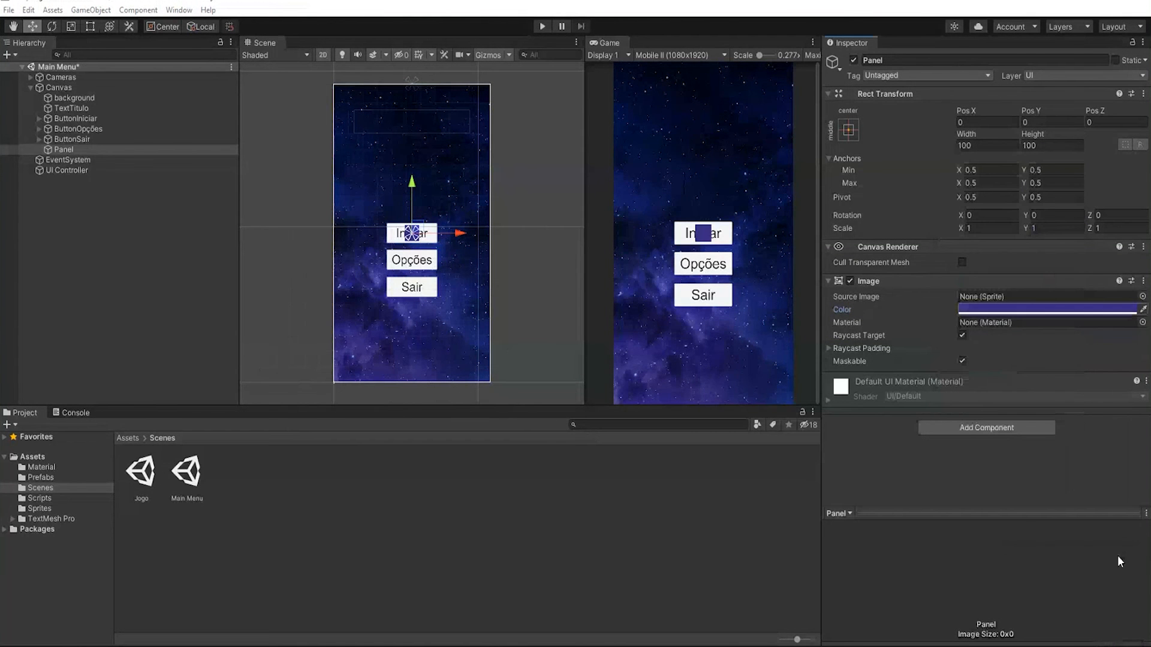
pyautogui.click(1109, 308)
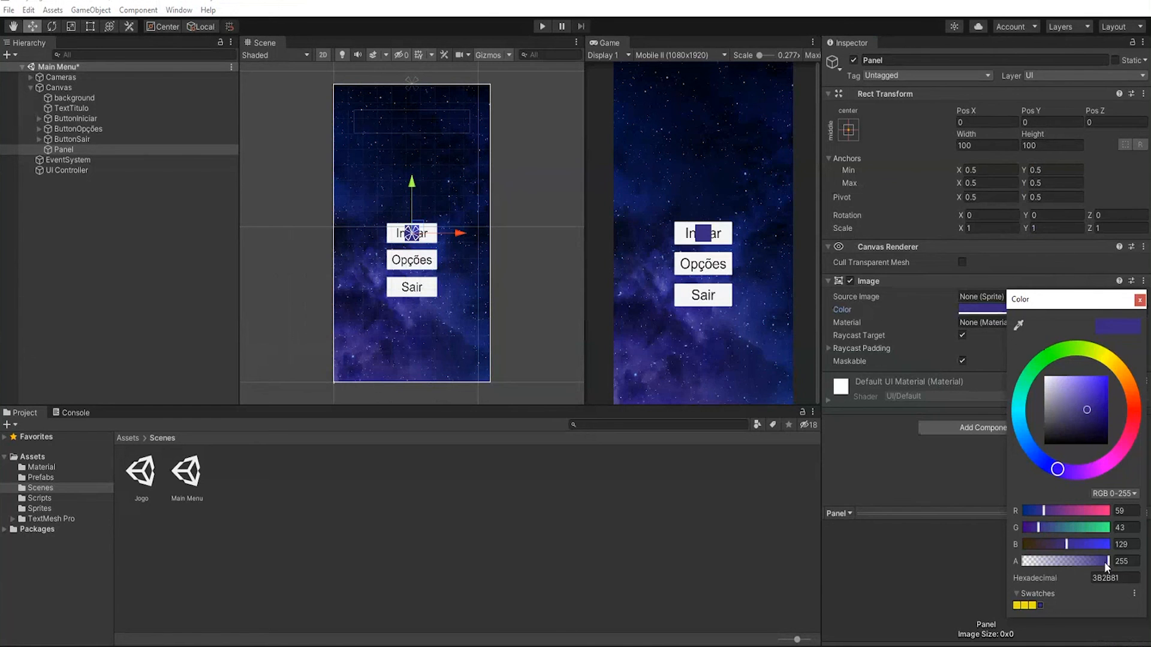
pyautogui.moveTo(1106, 564); pyautogui.dragTo(1078, 559)
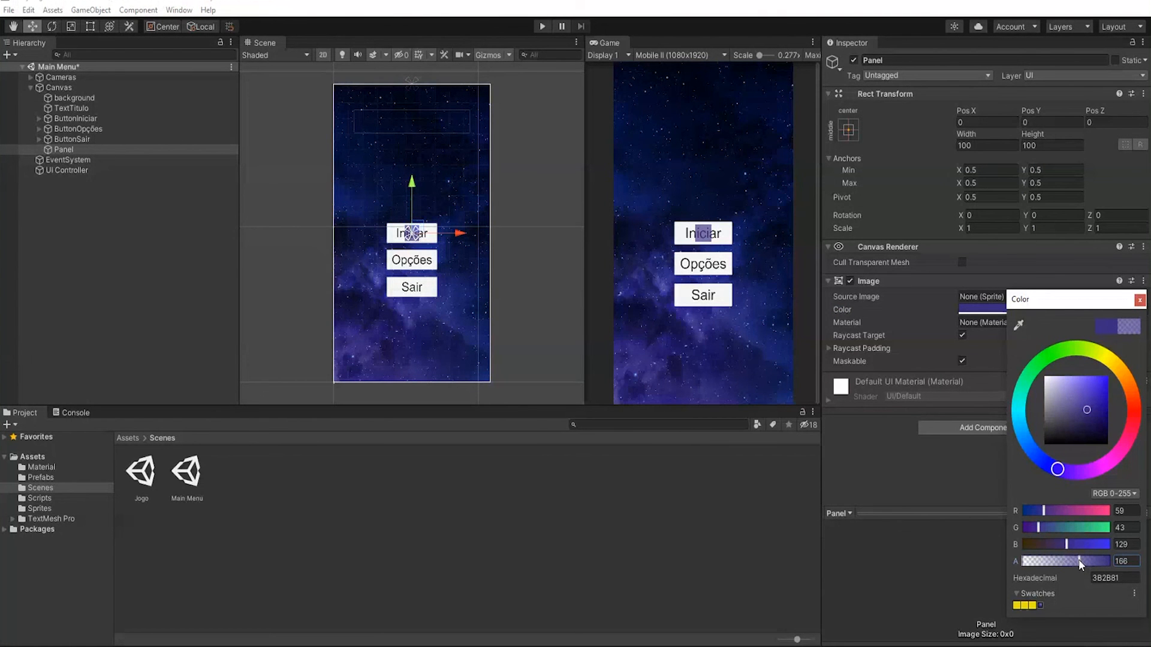
pyautogui.click(1139, 300)
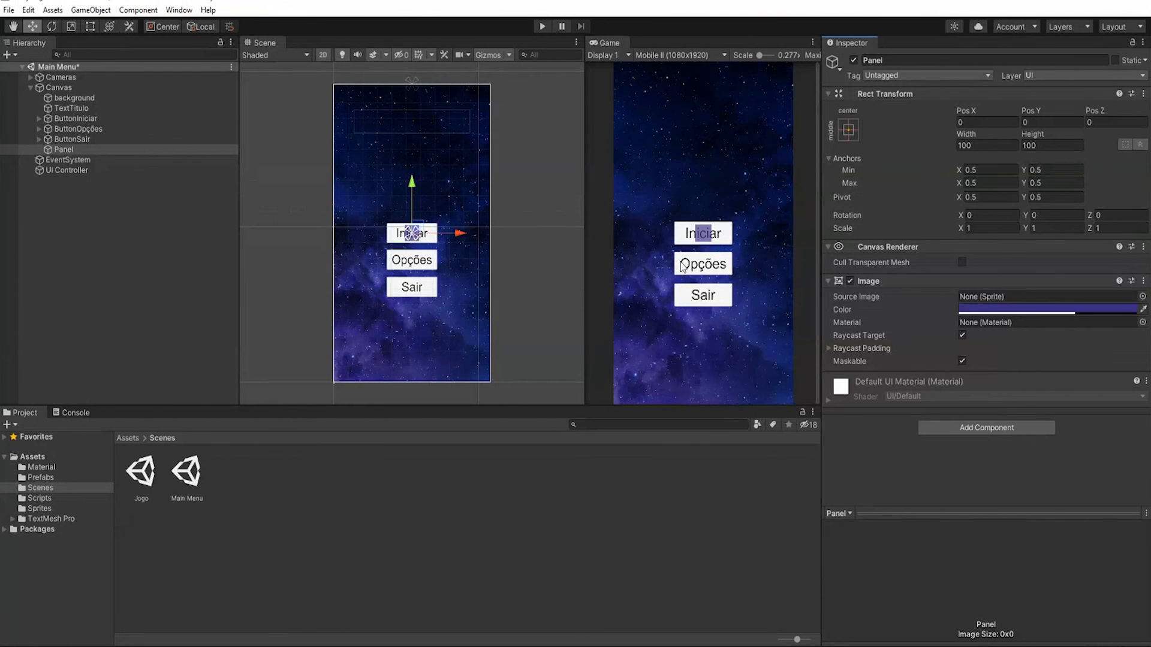
# Resize the Panel to a width of 800 and a height of 900.
pyautogui.click(977, 145)
pyautogui.write('600')
pyautogui.press('Tab')
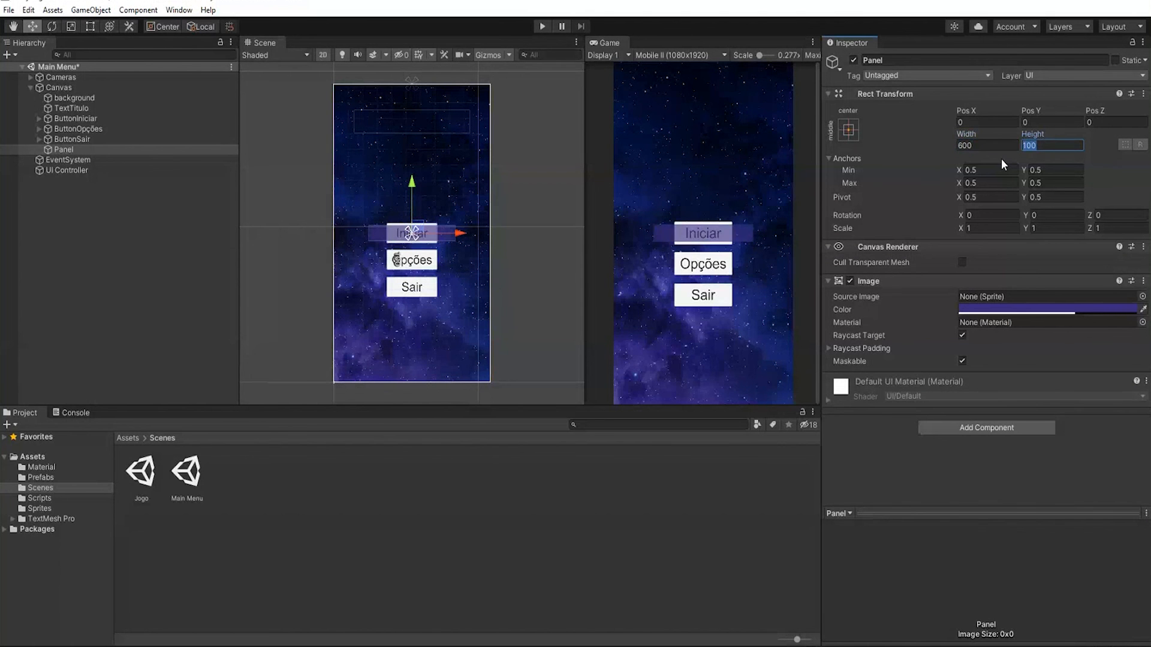
pyautogui.write('600')
pyautogui.hotkey('shift', 'Tab')
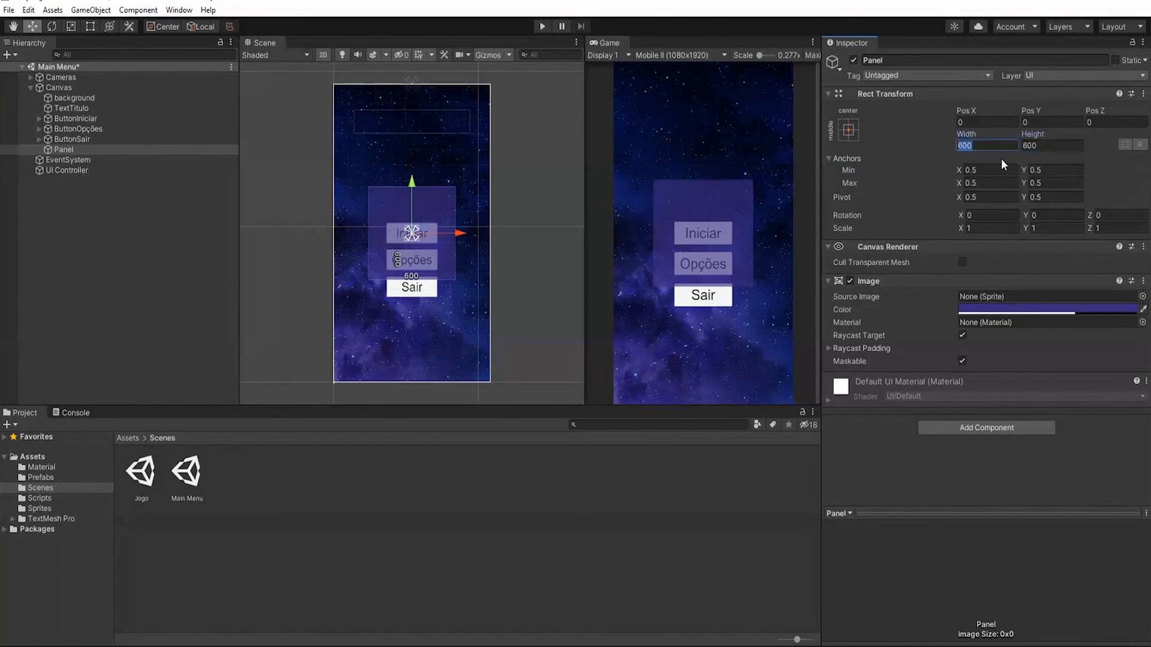
pyautogui.write('800')
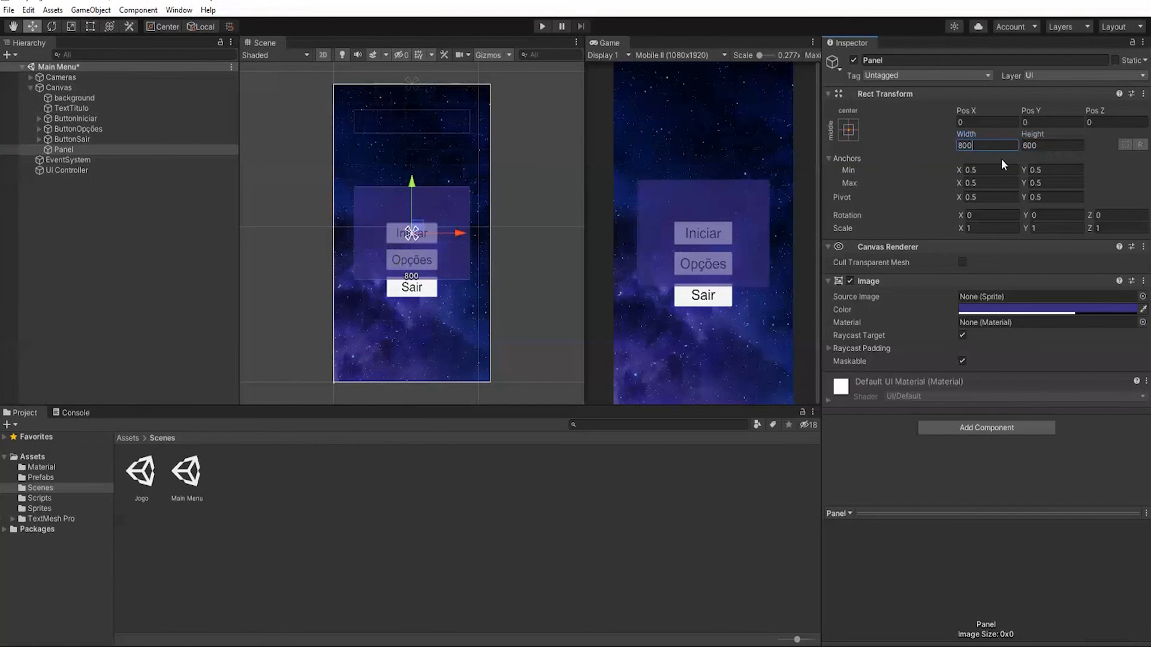
pyautogui.press('Tab')
pyautogui.write('90')
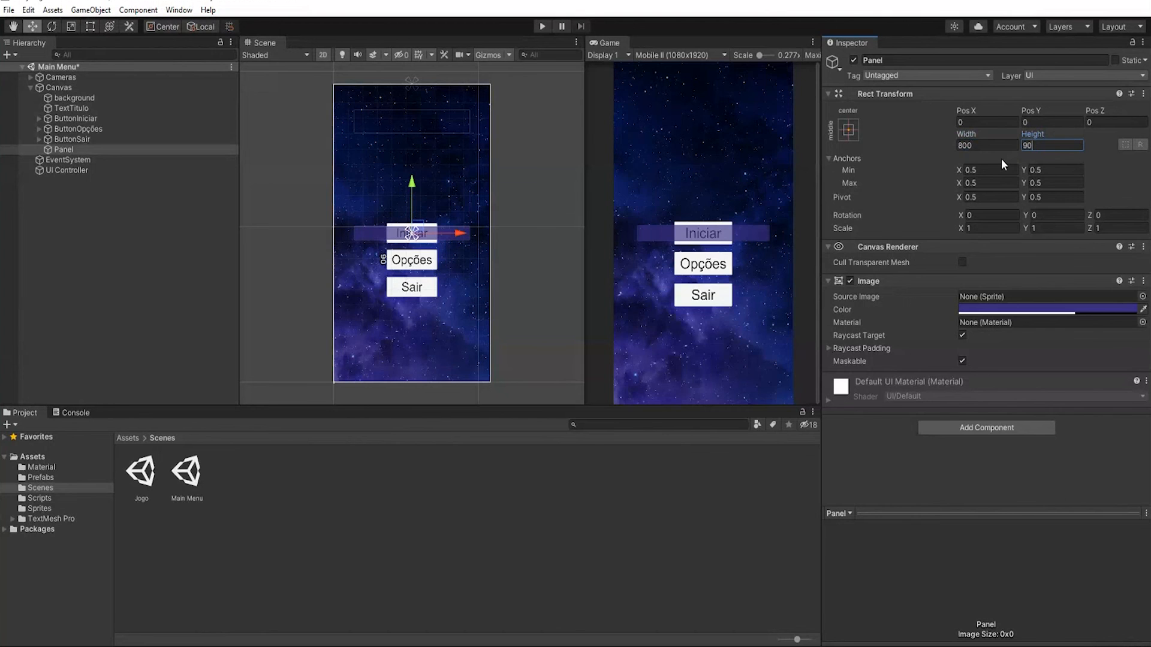
pyautogui.write('0')
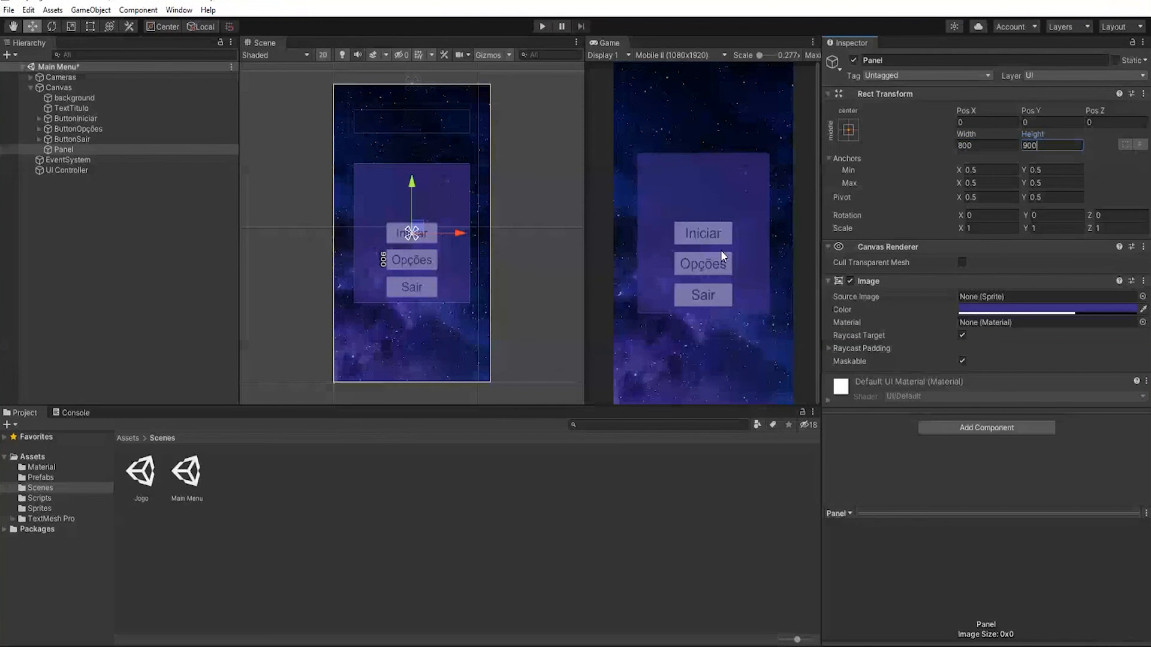
# Set the Panel colour's alpha to 255 and lighten the colour to a pale lavender.
pyautogui.click(1056, 309)
pyautogui.moveTo(1082, 567); pyautogui.dragTo(1126, 565)
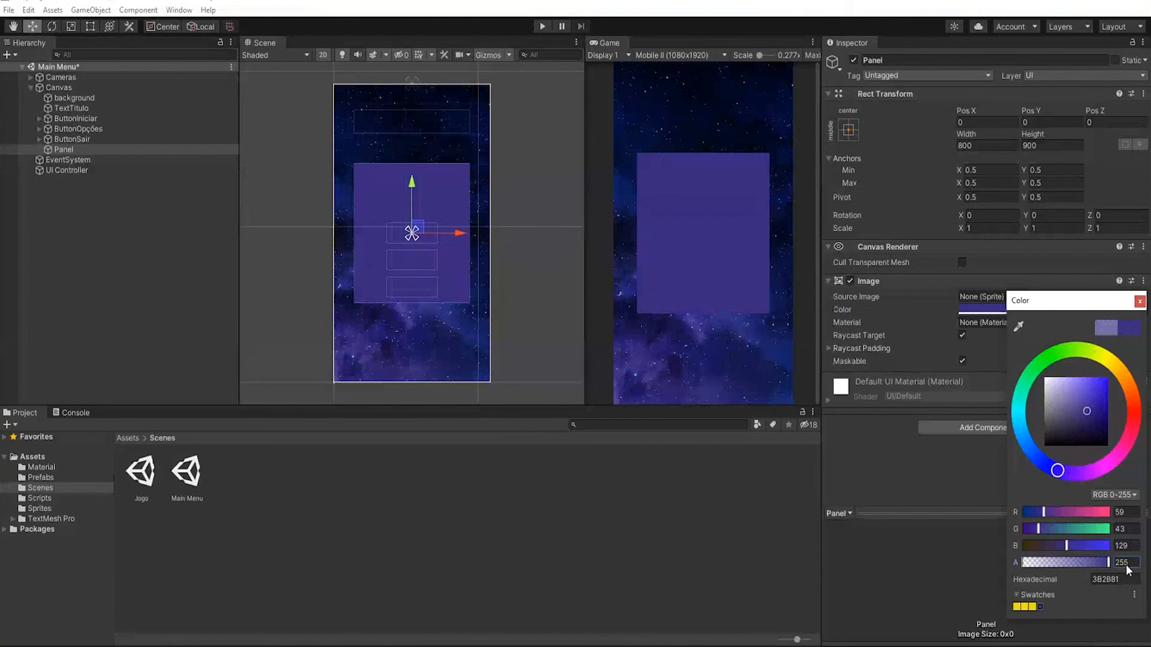
pyautogui.moveTo(1097, 302); pyautogui.dragTo(1054, 319)
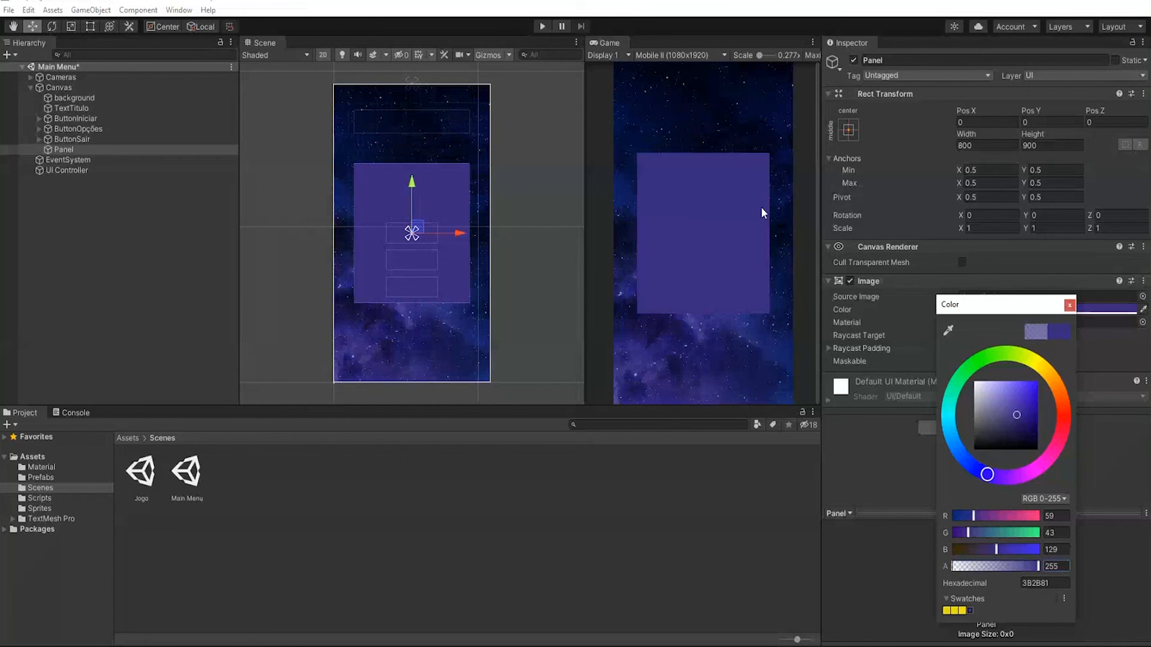
pyautogui.moveTo(1016, 418); pyautogui.dragTo(989, 390)
pyautogui.click(1070, 305)
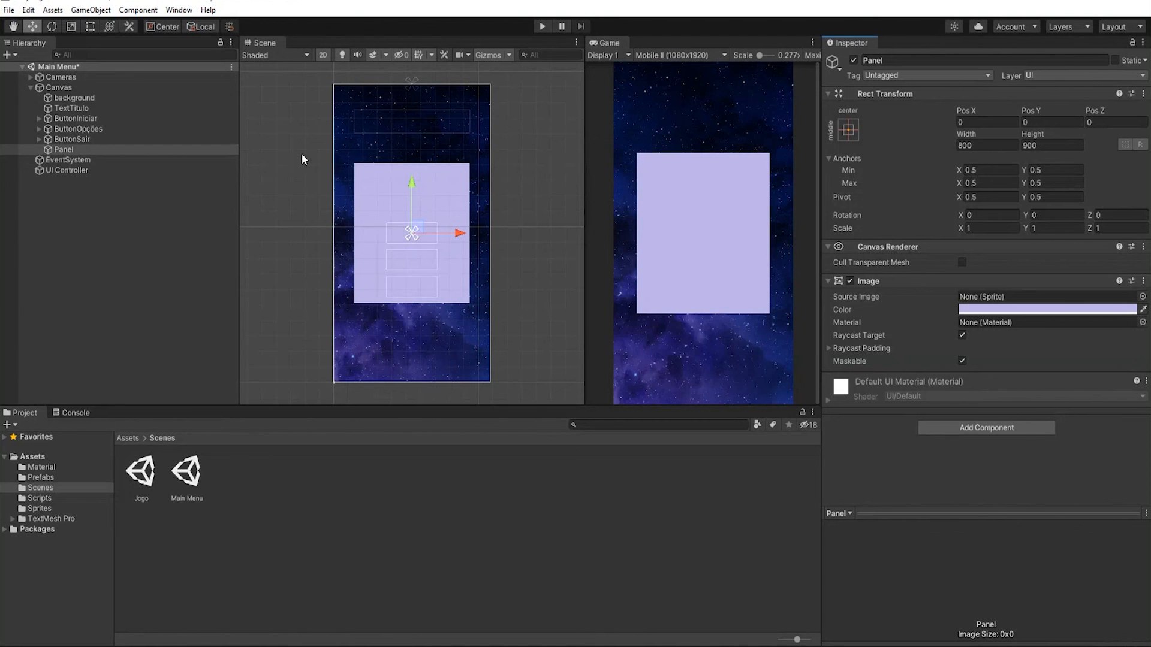
# Add a UI Slider as a child of Panel.
pyautogui.rightClick(70, 150)
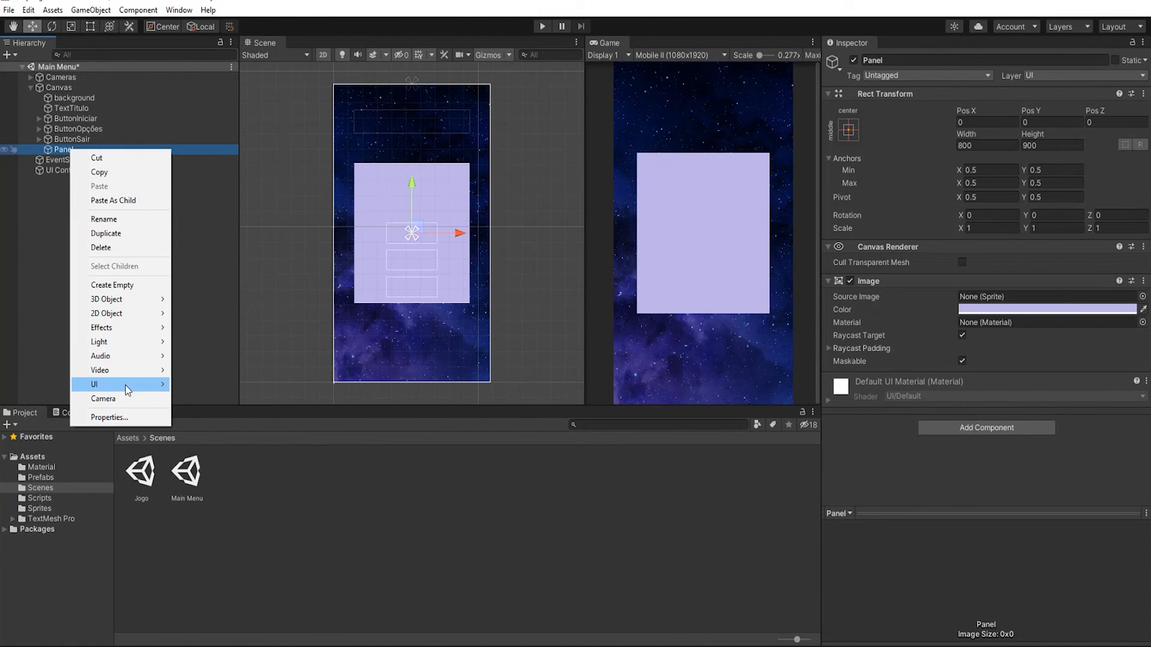
pyautogui.moveTo(124, 385)
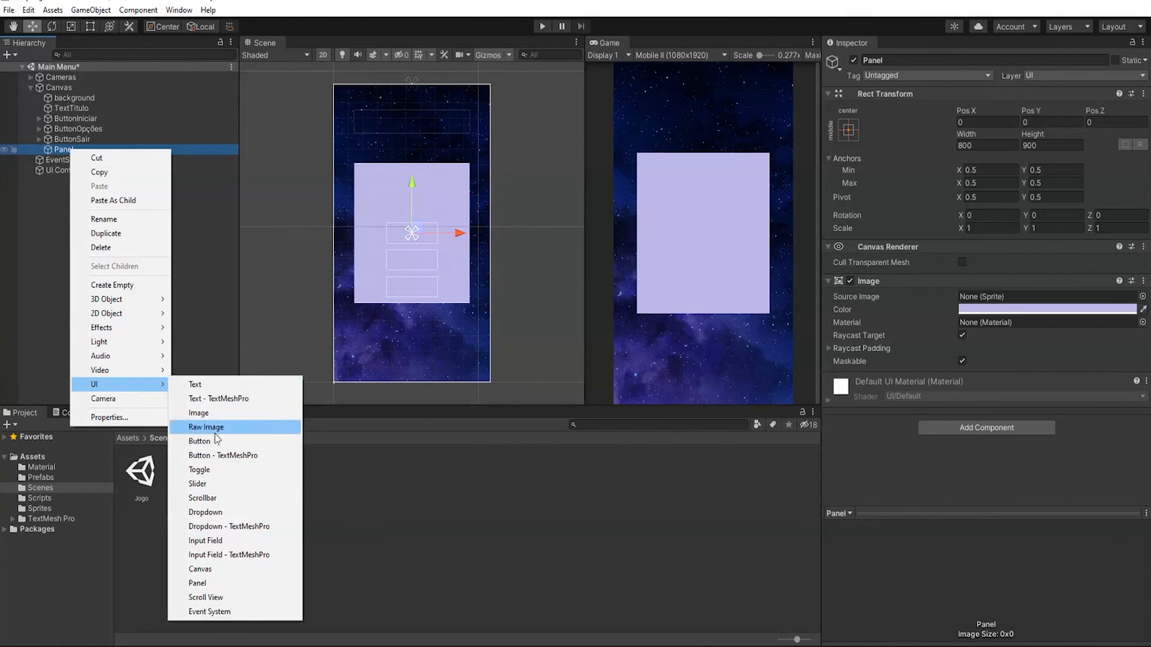
pyautogui.click(215, 486)
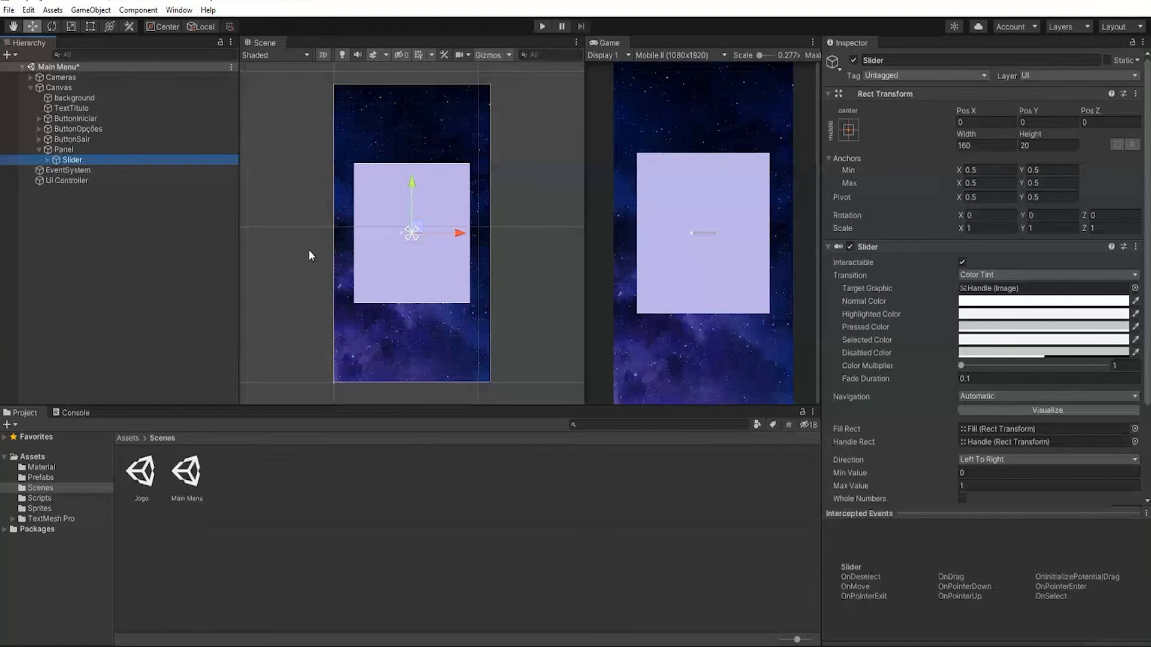
# Set the Slider's width to 500 and its height to 100.
pyautogui.click(993, 146)
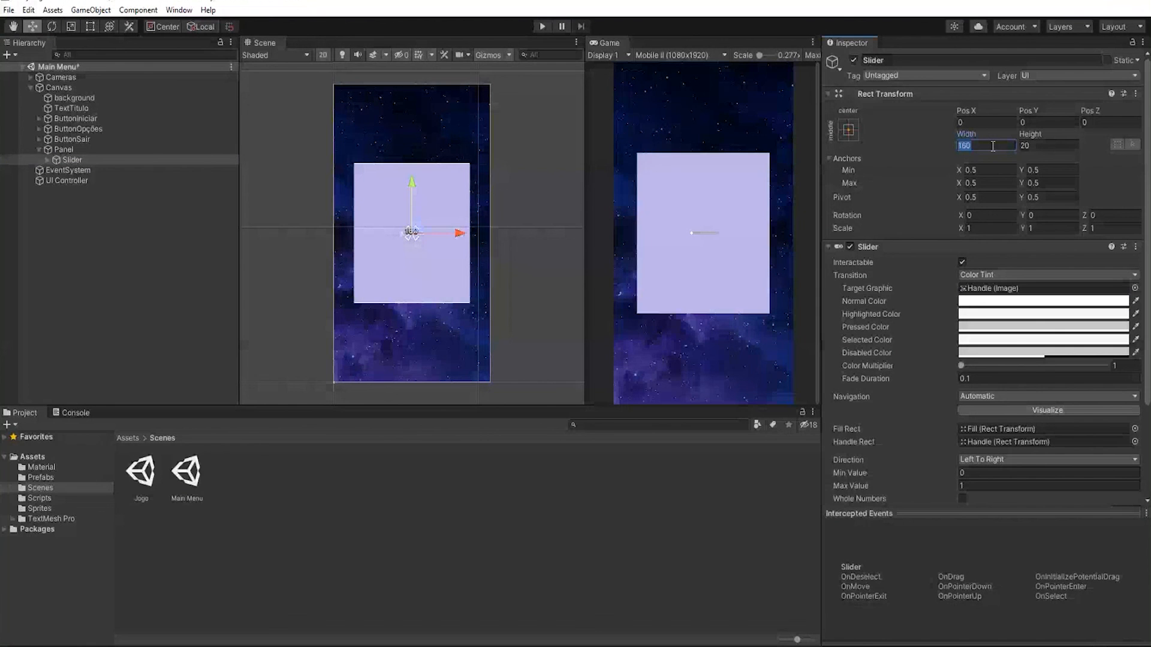
pyautogui.write('500')
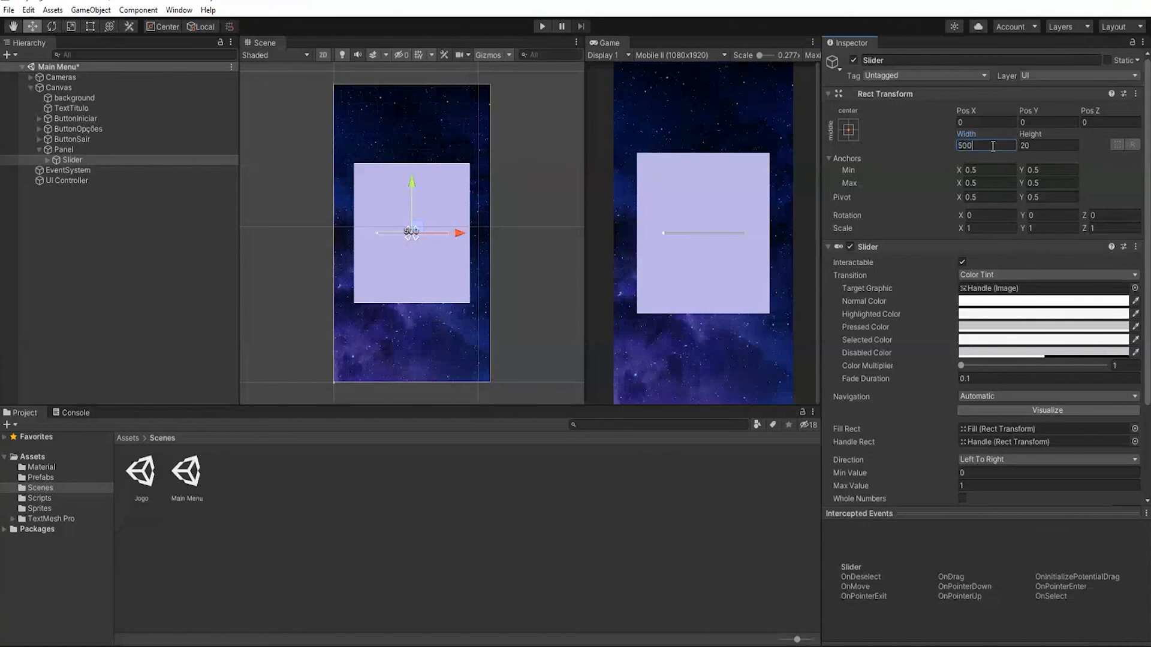
pyautogui.press('Tab')
pyautogui.write('50')
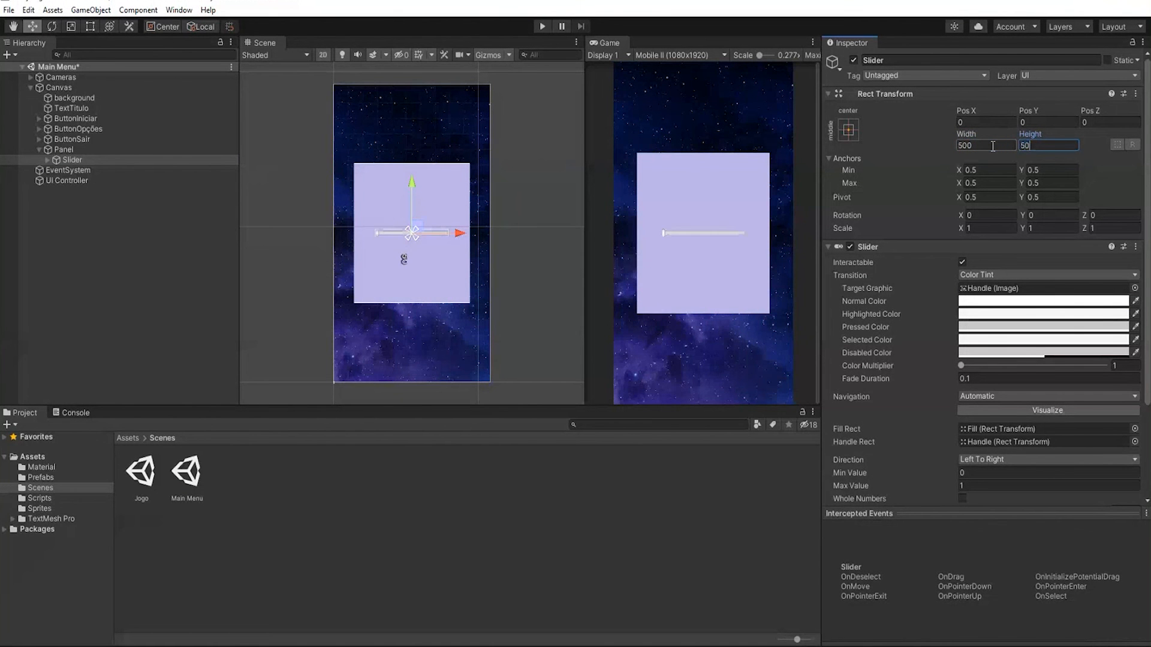
pyautogui.press('BackSpace')
pyautogui.press('BackSpace')
pyautogui.write('100')
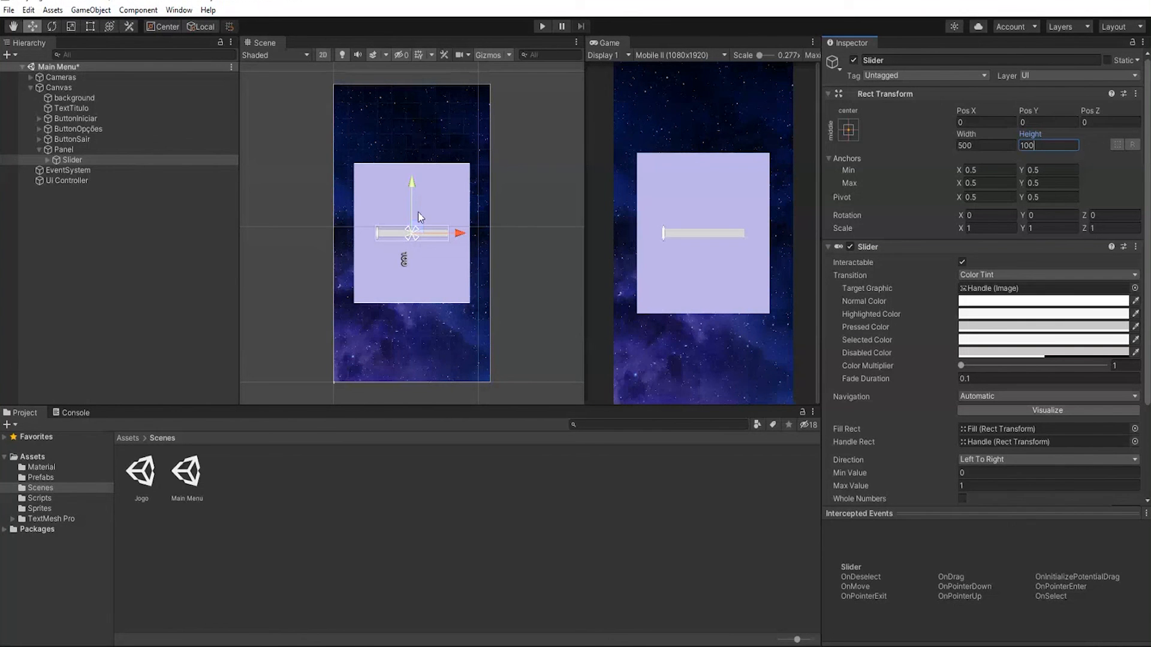
# Try moving the Slider up within the Panel to Pos Y 225, and undo the move.
pyautogui.moveTo(410, 185); pyautogui.dragTo(413, 154)
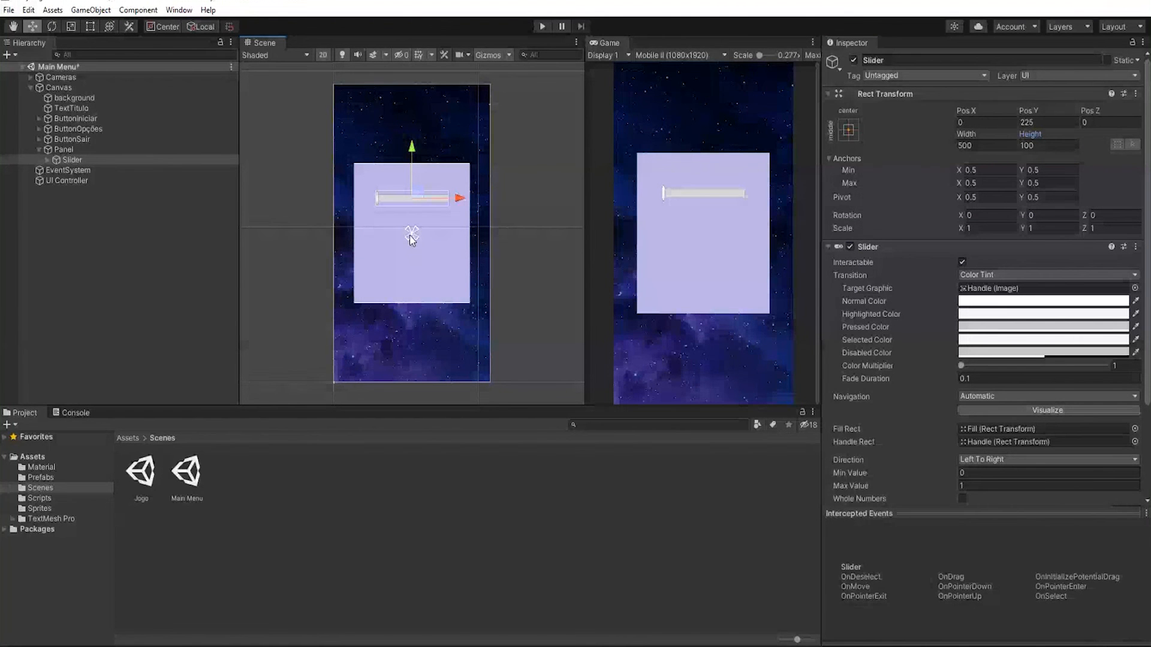
pyautogui.hotkey('ctrl', 'z')
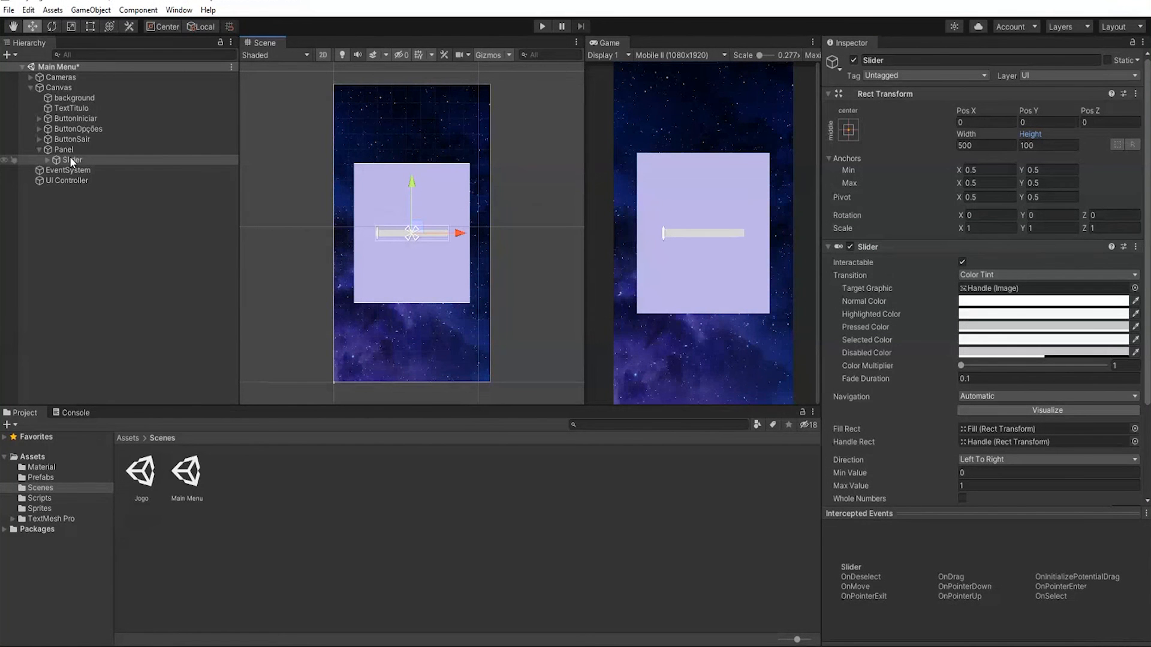
# Anchor the Slider to the Panel's top centre, including pivot and position, and move it down to Pos Y -179.
pyautogui.click(853, 131)
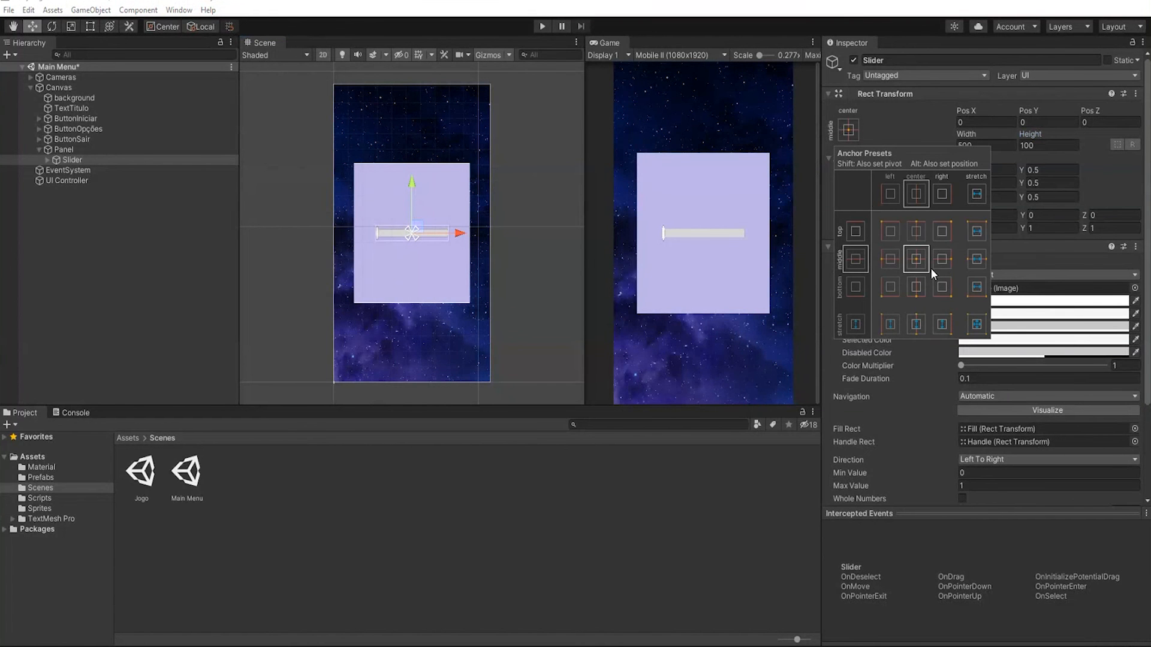
pyautogui.hotkey('shift', 'alt')
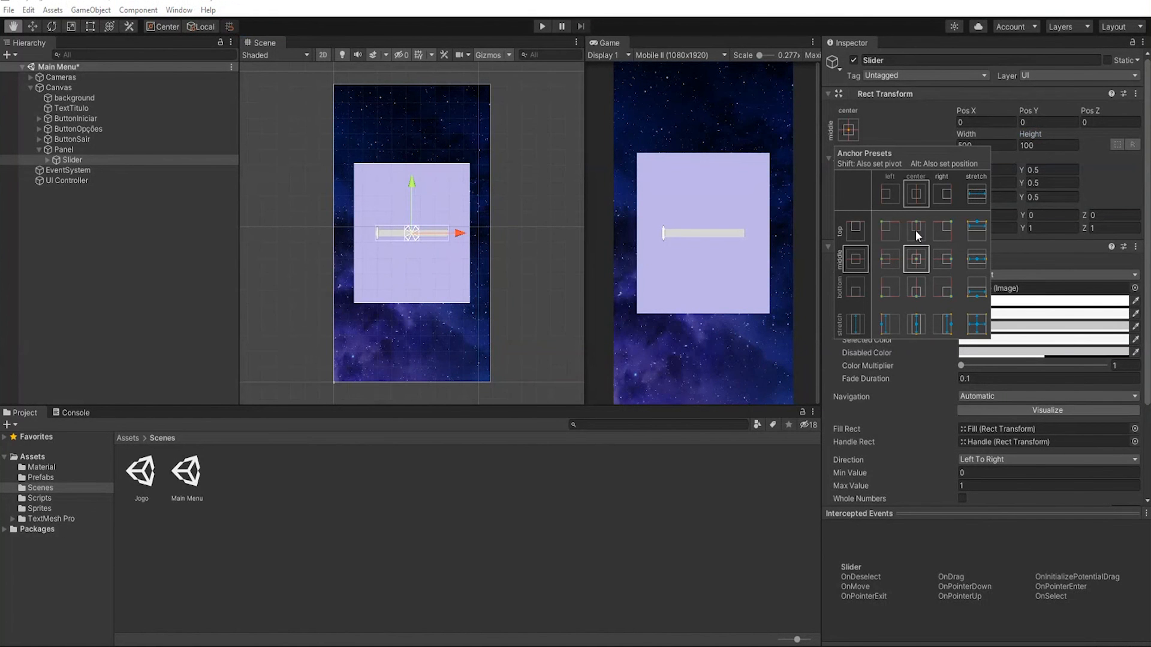
pyautogui.keyDown('alt'); pyautogui.keyDown('shift'); pyautogui.click(915, 231); pyautogui.keyUp('shift'); pyautogui.keyUp('alt')
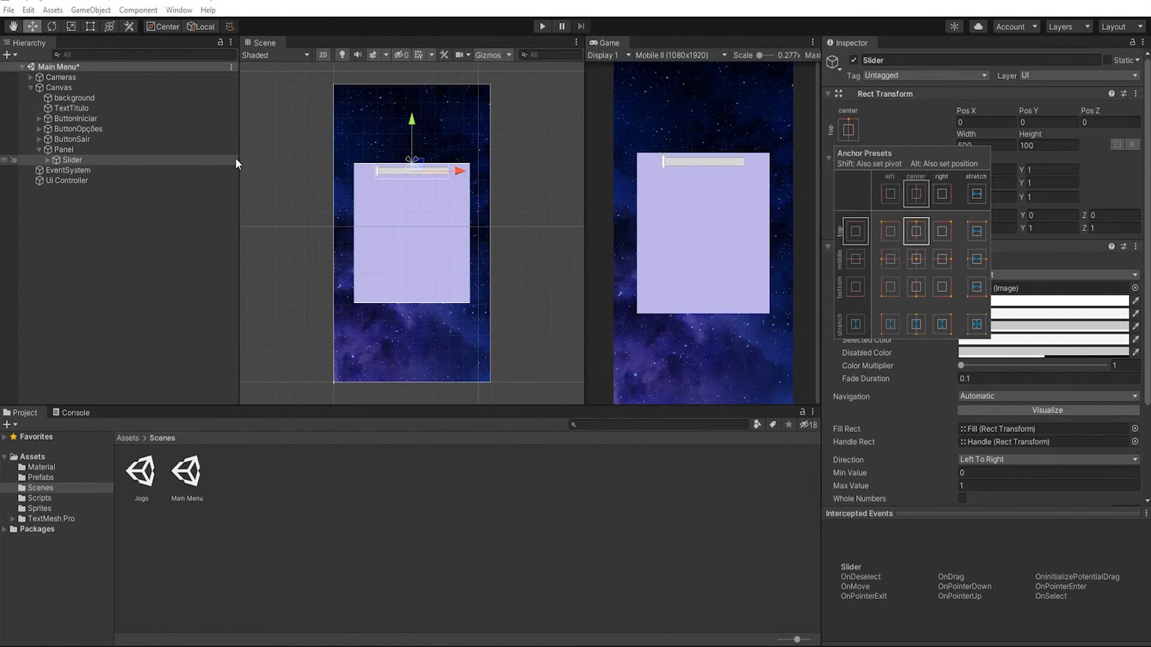
pyautogui.click(409, 117)
pyautogui.moveTo(409, 117); pyautogui.dragTo(412, 149)
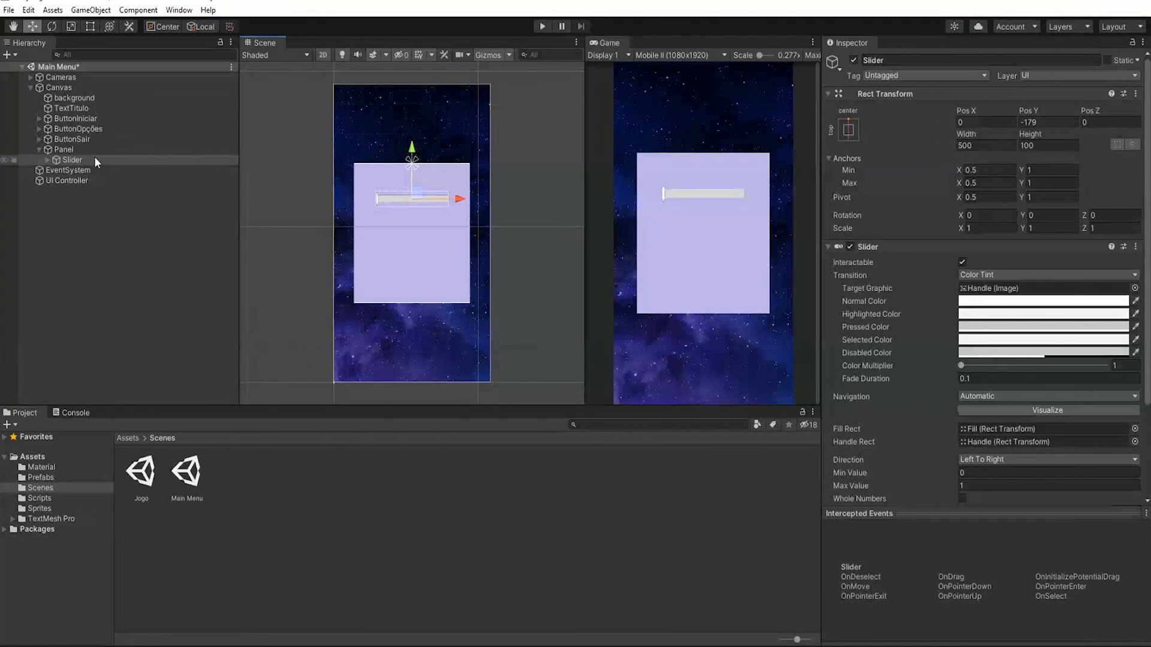
# Add a Text - TextMeshPro element as a child of Panel and place it above Slider in the hierarchy.
pyautogui.rightClick(67, 149)
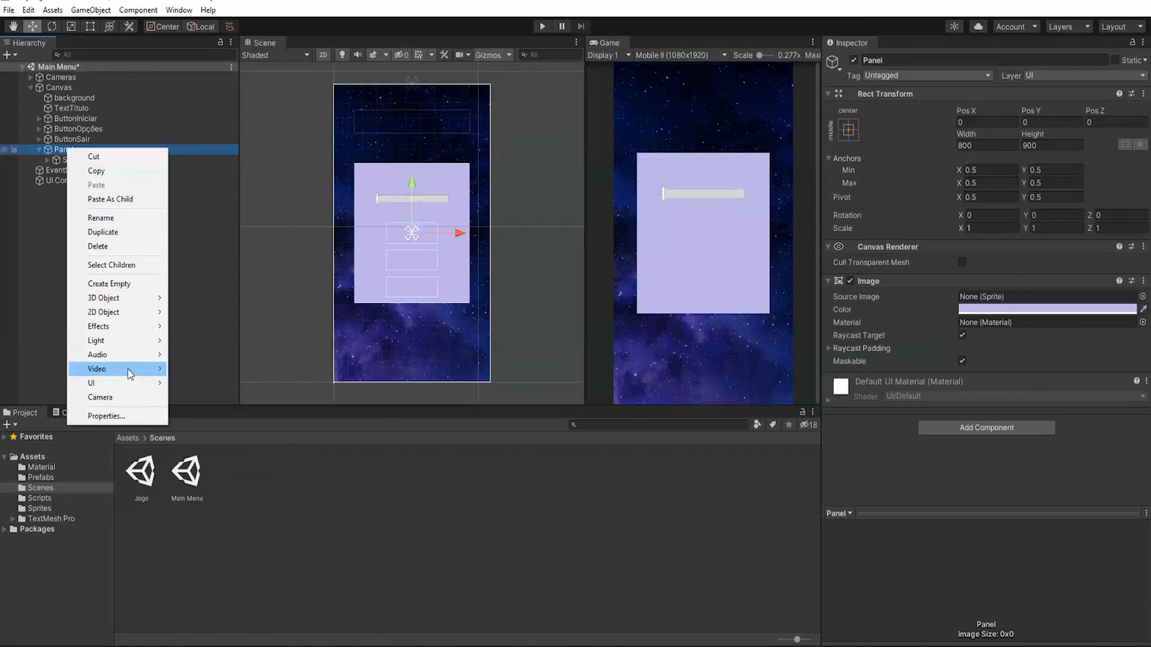
pyautogui.moveTo(120, 383)
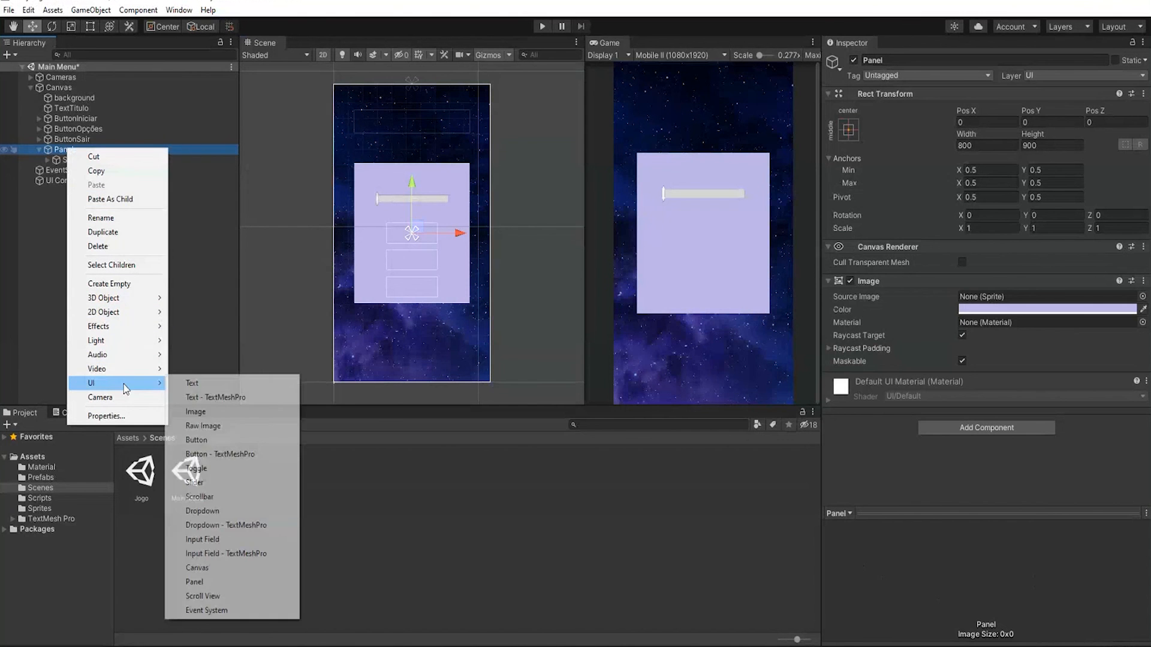
pyautogui.click(233, 398)
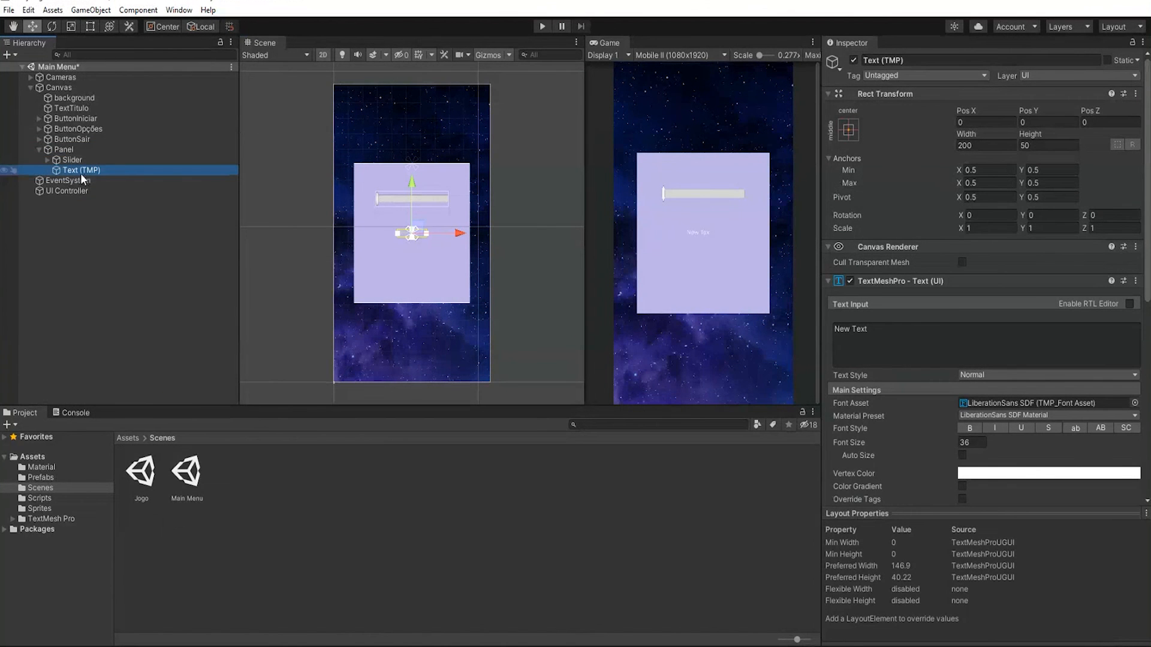
pyautogui.moveTo(84, 171)
pyautogui.mouseDown()
pyautogui.moveTo(98, 162)
pyautogui.moveTo(86, 156)
pyautogui.mouseUp()
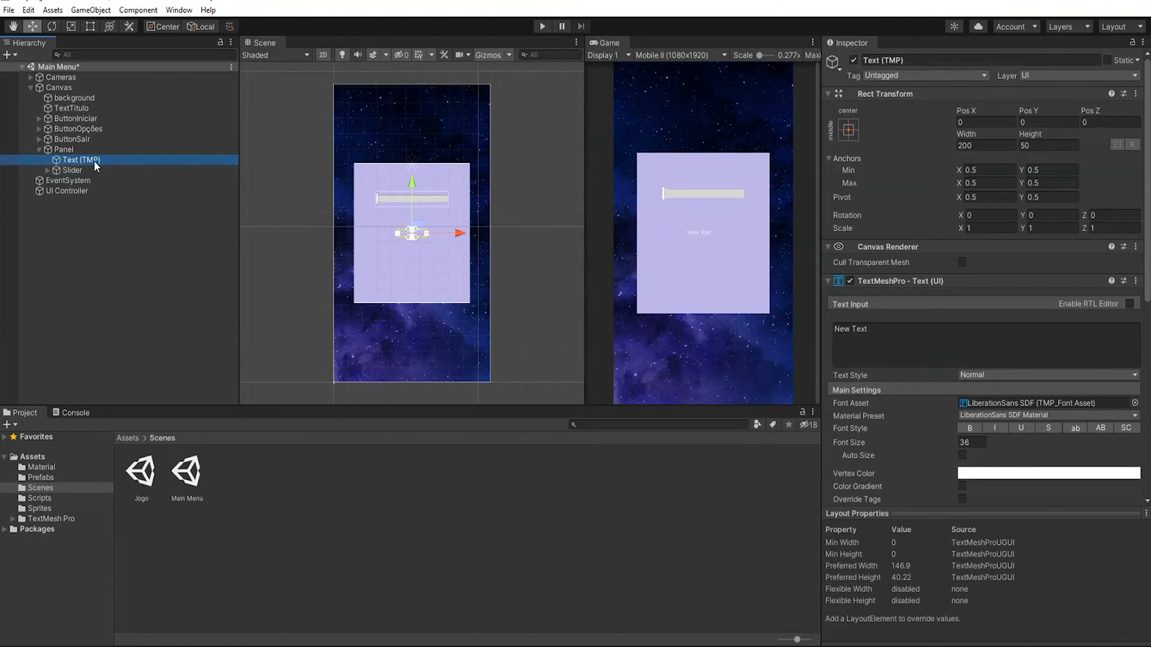
# Rename the new text object under Panel as TextVolume.
pyautogui.click(105, 162)
pyautogui.click(104, 161)
pyautogui.press('BackSpace')
pyautogui.press('BackSpace')
pyautogui.press('BackSpace')
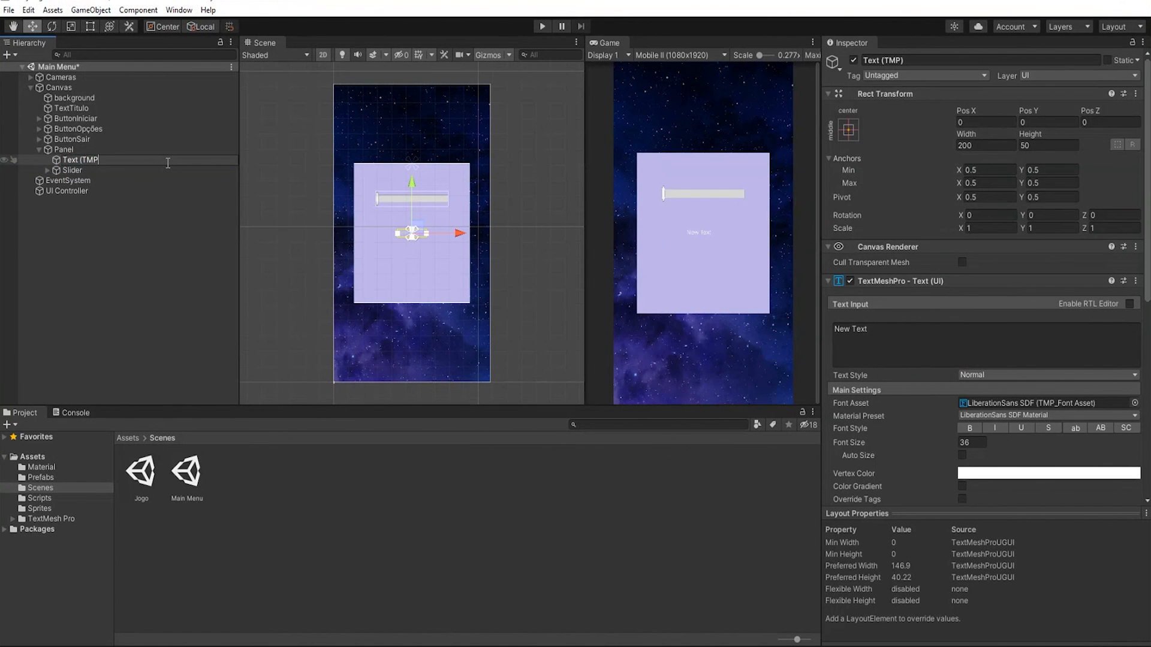
pyautogui.press('BackSpace')
pyautogui.press('BackSpace')
pyautogui.press('BackSpace')
pyautogui.write('Volume')
pyautogui.press('Return')
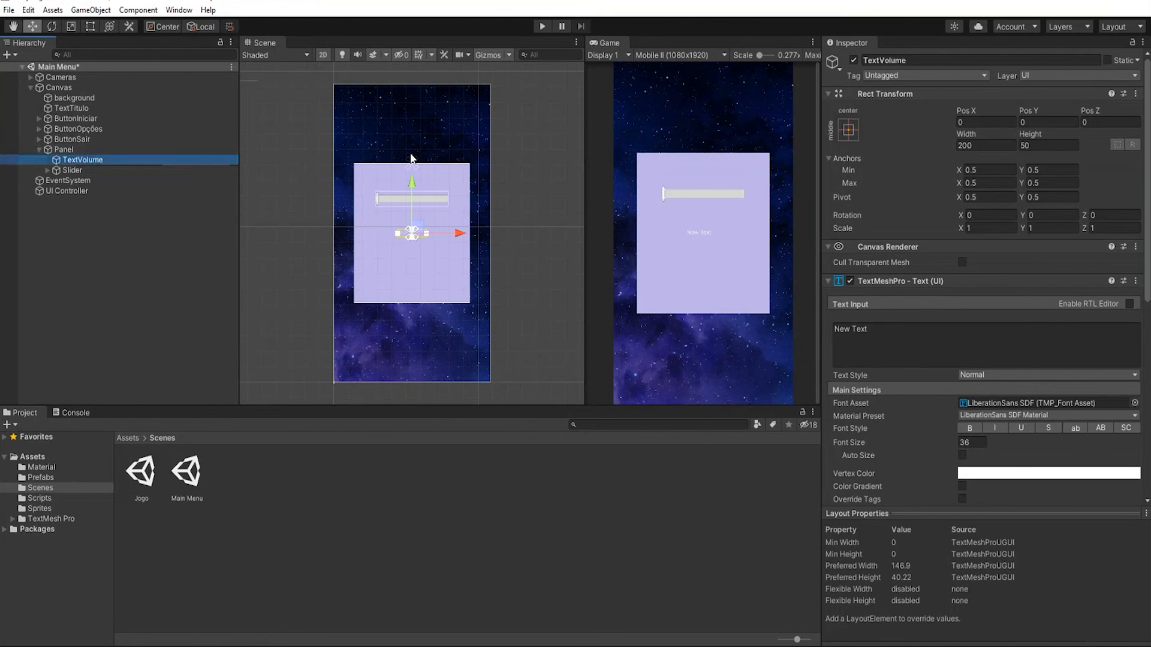
# Anchor TextVolume to the Panel's top centre with pivot and position, and place it above the Slider at Pos X -142, Pos Y -112.
pyautogui.moveTo(413, 191); pyautogui.dragTo(412, 167)
pyautogui.hotkey('ctrl', 'z')
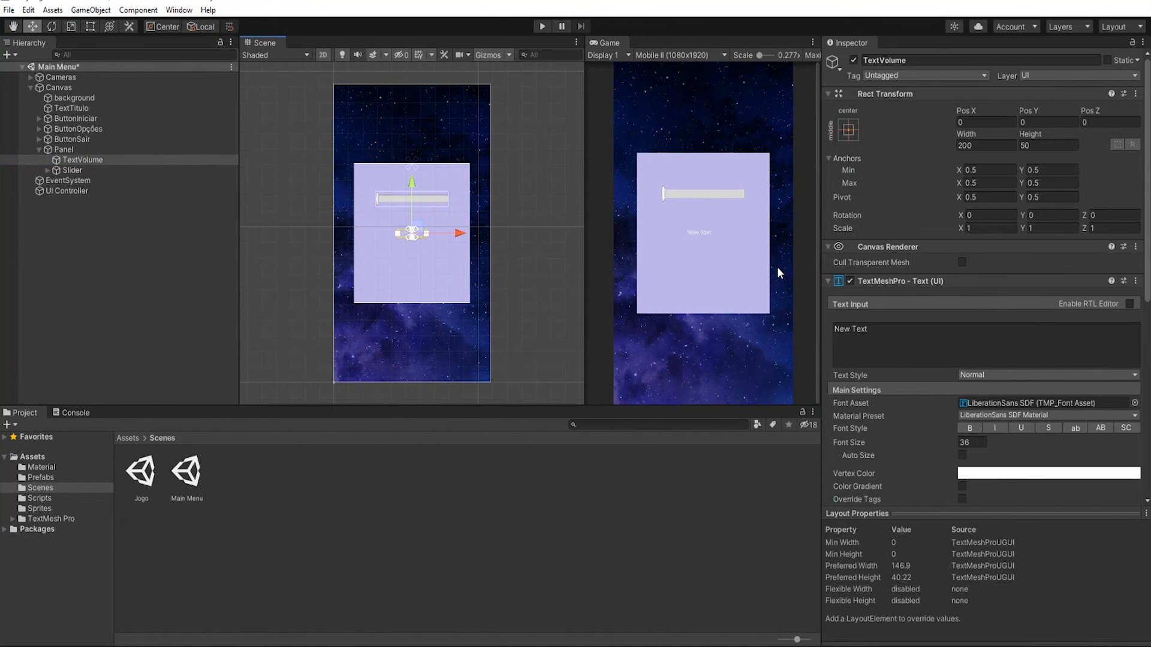
pyautogui.click(848, 129)
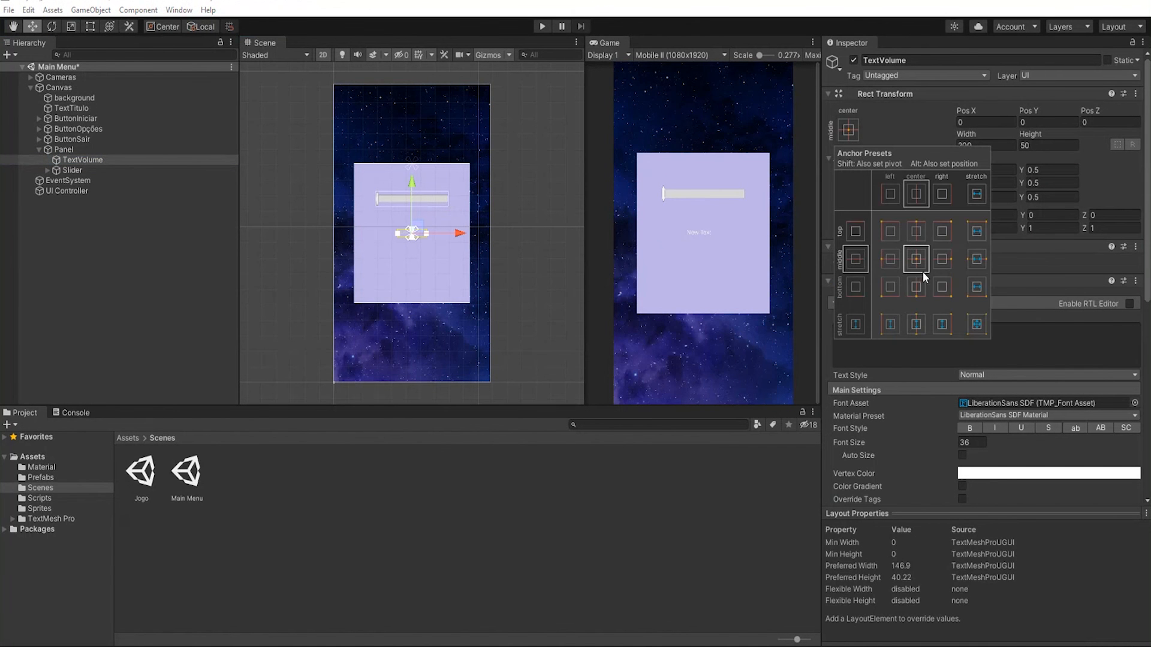
pyautogui.hotkey('shift', 'alt')
pyautogui.keyDown('alt'); pyautogui.keyDown('shift'); pyautogui.click(916, 230); pyautogui.keyUp('shift'); pyautogui.keyUp('alt')
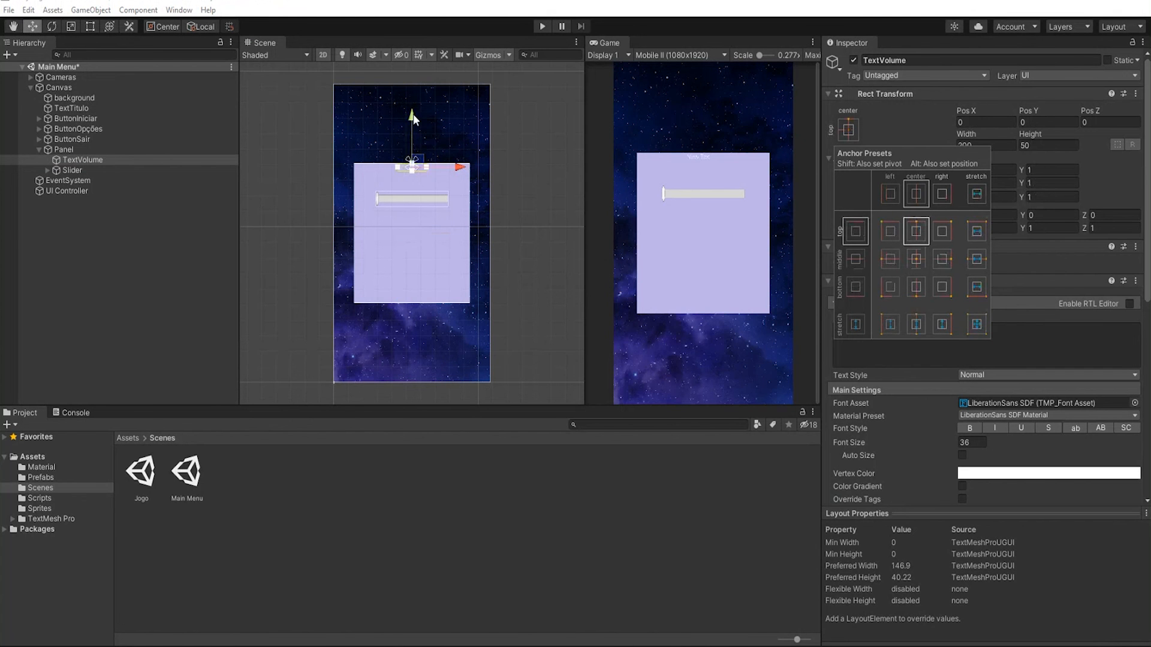
pyautogui.moveTo(412, 113); pyautogui.dragTo(412, 134)
pyautogui.moveTo(461, 185); pyautogui.dragTo(441, 191)
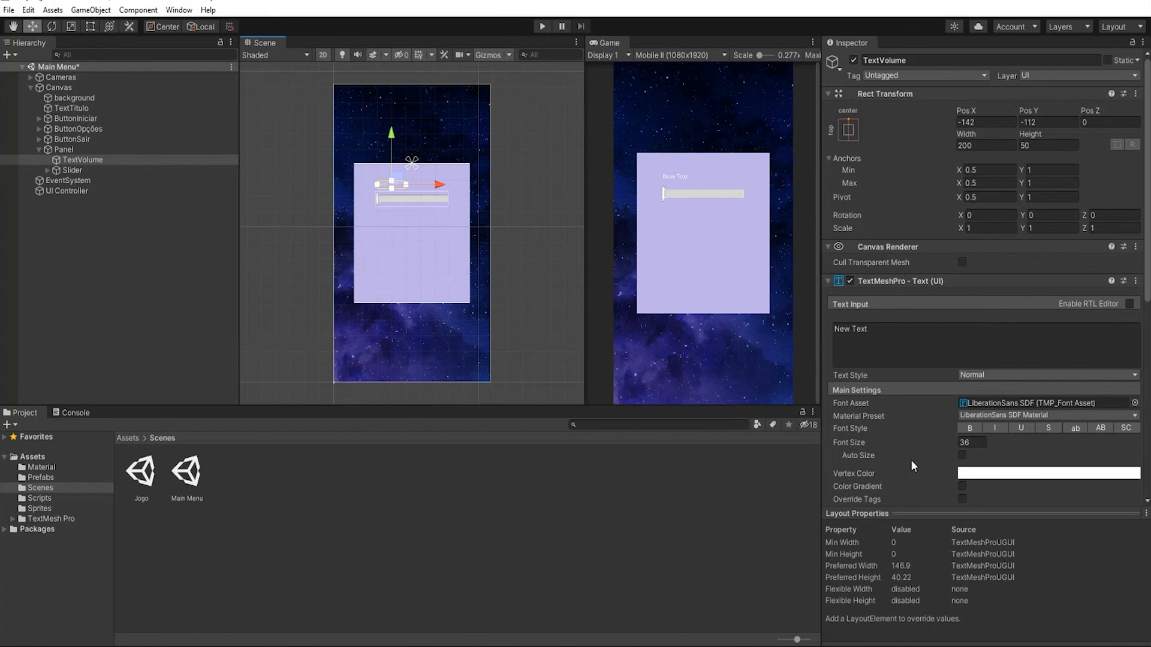
# Set TextVolume's font size to 39.95 and its vertex colour to black.
pyautogui.moveTo(934, 445); pyautogui.dragTo(1016, 447)
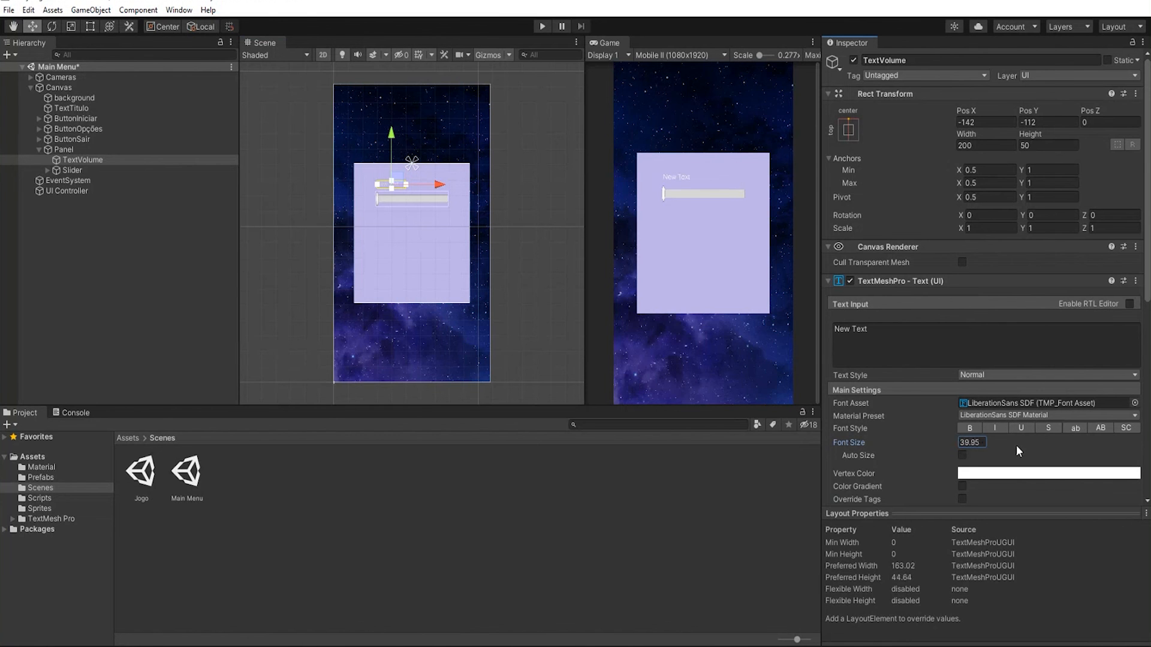
pyautogui.click(977, 473)
pyautogui.moveTo(1031, 439)
pyautogui.mouseDown()
pyautogui.moveTo(1031, 474)
pyautogui.moveTo(1070, 428)
pyautogui.moveTo(1037, 432)
pyautogui.moveTo(1006, 482)
pyautogui.moveTo(994, 476)
pyautogui.mouseUp()
pyautogui.click(1107, 468)
pyautogui.click(1108, 458)
pyautogui.click(1072, 431)
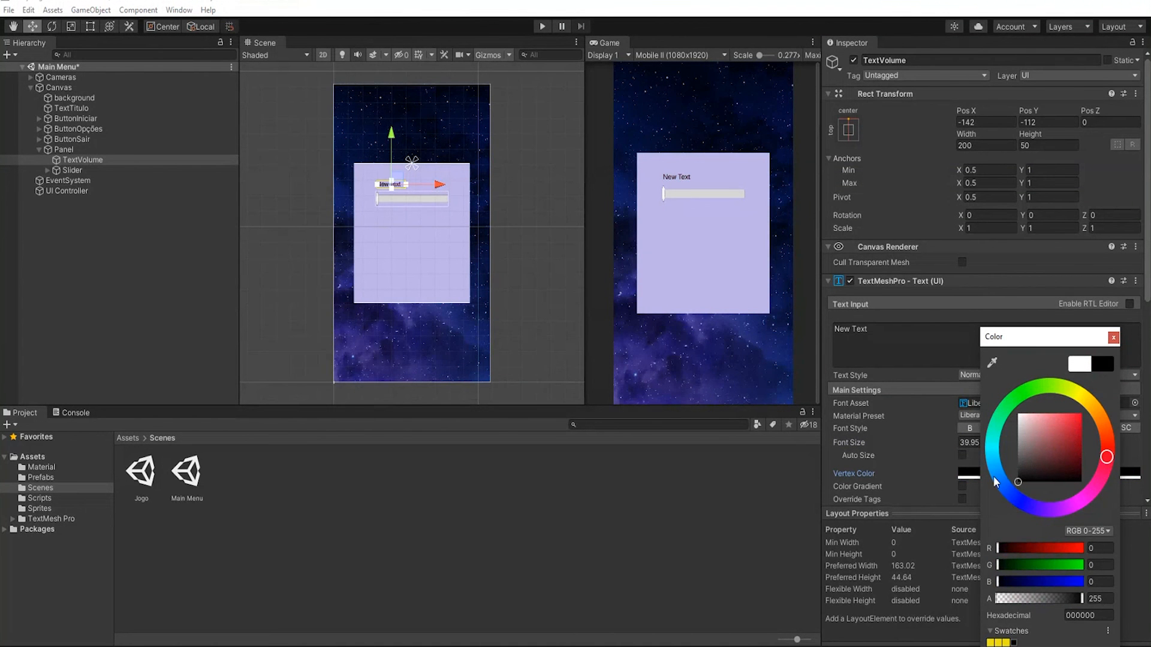
pyautogui.click(1113, 338)
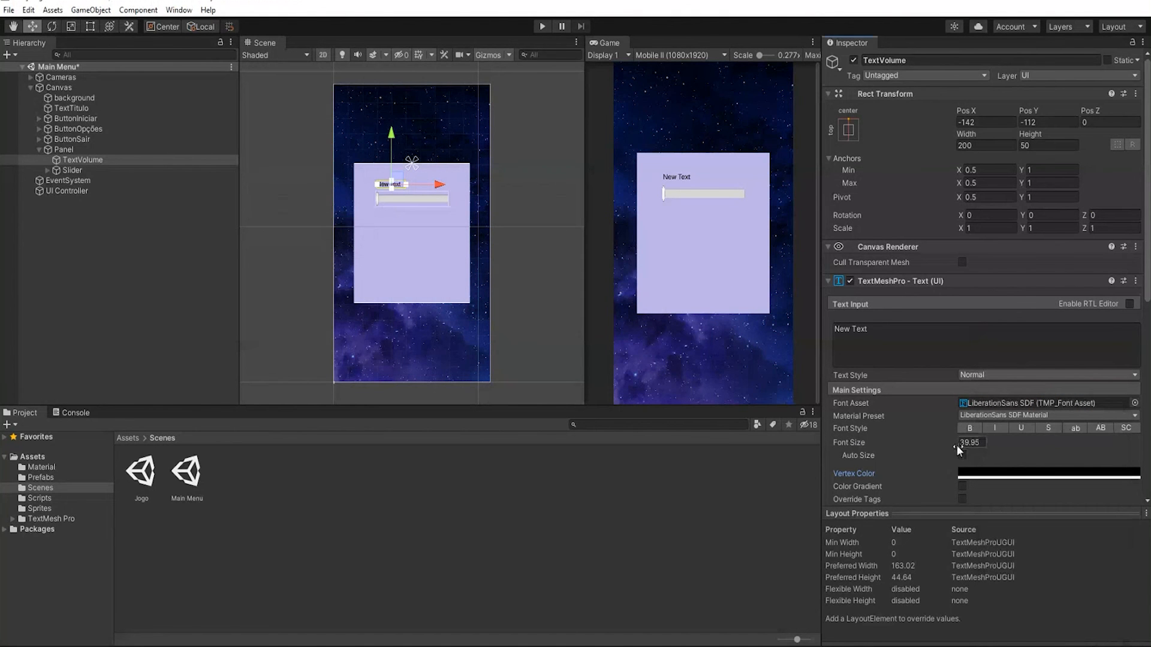
# Enlarge TextVolume's font size to 66.7 and set its width to 400, realigning it over the Slider at Pos X -46.
pyautogui.moveTo(957, 445); pyautogui.dragTo(1041, 444)
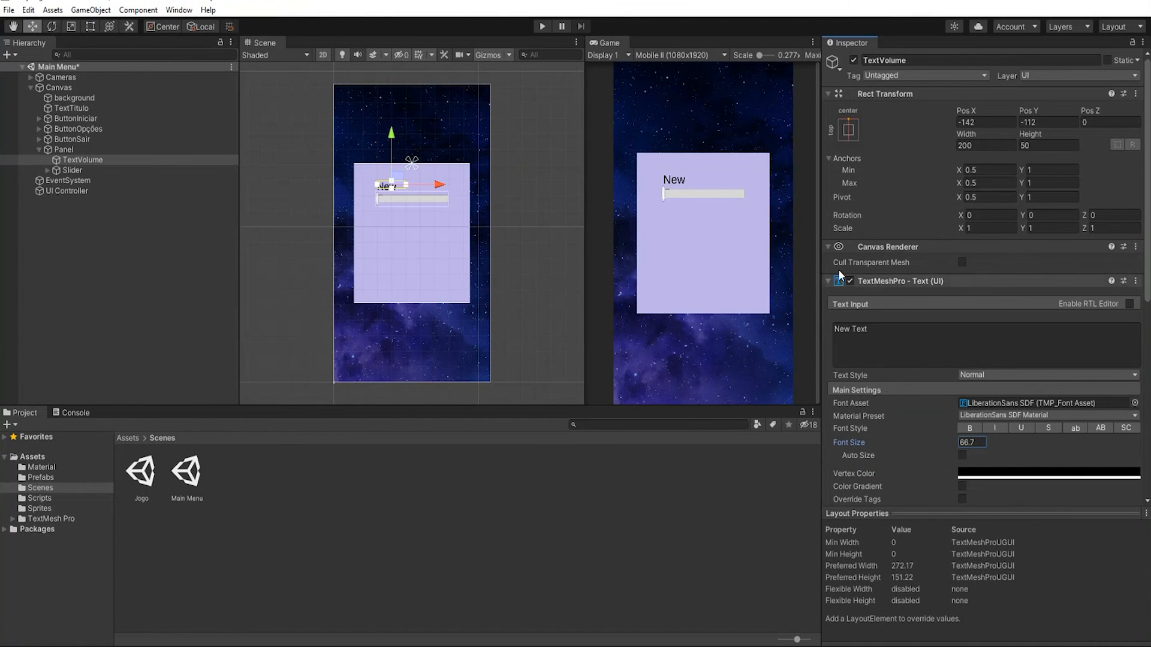
pyautogui.click(983, 145)
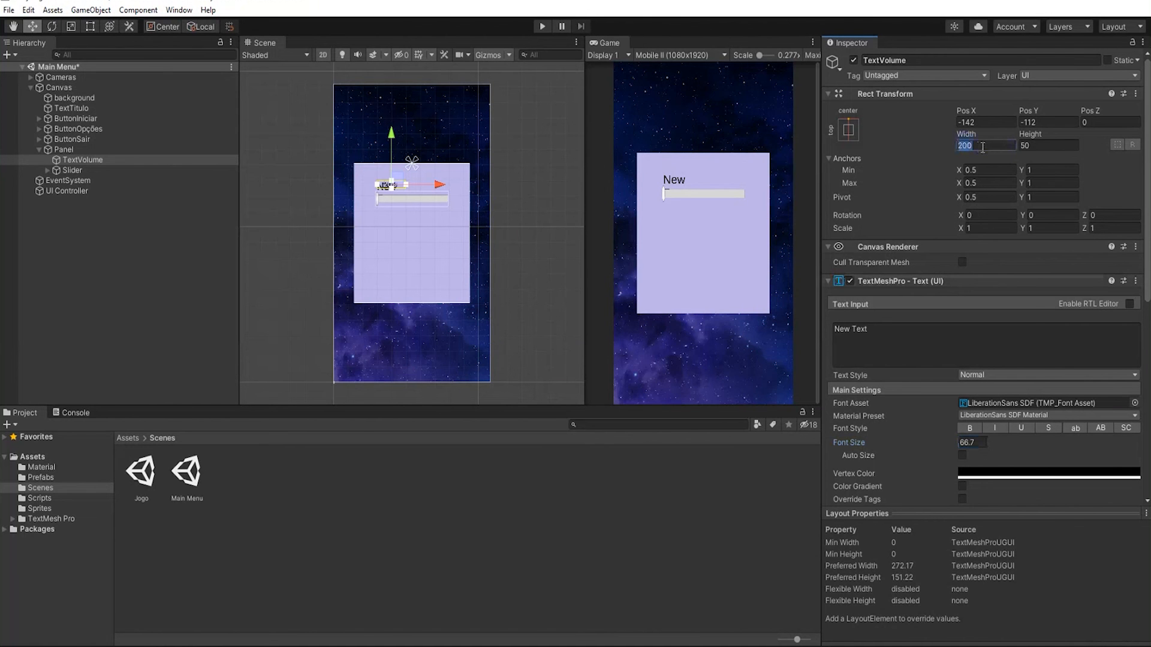
pyautogui.write('400')
pyautogui.moveTo(442, 190); pyautogui.dragTo(455, 192)
# Change TextVolume's displayed text to "Volume" and nudge it sideways to Pos X -34.
pyautogui.click(881, 327)
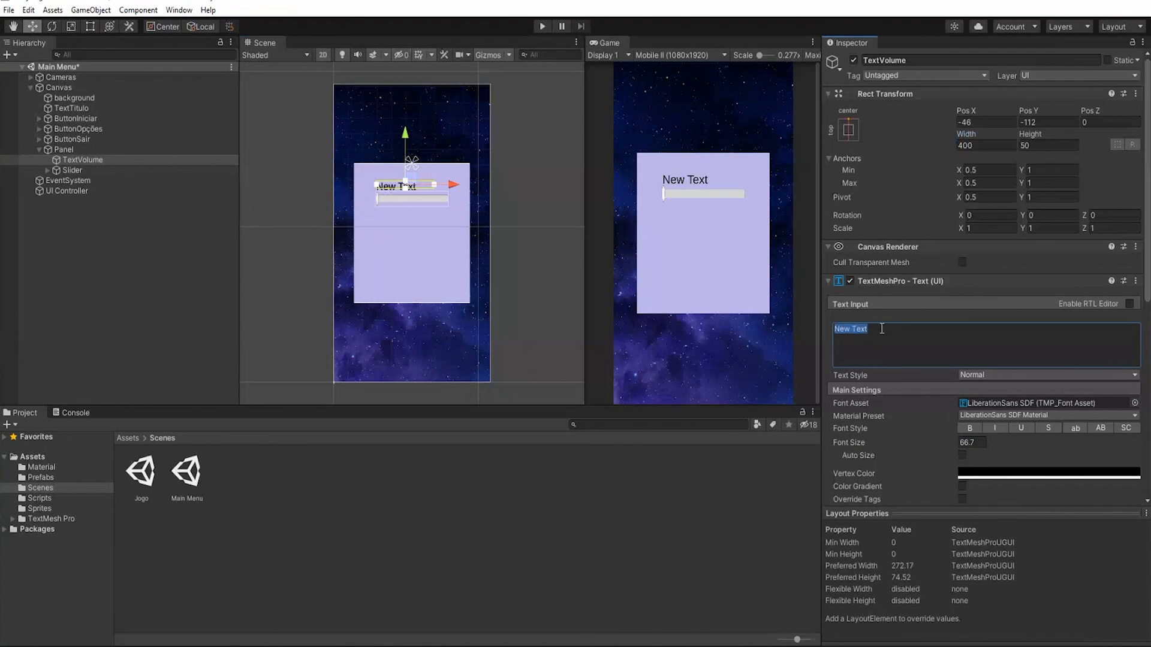
pyautogui.write('Volume')
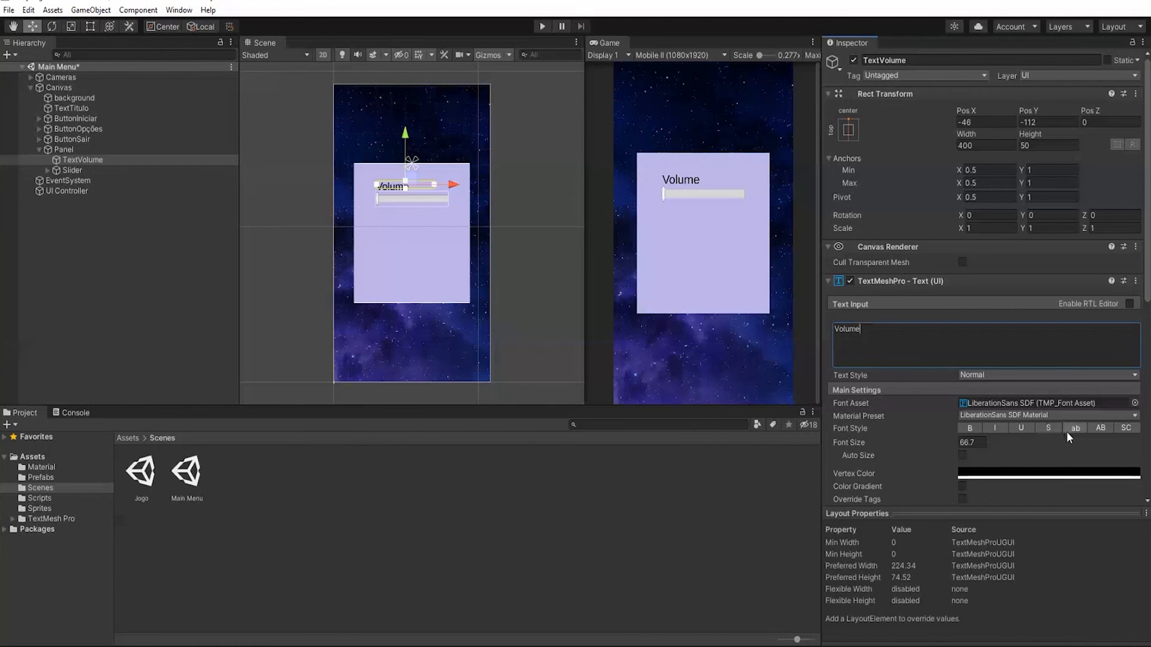
pyautogui.click(82, 149)
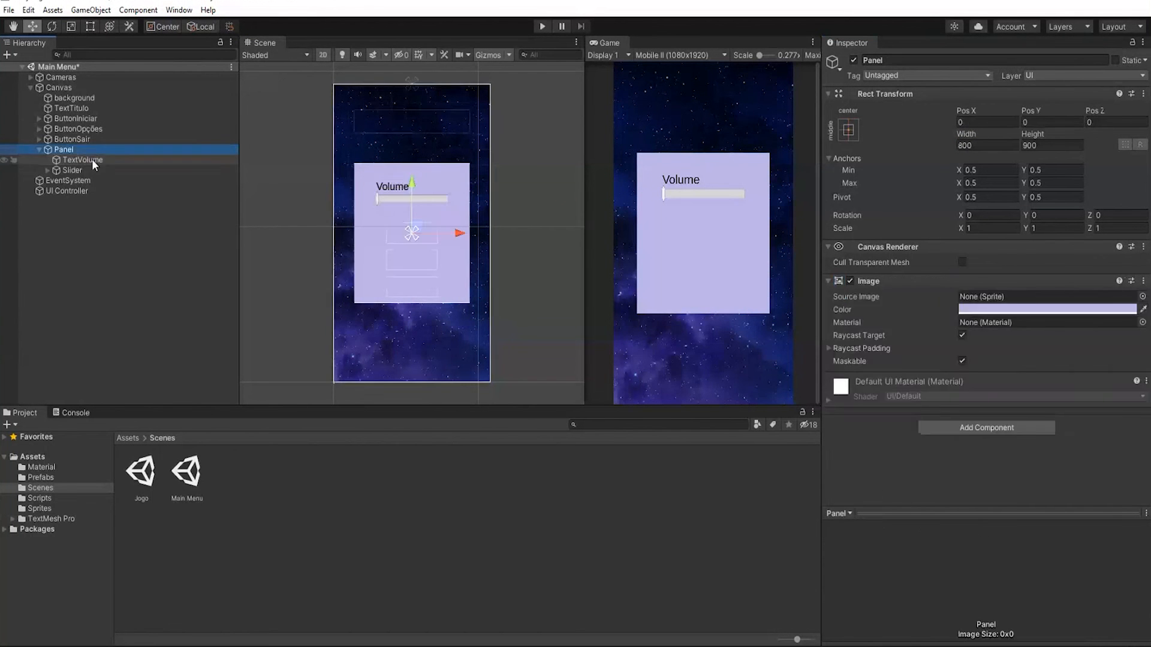
pyautogui.click(90, 159)
pyautogui.moveTo(449, 185); pyautogui.dragTo(453, 184)
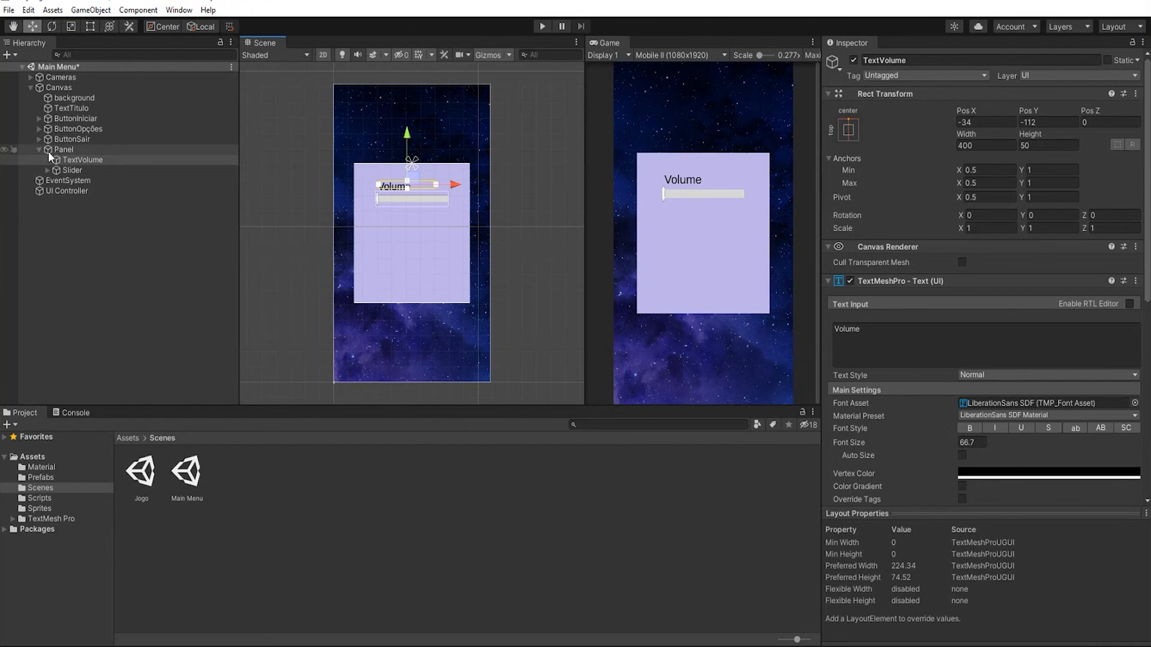
# Add a standard UI Button as a child of Panel.
pyautogui.click(67, 151)
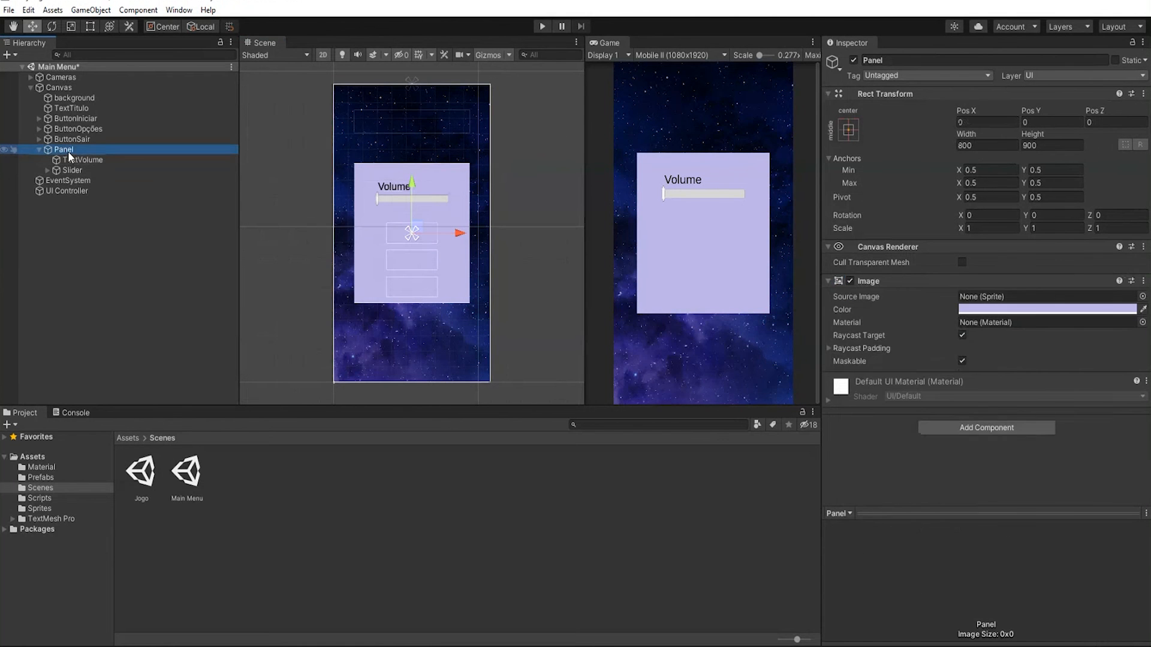
pyautogui.rightClick(69, 153)
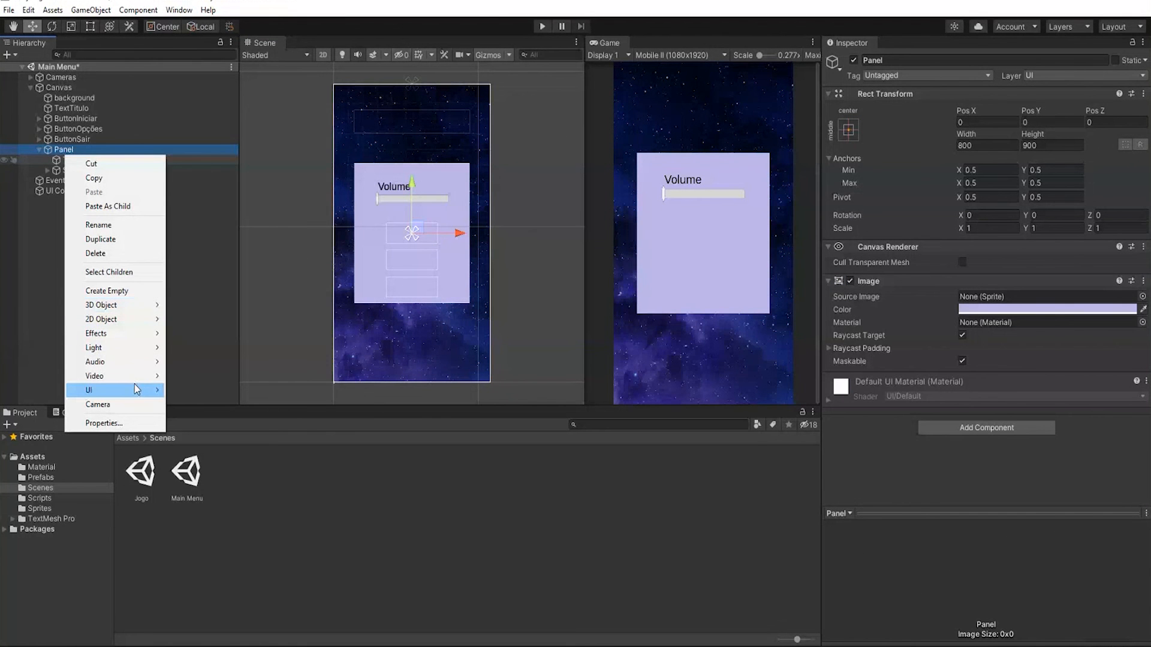
pyautogui.moveTo(146, 395)
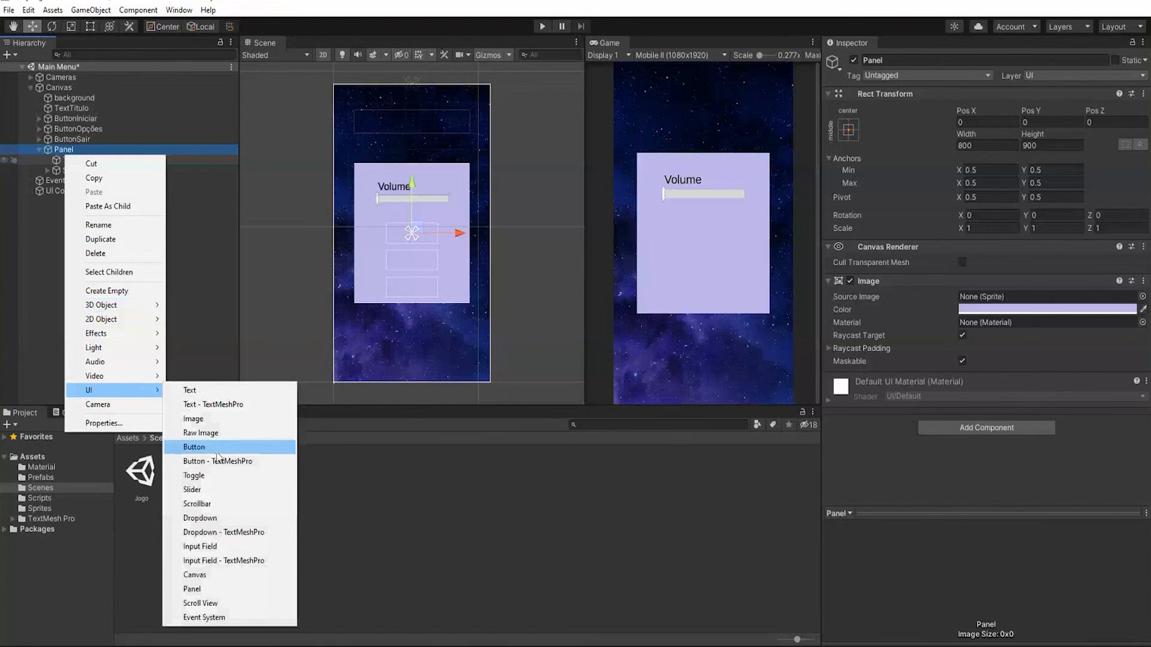
pyautogui.click(195, 447)
# Set the new Button's width to 400 and its height to 150.
pyautogui.click(988, 146)
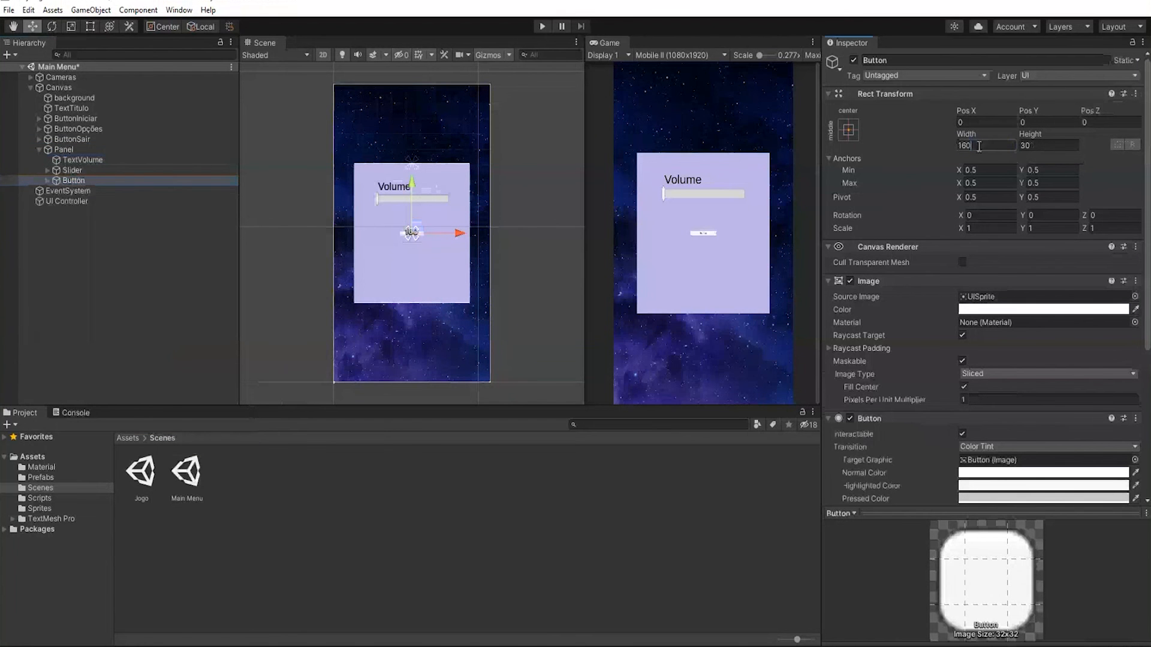
pyautogui.write('400')
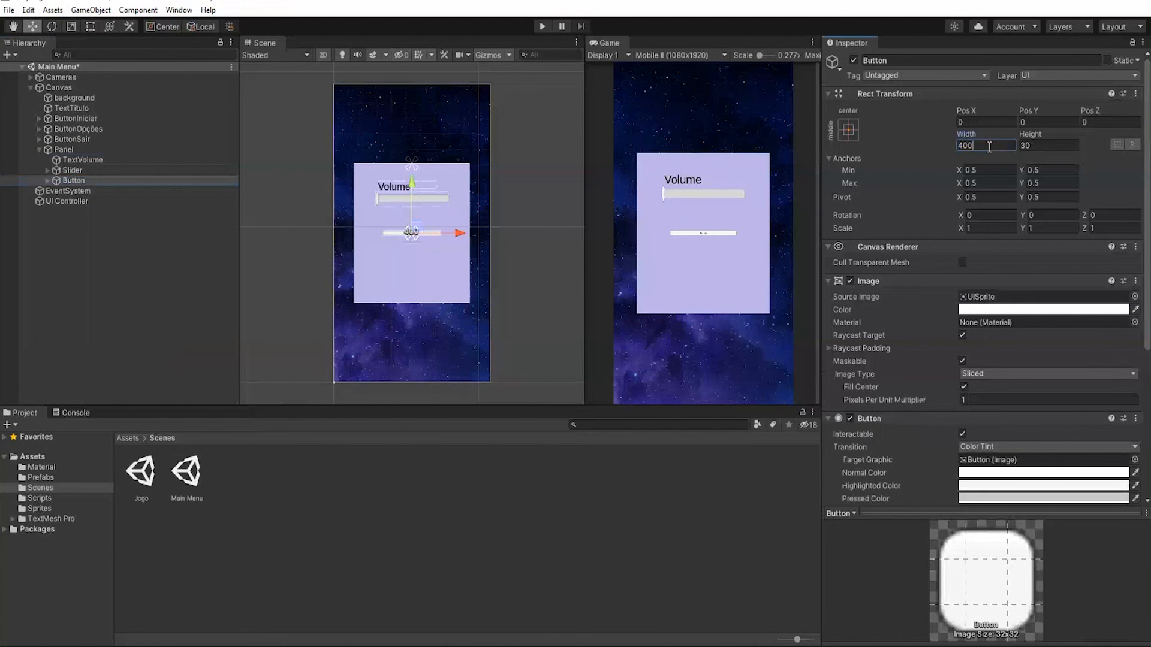
pyautogui.press('Tab')
pyautogui.write('150')
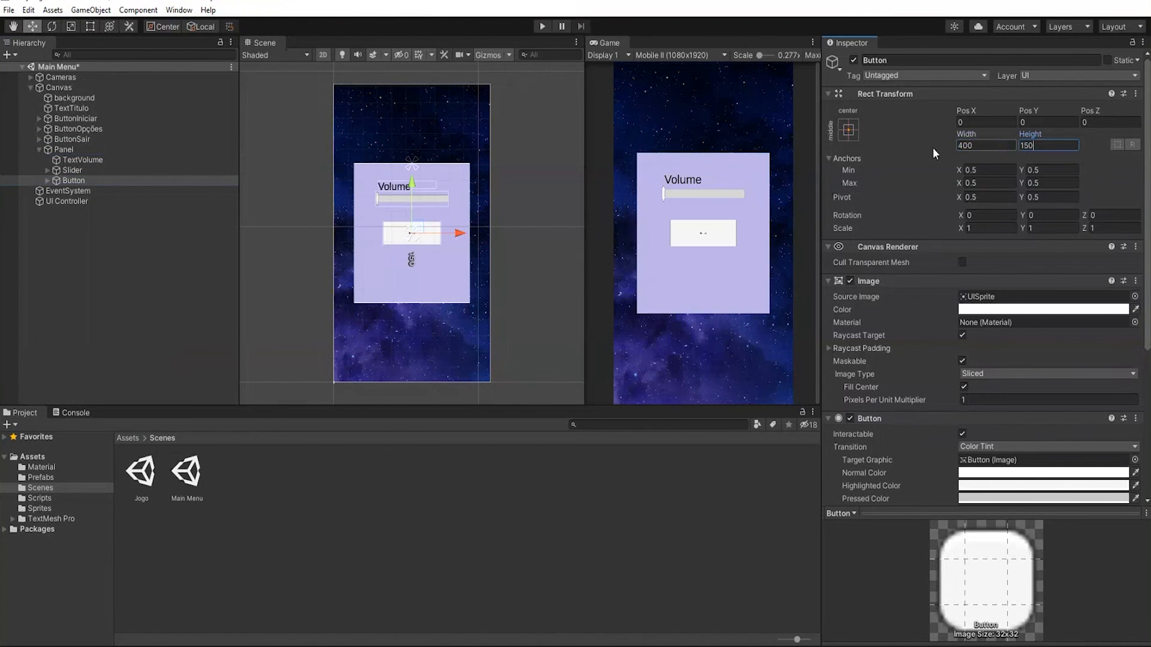
# Change the Button's label to "Fechar" and increase its font size to 102.
pyautogui.click(48, 180)
pyautogui.click(75, 191)
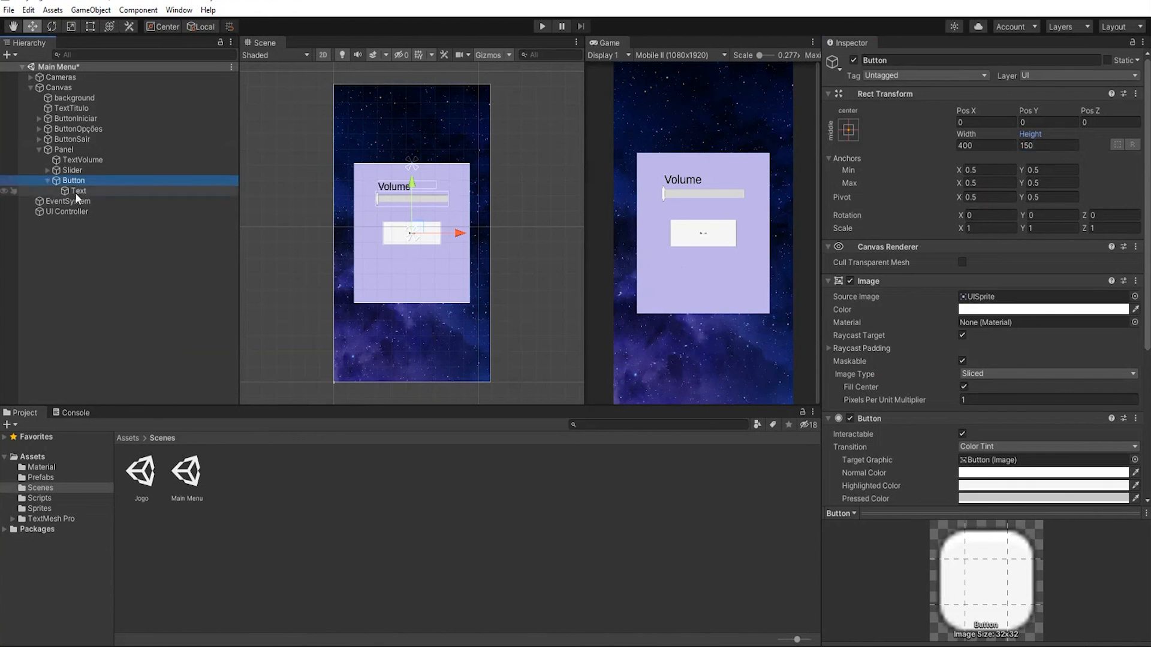
pyautogui.click(880, 317)
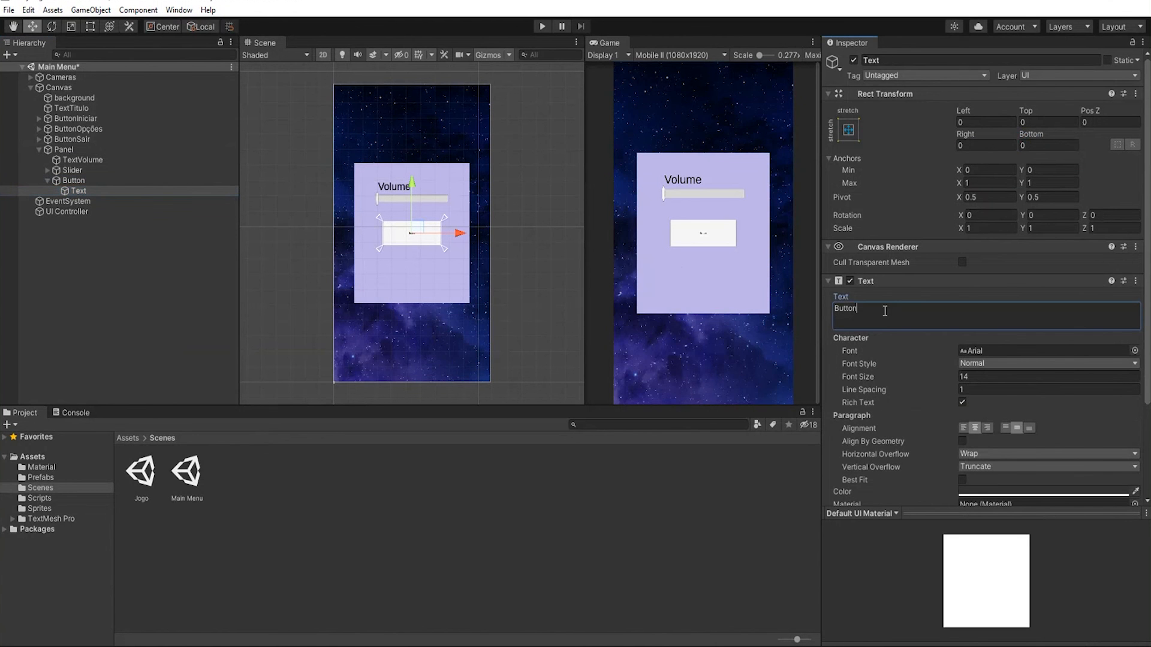
pyautogui.hotkey('ctrl', 'a')
pyautogui.write('Fechar')
pyautogui.moveTo(947, 373); pyautogui.dragTo(995, 397)
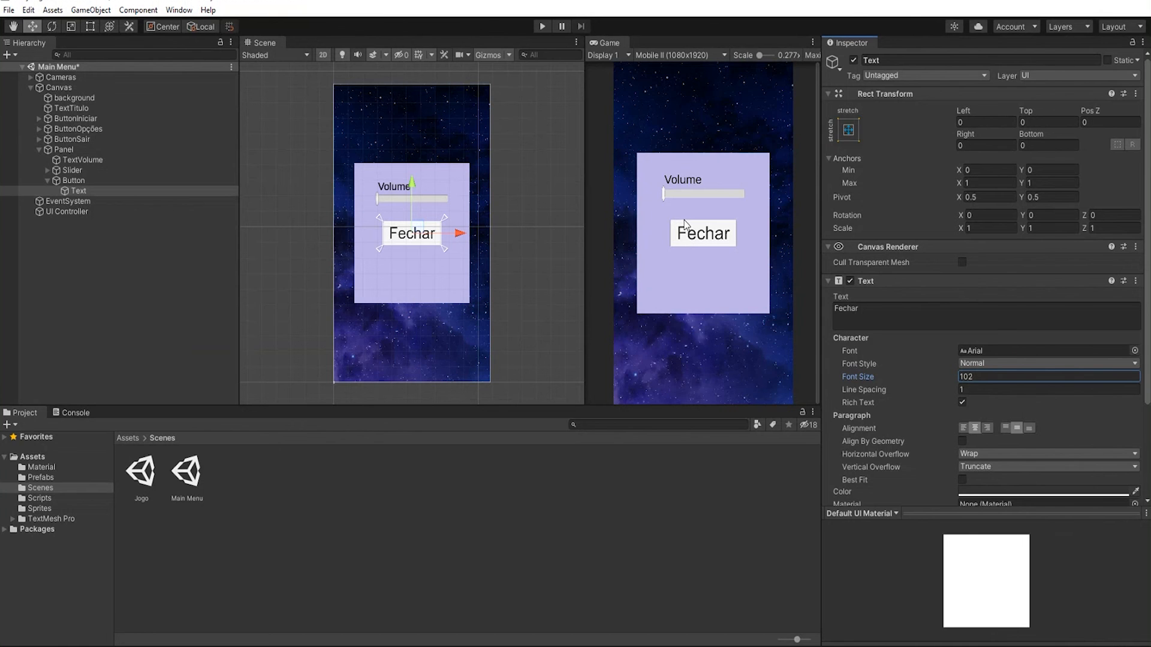
# Select the Fechar button and examine its Button component settings and On Click list.
pyautogui.click(89, 181)
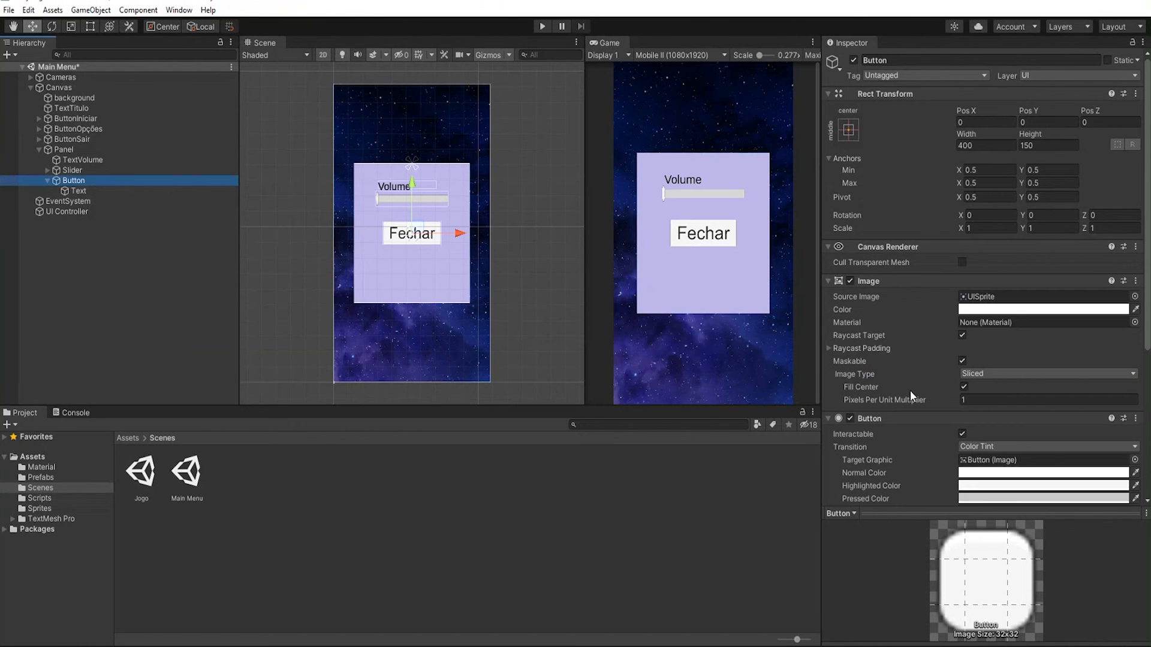
pyautogui.scroll(-5, 987, 361)
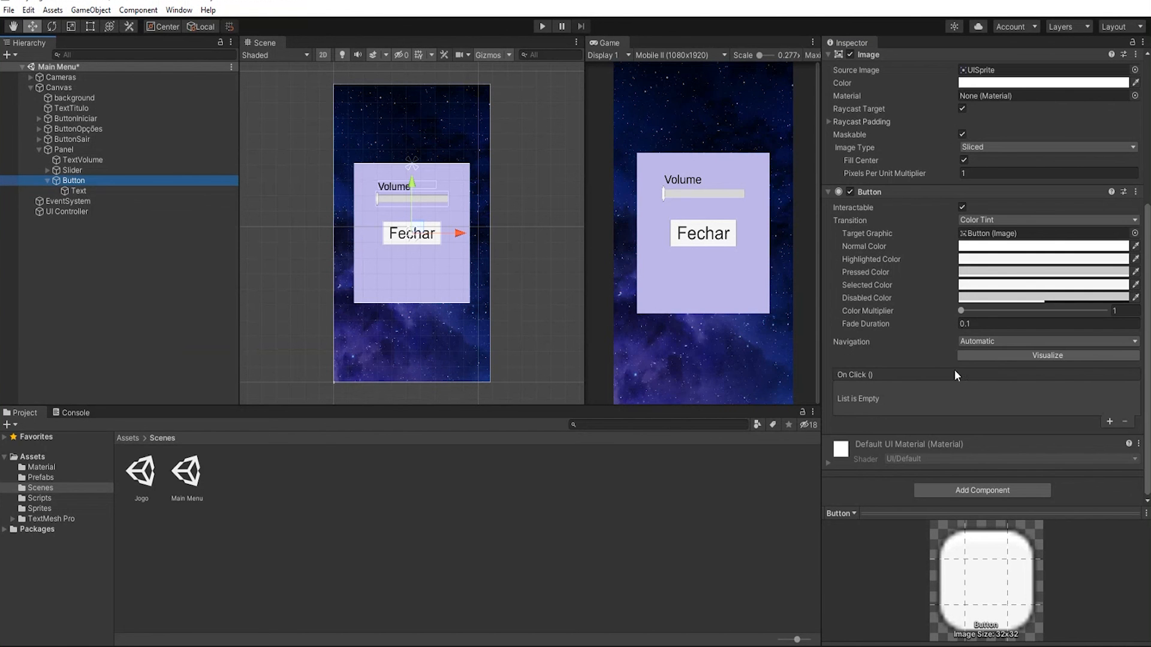
pyautogui.scroll(3, 898, 311)
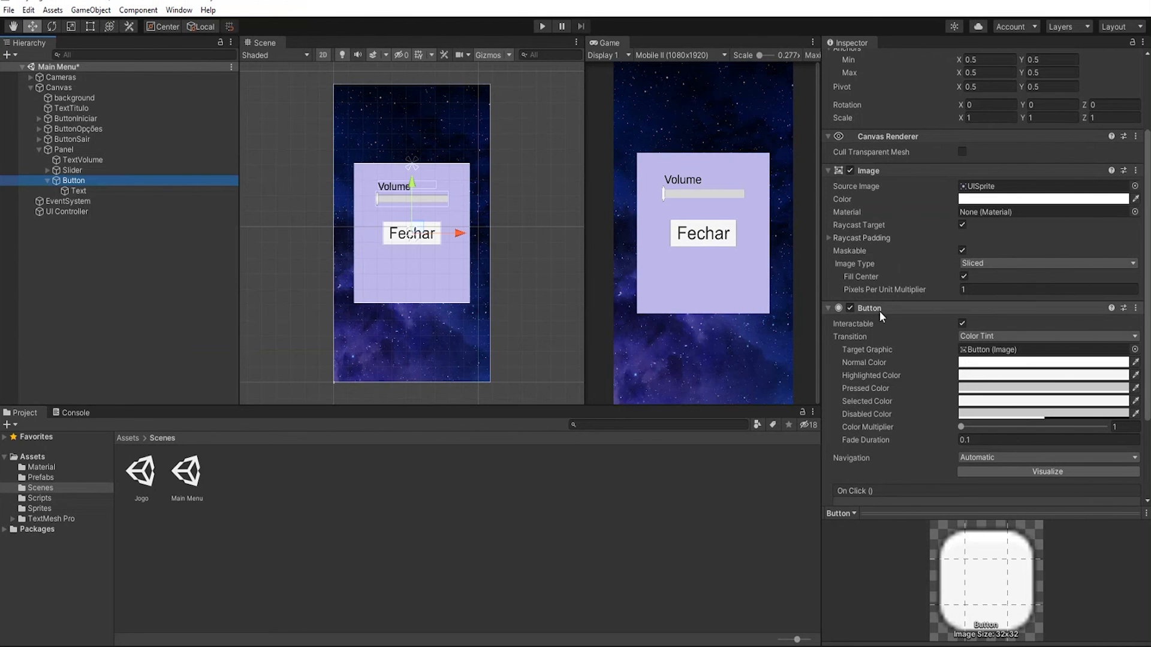
# Delete the Fechar button and add a UI Image as a child of Panel.
pyautogui.scroll(-3, 879, 307)
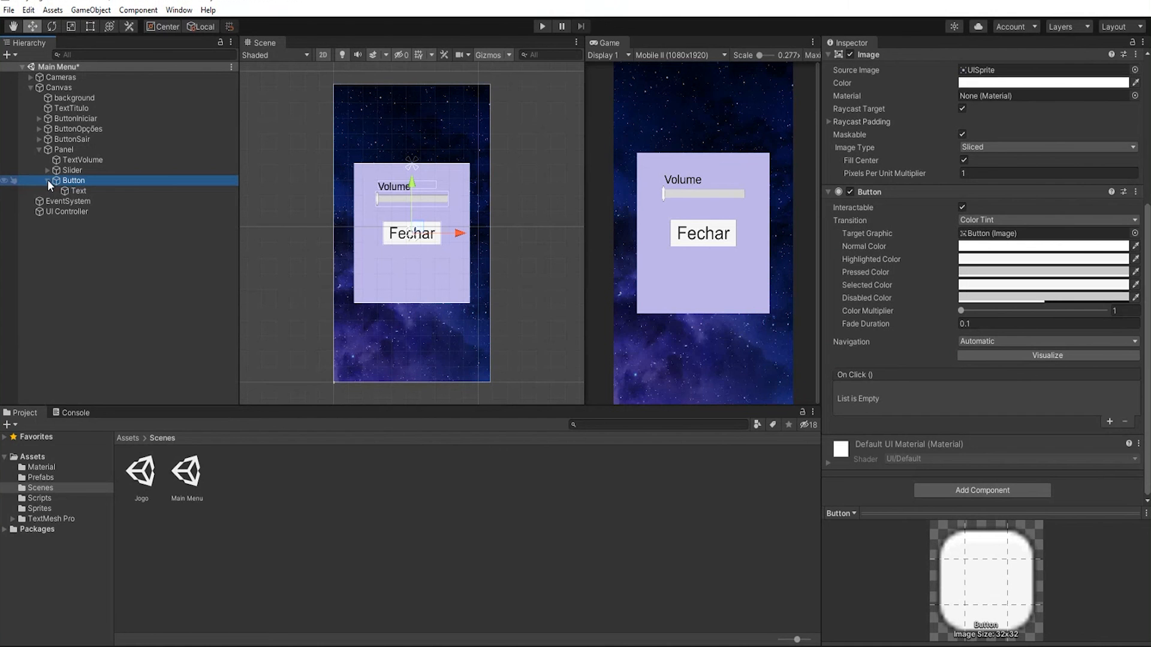
pyautogui.press('Delete')
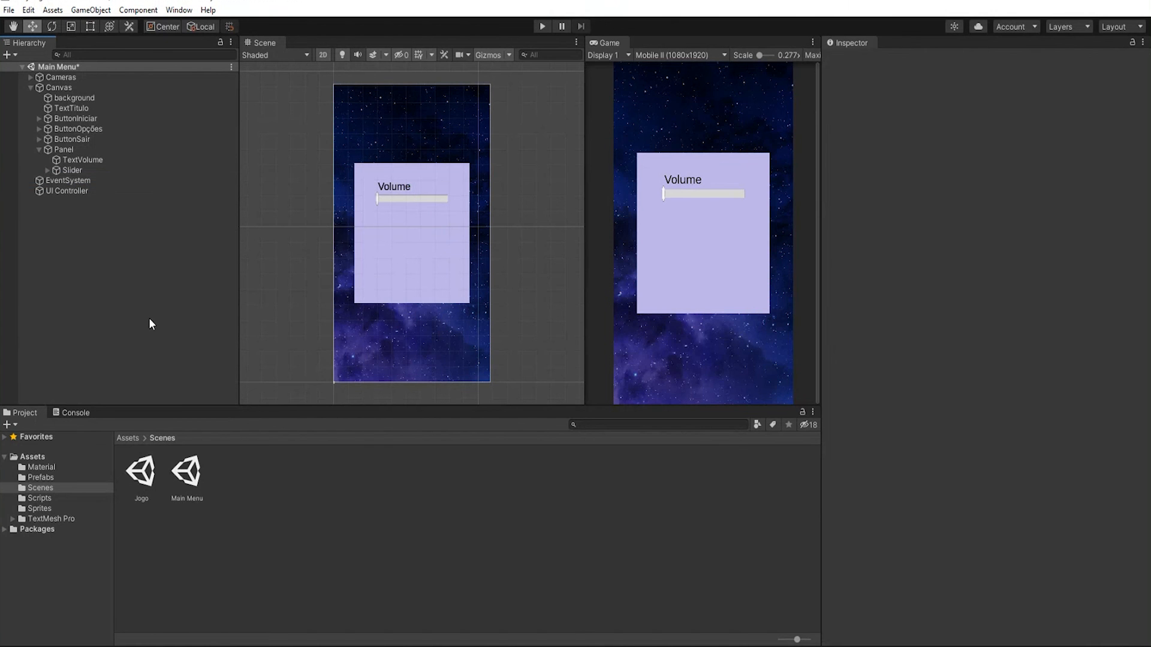
pyautogui.rightClick(66, 151)
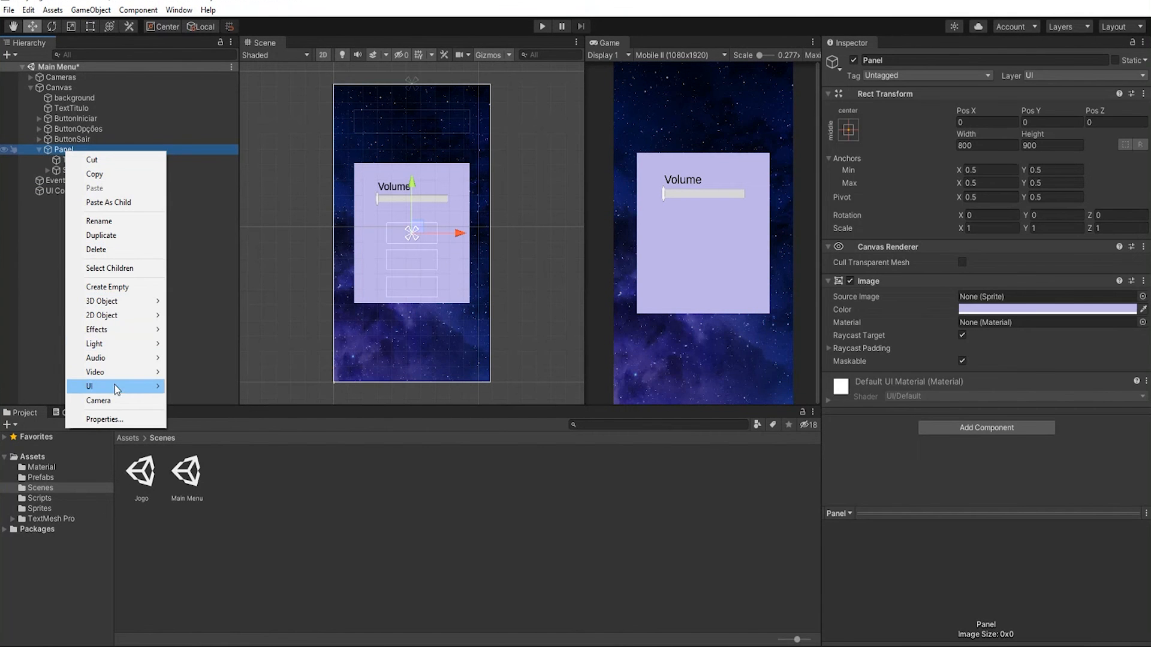
pyautogui.moveTo(123, 389)
pyautogui.click(198, 415)
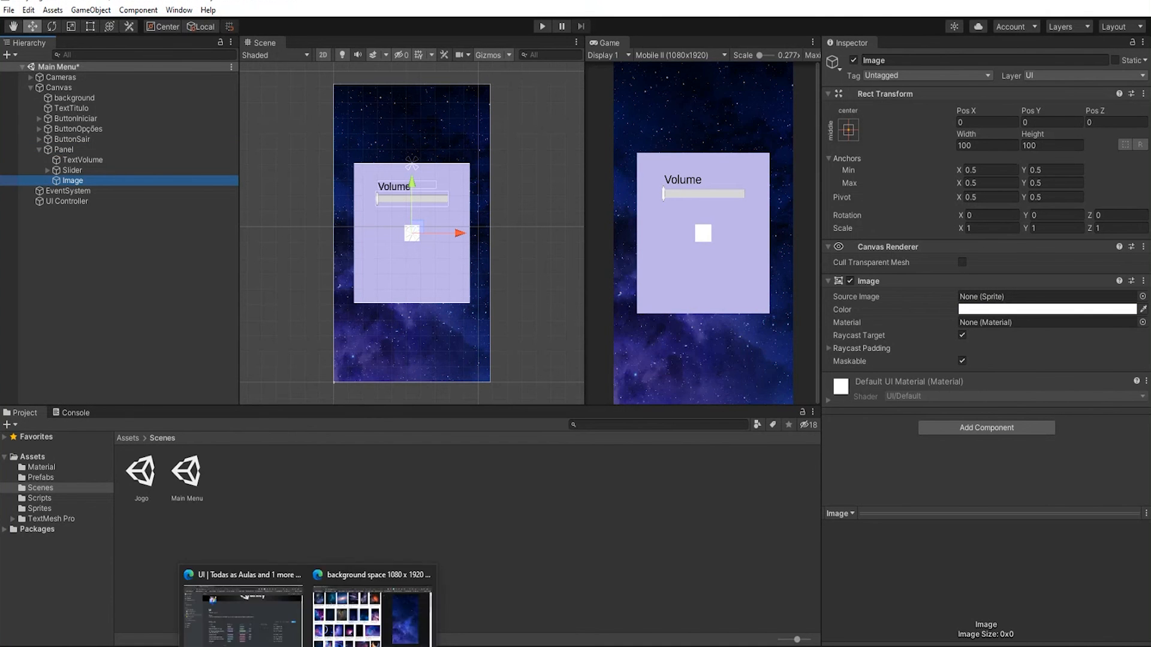
# Switch to the browser's Google Images window and search for "x png".
pyautogui.moveTo(309, 646)
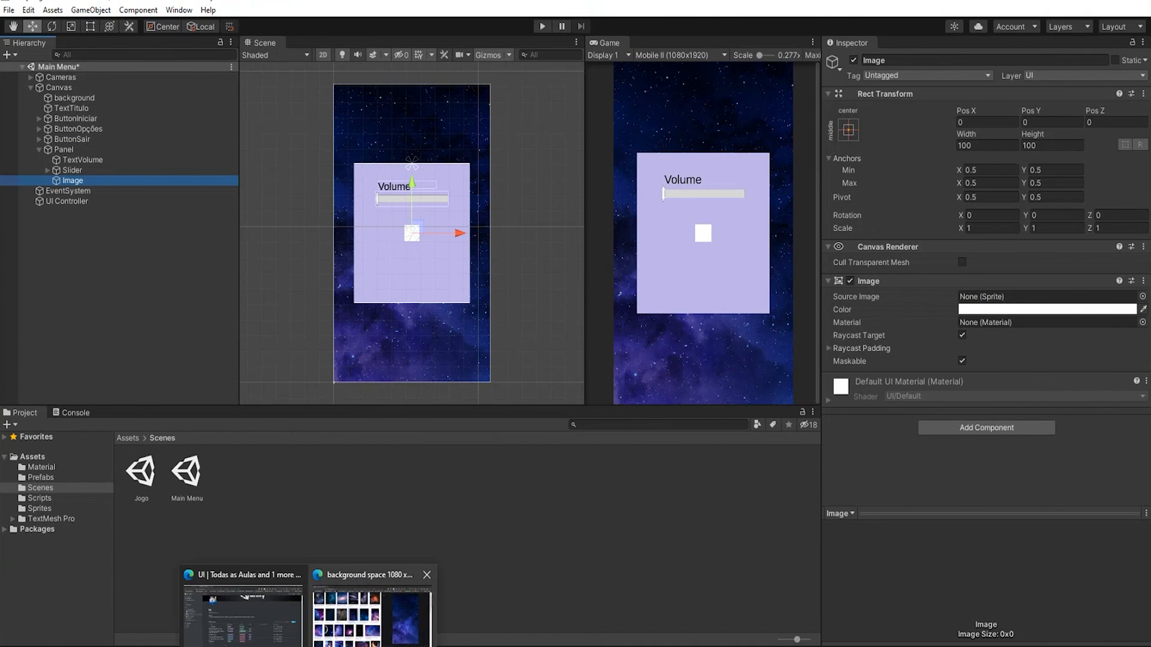
pyautogui.click(371, 618)
pyautogui.tripleClick(103, 79)
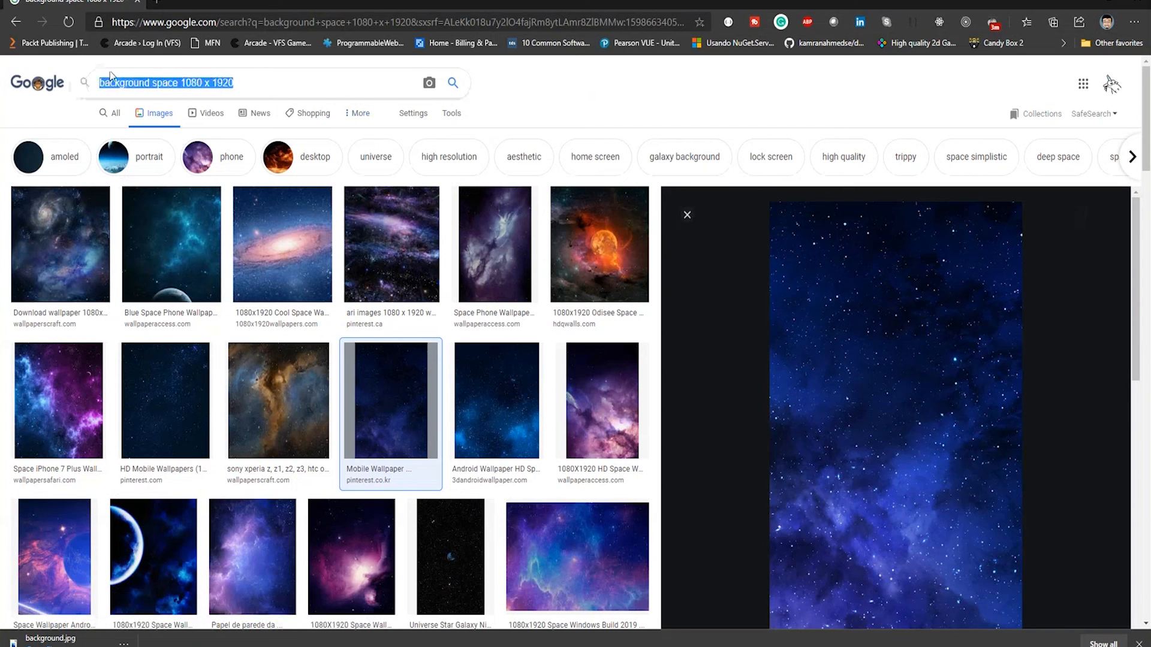
pyautogui.write('png')
pyautogui.press('BackSpace')
pyautogui.press('BackSpace')
pyautogui.press('BackSpace')
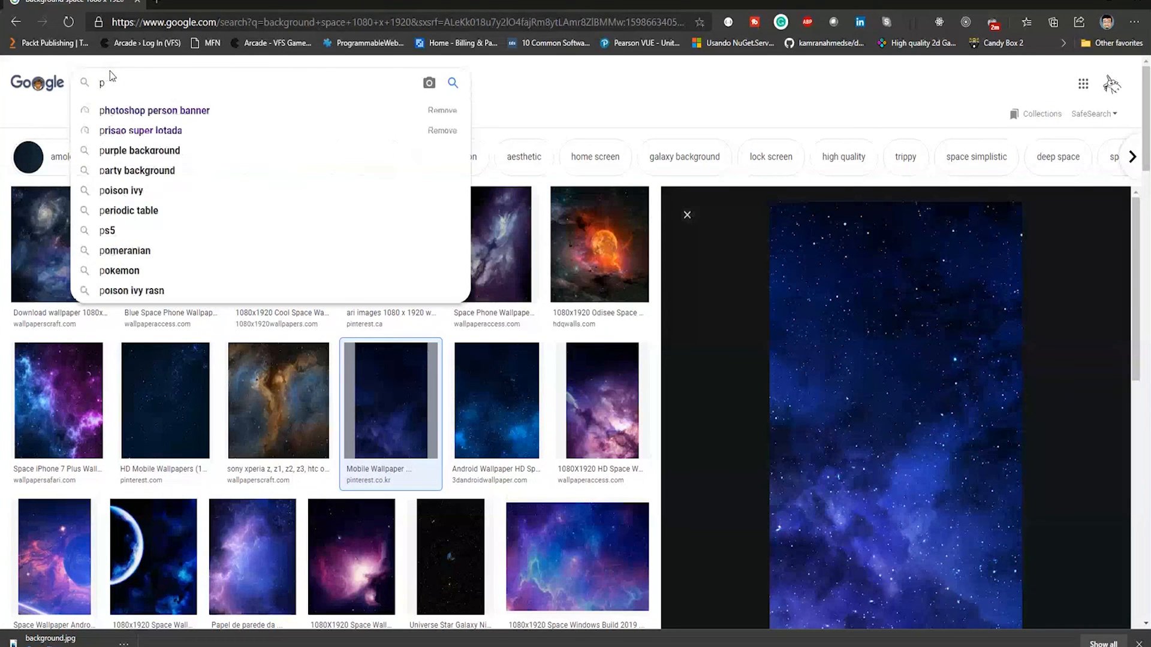
pyautogui.write('x png')
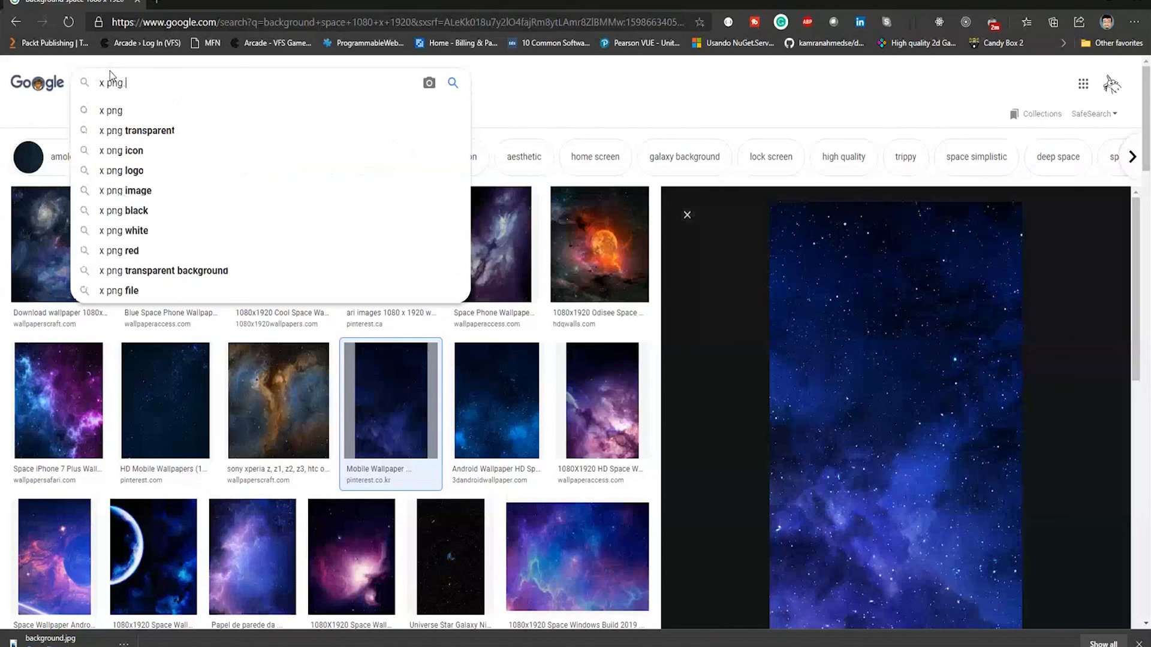
pyautogui.press('Return')
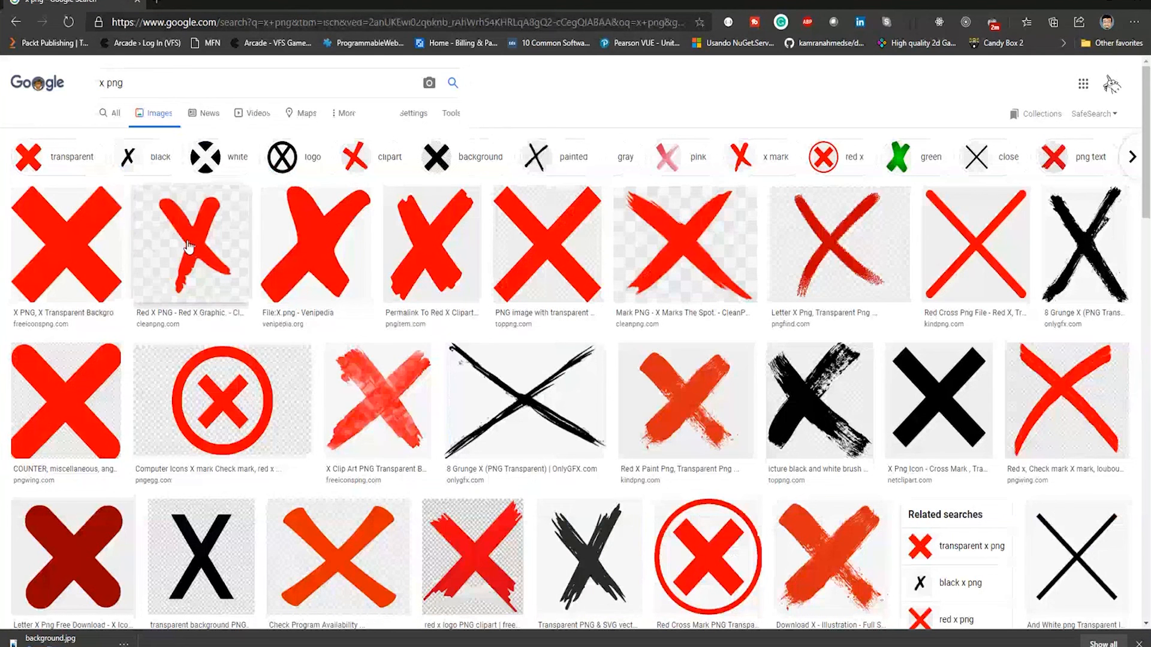
# Add 32 to the image query and run the suggested search "32 x 32 png".
pyautogui.click(149, 82)
pyautogui.write('32')
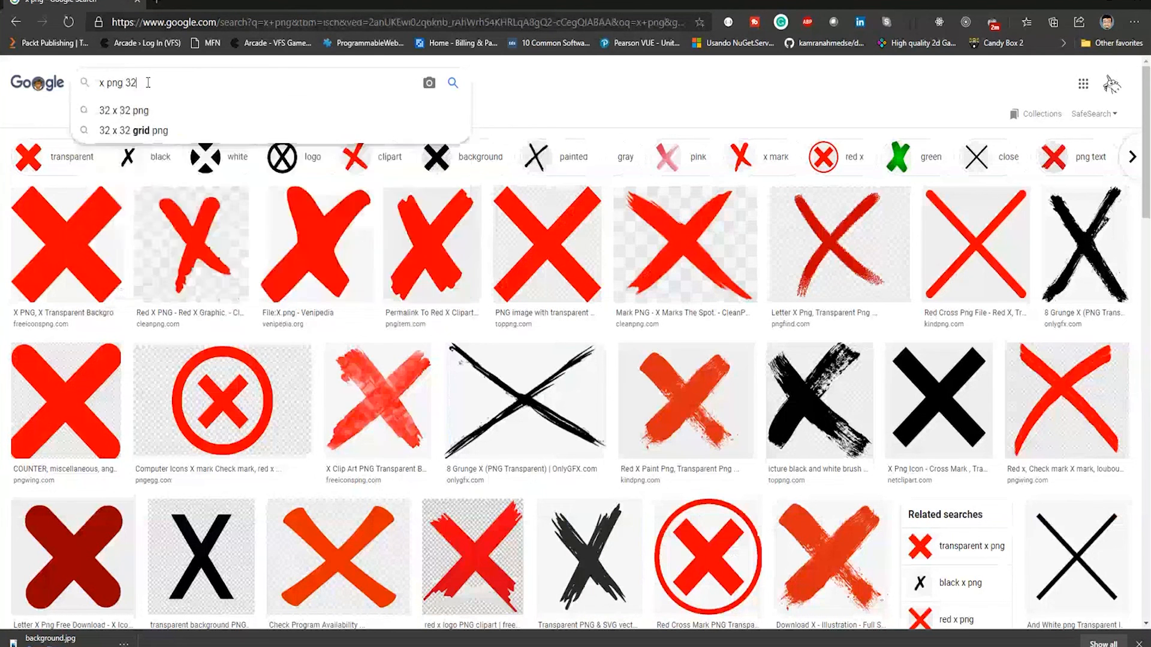
pyautogui.press('BackSpace')
pyautogui.press('BackSpace')
pyautogui.write('32')
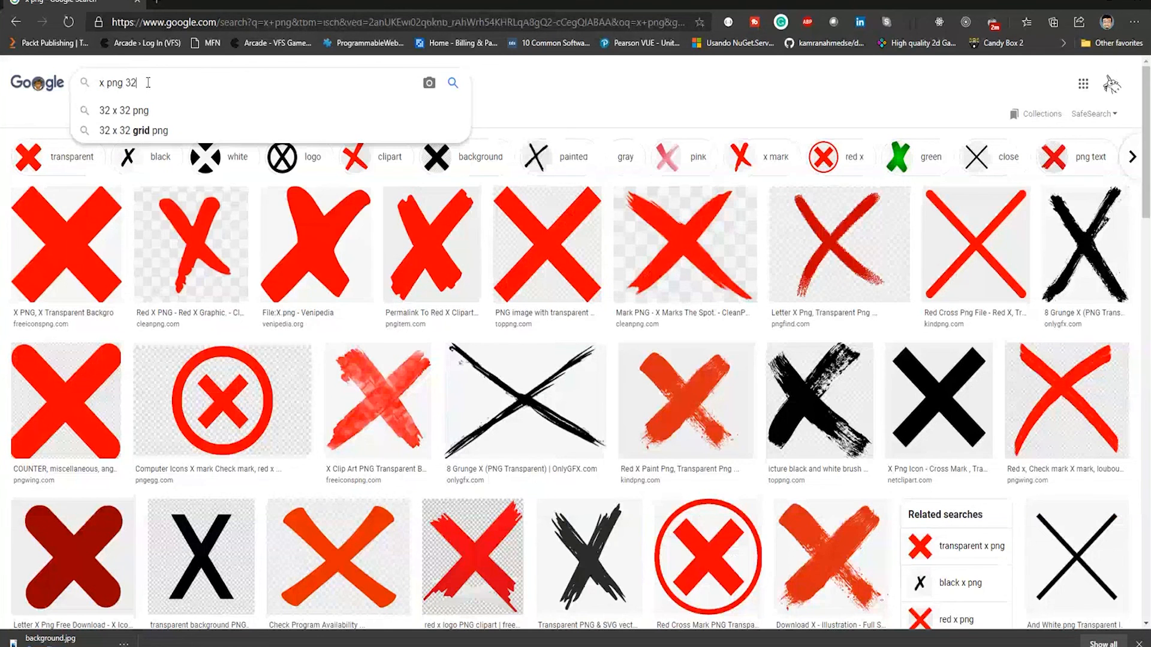
pyautogui.press('Down')
pyautogui.press('Return')
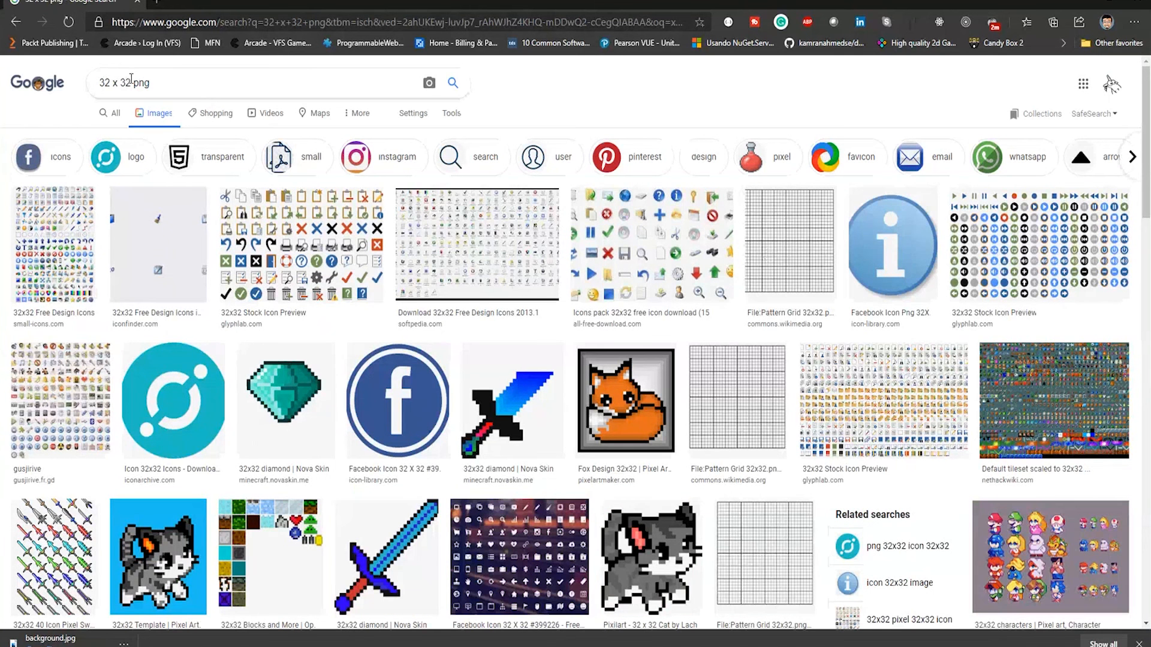
# Put an x in front of the query and search images for "x 32 x 32 png".
pyautogui.moveTo(131, 80); pyautogui.dragTo(98, 83)
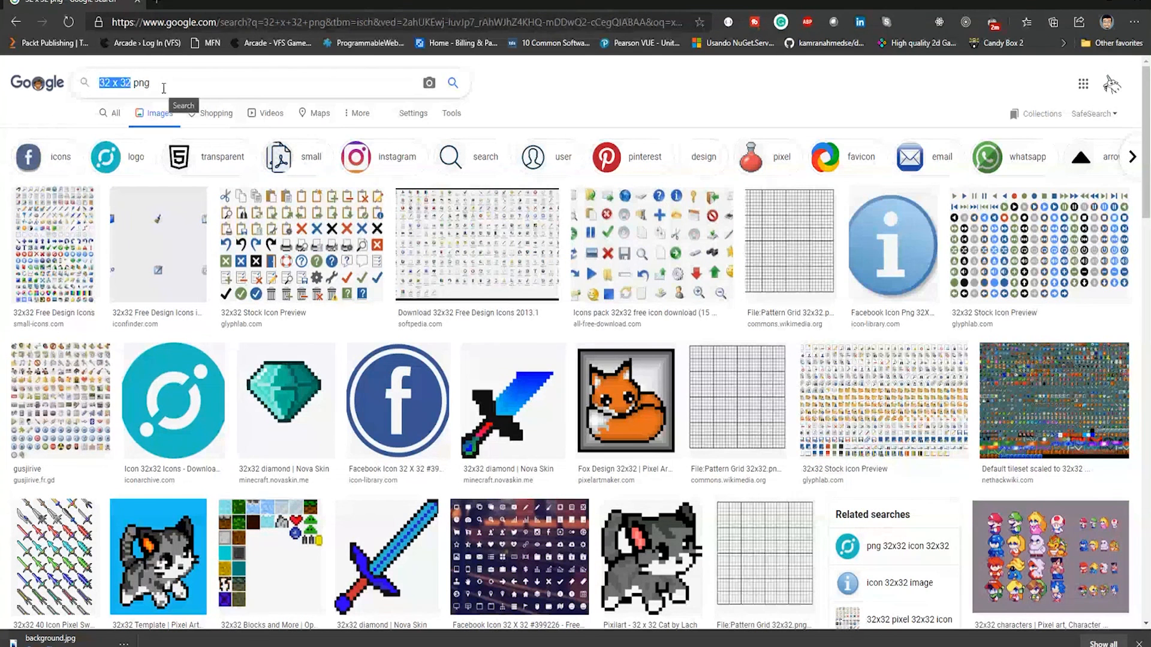
pyautogui.press('Left')
pyautogui.write('x')
pyautogui.press('Return')
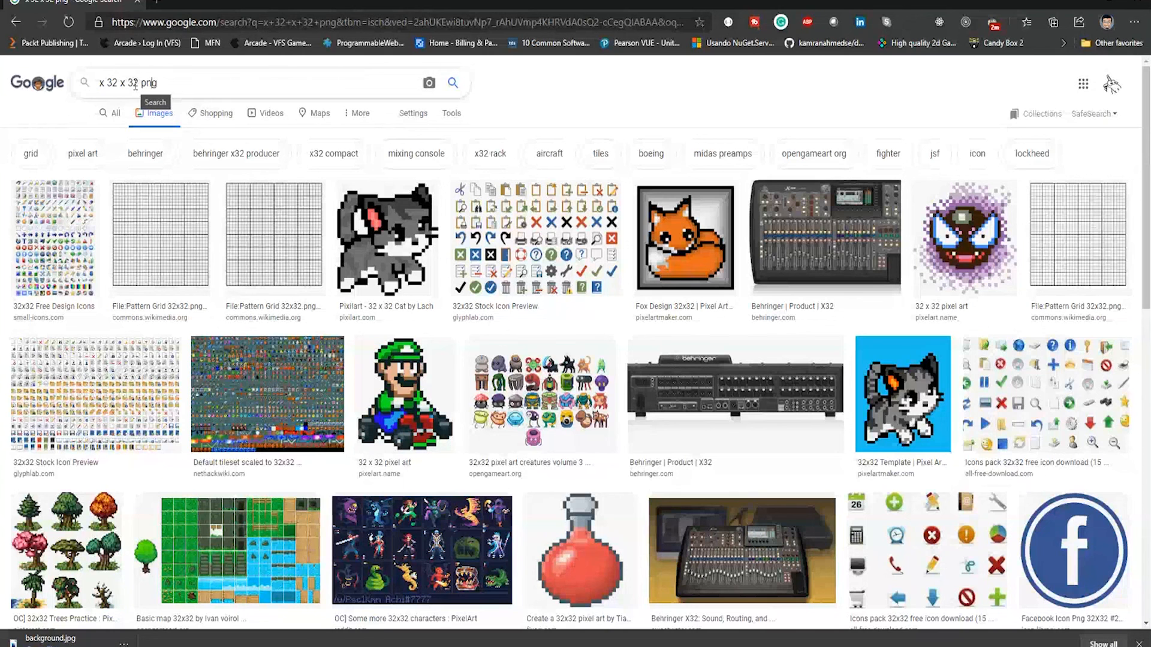
# Remove the 32 x 32 size from the query and search again for "x png".
pyautogui.moveTo(139, 83); pyautogui.dragTo(106, 83)
pyautogui.press('BackSpace')
pyautogui.press('Return')
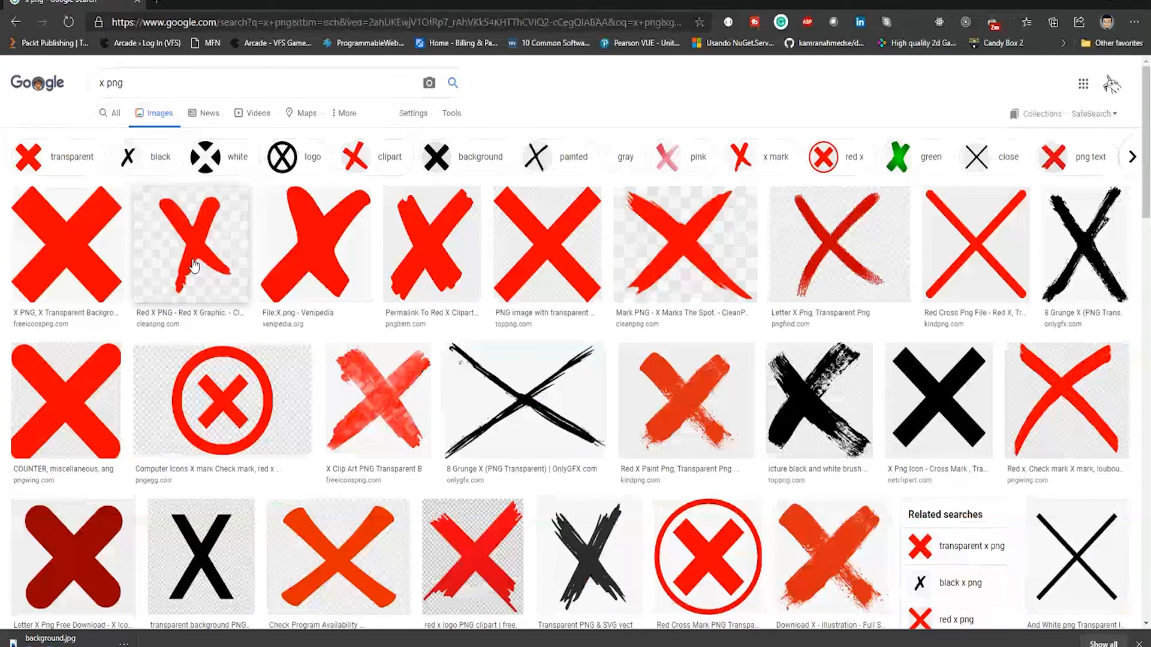
# Open the CleanPNG red X graphic from the results and save it to the desktop as a JPG named "close".
pyautogui.click(193, 265)
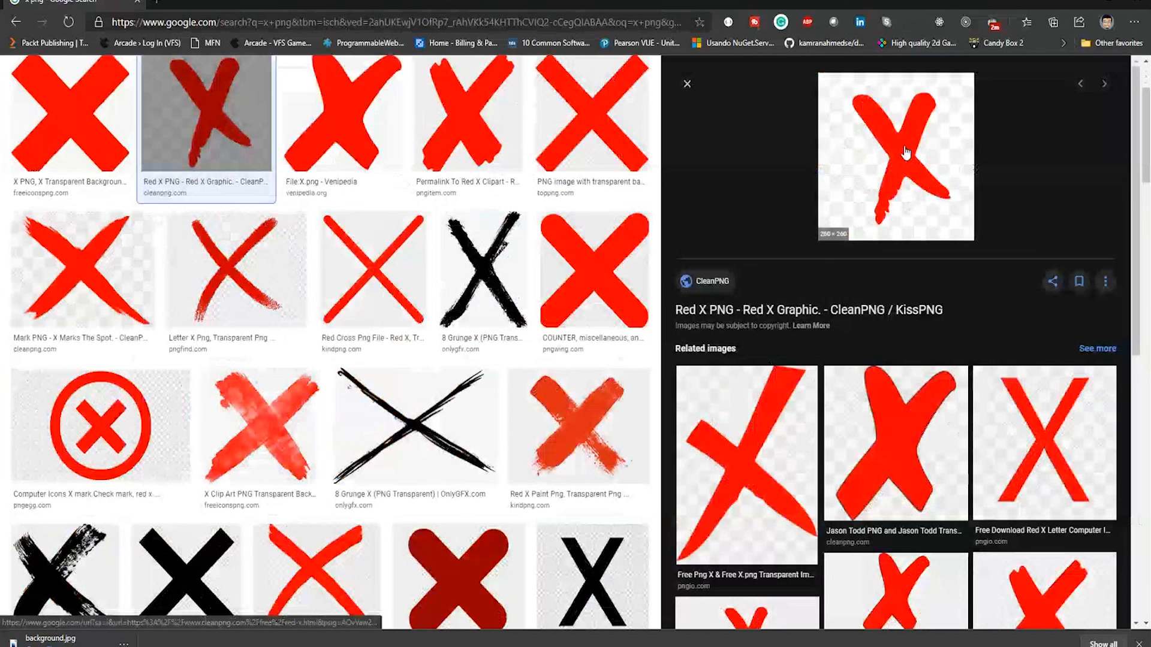
pyautogui.rightClick(906, 153)
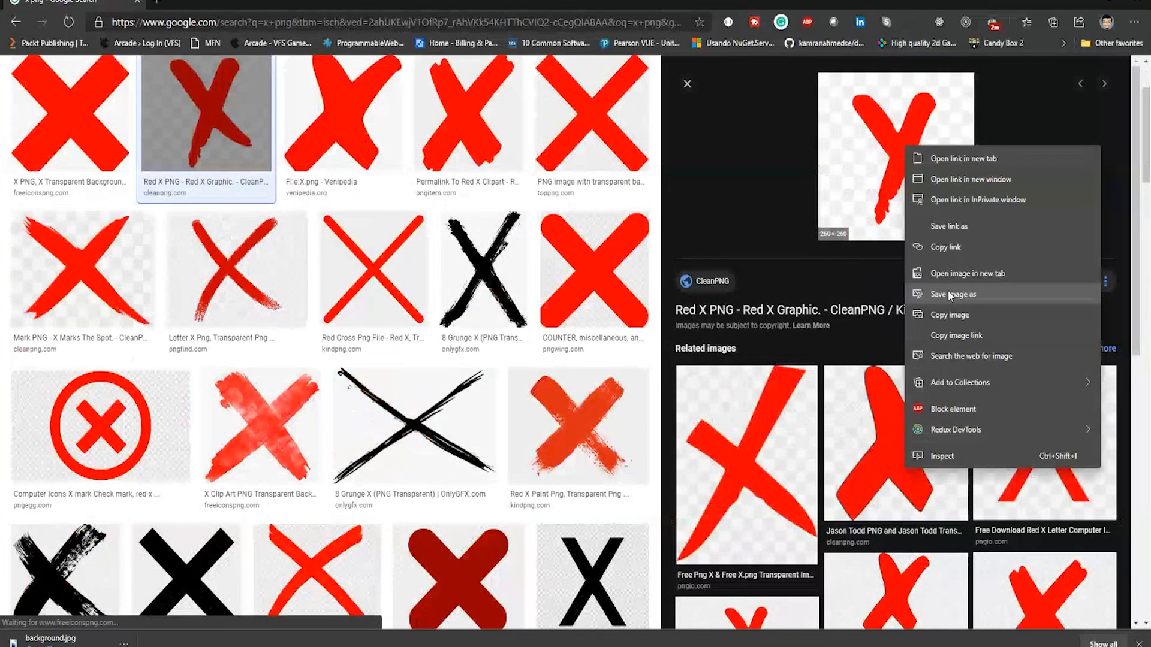
pyautogui.click(948, 290)
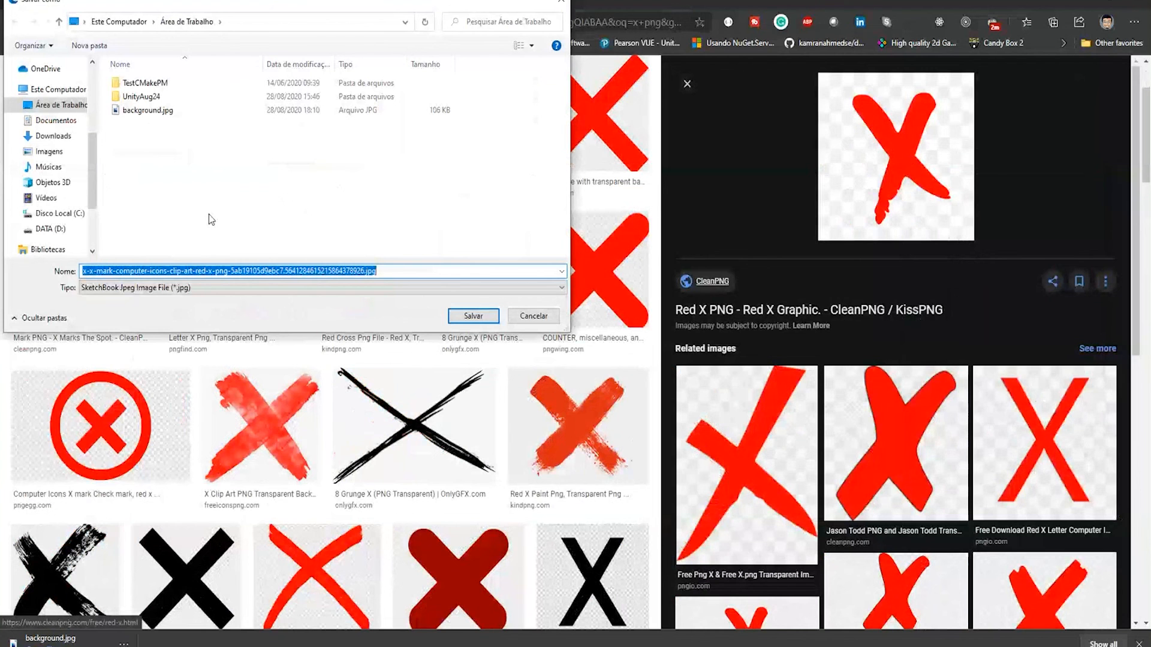
pyautogui.write('close')
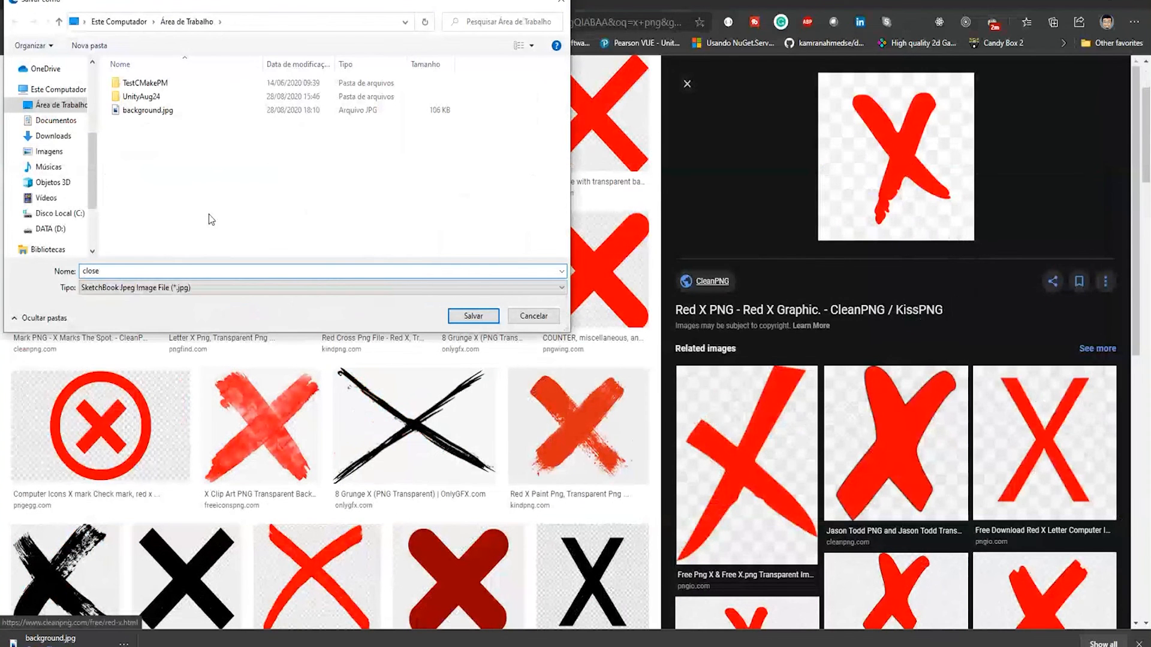
pyautogui.click(207, 288)
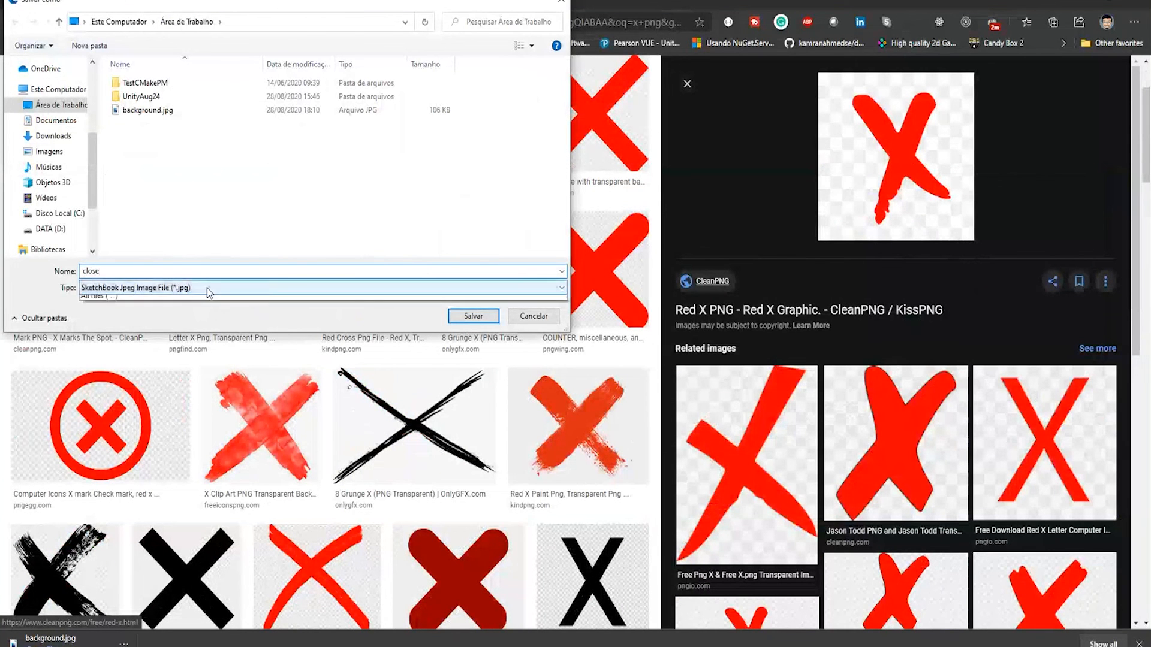
pyautogui.click(207, 288)
pyautogui.doubleClick(180, 272)
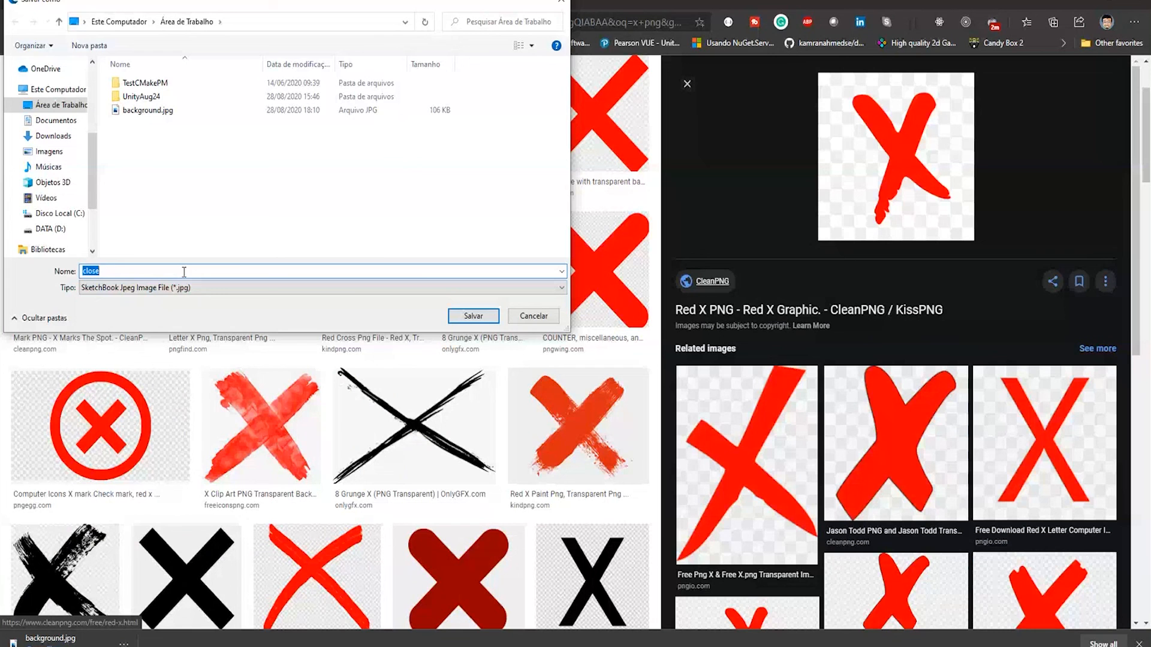
pyautogui.press('Return')
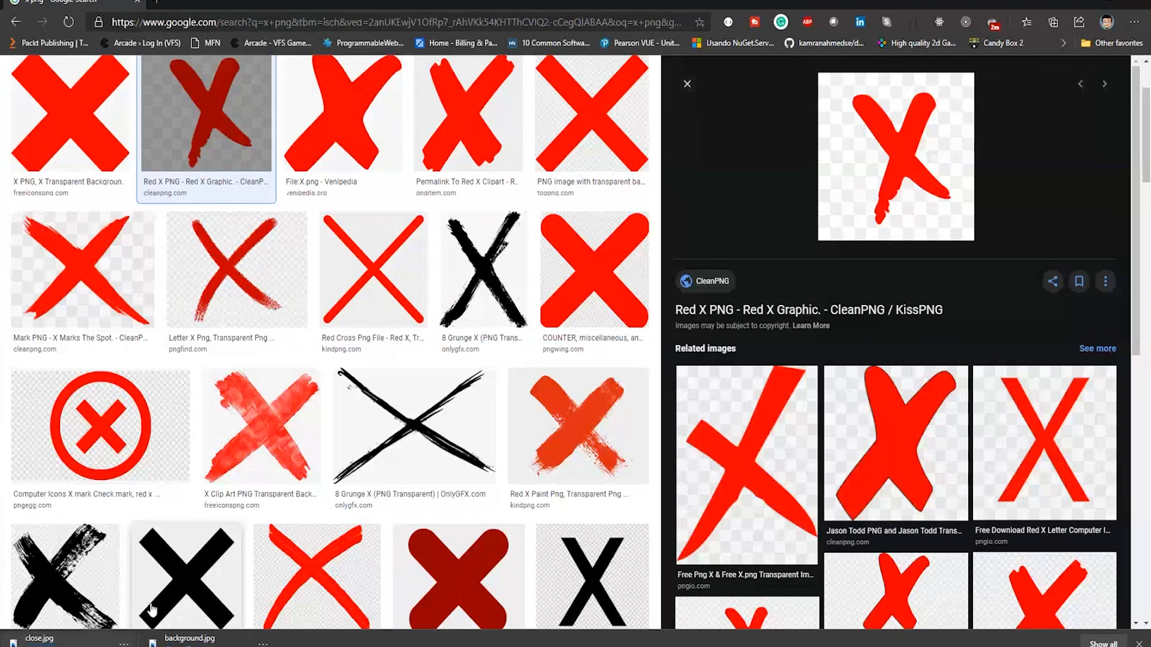
# Switch back to Unity and import close.jpg from the desktop into the Sprites folder.
pyautogui.hotkey('alt', 'Tab')
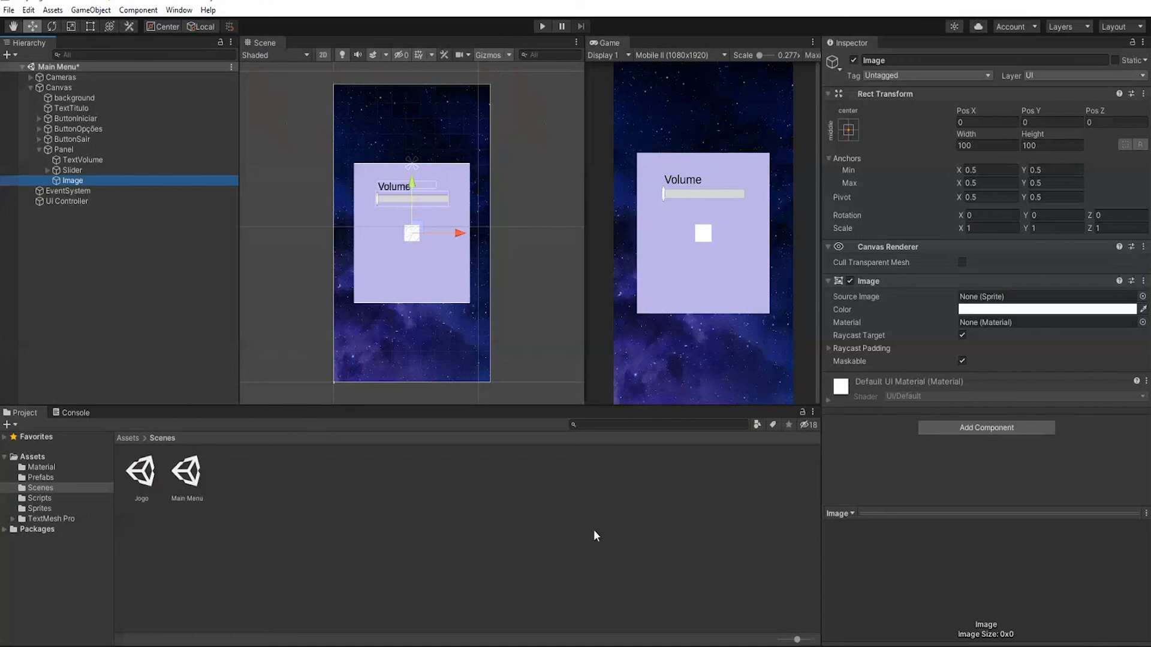
pyautogui.click(42, 508)
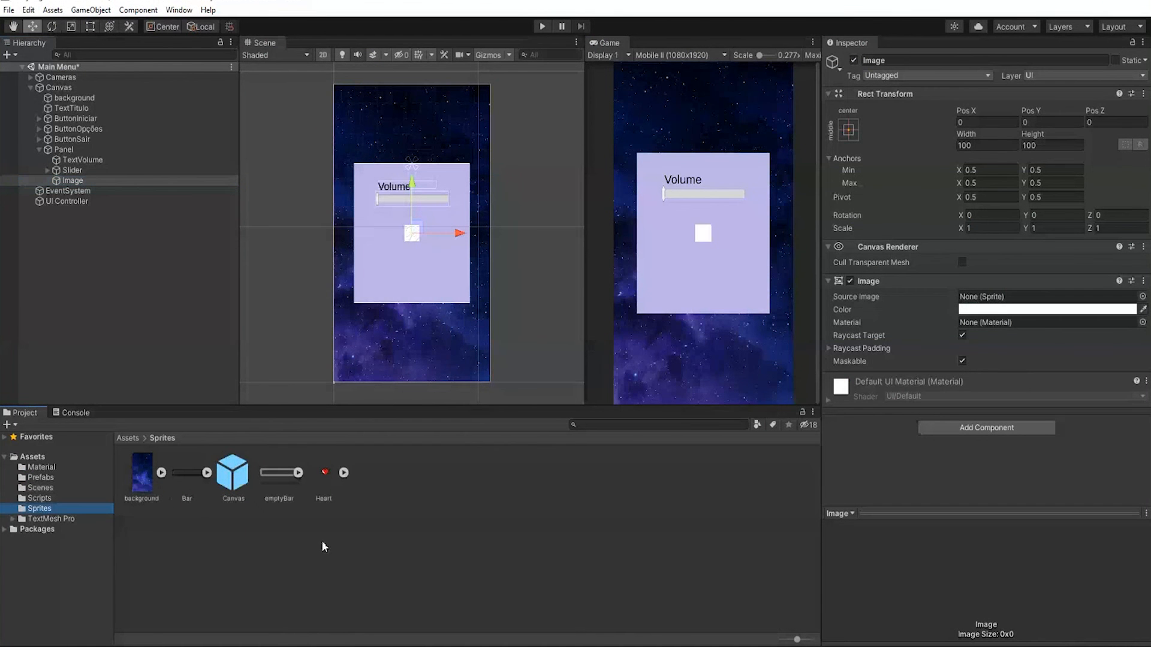
pyautogui.rightClick(409, 489)
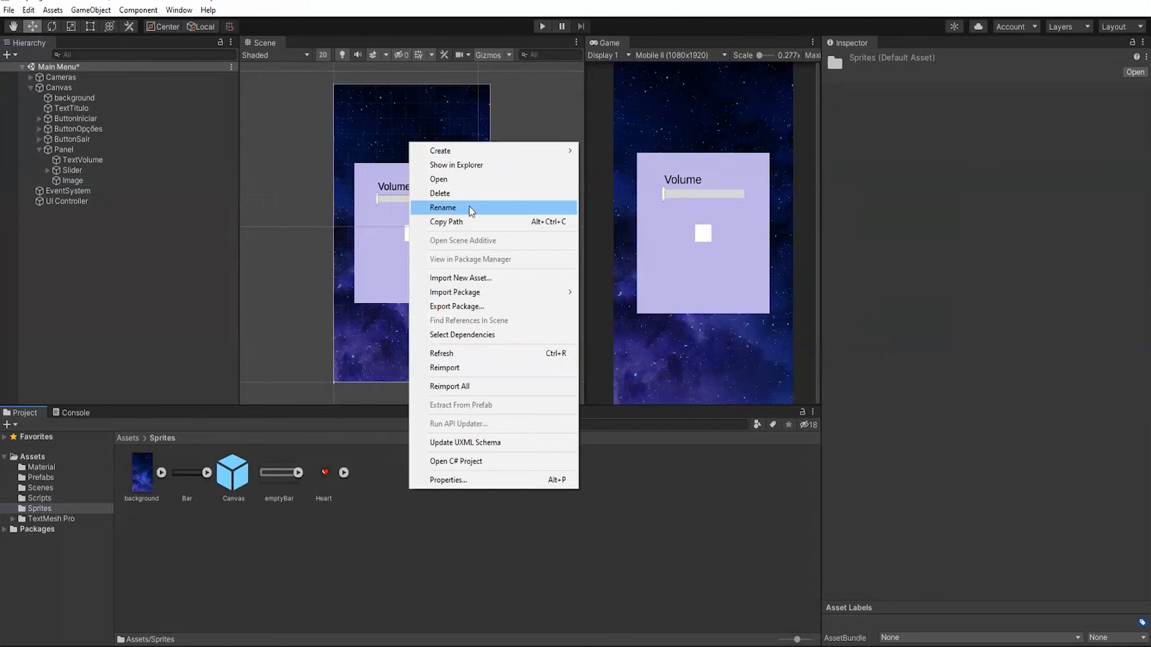
pyautogui.click(477, 278)
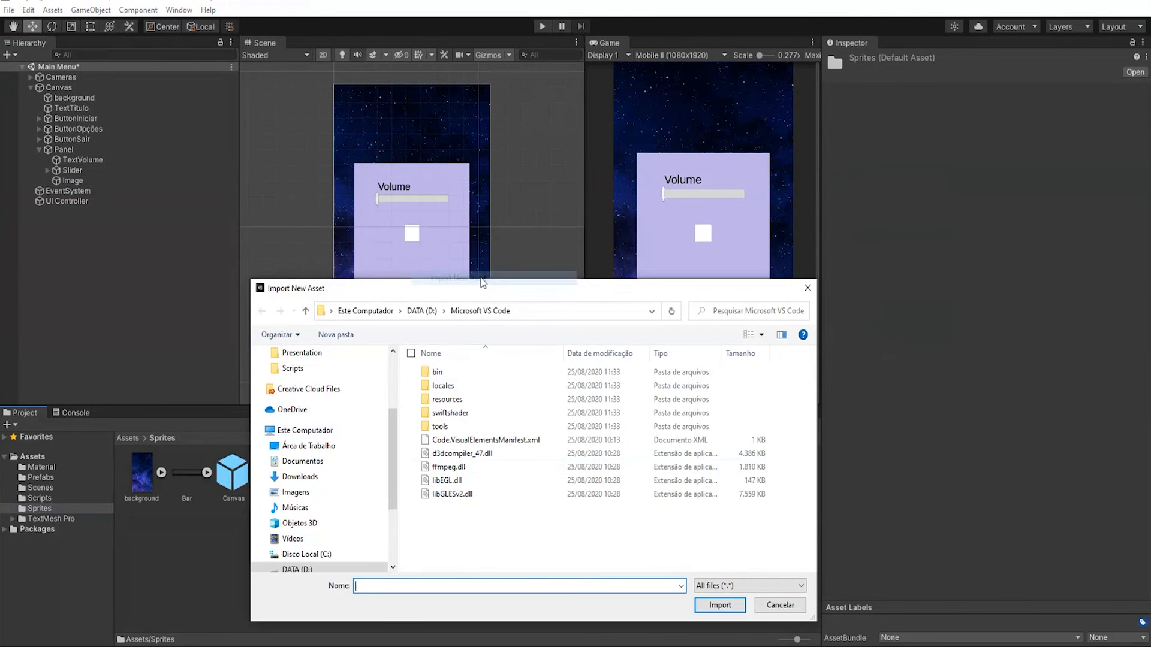
pyautogui.click(309, 446)
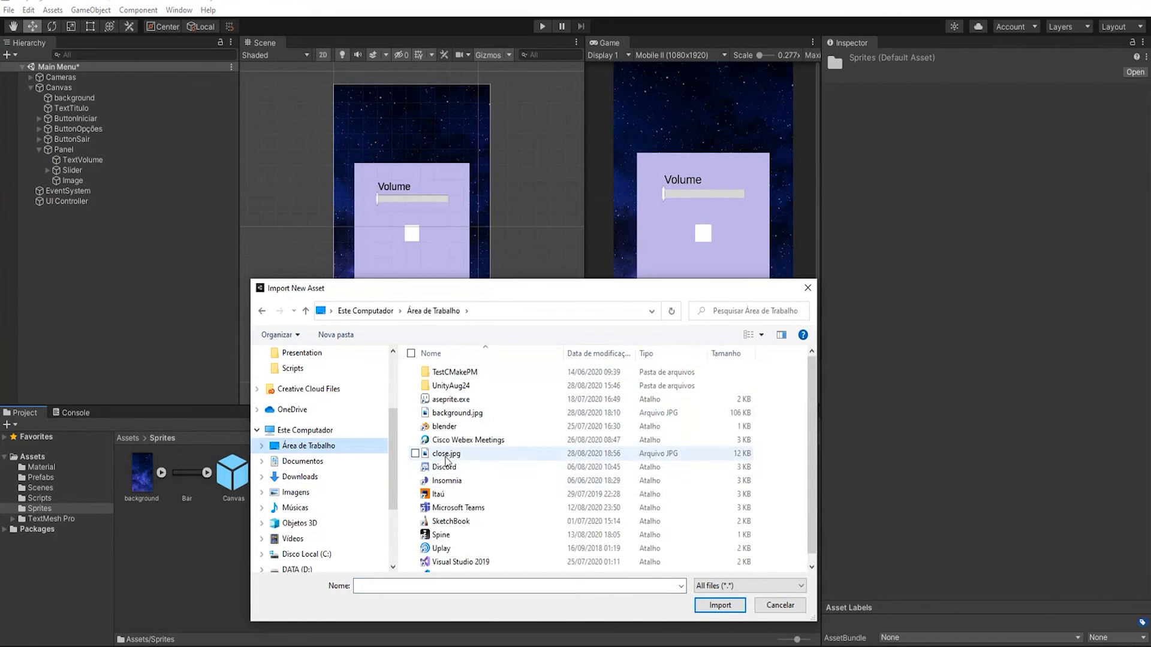
pyautogui.doubleClick(447, 454)
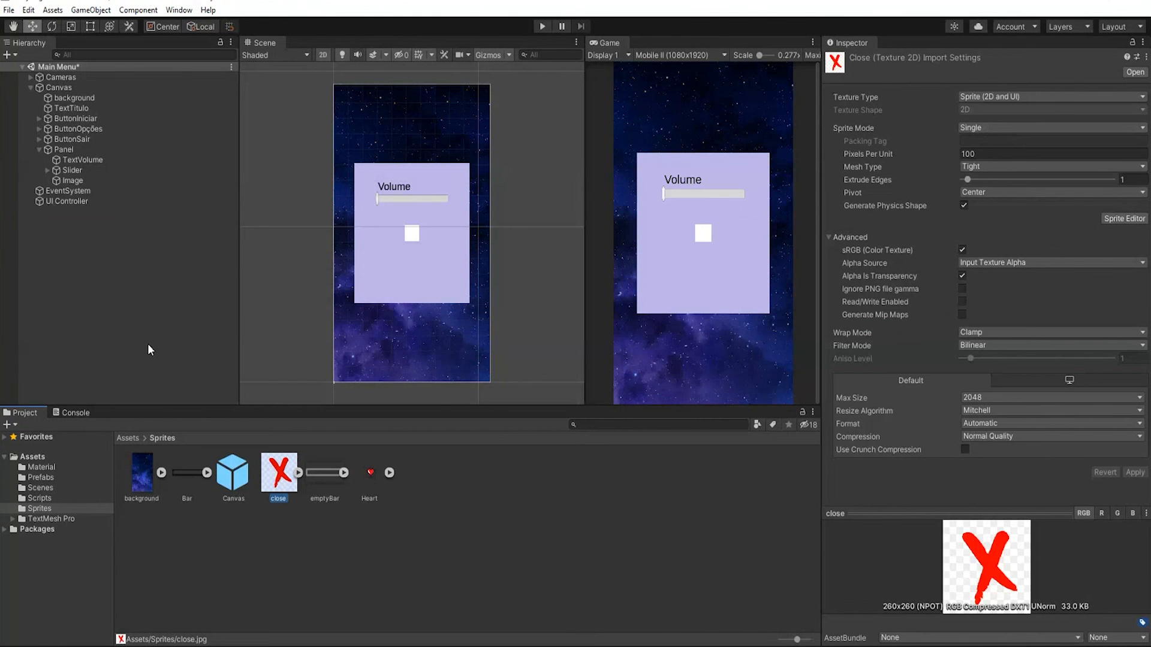
# Assign the close sprite as the Image's source and align its anchor, pivot and position to Panel's top-right corner.
pyautogui.click(74, 179)
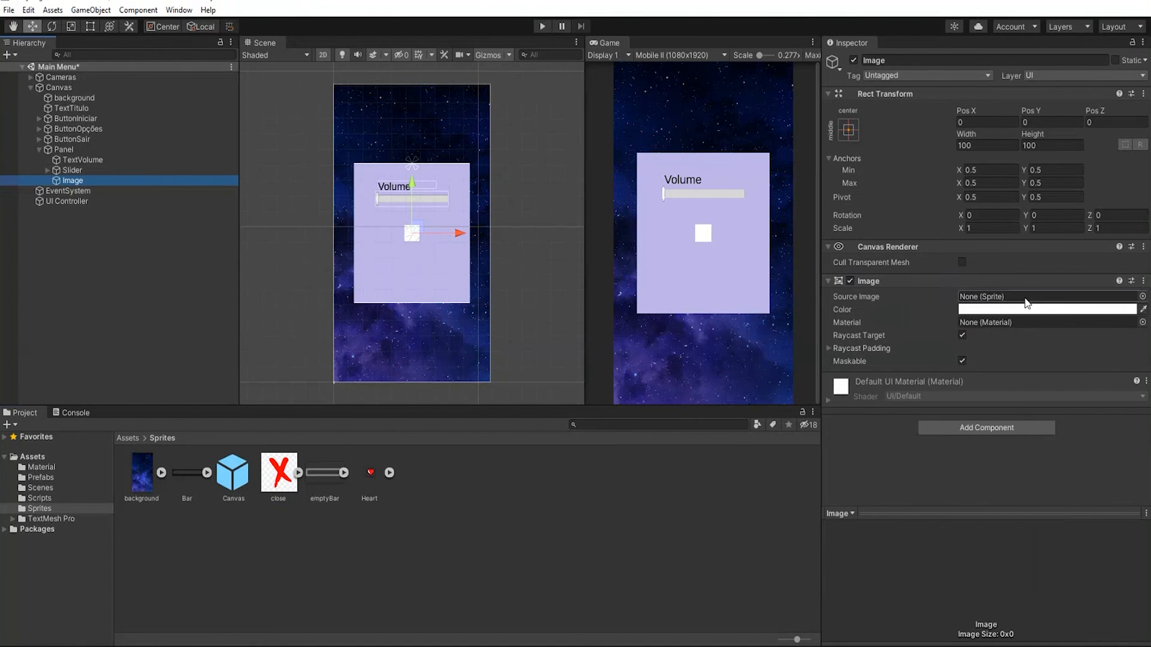
pyautogui.moveTo(279, 474); pyautogui.dragTo(983, 297)
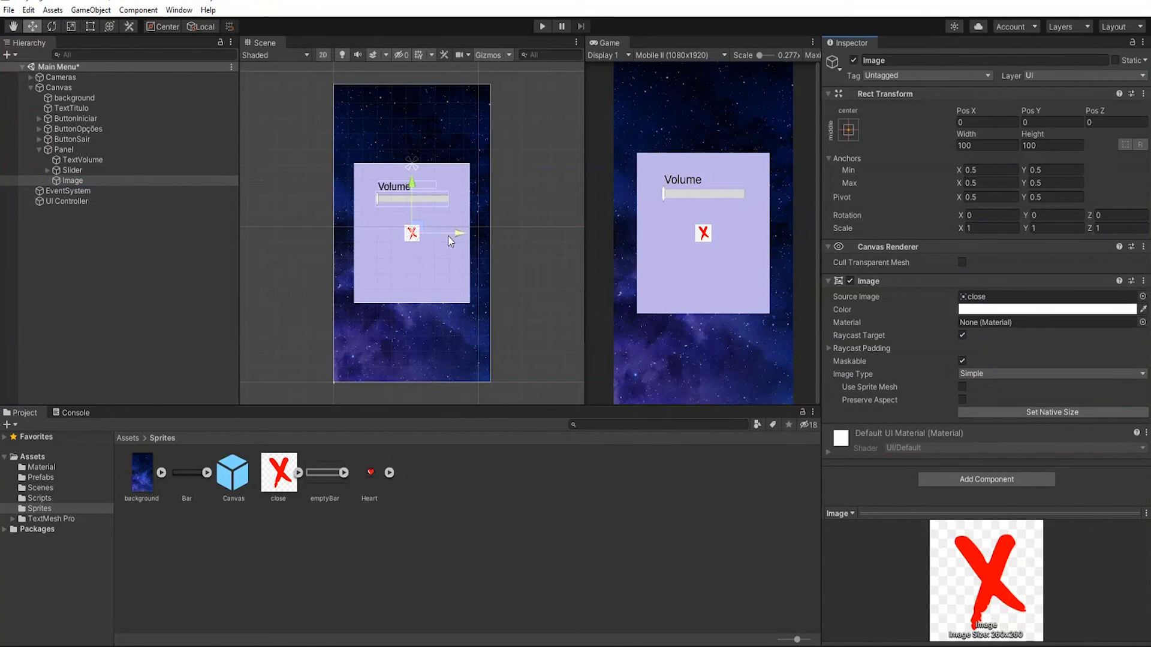
pyautogui.click(850, 130)
pyautogui.hotkey('shift', 'alt')
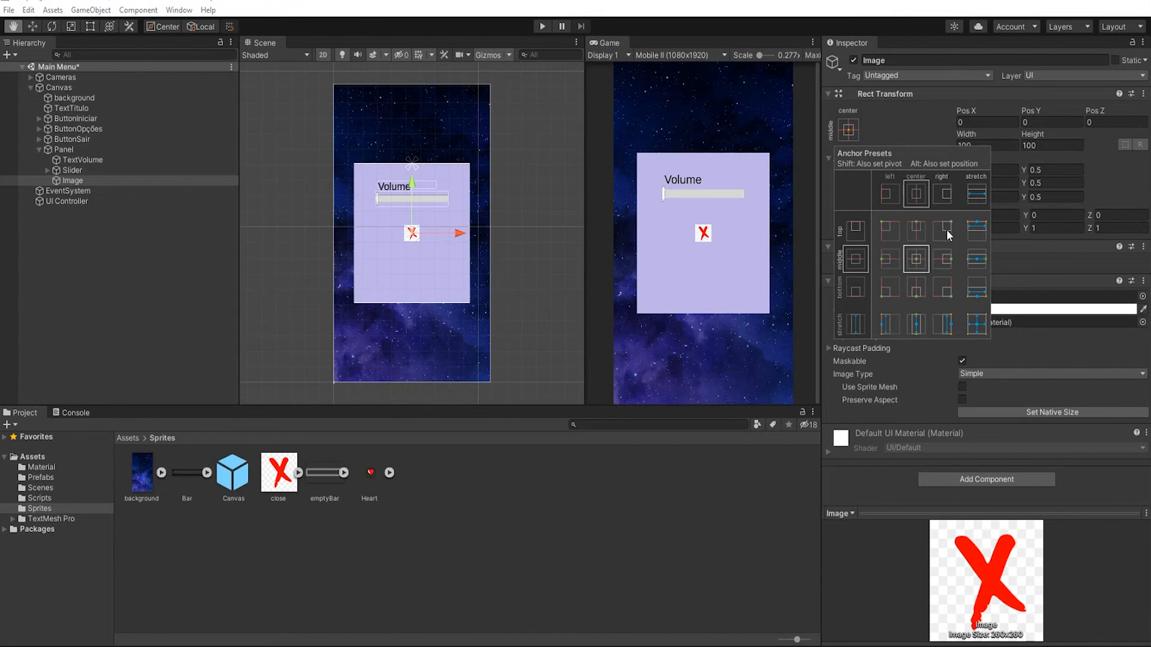
pyautogui.keyDown('alt'); pyautogui.keyDown('shift'); pyautogui.click(947, 229); pyautogui.keyUp('shift'); pyautogui.keyUp('alt')
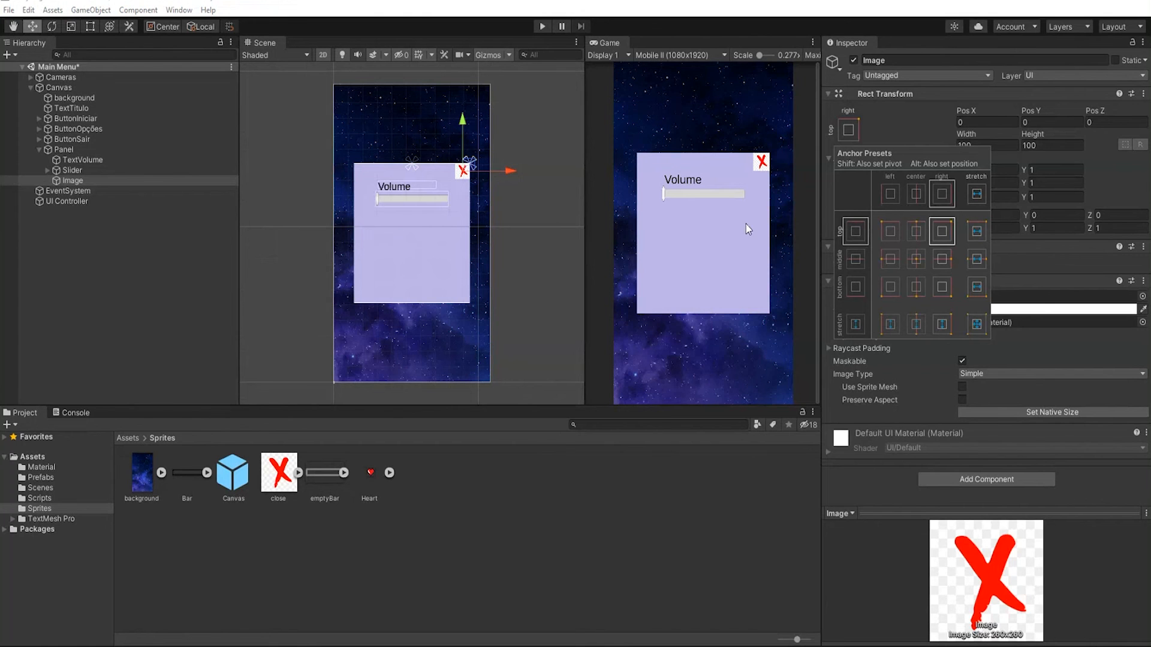
pyautogui.click(87, 240)
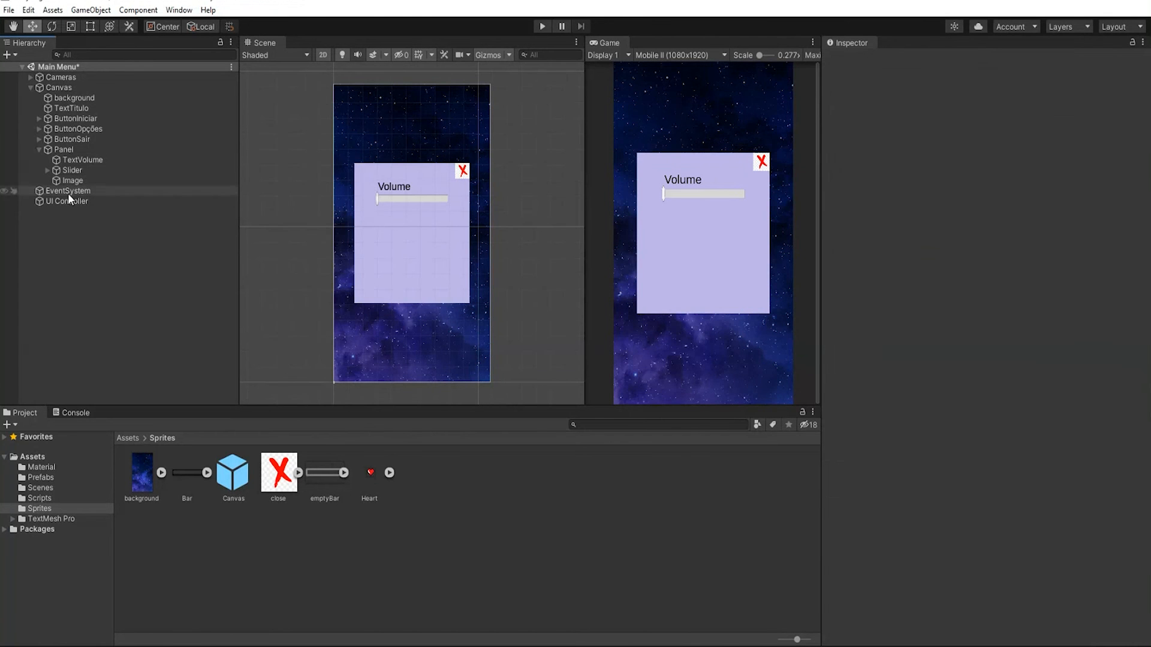
# Tint the close Image with the Panel's lilac background color BDB4E7, sampled from the Game view.
pyautogui.click(78, 181)
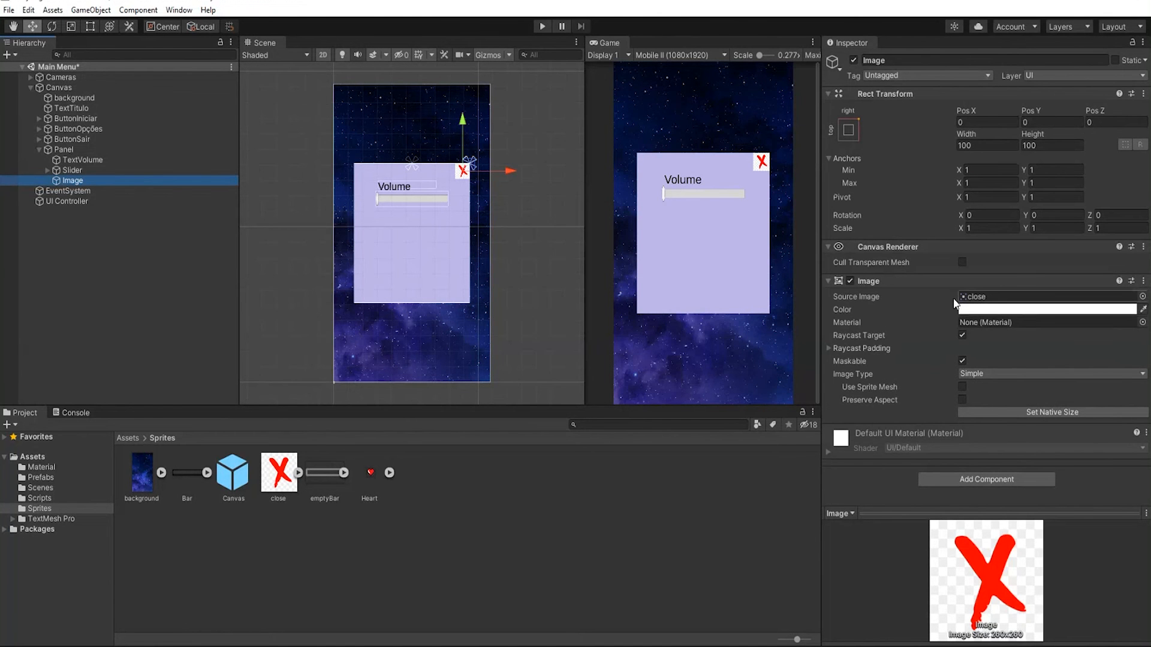
pyautogui.click(994, 311)
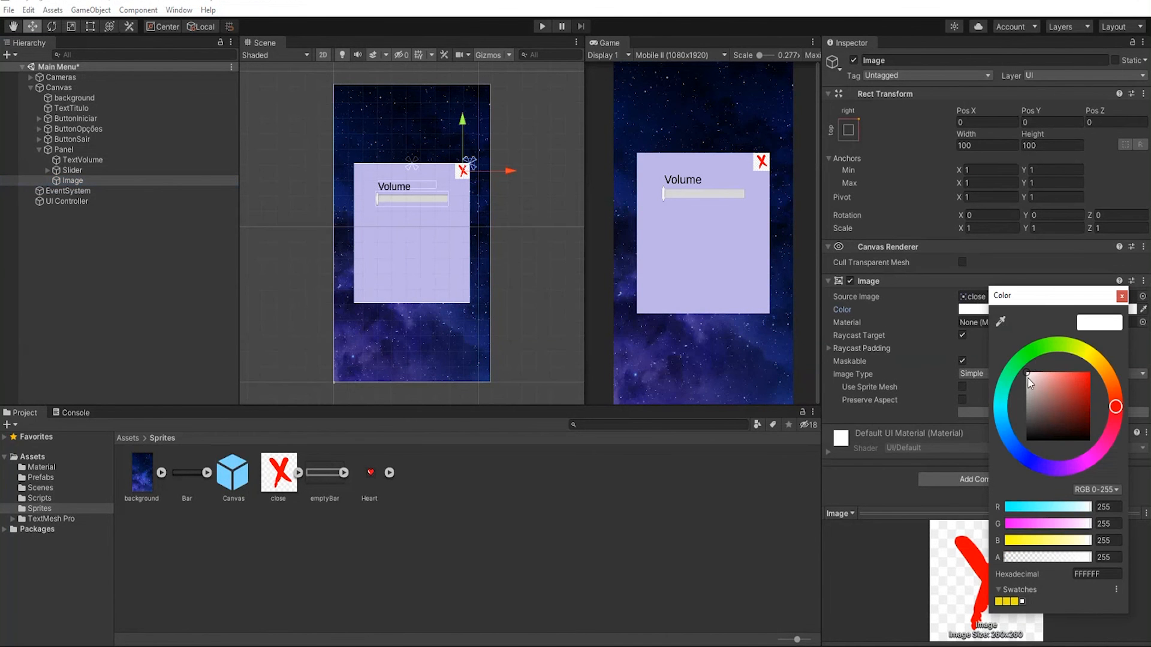
pyautogui.click(1028, 355)
pyautogui.moveTo(1031, 386)
pyautogui.mouseDown()
pyautogui.moveTo(1065, 401)
pyautogui.moveTo(1045, 396)
pyautogui.mouseUp()
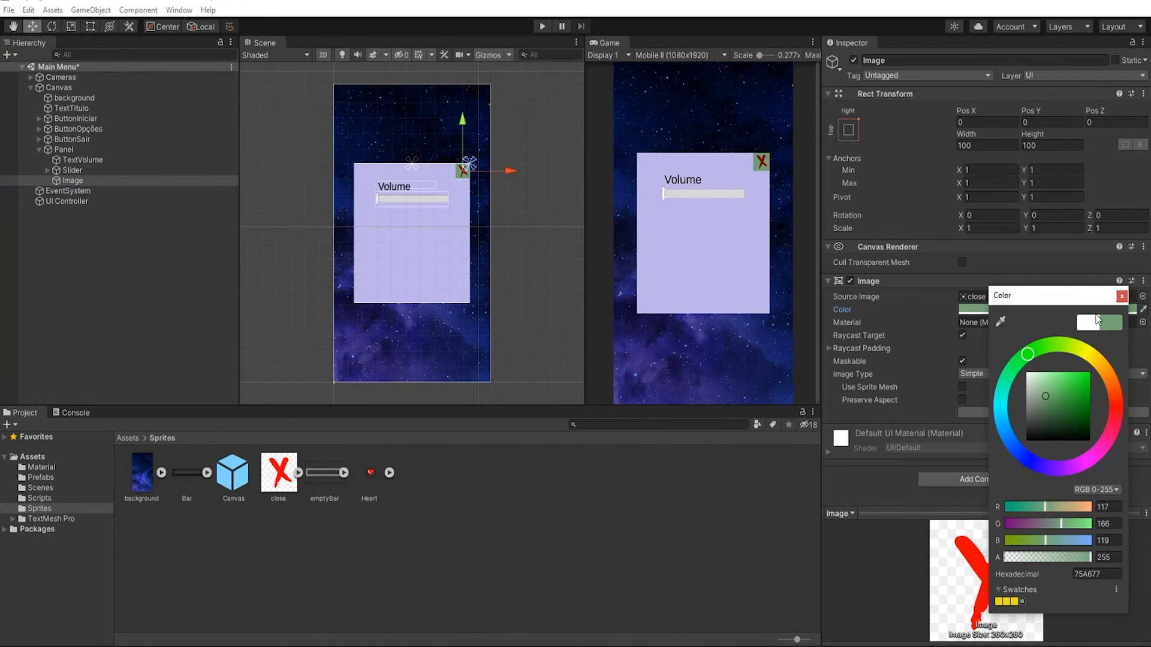
pyautogui.click(1000, 321)
pyautogui.click(738, 172)
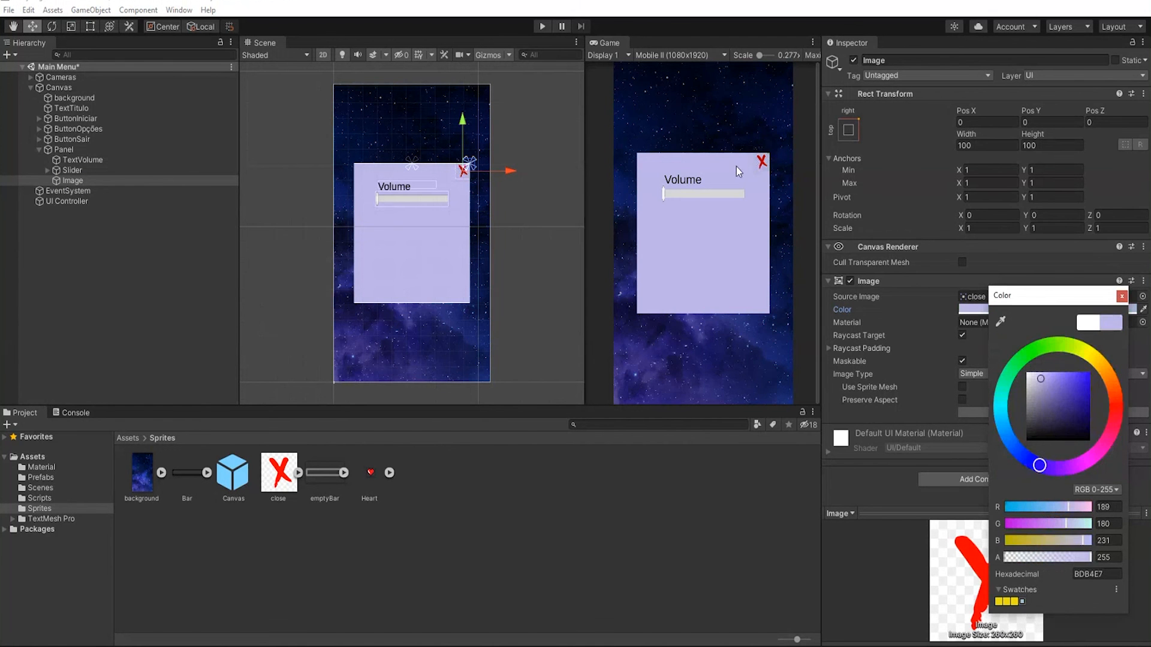
pyautogui.click(1120, 297)
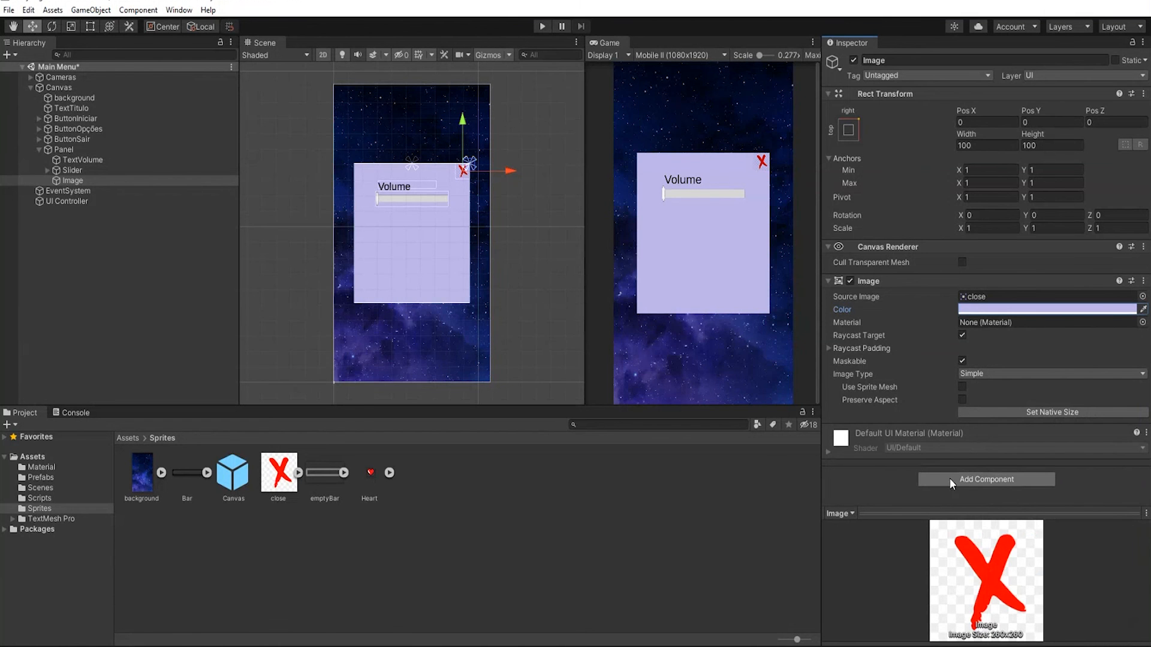
# Add a Button component to the close Image and review its settings down to the On Click list.
pyautogui.click(966, 478)
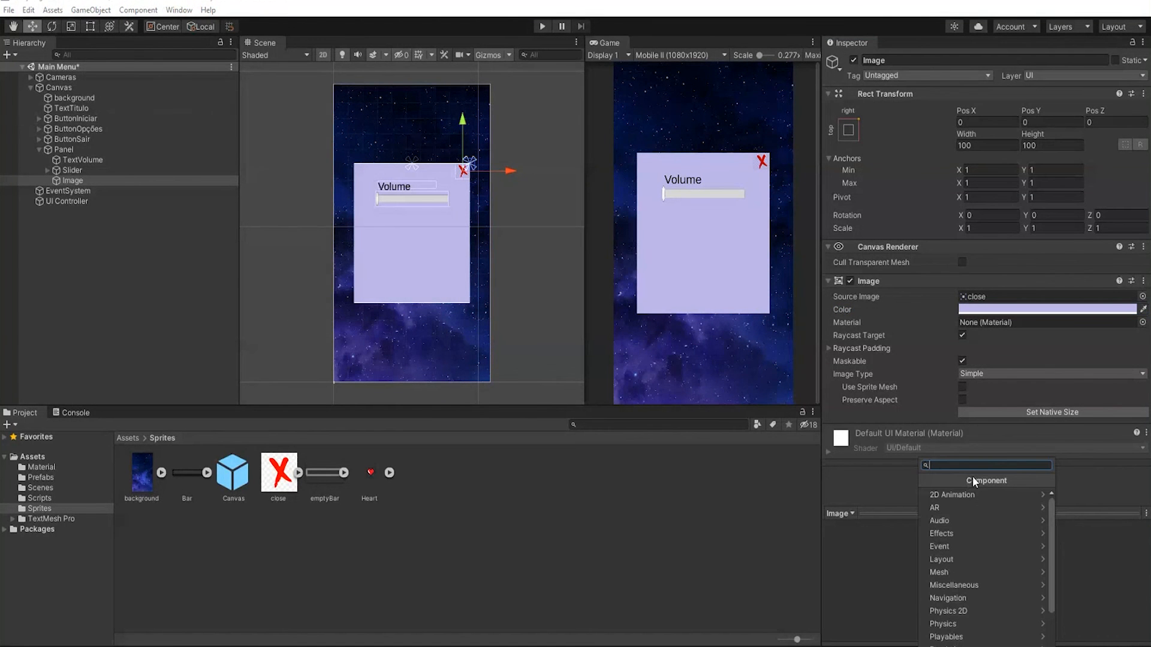
pyautogui.write('button')
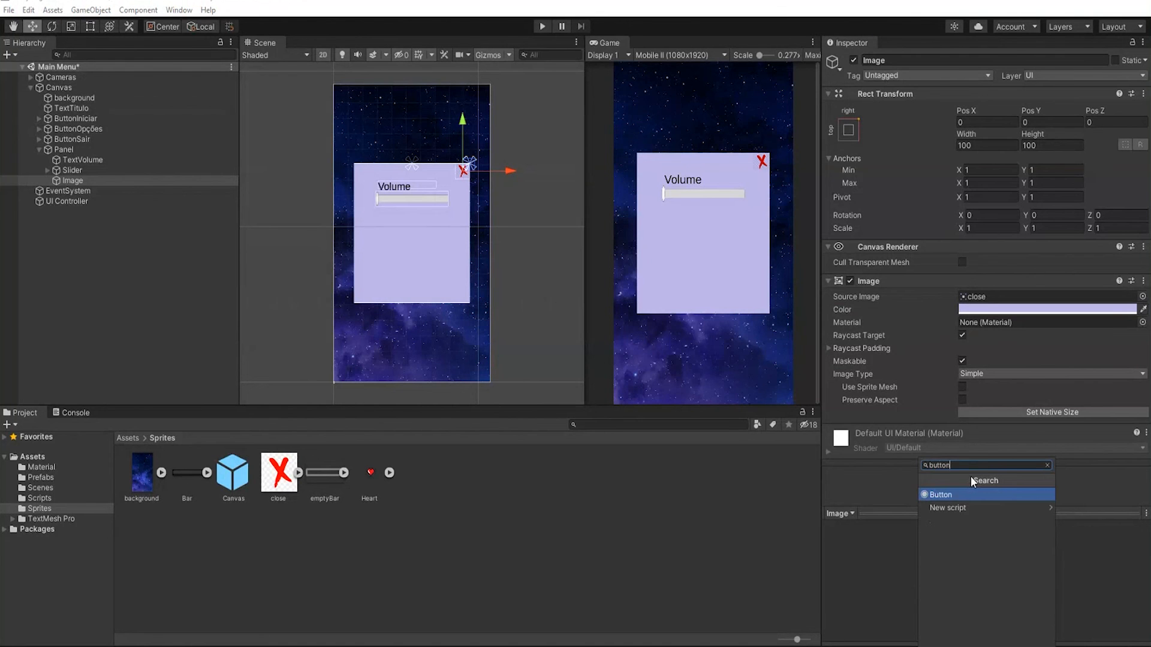
pyautogui.click(951, 494)
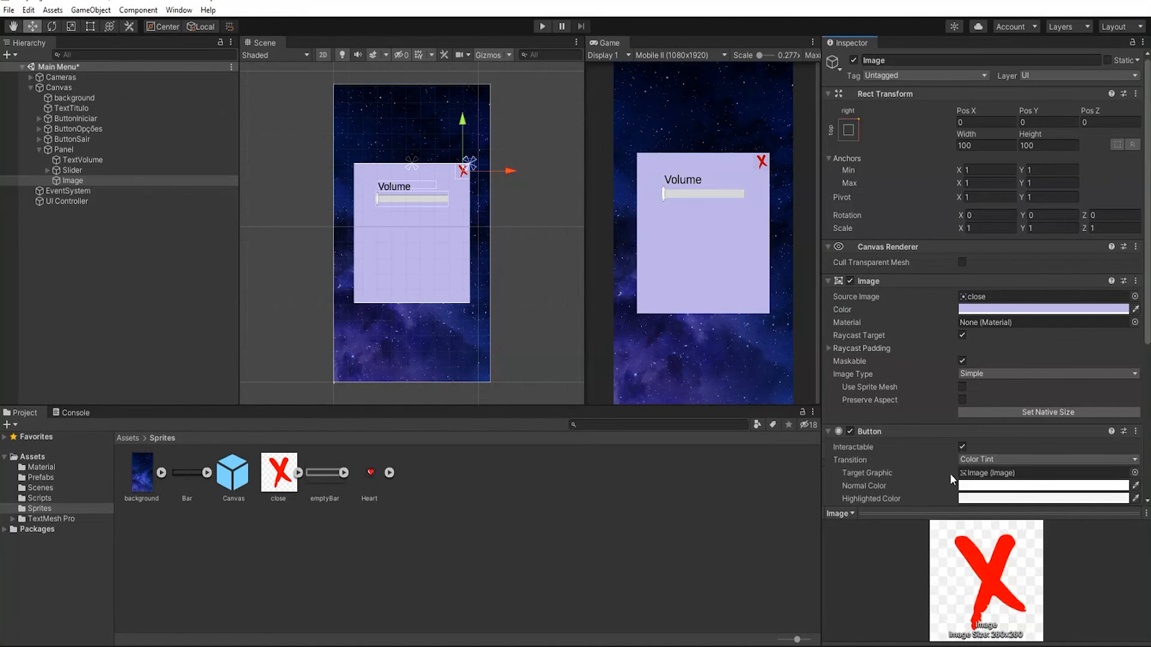
pyautogui.scroll(-4, 950, 473)
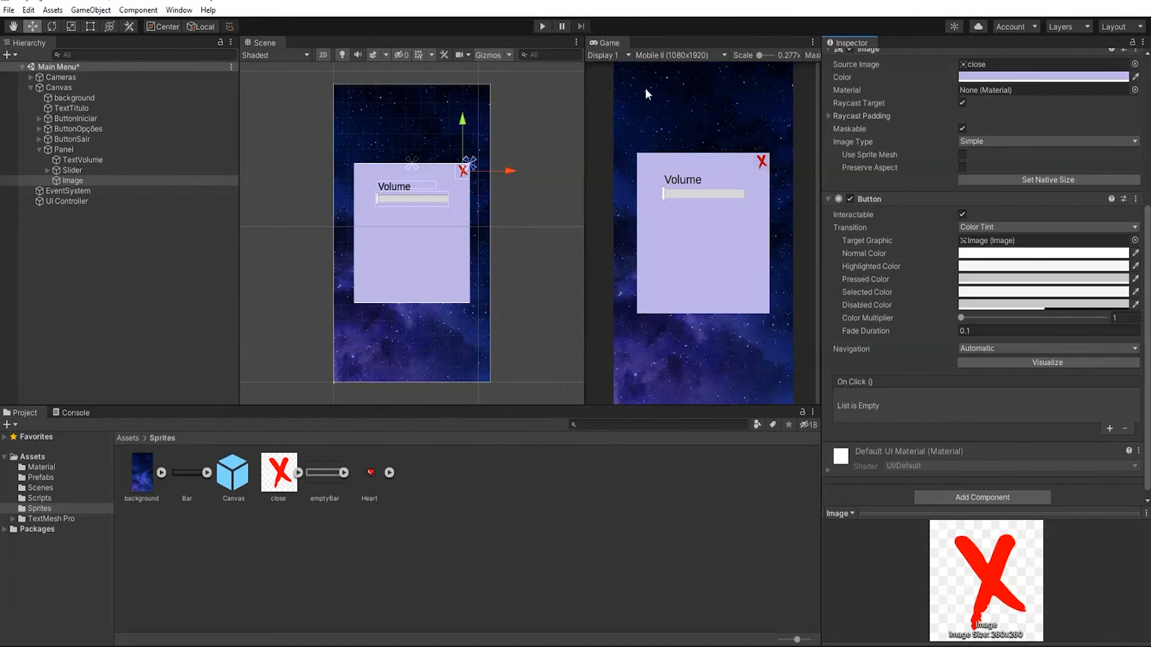
# Run the scene in Play mode, test the X close button on the Panel, and stop playback.
pyautogui.click(542, 26)
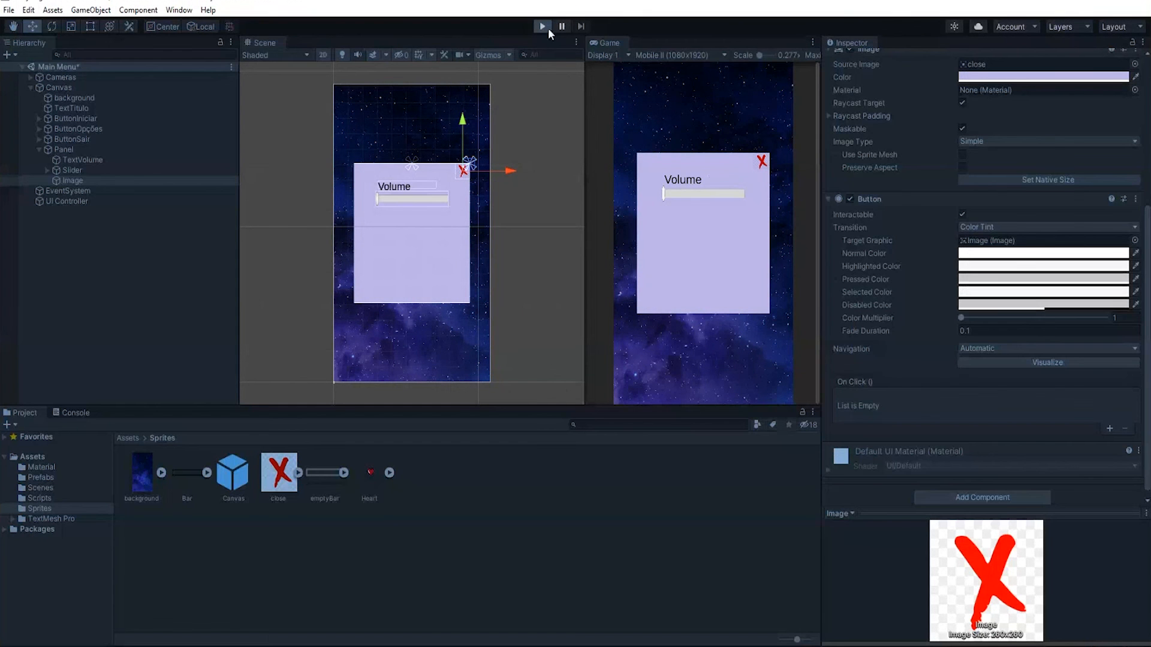
pyautogui.click(761, 167)
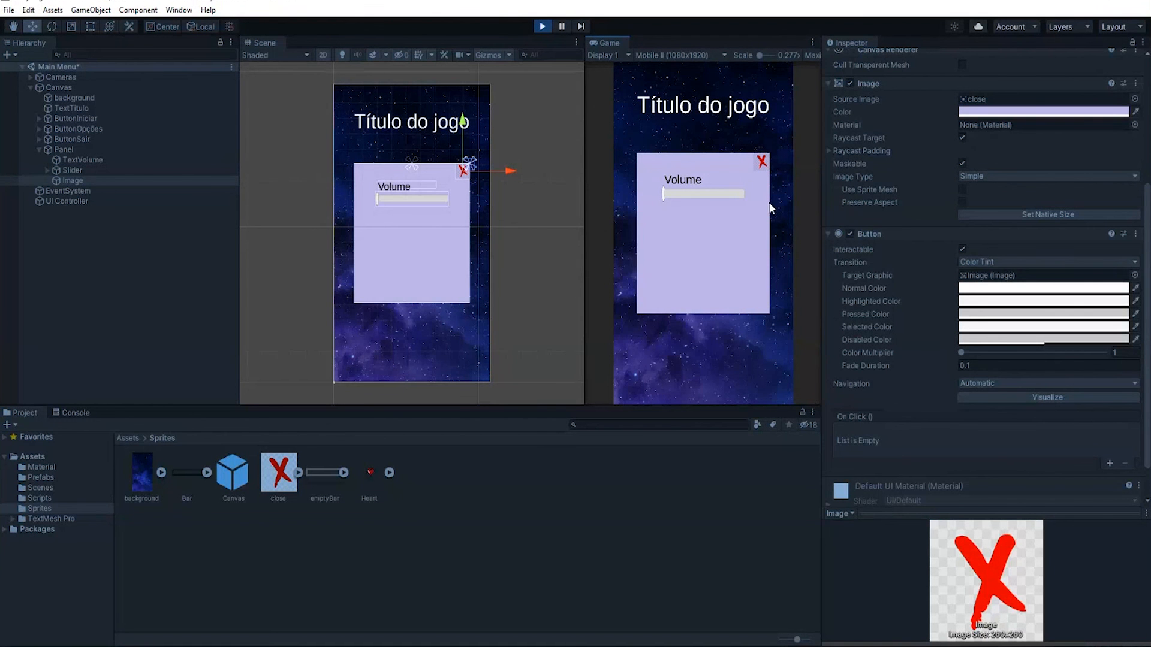
pyautogui.click(543, 26)
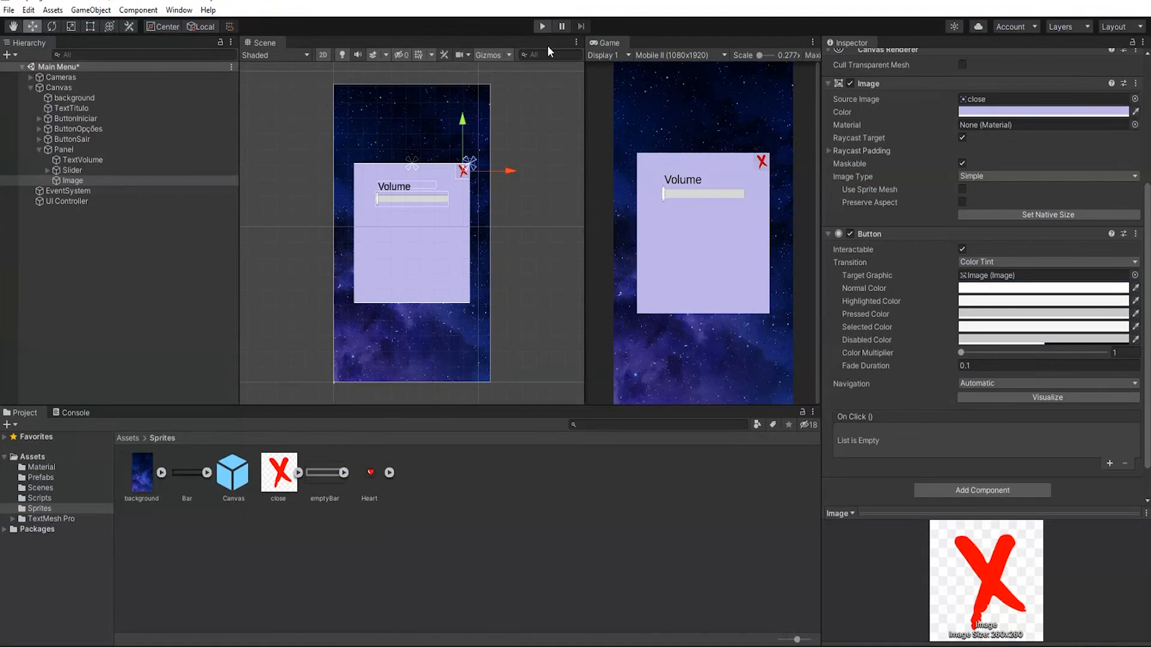